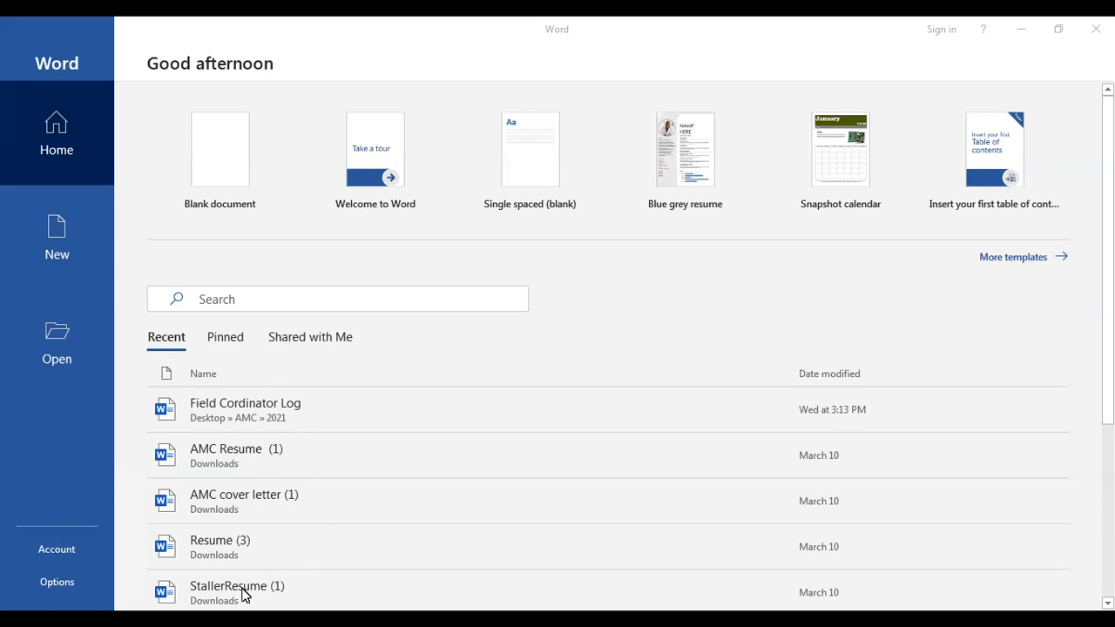
# Switch the start screen's file list from Pinned to Shared with Me
pyautogui.click(225, 343)
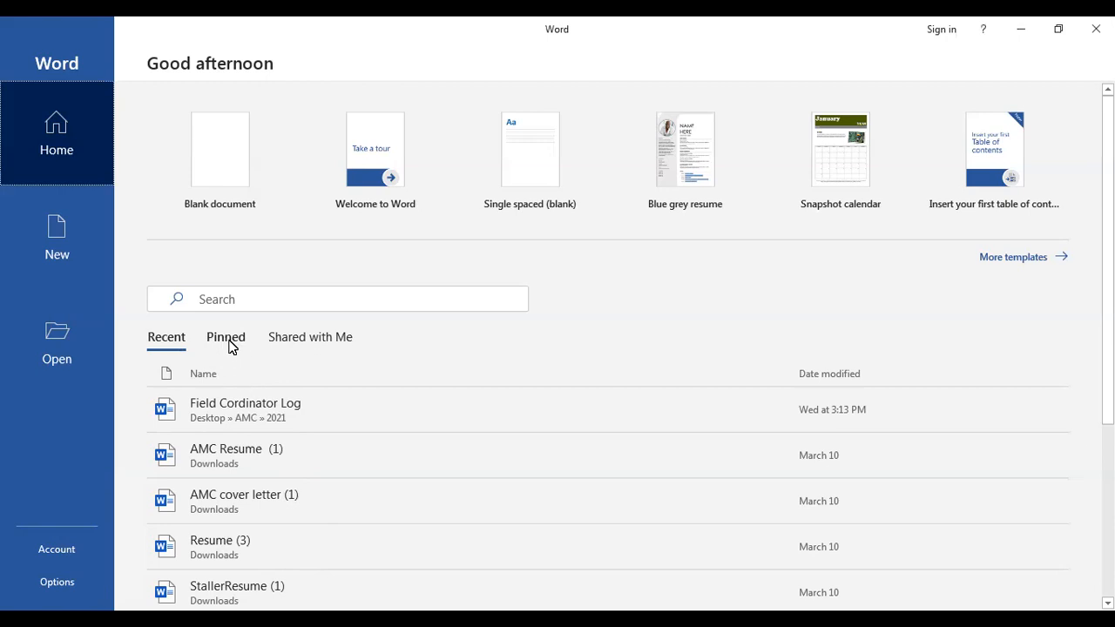
pyautogui.click(232, 346)
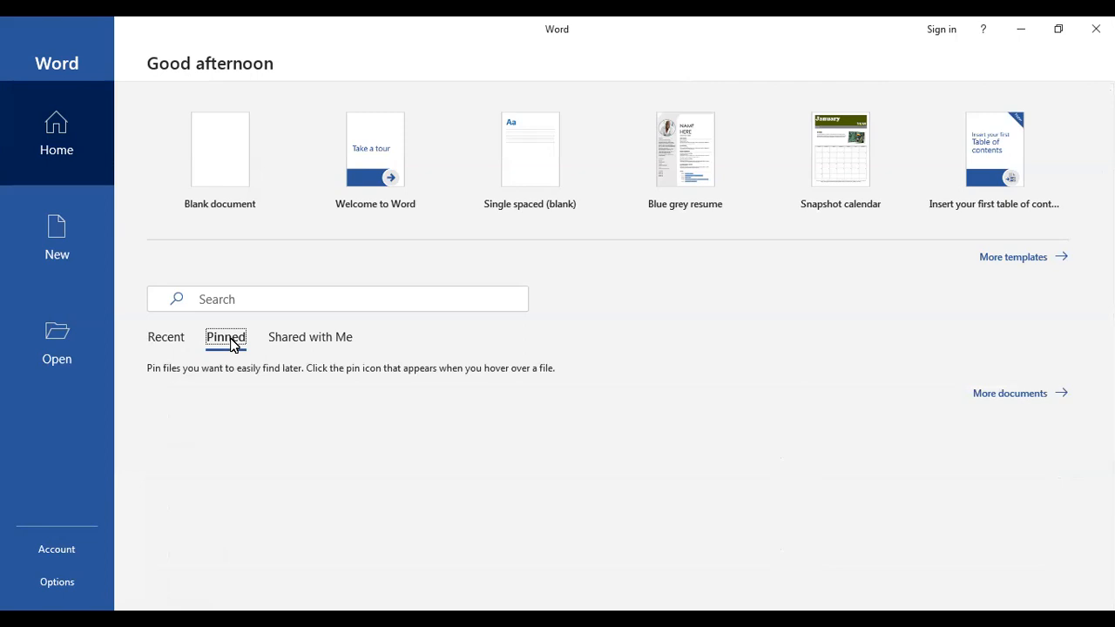
pyautogui.click(311, 343)
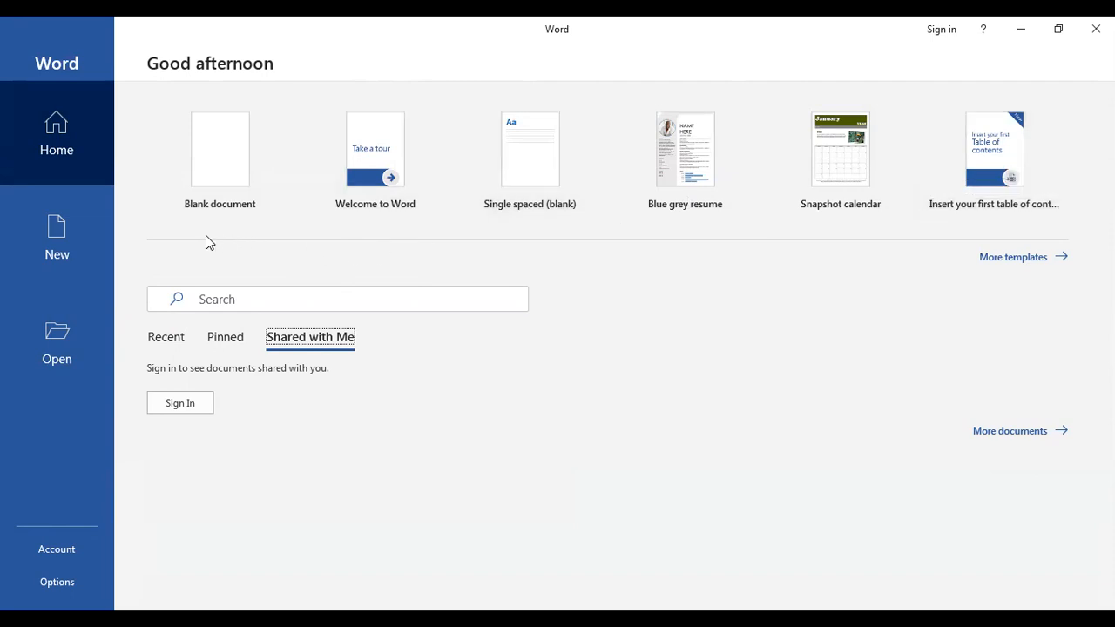
# Scroll through the New template gallery and back up, then move to the Open page
pyautogui.click(78, 230)
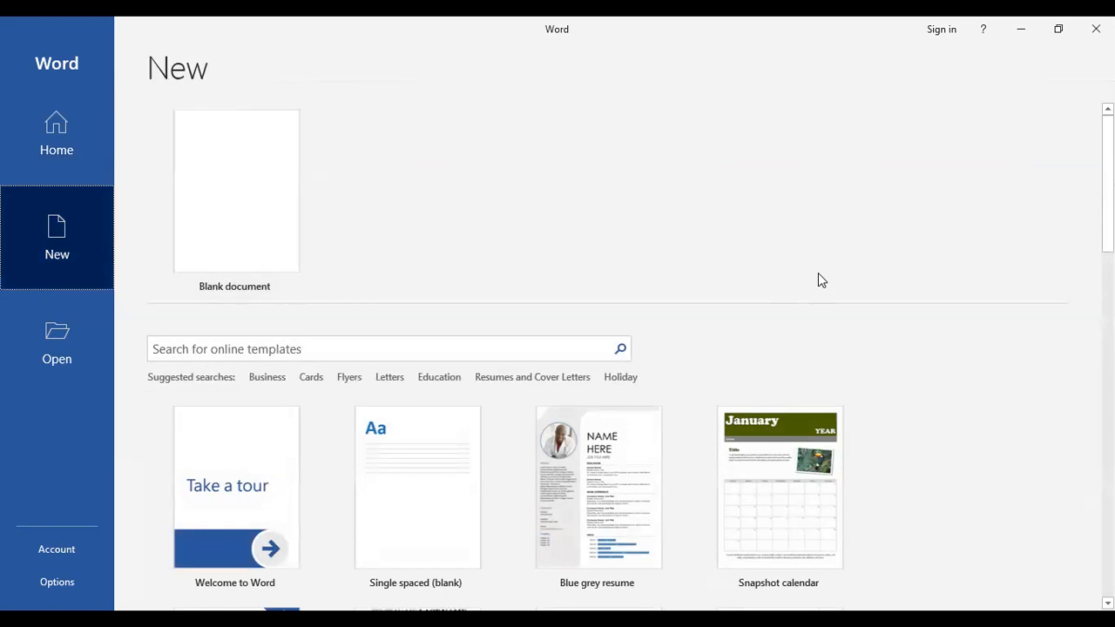
pyautogui.scroll(-3, 819, 281)
pyautogui.scroll(-10, 631, 356)
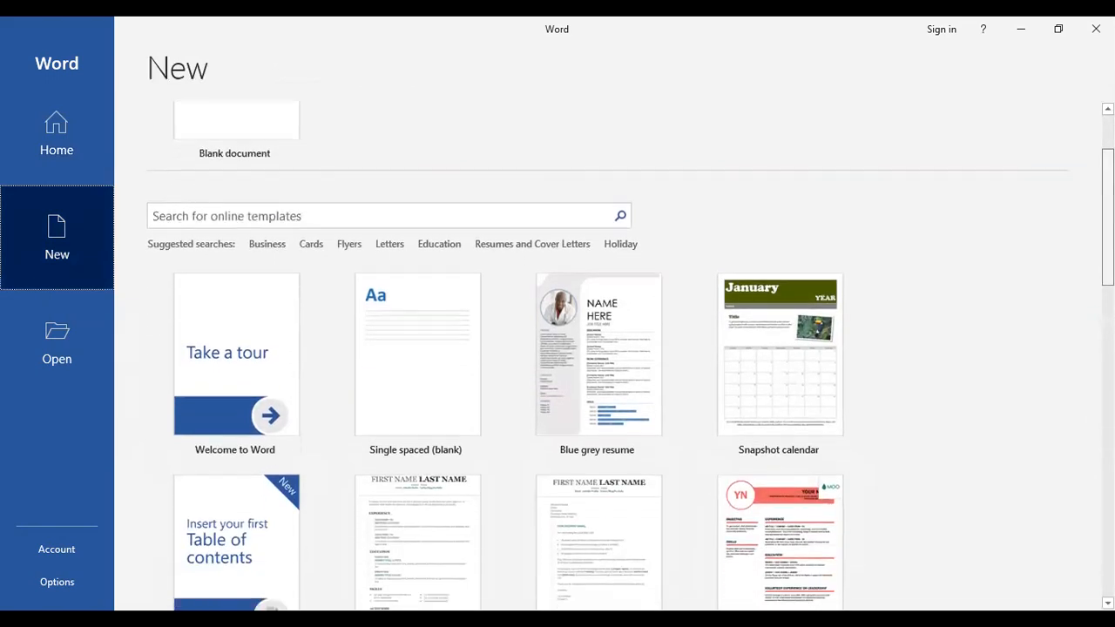
pyautogui.scroll(-7, 557, 356)
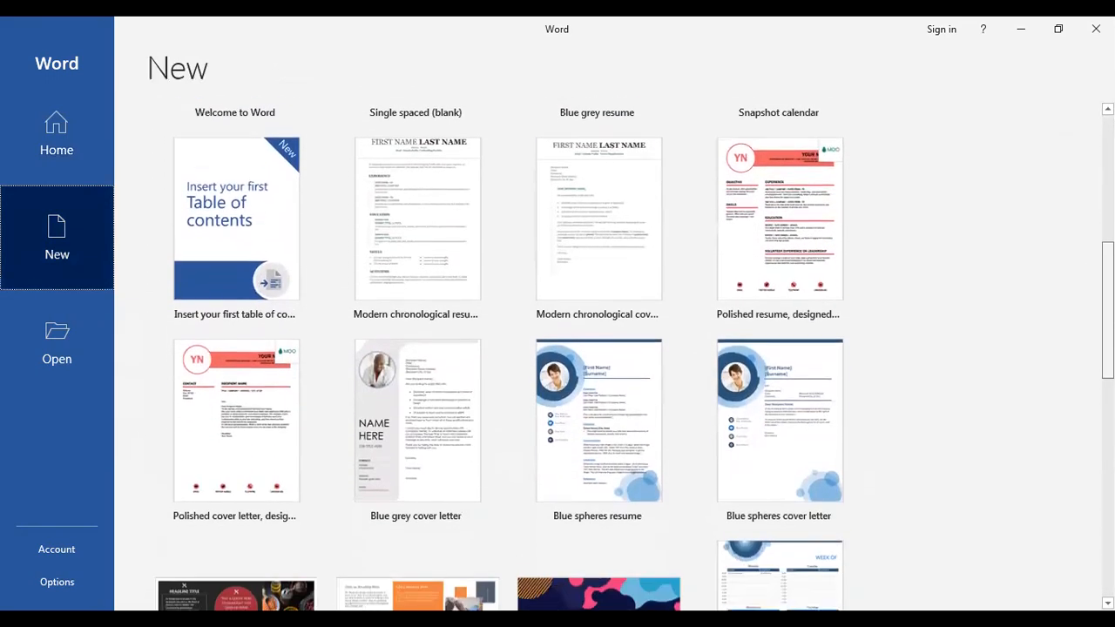
pyautogui.scroll(-7, 557, 356)
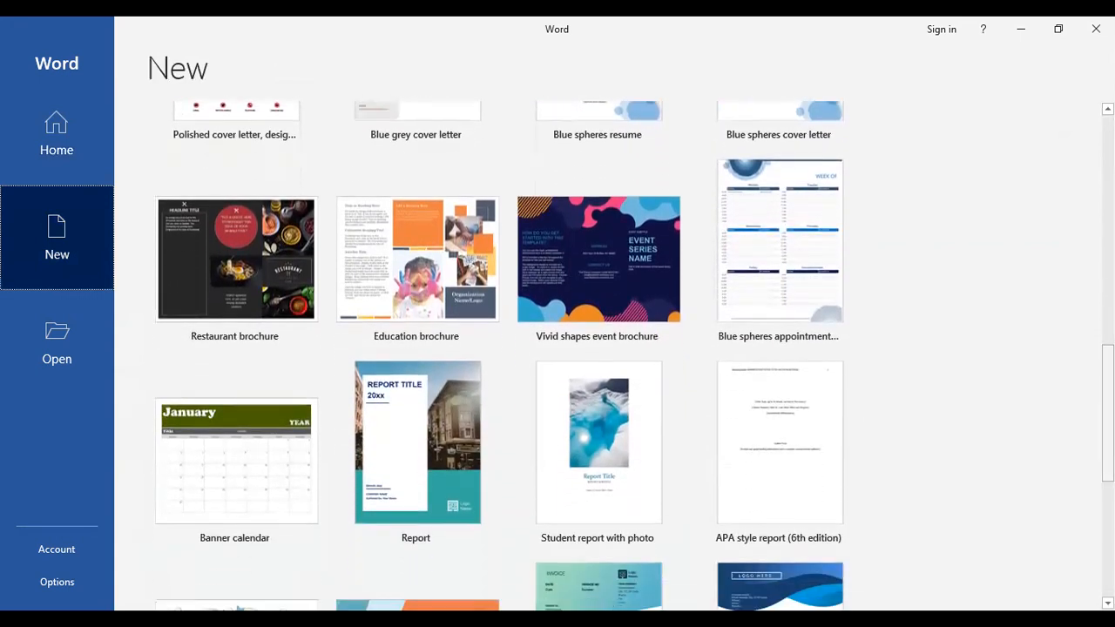
pyautogui.scroll(3, 557, 355)
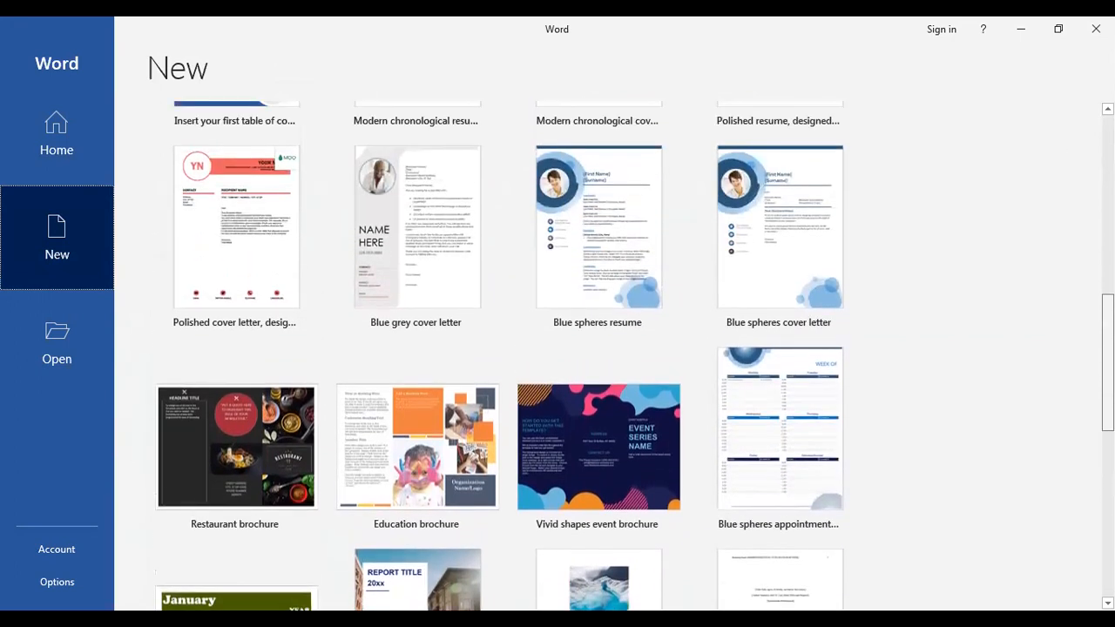
pyautogui.scroll(9, 557, 355)
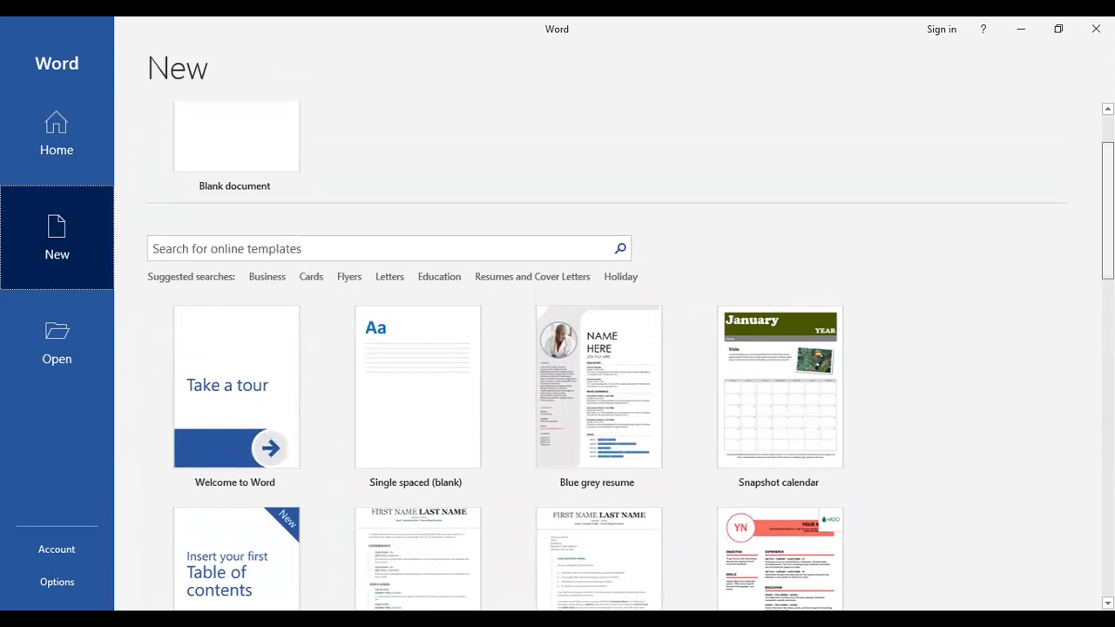
pyautogui.scroll(1, 558, 356)
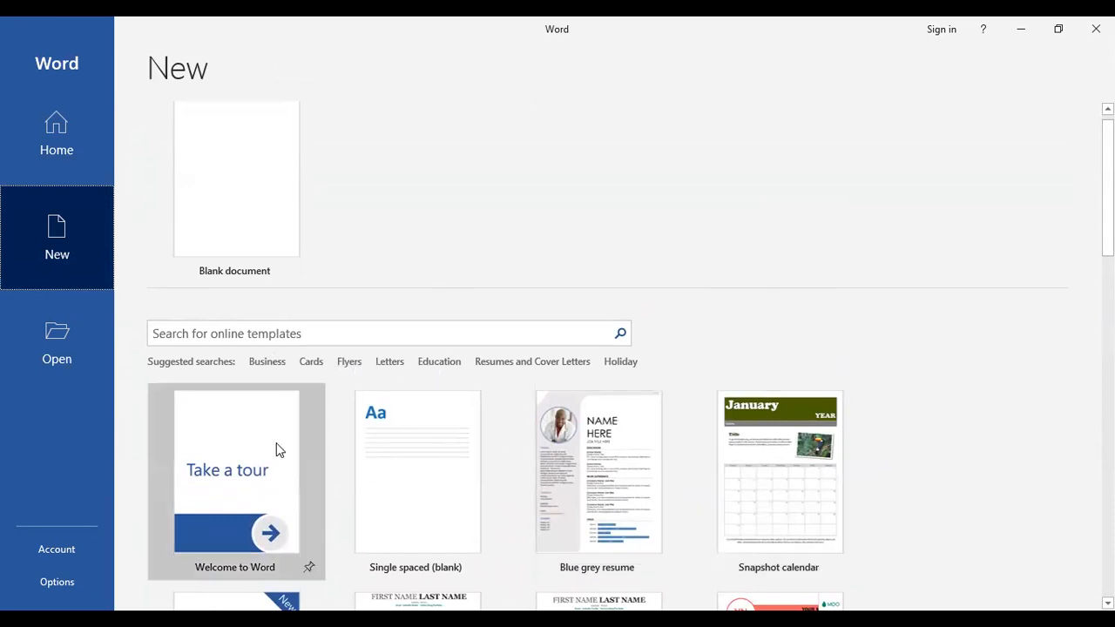
pyautogui.click(48, 338)
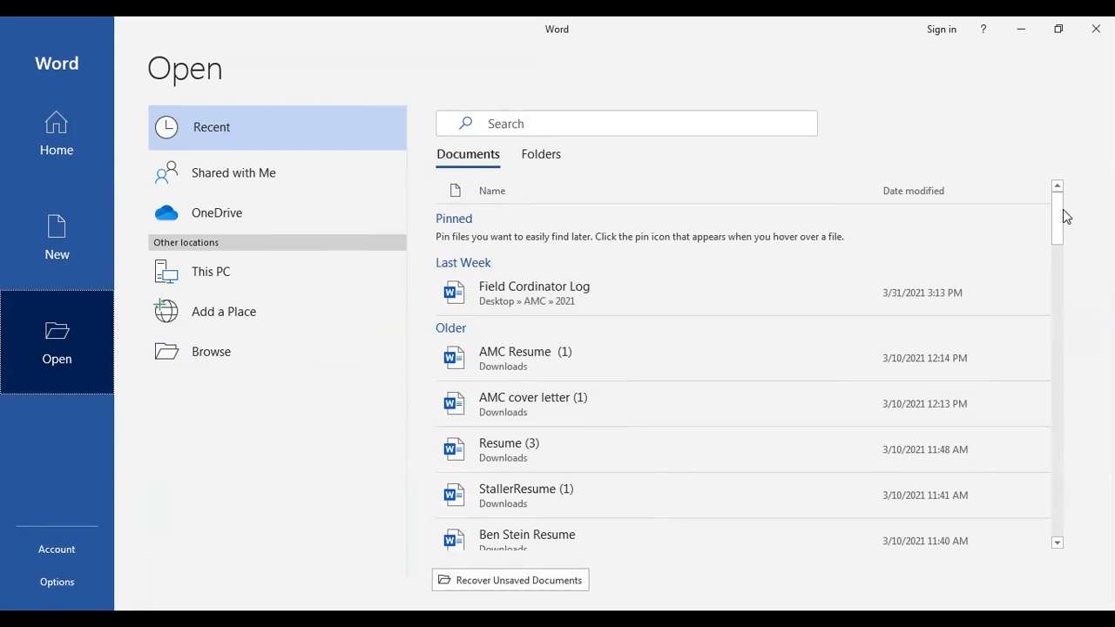
# Switch the Open page's recent list from documents to Folders
pyautogui.moveTo(1061, 218)
pyautogui.mouseDown()
pyautogui.moveTo(1060, 247)
pyautogui.moveTo(1057, 214)
pyautogui.mouseUp()
pyautogui.click(537, 156)
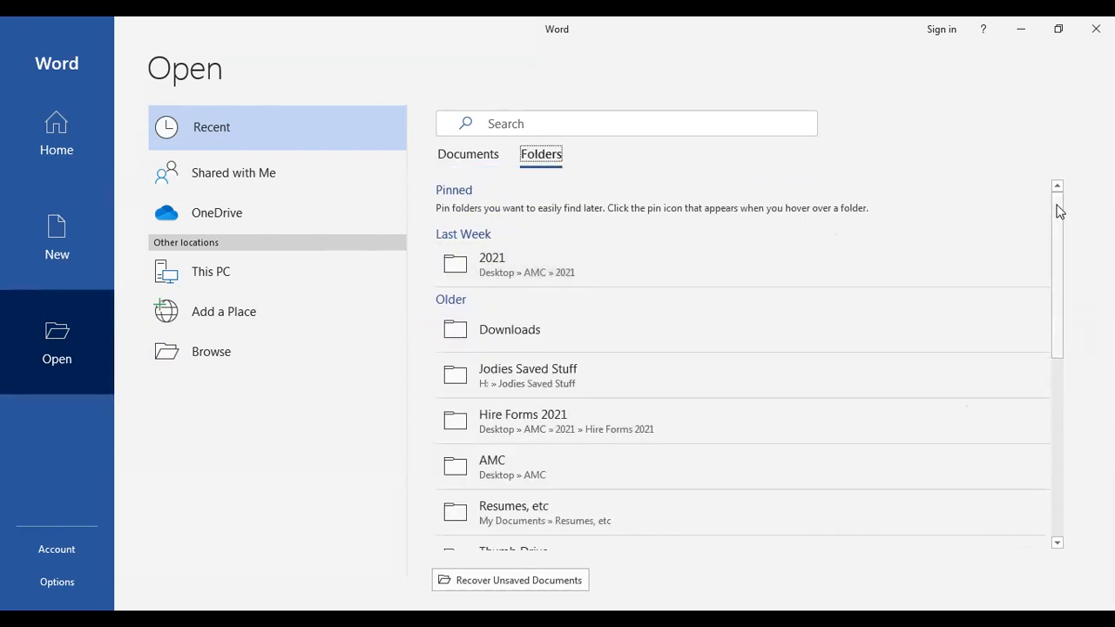
pyautogui.moveTo(1059, 211)
pyautogui.mouseDown()
pyautogui.moveTo(1059, 262)
pyautogui.moveTo(1068, 193)
pyautogui.mouseUp()
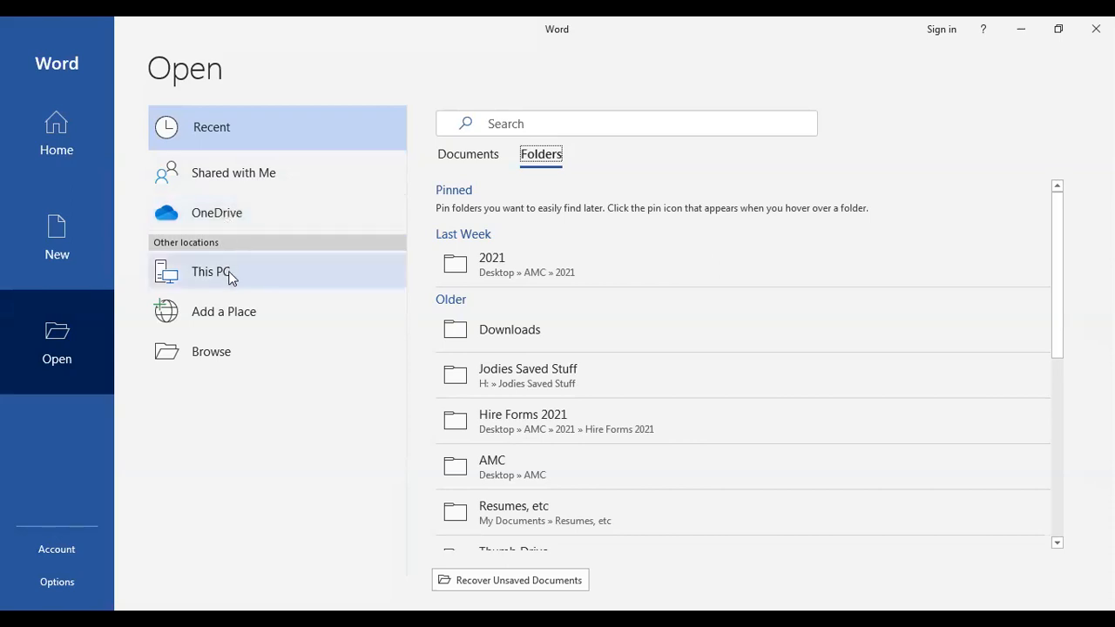
# Browse Documents, Desktop and Downloads in the Open dialog, cancel, and return to New
pyautogui.click(212, 352)
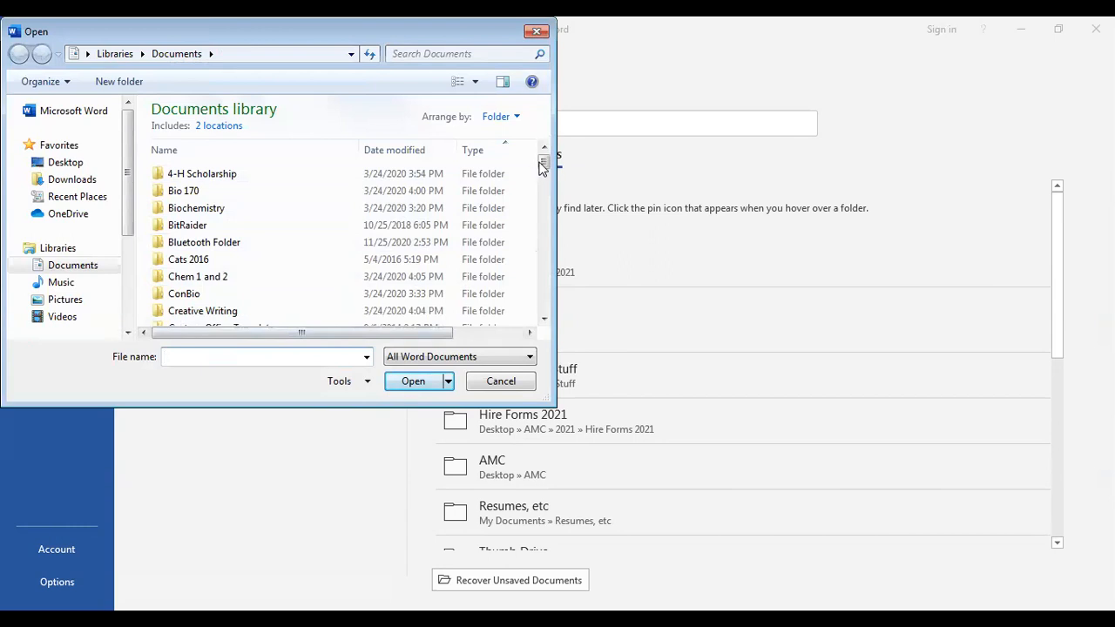
pyautogui.scroll(-1, 392, 170)
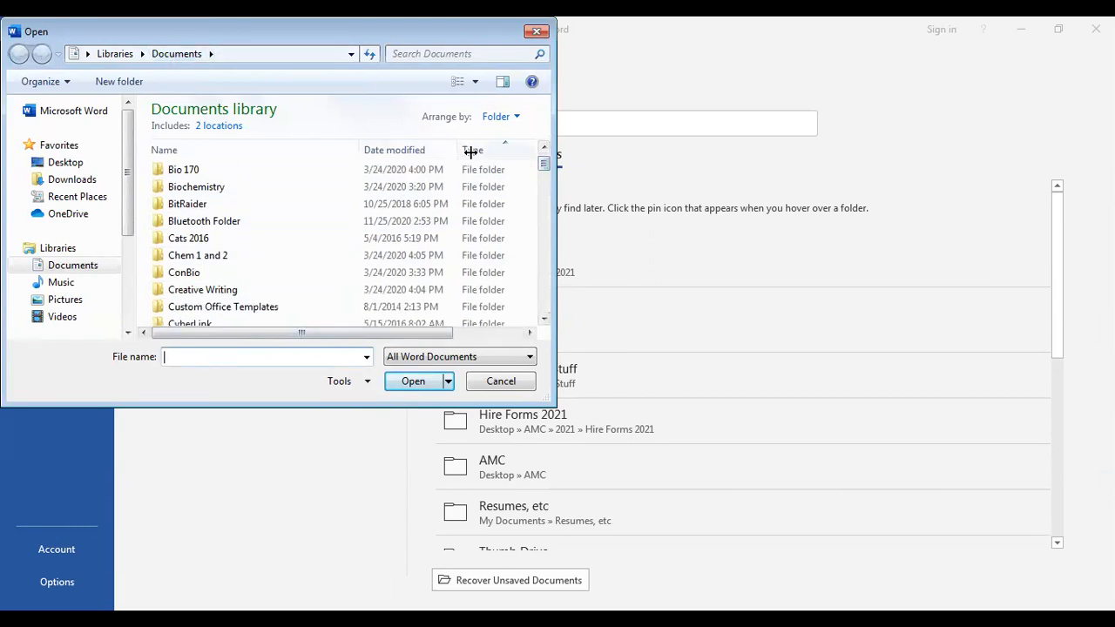
pyautogui.moveTo(542, 166); pyautogui.dragTo(531, 171)
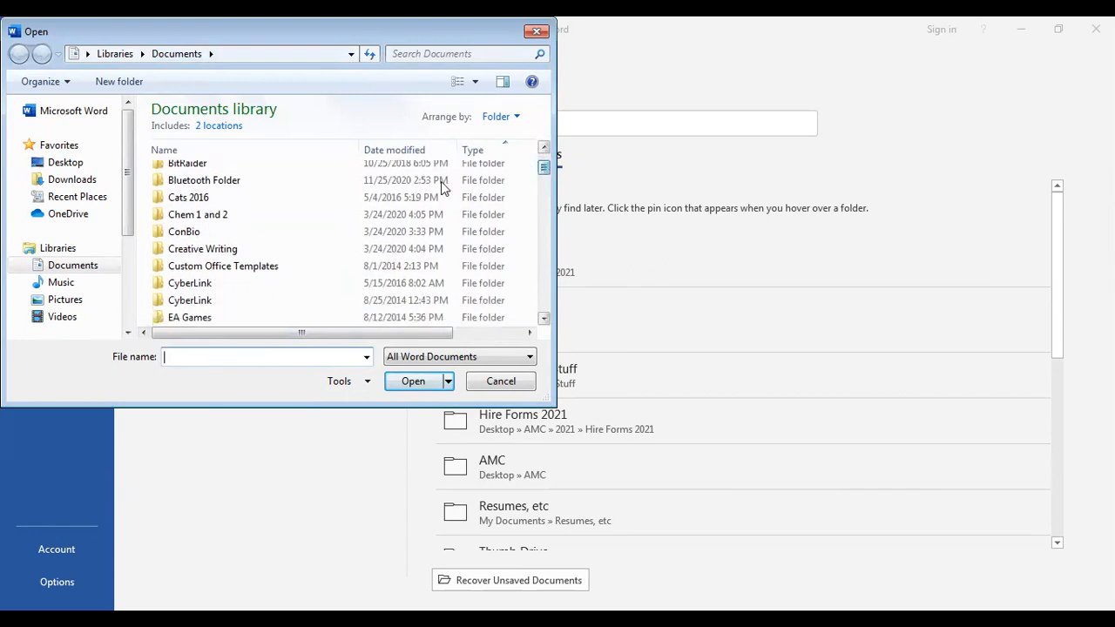
pyautogui.click(83, 164)
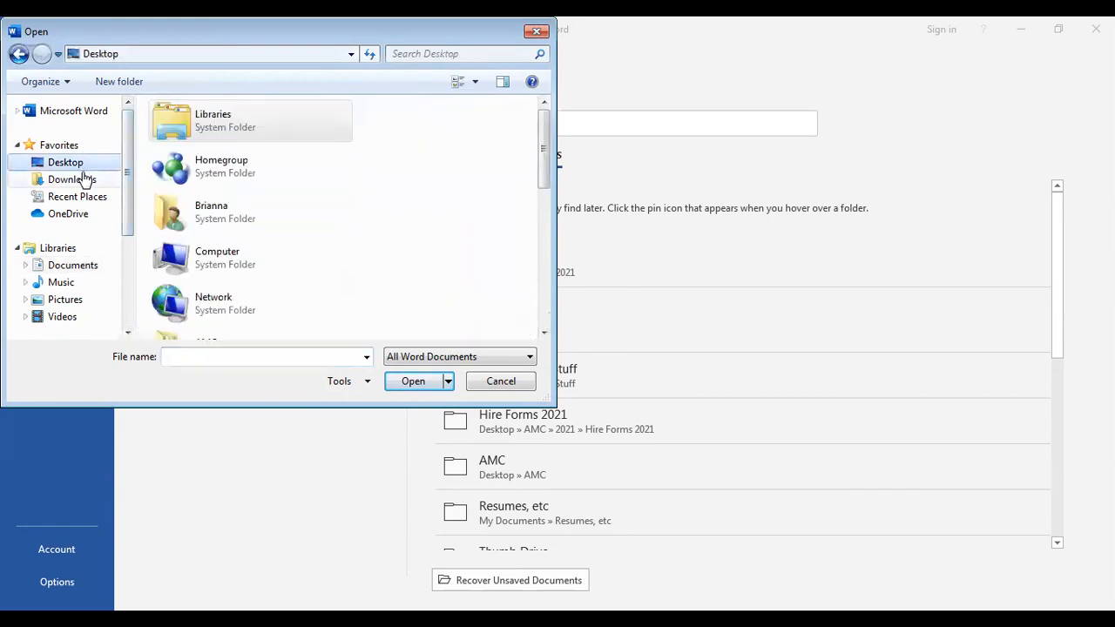
pyautogui.click(83, 180)
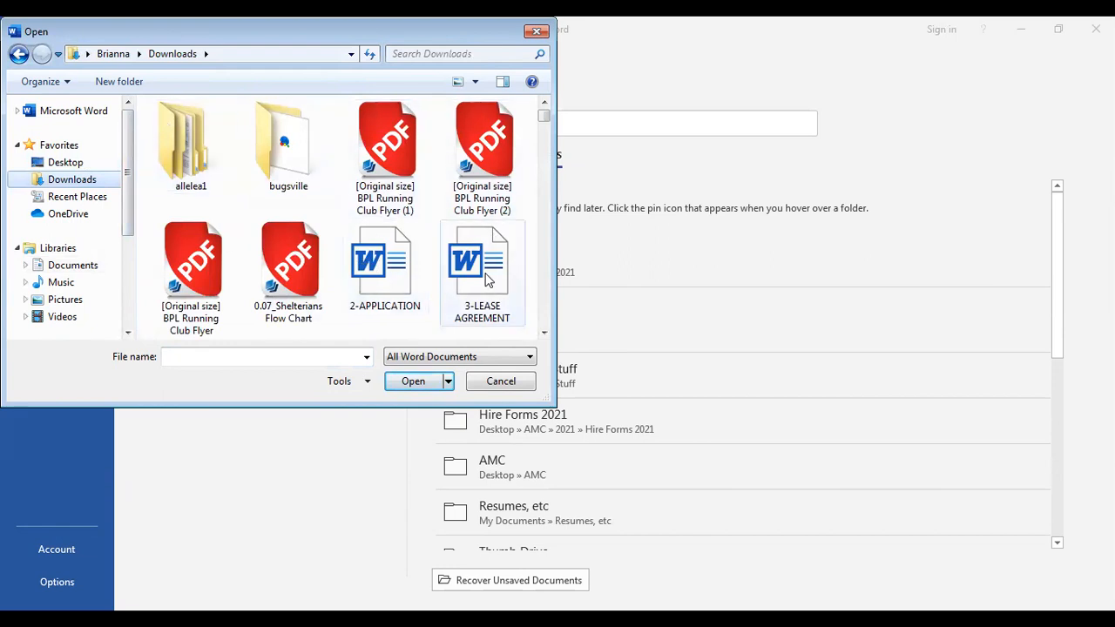
pyautogui.click(500, 383)
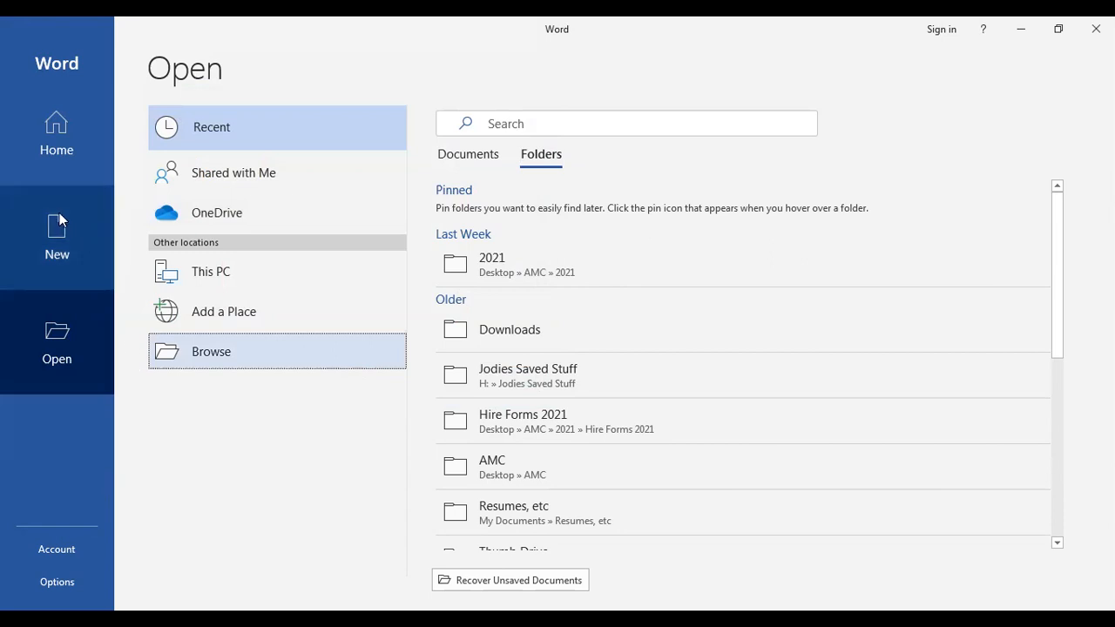
pyautogui.click(59, 218)
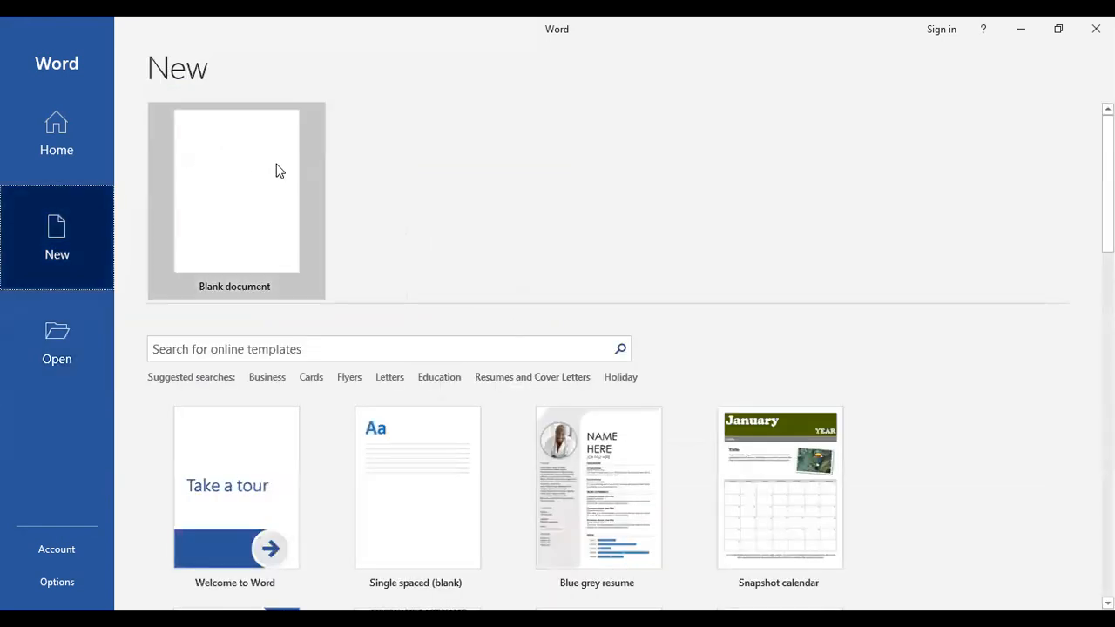
# Create a blank document, Document1, and bring up its File menu
pyautogui.click(223, 241)
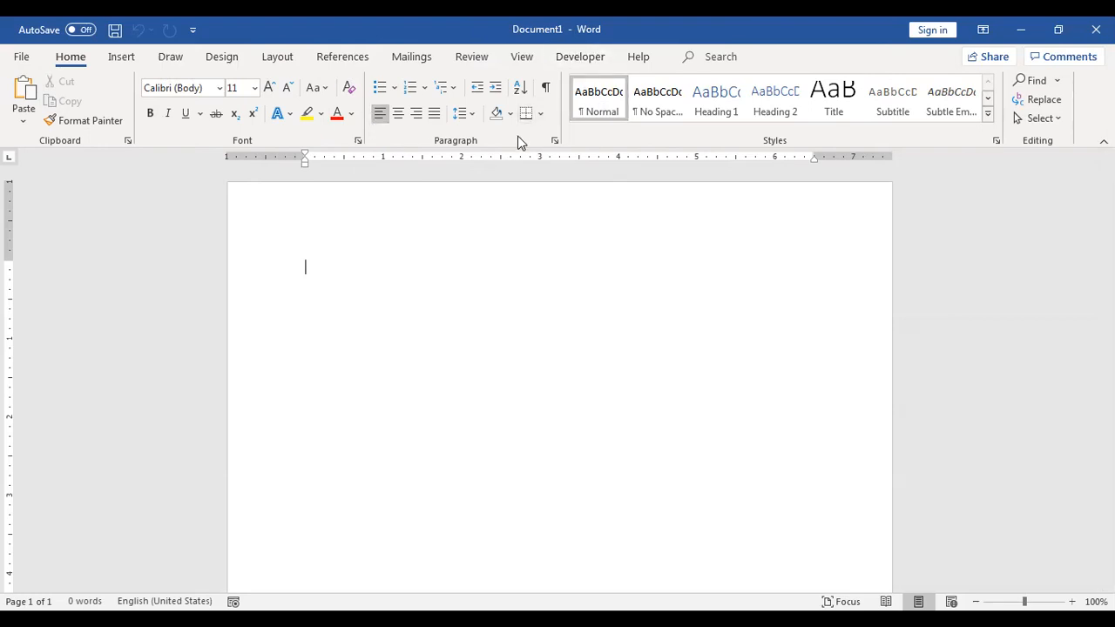
pyautogui.click(21, 57)
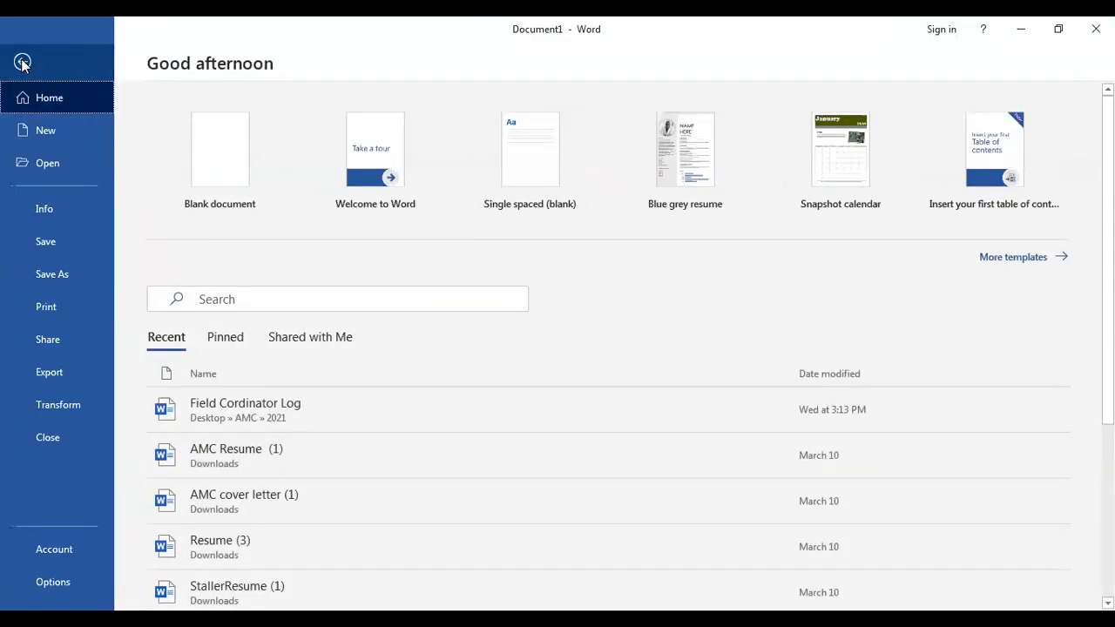
# Show Document1's Info page with its unsaved properties
pyautogui.click(62, 207)
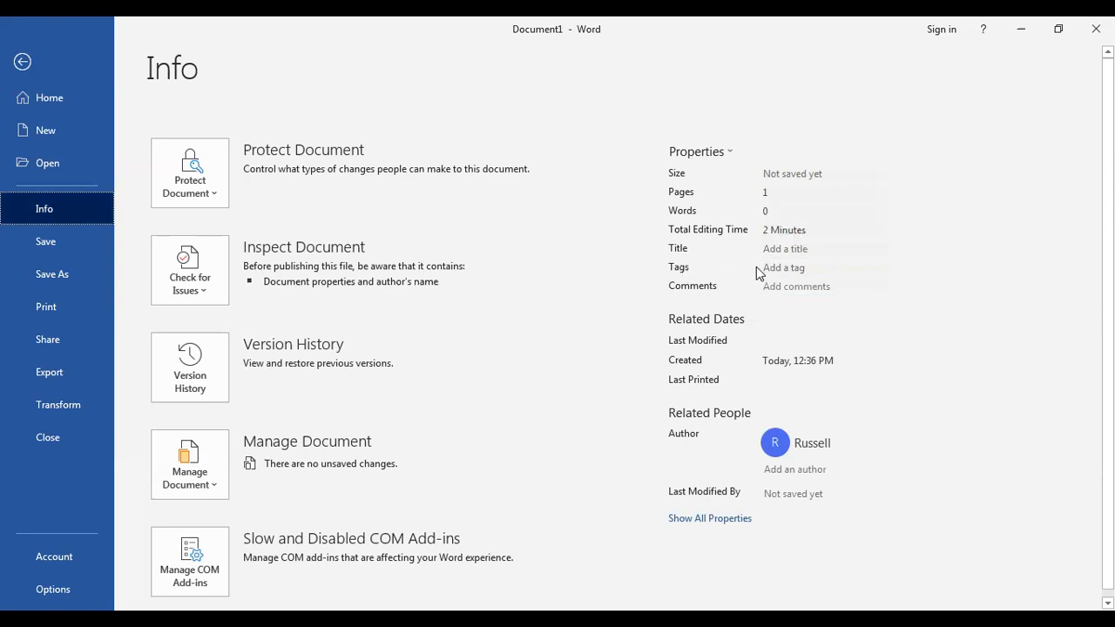
# Start Save As and browse for a folder on this PC
pyautogui.click(64, 274)
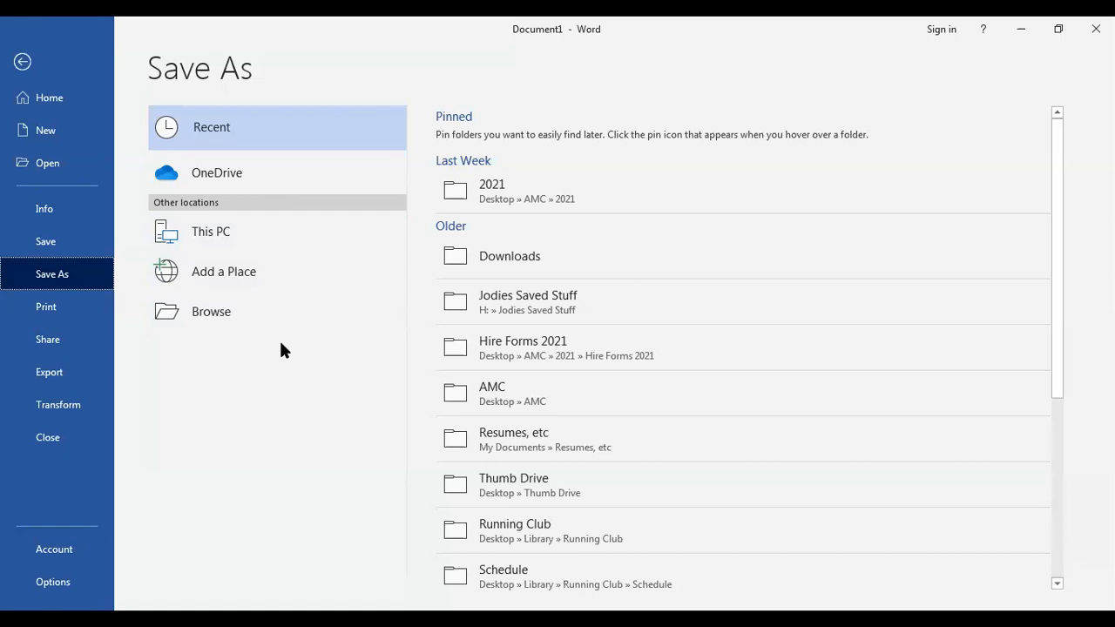
pyautogui.click(229, 322)
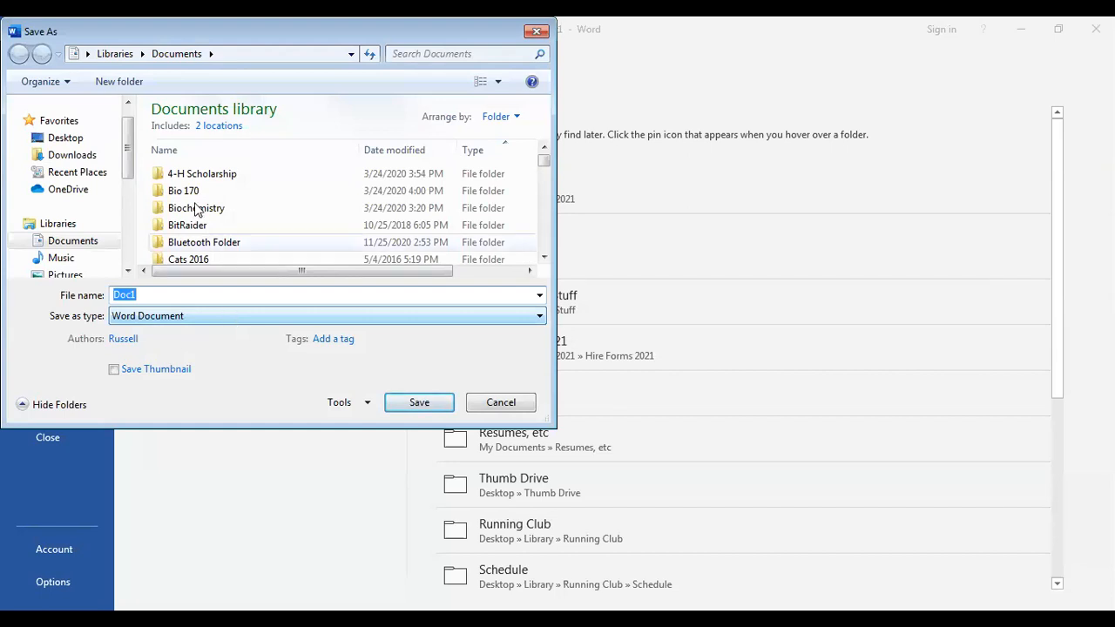
# Save the document in the Library folder under the name 'Word Lesson 1'
pyautogui.click(54, 139)
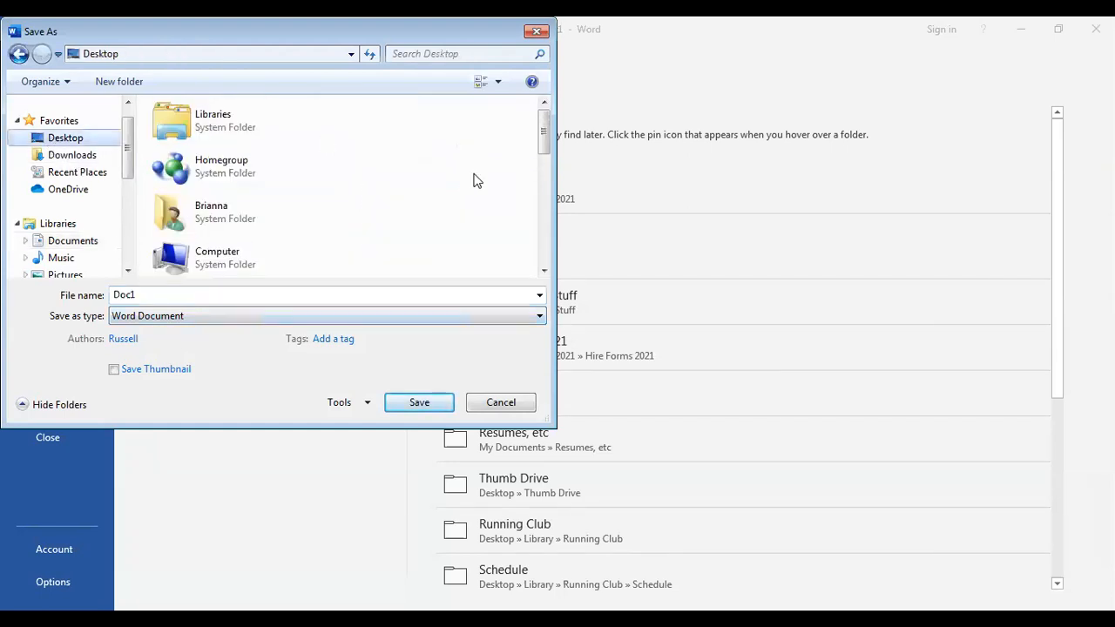
pyautogui.moveTo(543, 143); pyautogui.dragTo(543, 209)
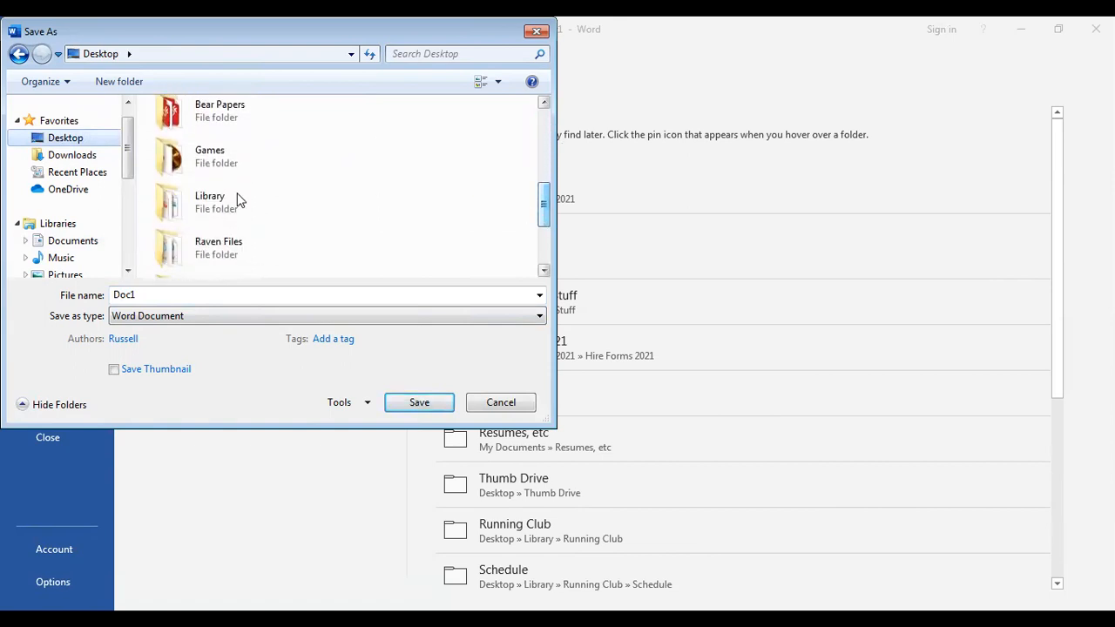
pyautogui.doubleClick(161, 212)
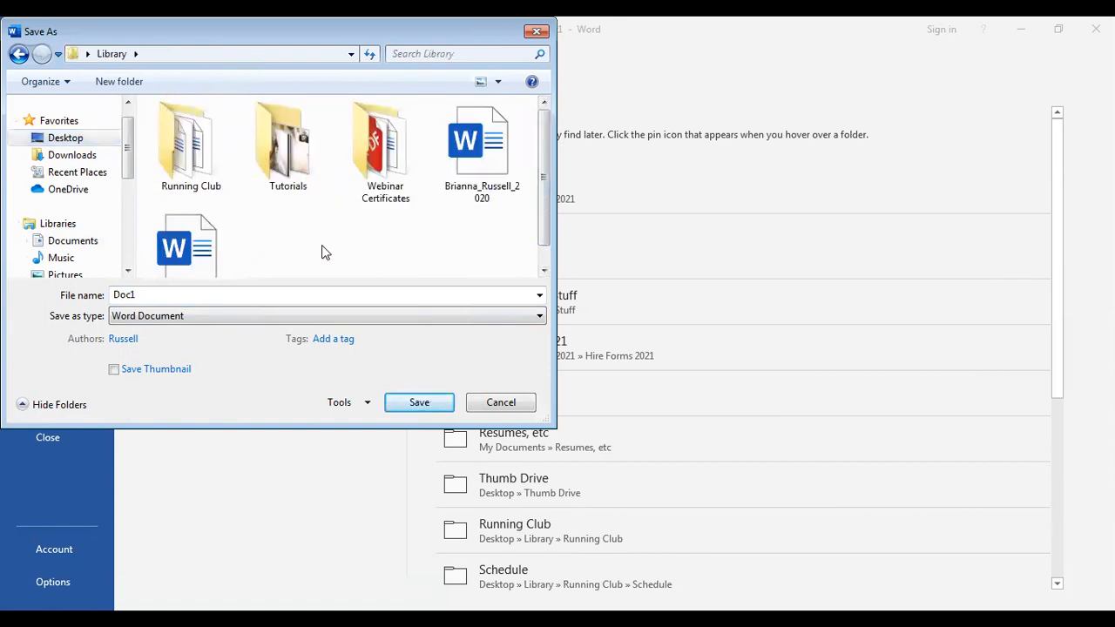
pyautogui.click(220, 291)
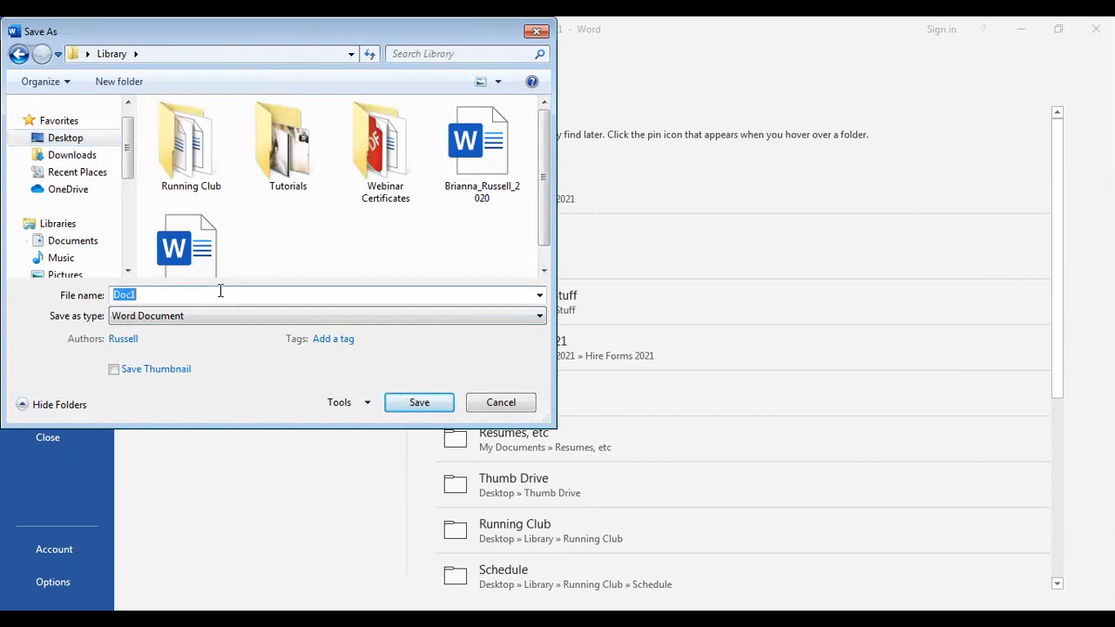
pyautogui.write('Word Lesson 1')
pyautogui.click(419, 403)
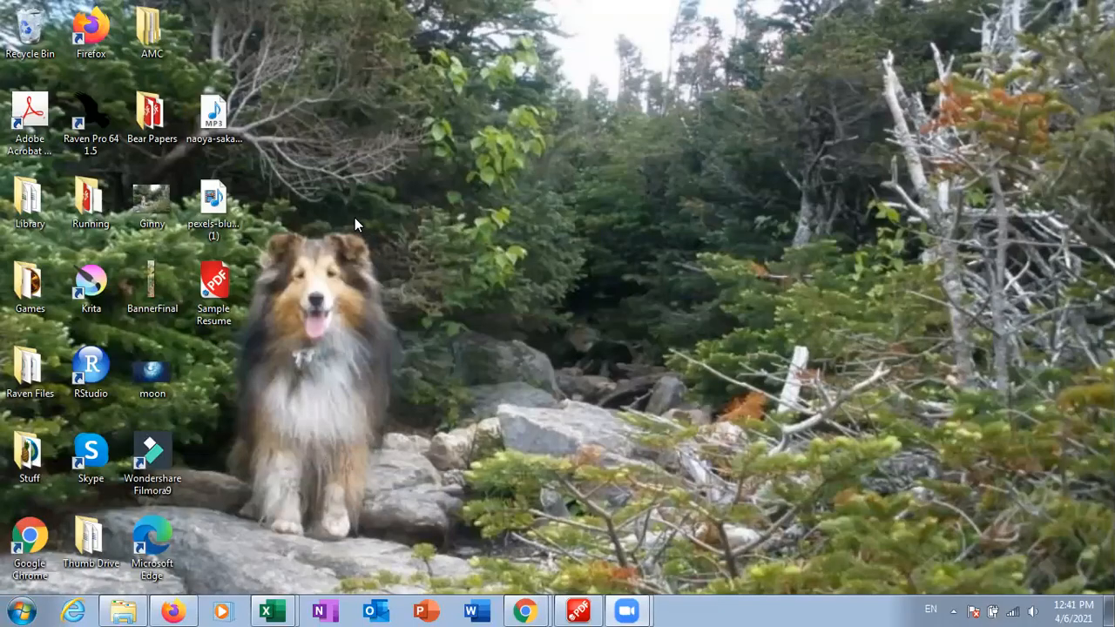
# Reopen Word Lesson 1 in Word from the Library folder
pyautogui.doubleClick(34, 193)
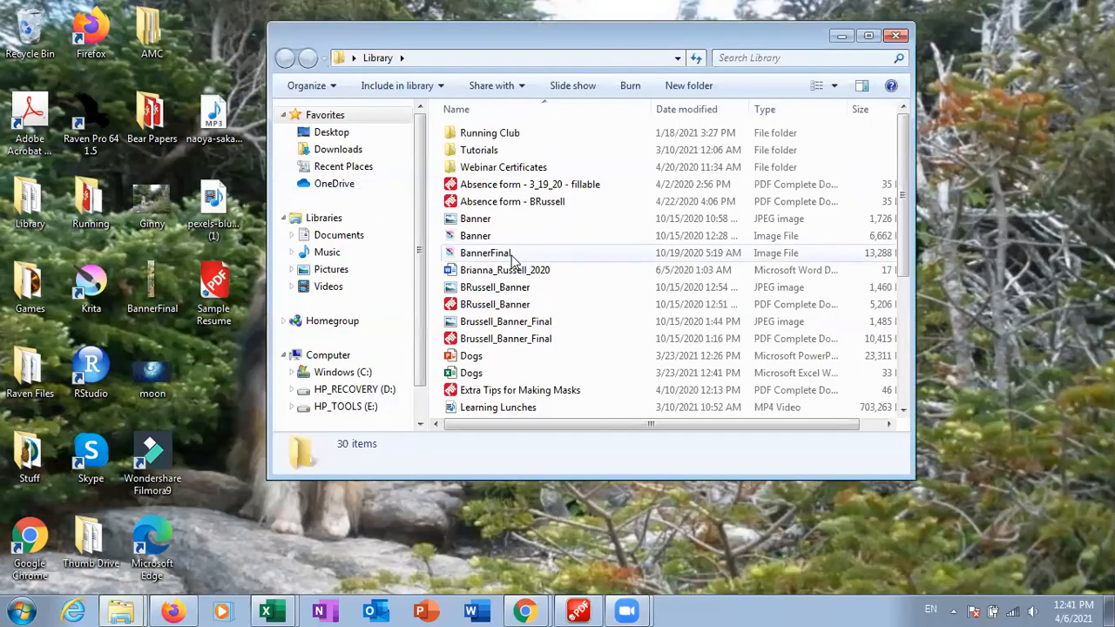
pyautogui.scroll(-3, 513, 261)
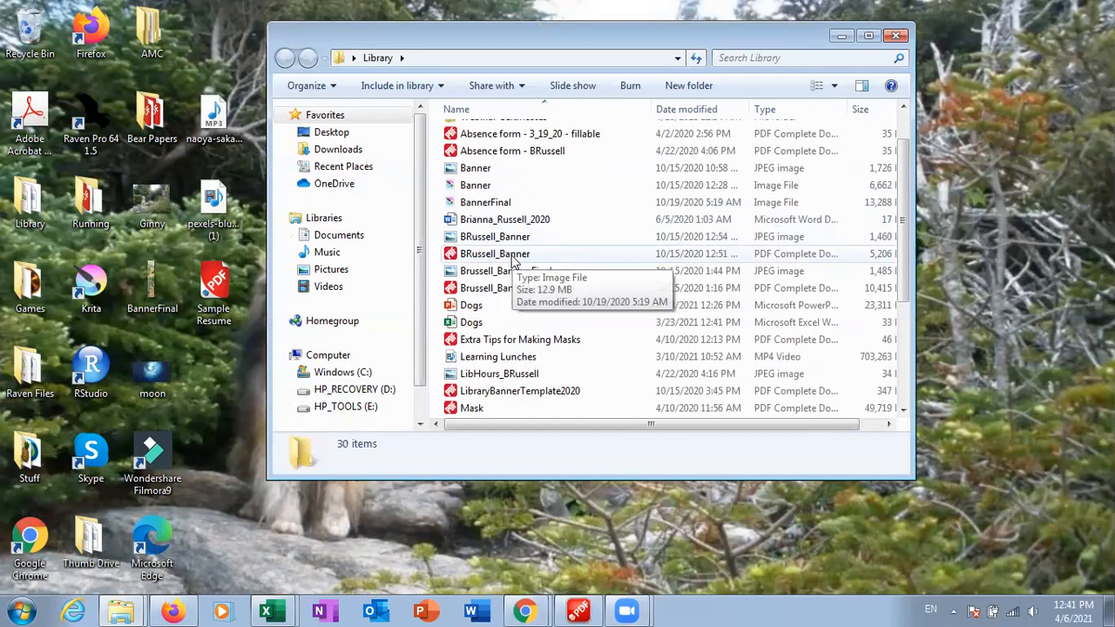
pyautogui.scroll(-2, 513, 261)
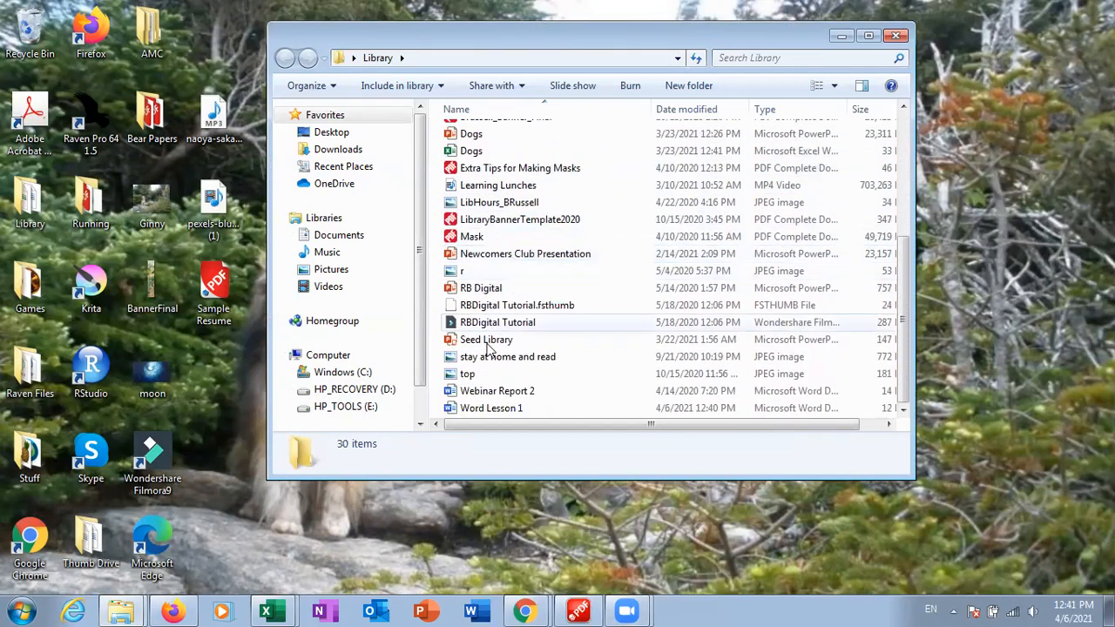
pyautogui.doubleClick(452, 410)
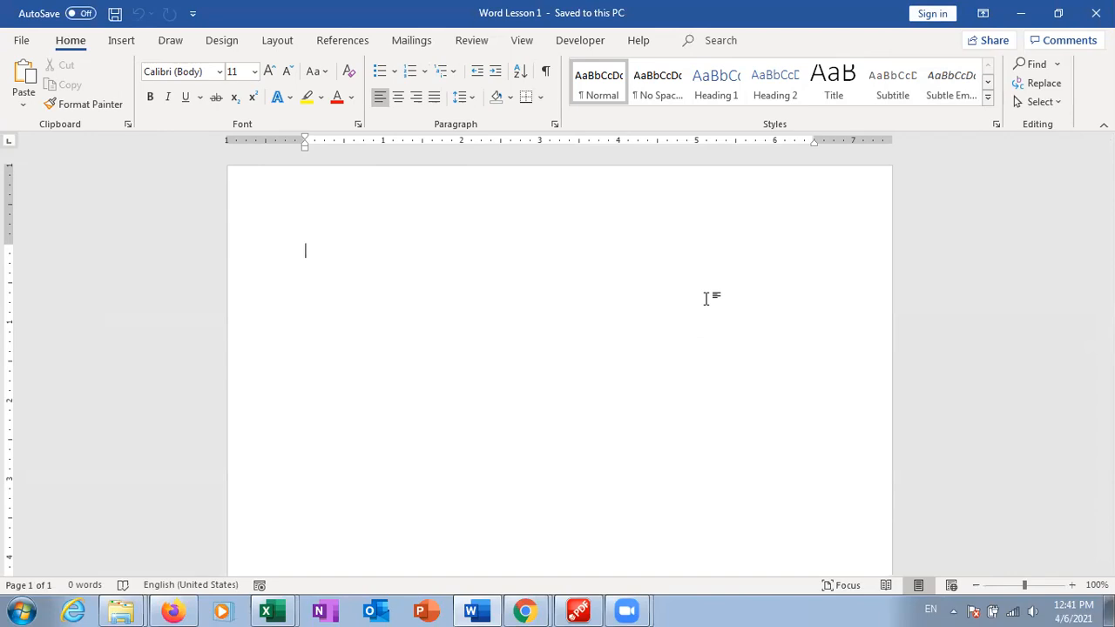
# Type the header lines: the full name, city and state, then the e-mail and mobile number
pyautogui.write('Ja')
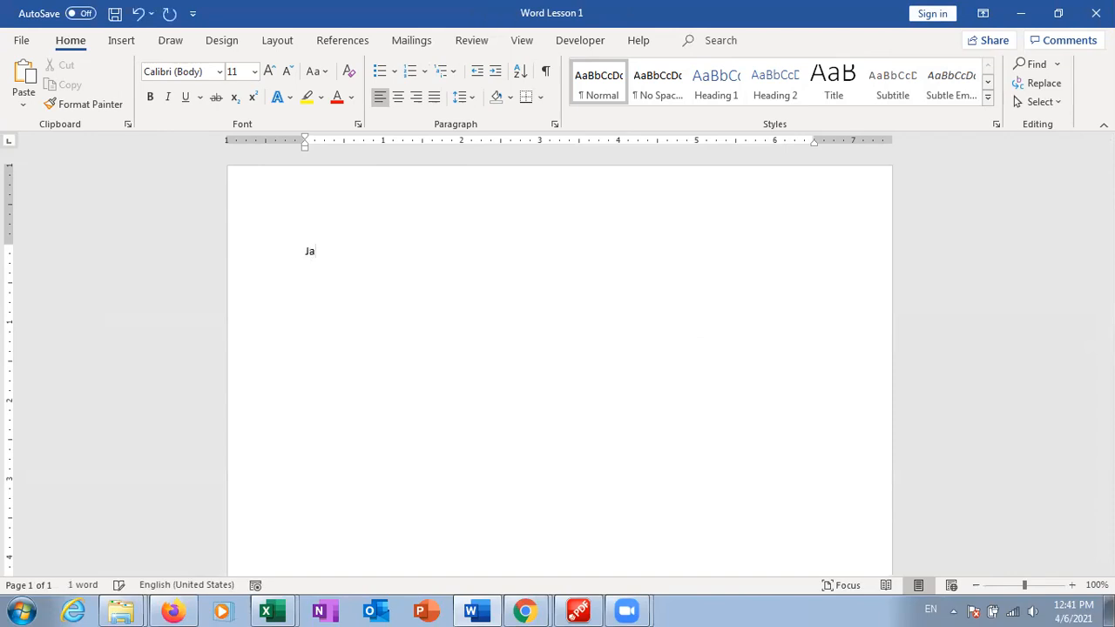
pyautogui.write('ne C. Smith')
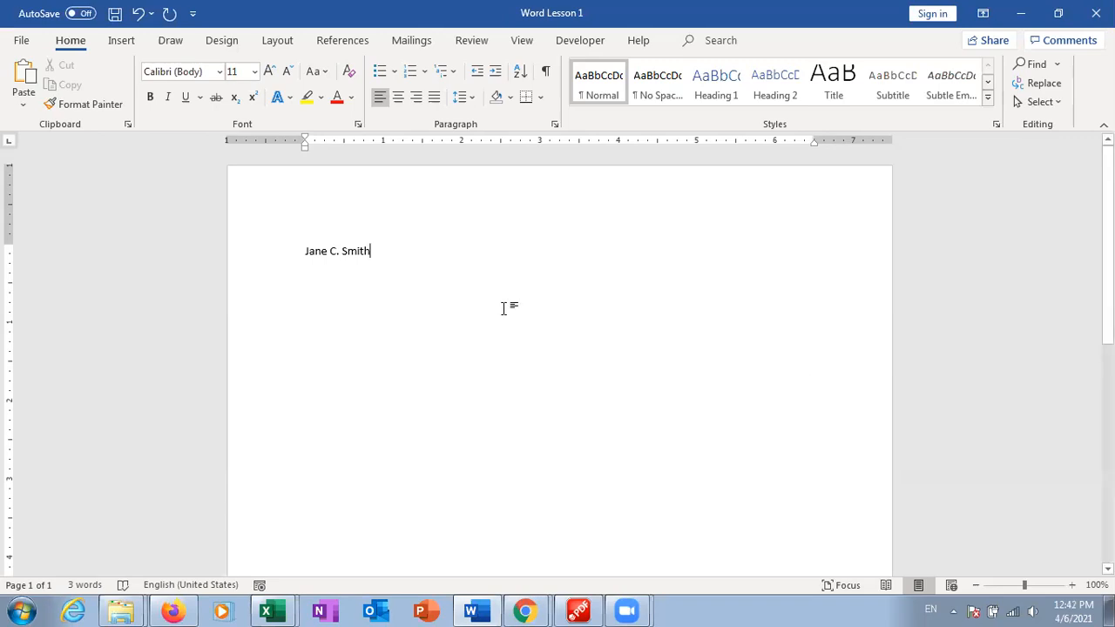
pyautogui.press('Return')
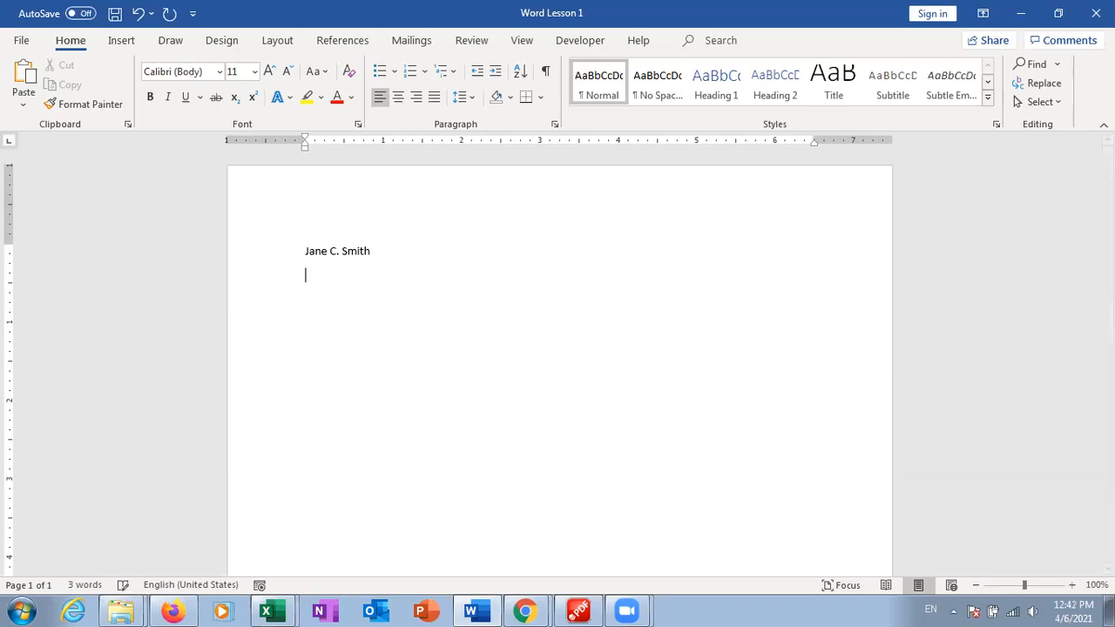
pyautogui.write('Bozeman')
pyautogui.write(', MT')
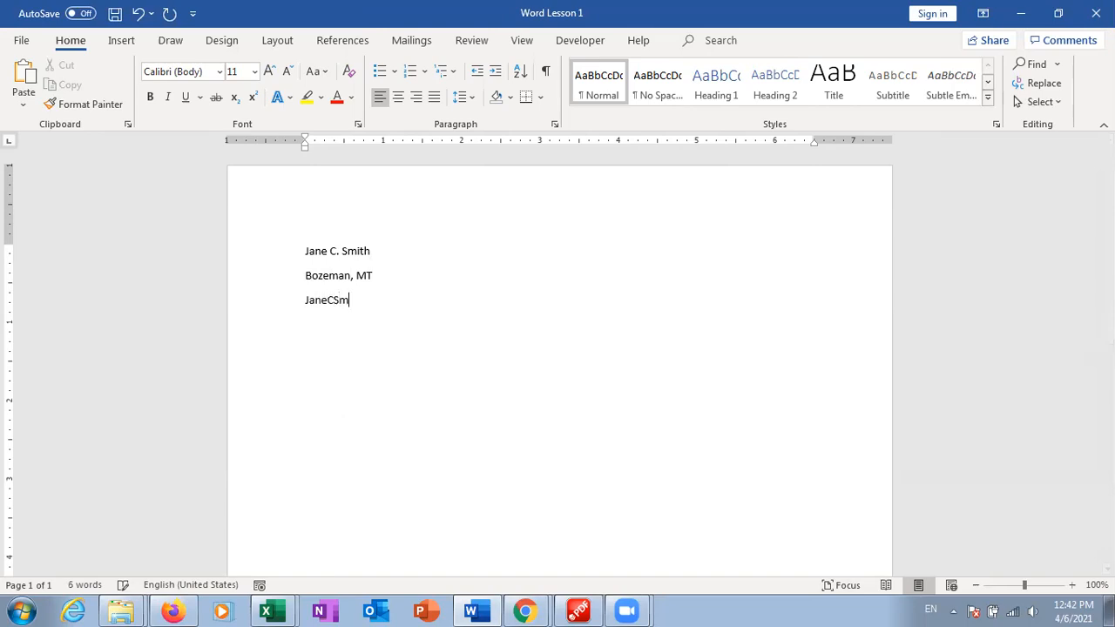
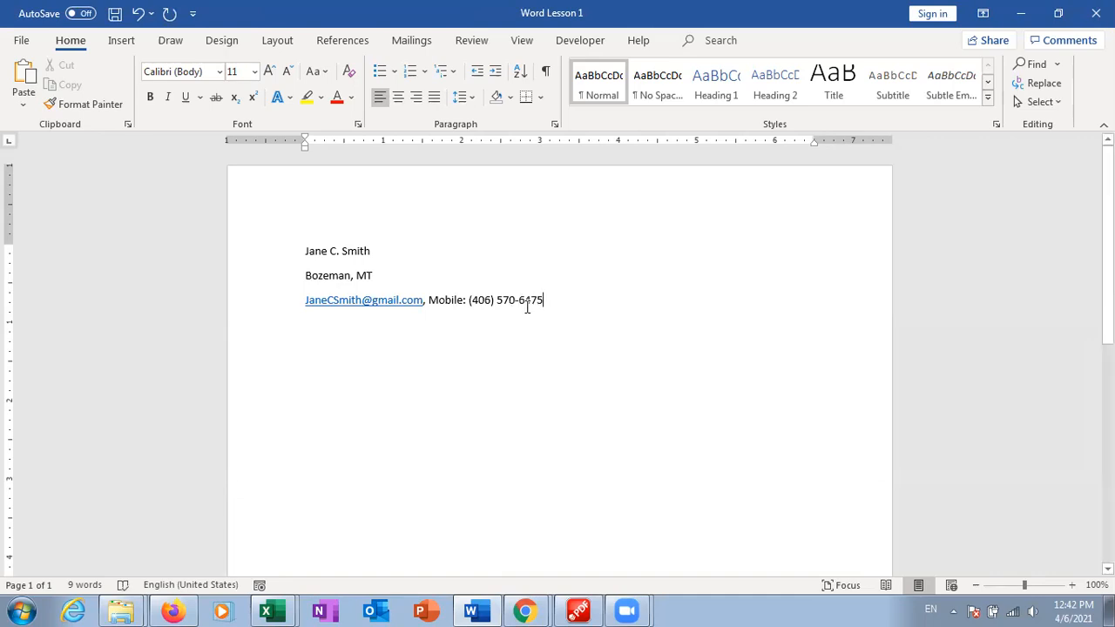
# Add spaces before and after the hyphen in the mobile number, then move to the blank line below
pyautogui.click(520, 300)
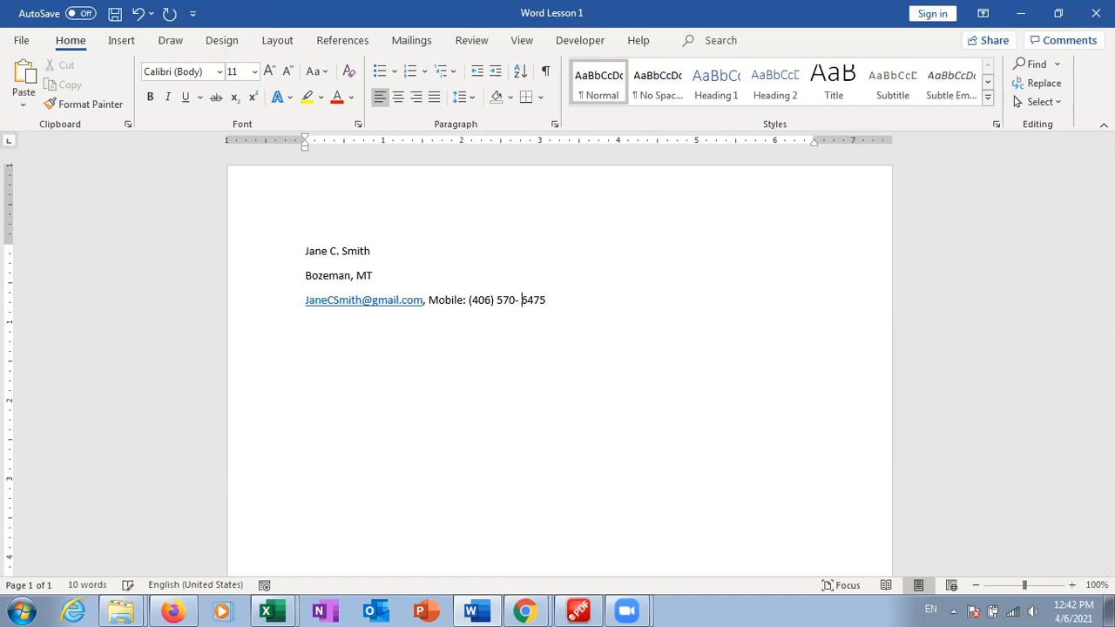
pyautogui.click(516, 300)
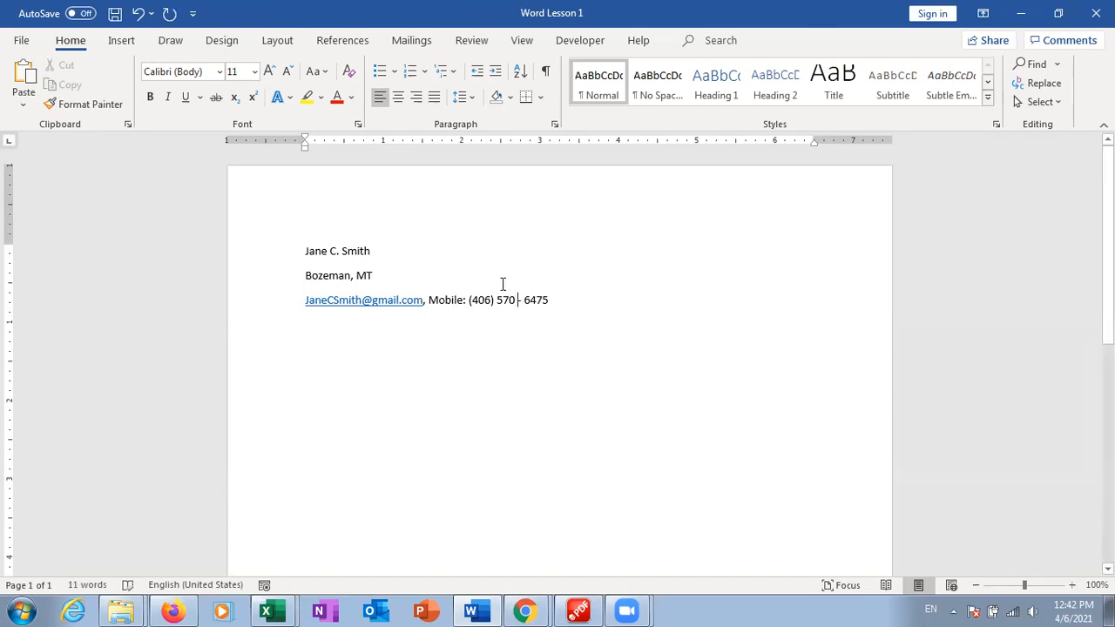
pyautogui.click(598, 310)
pyautogui.click(390, 251)
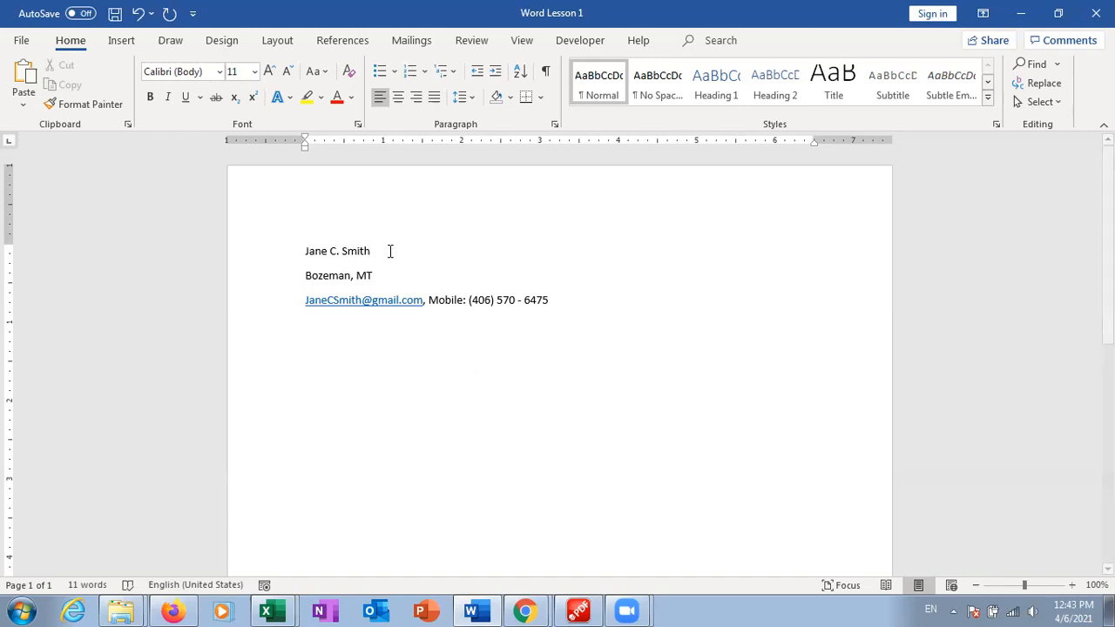
pyautogui.click(308, 355)
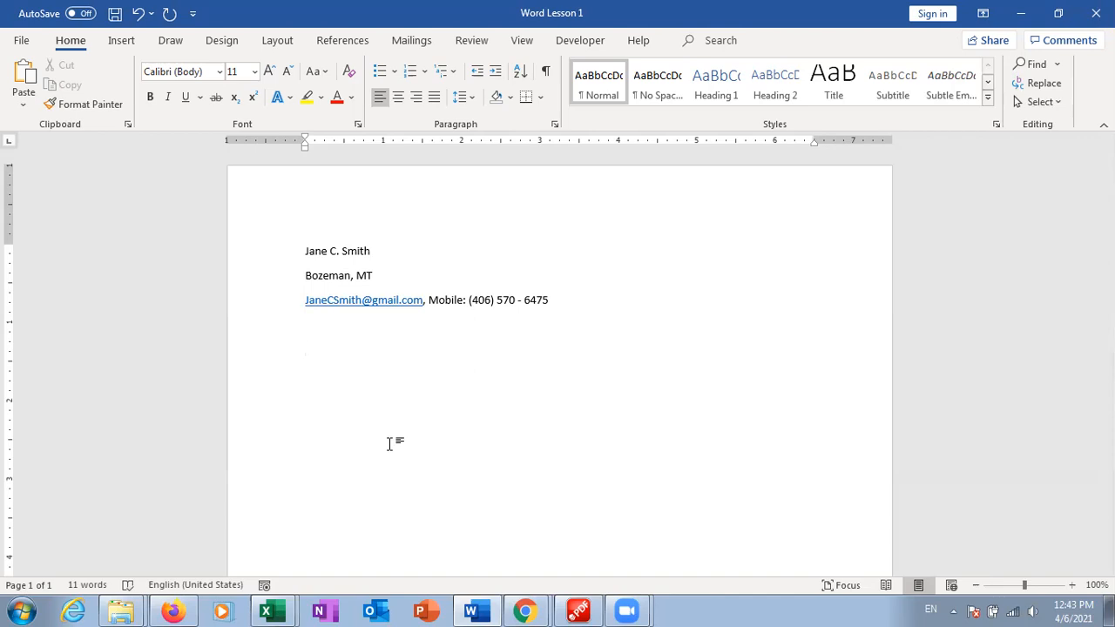
# Type the 'Objective' heading and begin the next line with 'As a professional with a background in'
pyautogui.write('Objective')
pyautogui.press('Return')
pyautogui.write('As a profe')
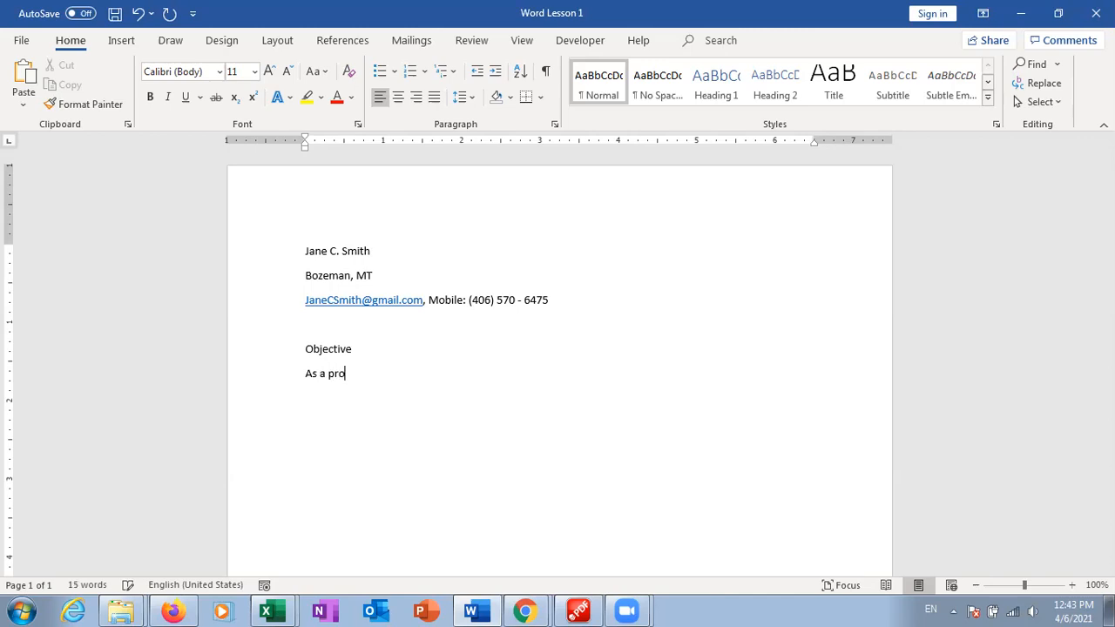
pyautogui.press('BackSpace')
pyautogui.write('essional with a background in')
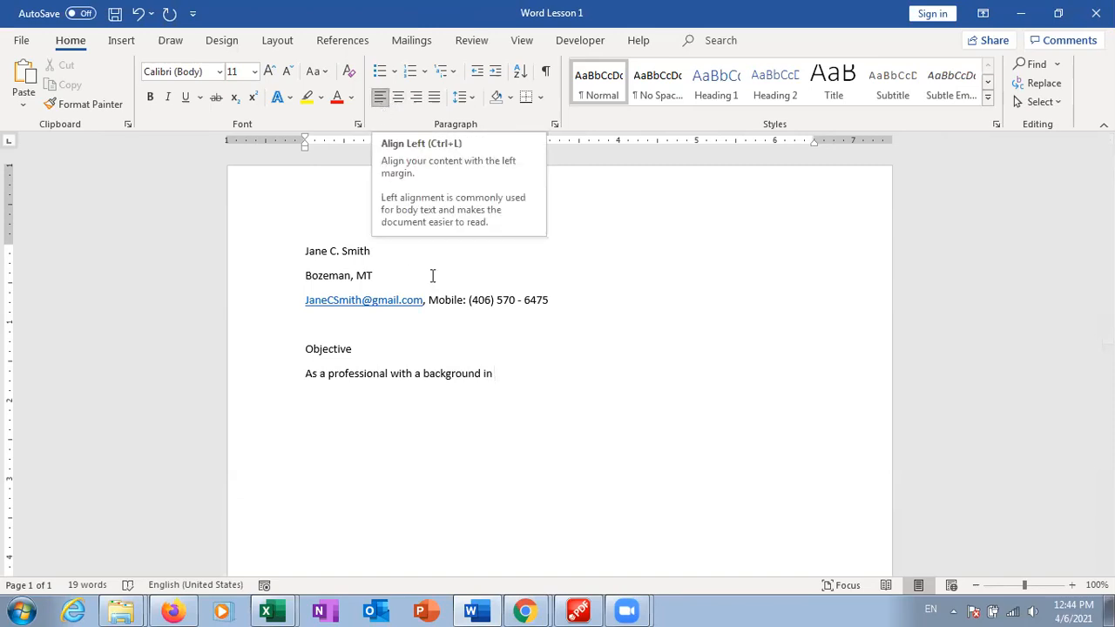
# Select the three contact header lines and center them on the page
pyautogui.moveTo(553, 299); pyautogui.dragTo(304, 251)
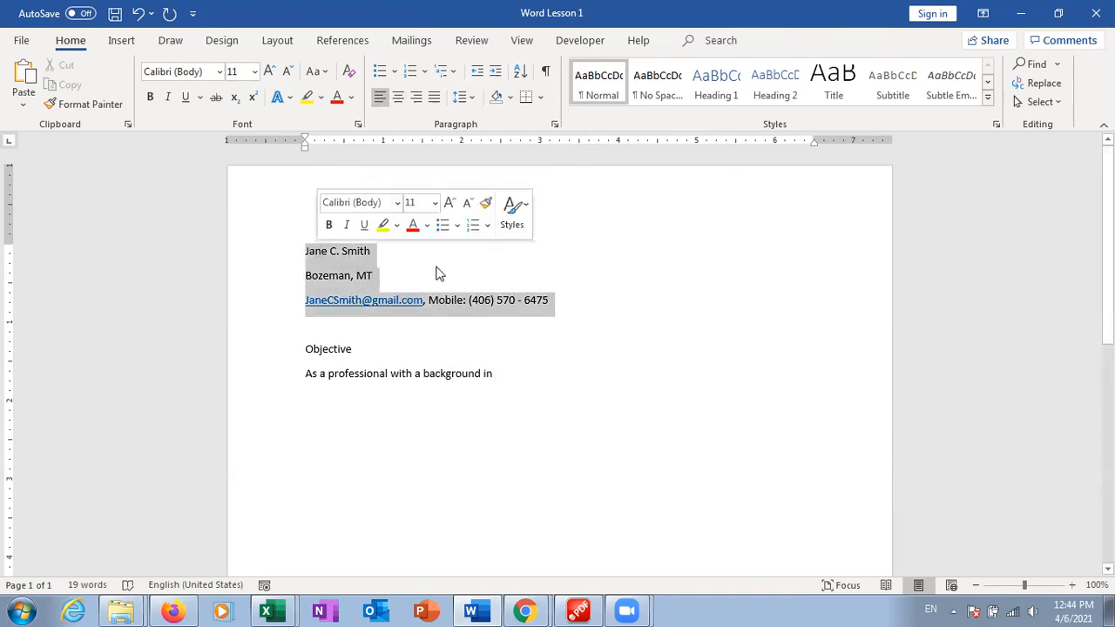
pyautogui.click(560, 294)
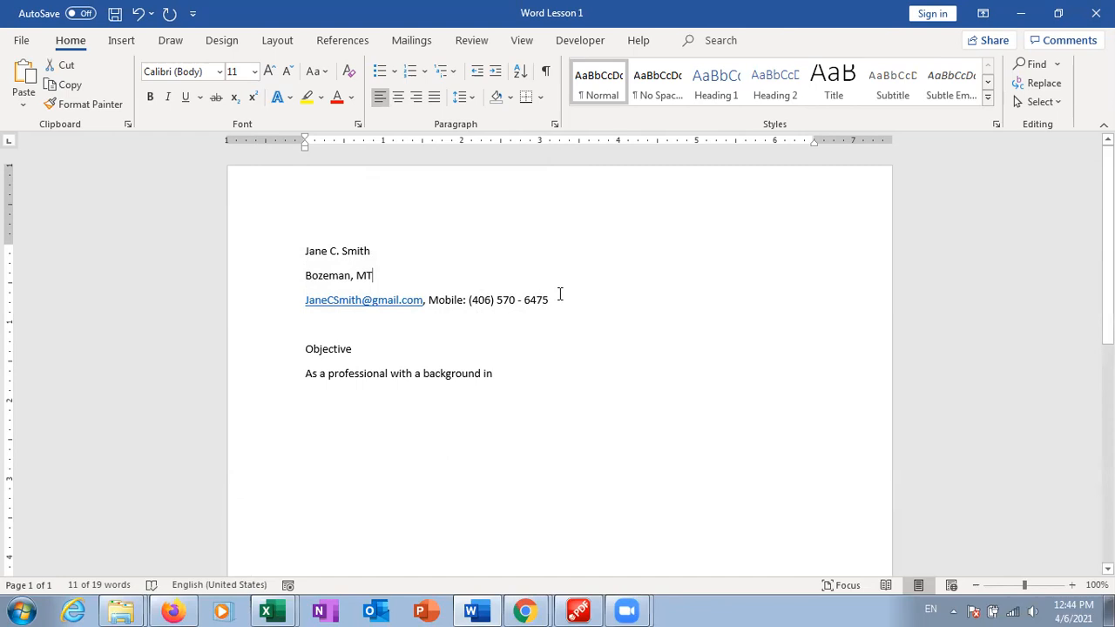
pyautogui.moveTo(556, 299); pyautogui.dragTo(312, 265)
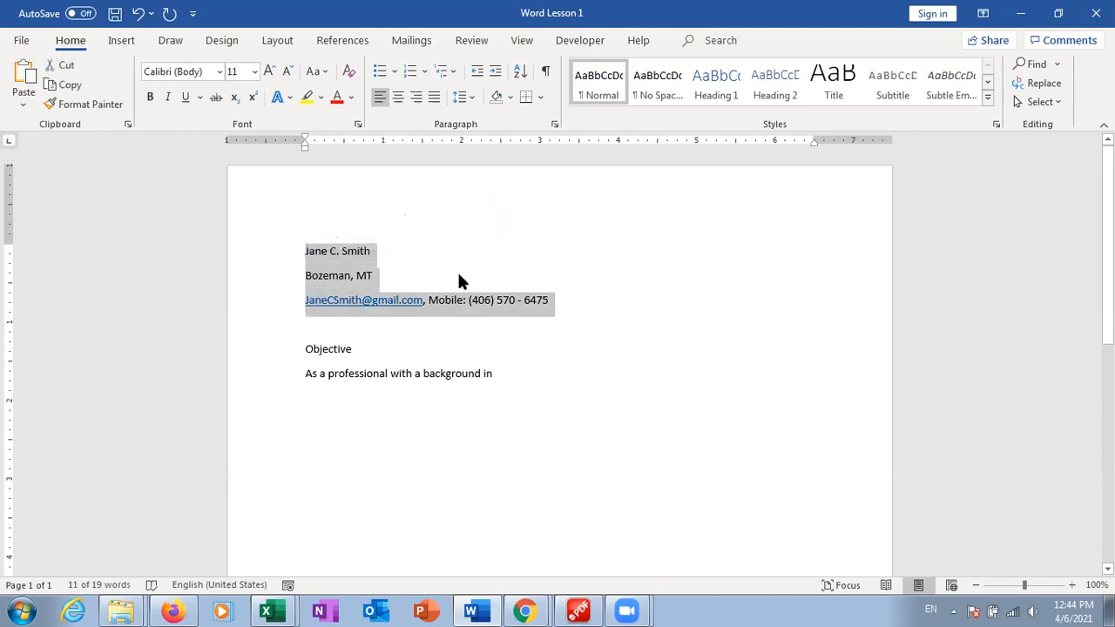
pyautogui.click(403, 99)
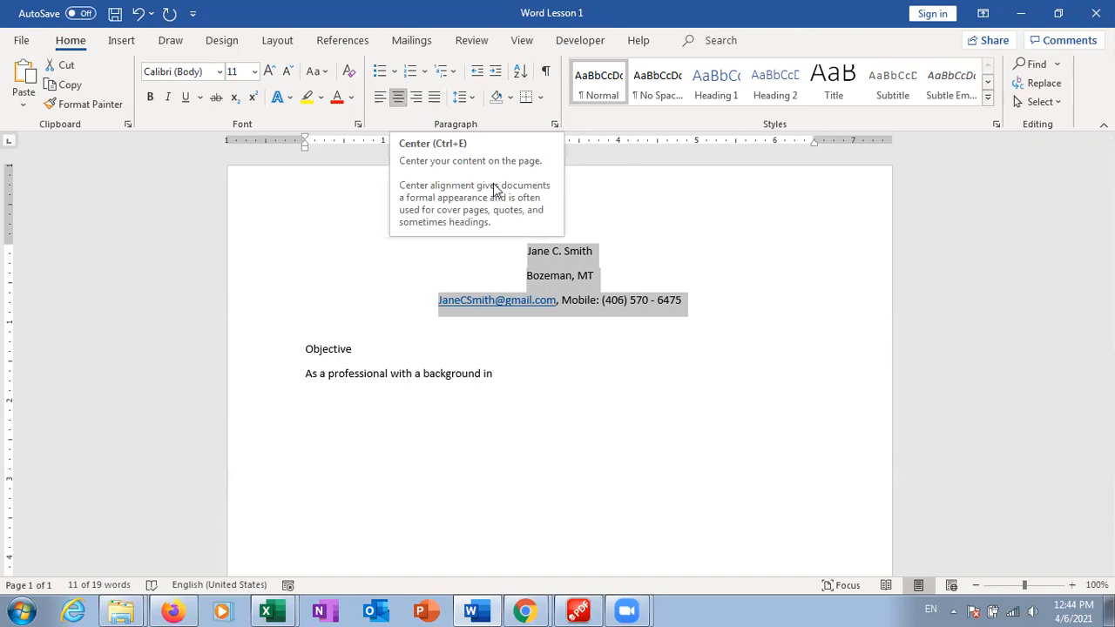
pyautogui.click(622, 357)
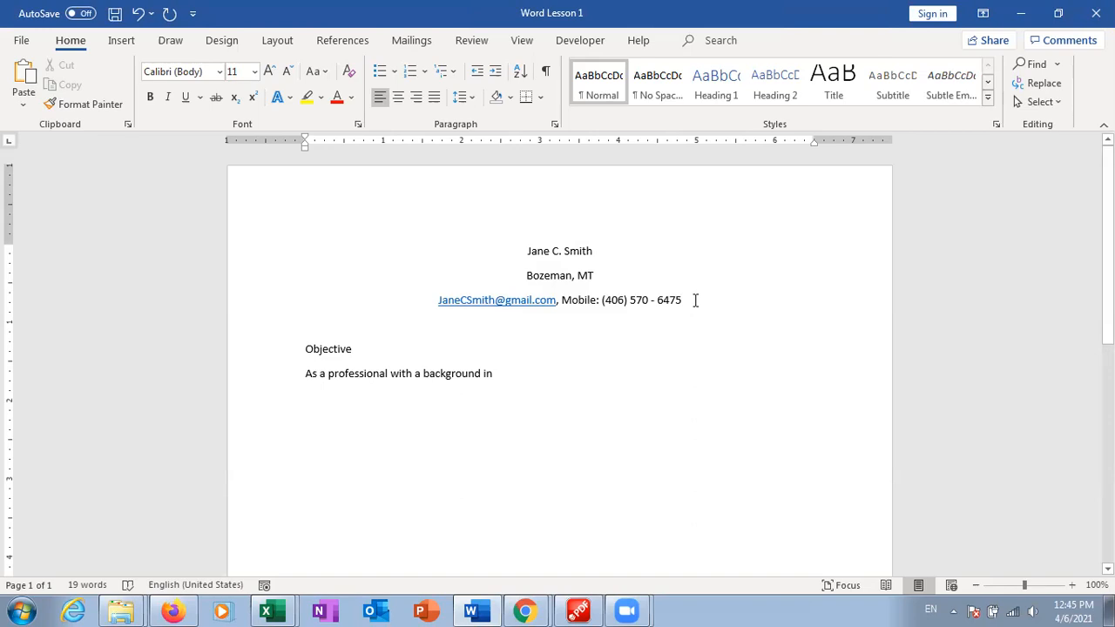
# Apply the No Spacing style to the three header lines and center them again
pyautogui.moveTo(682, 302); pyautogui.dragTo(513, 238)
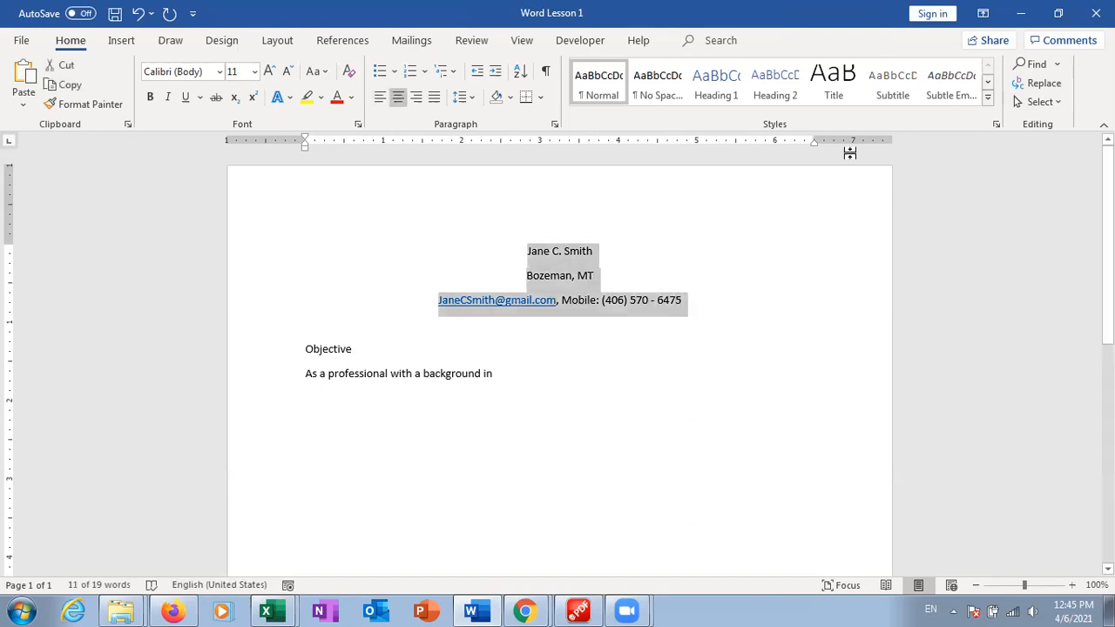
pyautogui.click(662, 80)
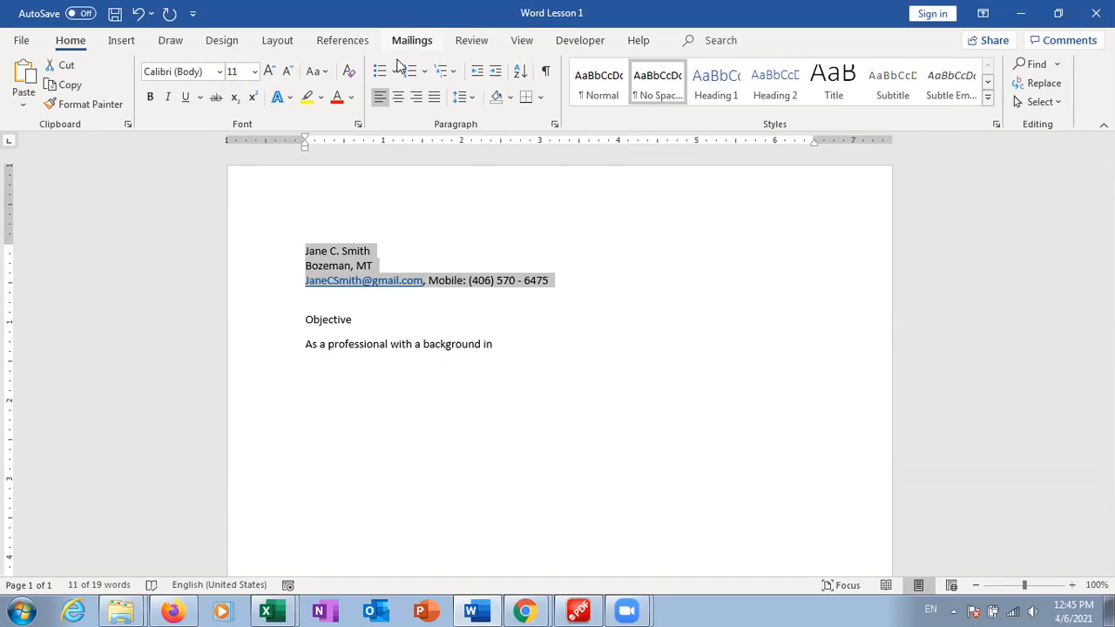
pyautogui.click(398, 98)
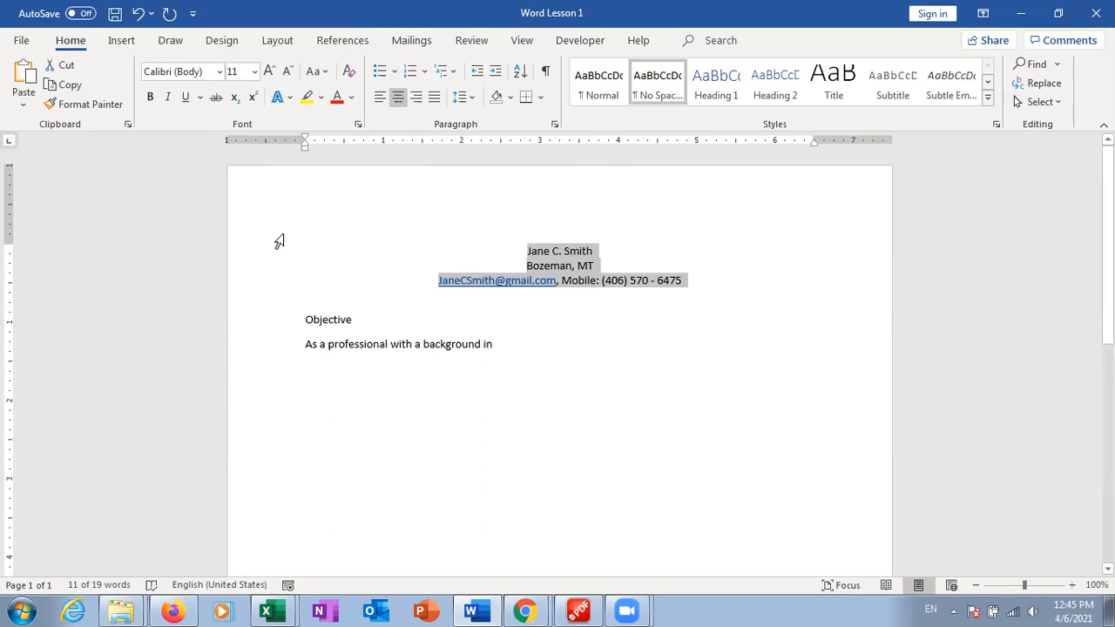
# Undo the No Spacing change on the header lines, then redo the centering
pyautogui.click(440, 251)
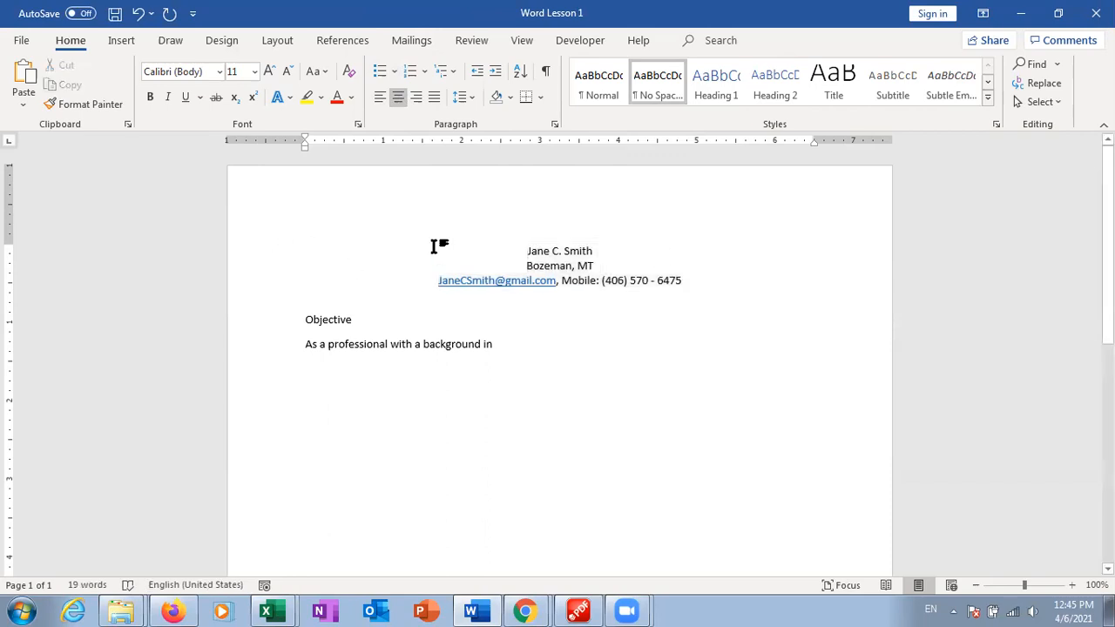
pyautogui.click(141, 18)
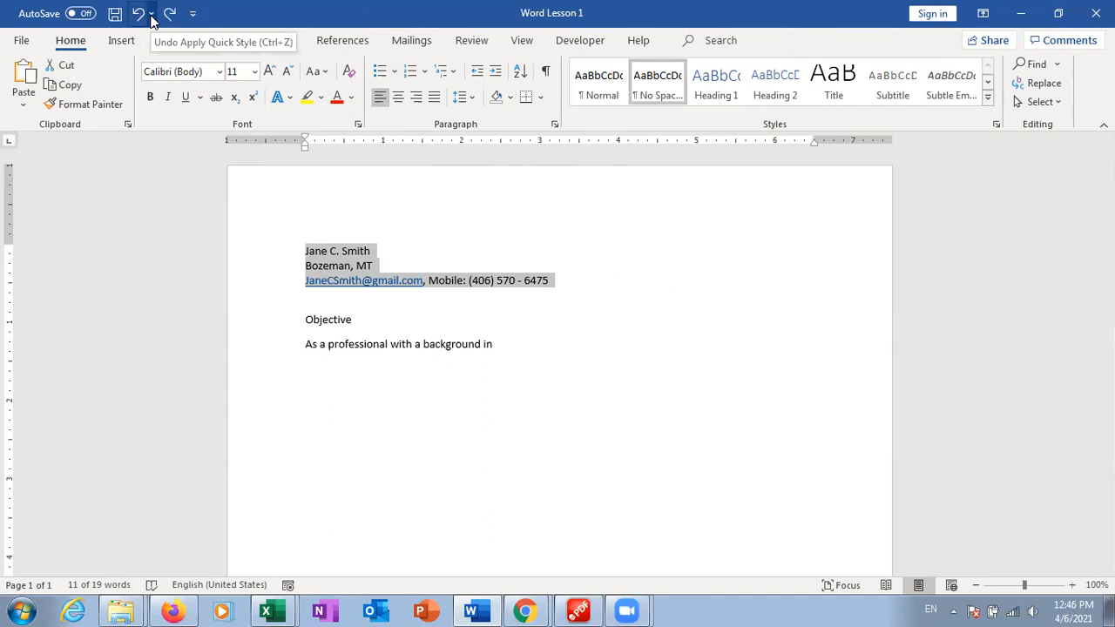
pyautogui.click(151, 14)
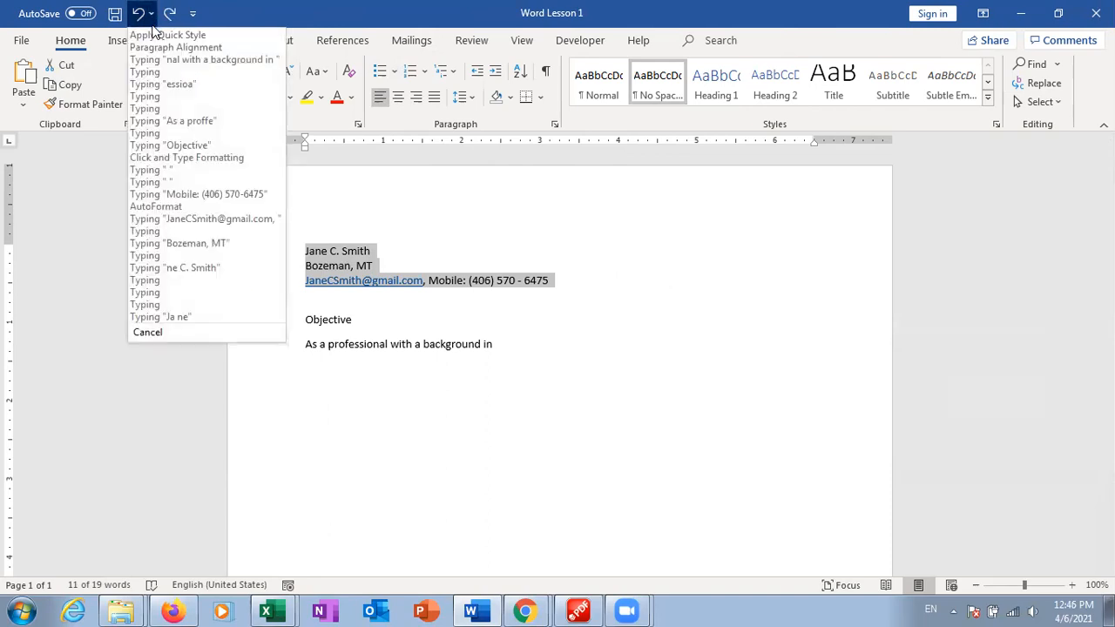
pyautogui.click(206, 52)
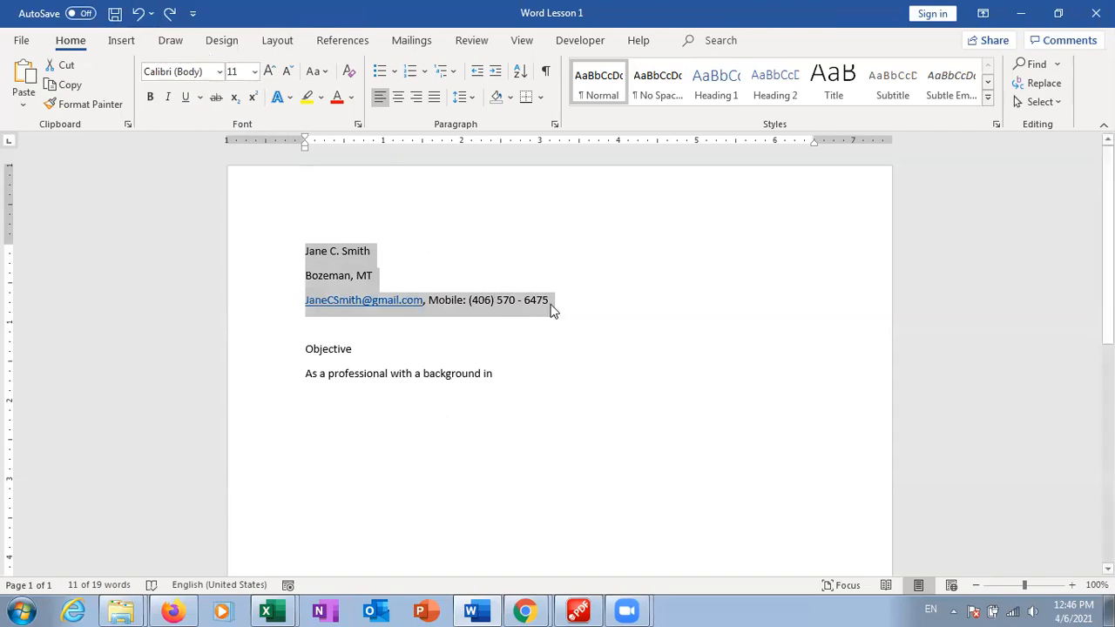
pyautogui.click(589, 318)
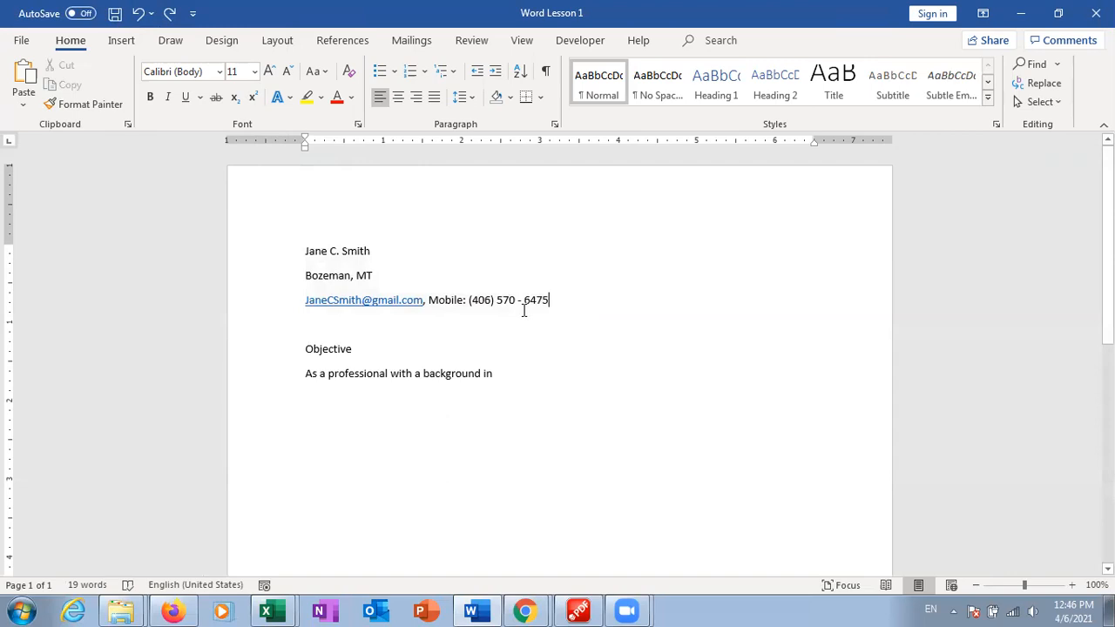
pyautogui.click(170, 14)
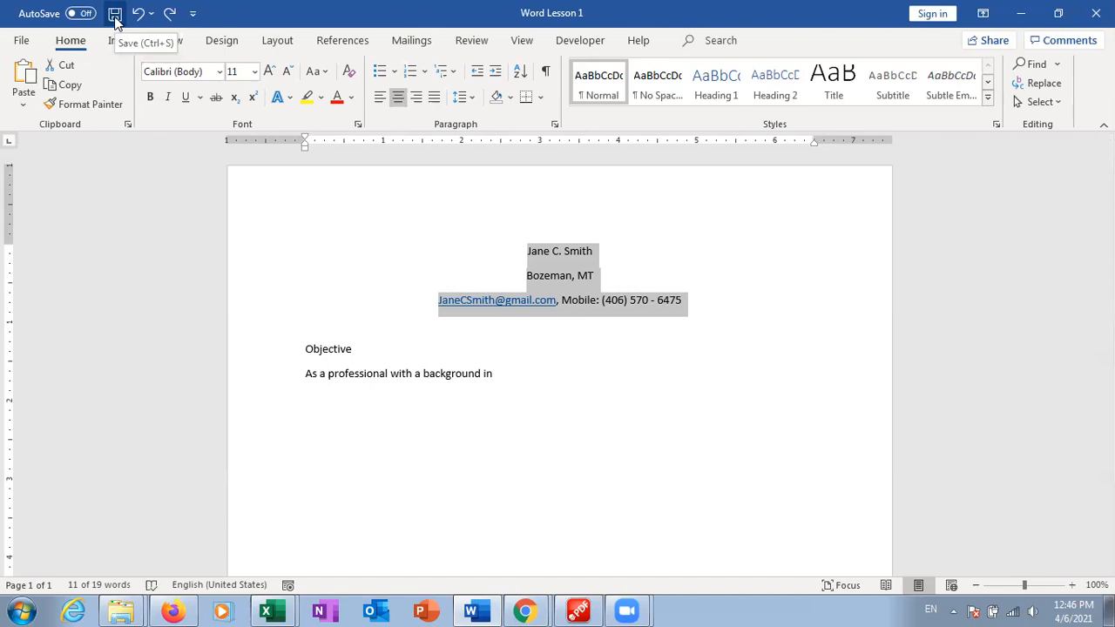
# Save Word Lesson 1 to this PC using the Quick Access Toolbar Save icon
pyautogui.click(21, 40)
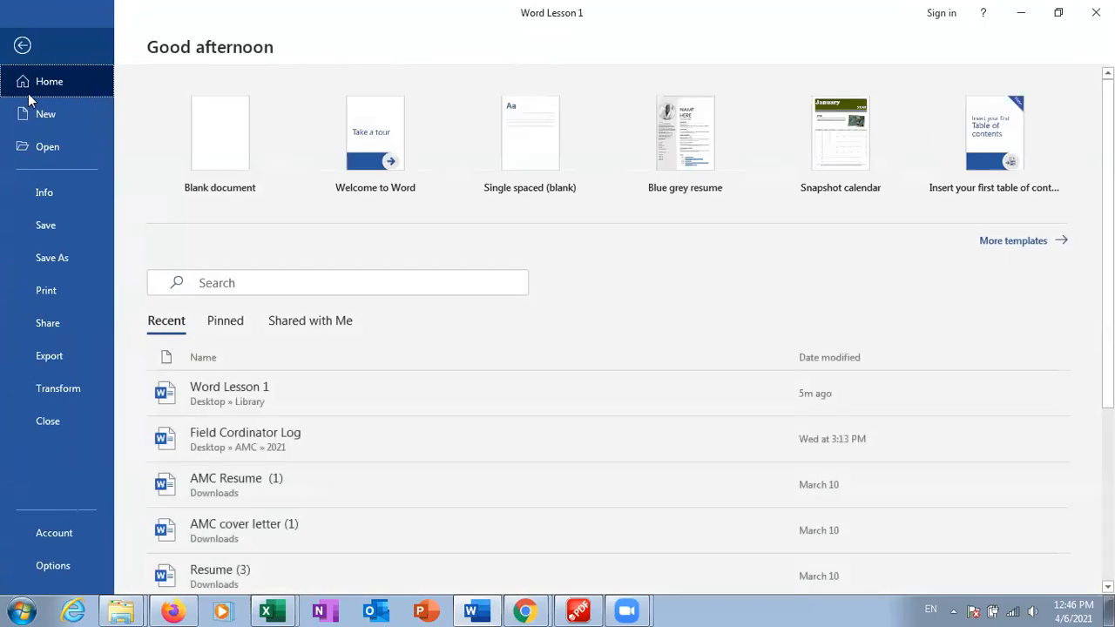
pyautogui.click(23, 44)
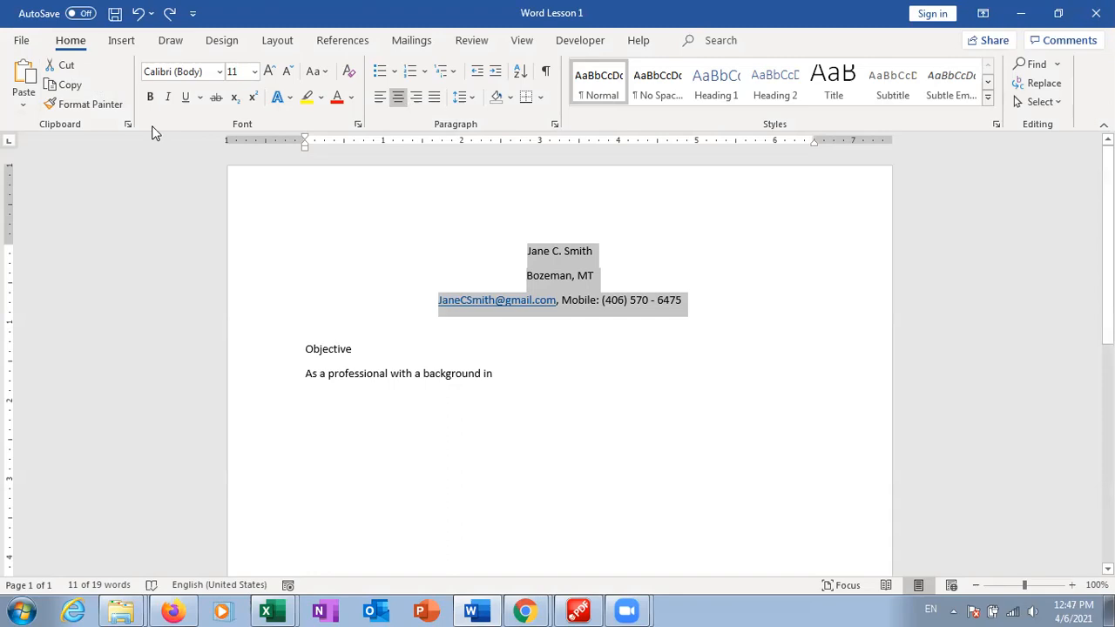
pyautogui.click(114, 14)
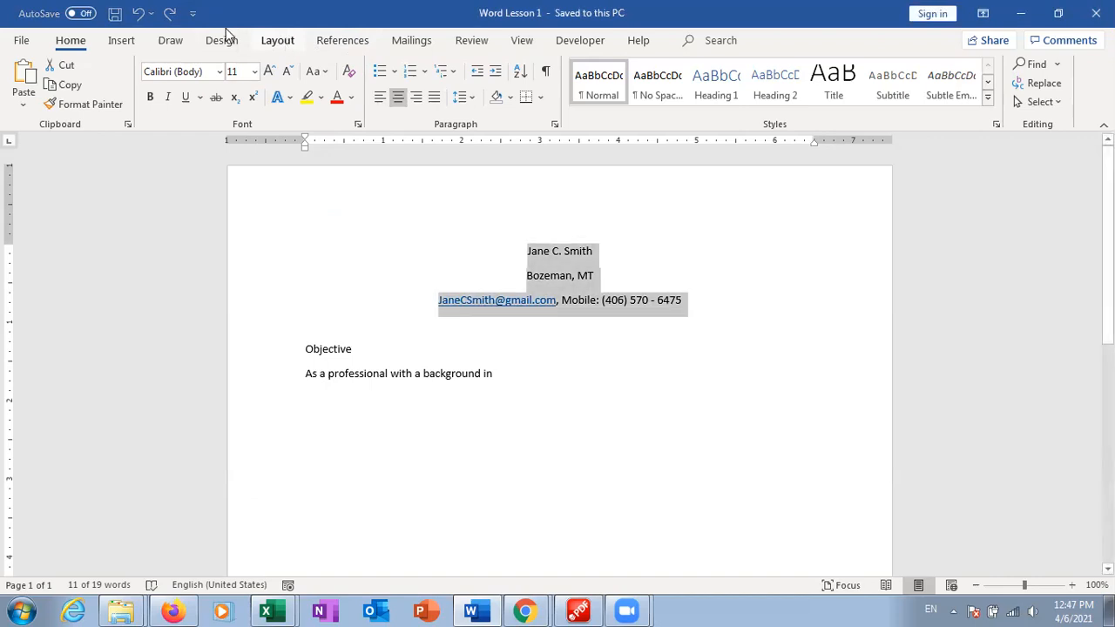
# Choose More Commands from the Customize Quick Access Toolbar menu
pyautogui.click(193, 13)
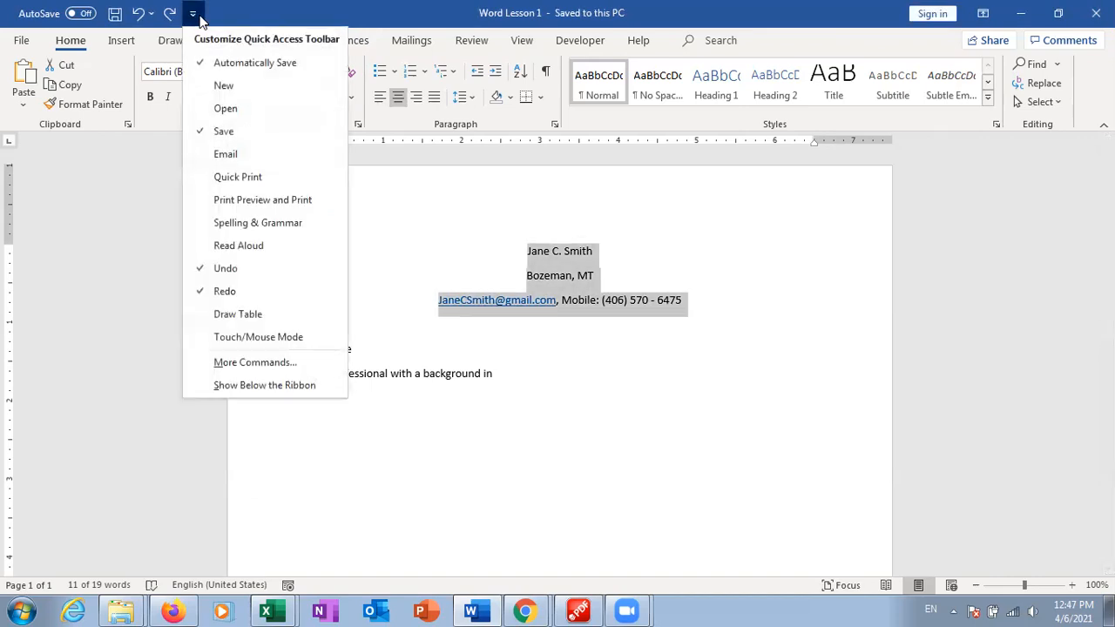
pyautogui.click(270, 369)
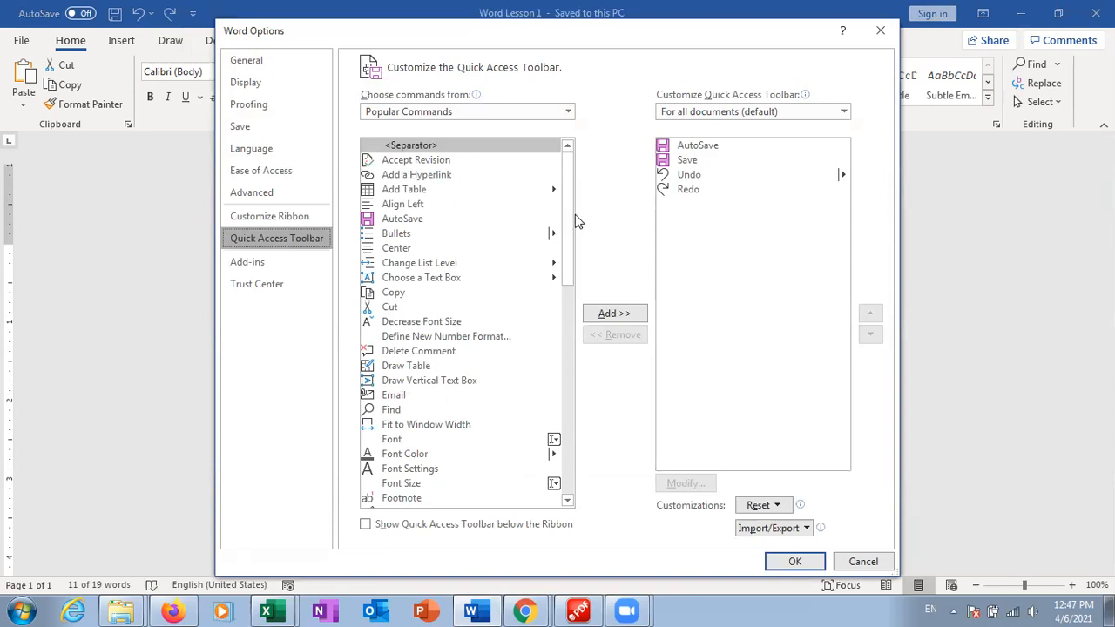
# Add Format Painter from Popular Commands to the Quick Access Toolbar and confirm with OK
pyautogui.click(510, 115)
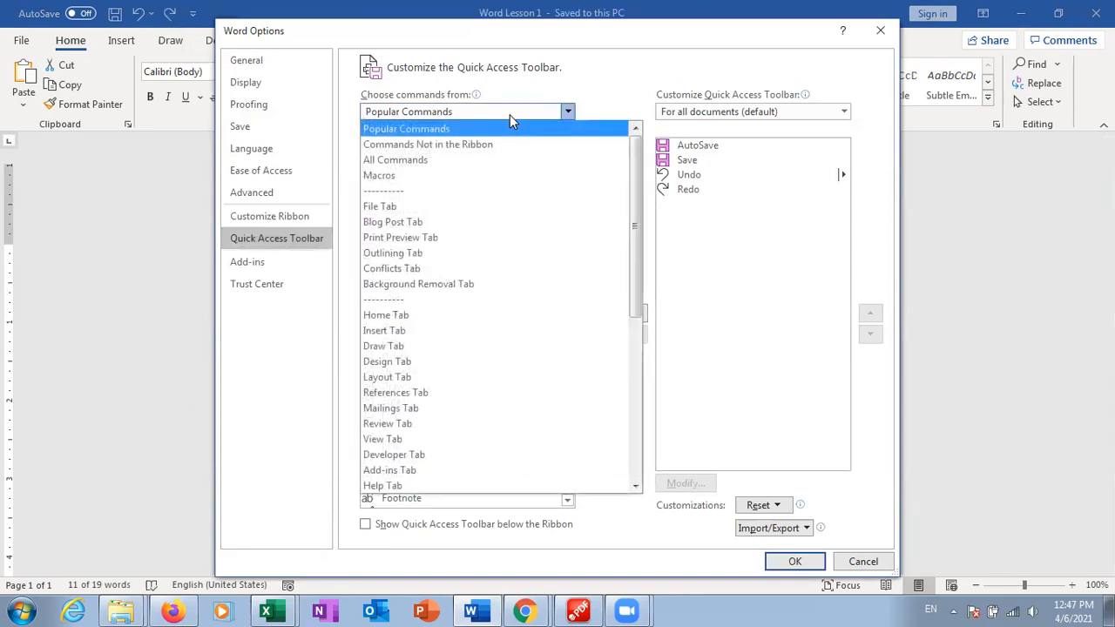
pyautogui.click(479, 159)
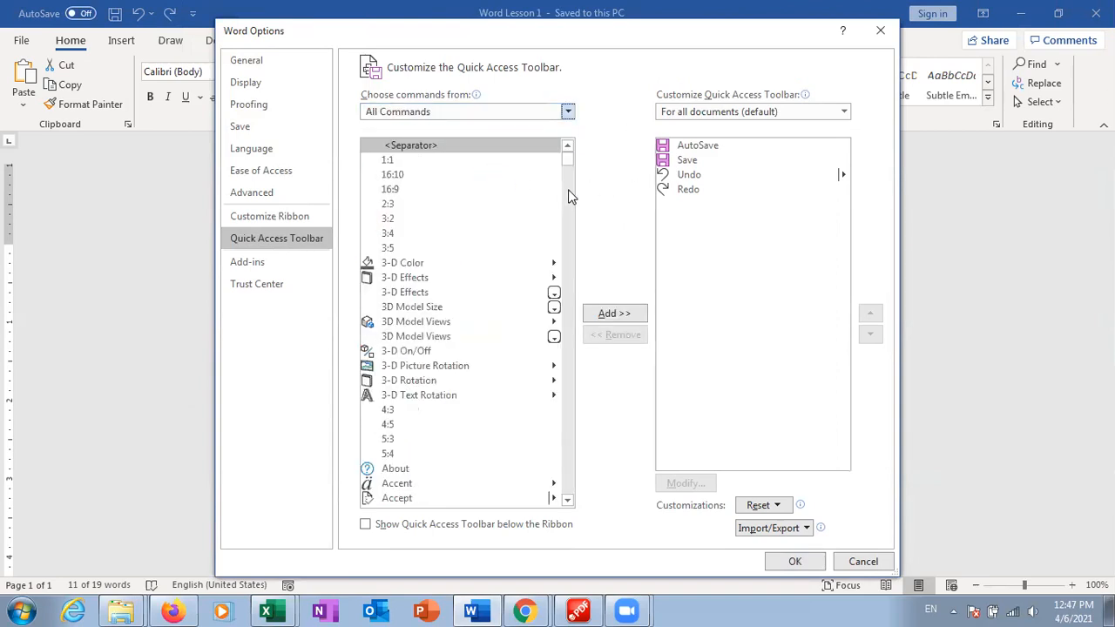
pyautogui.moveTo(567, 162); pyautogui.dragTo(566, 177)
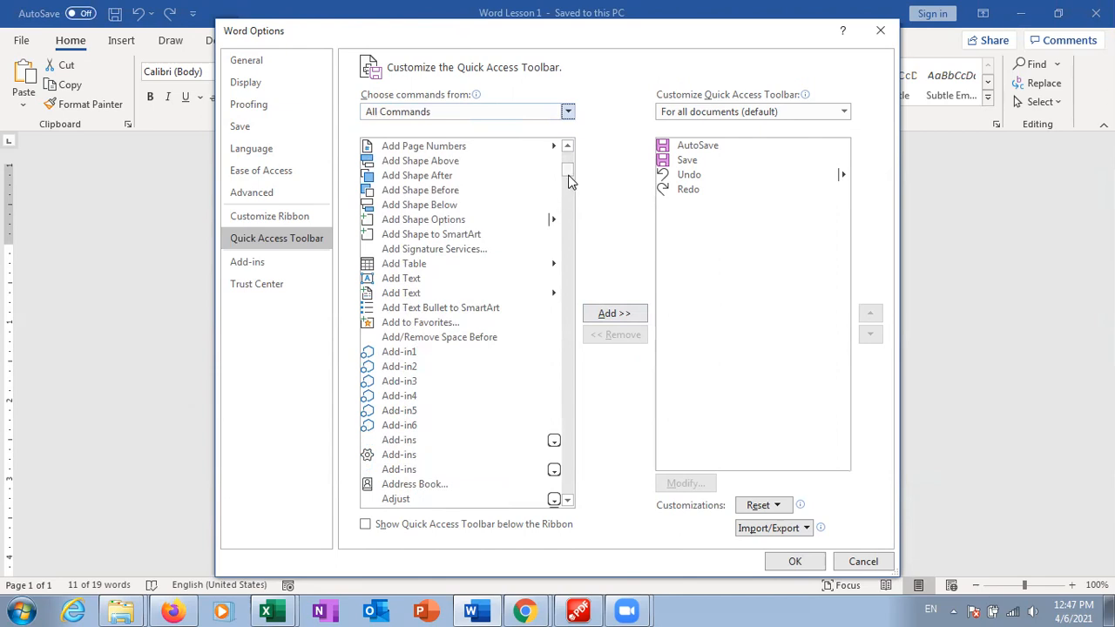
pyautogui.scroll(-20, 567, 181)
pyautogui.moveTo(568, 199); pyautogui.dragTo(567, 223)
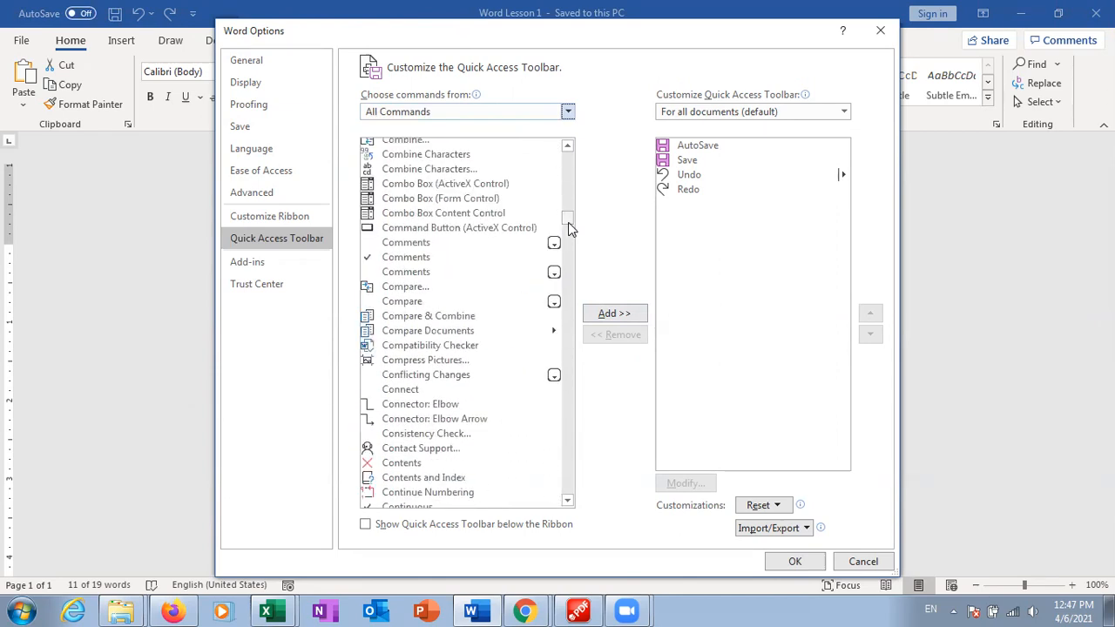
pyautogui.click(523, 112)
pyautogui.click(509, 128)
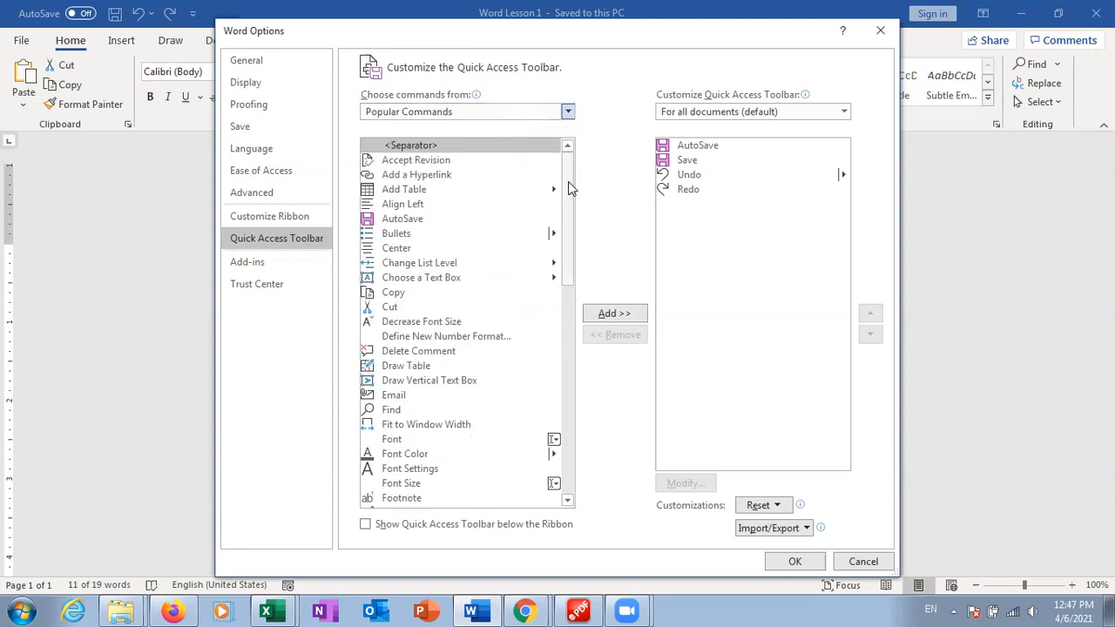
pyautogui.moveTo(568, 182); pyautogui.dragTo(562, 244)
pyautogui.click(415, 372)
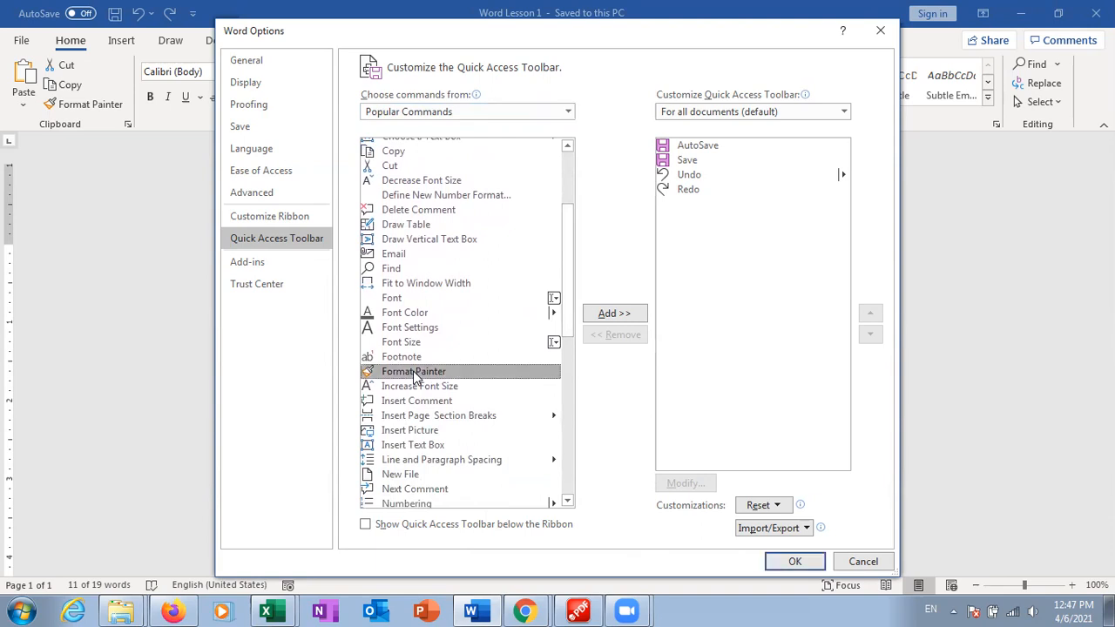
pyautogui.click(615, 314)
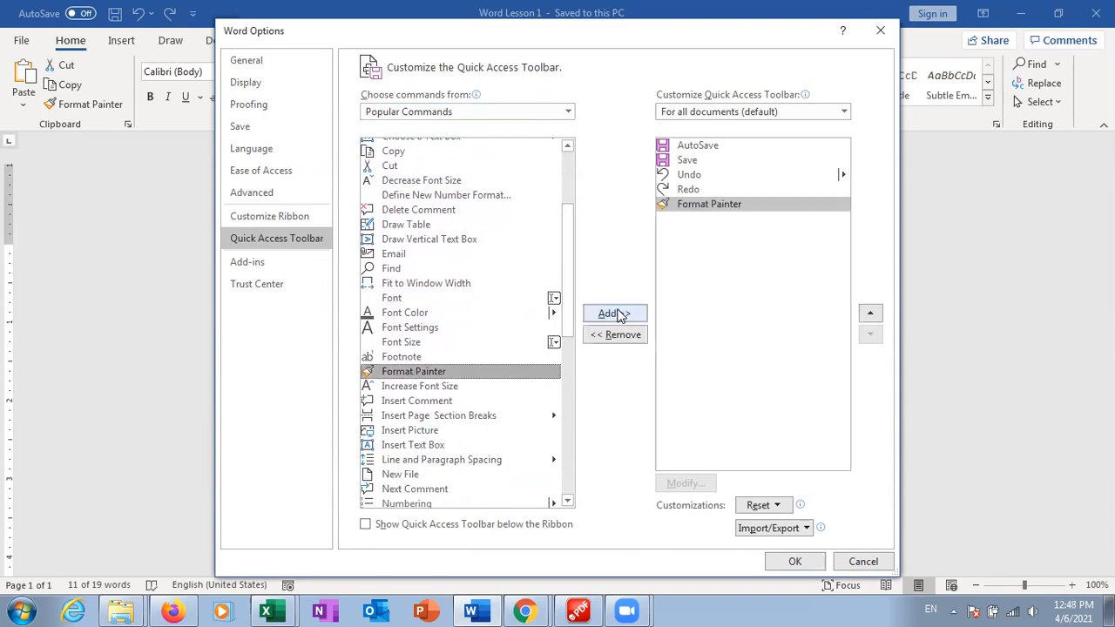
pyautogui.click(793, 563)
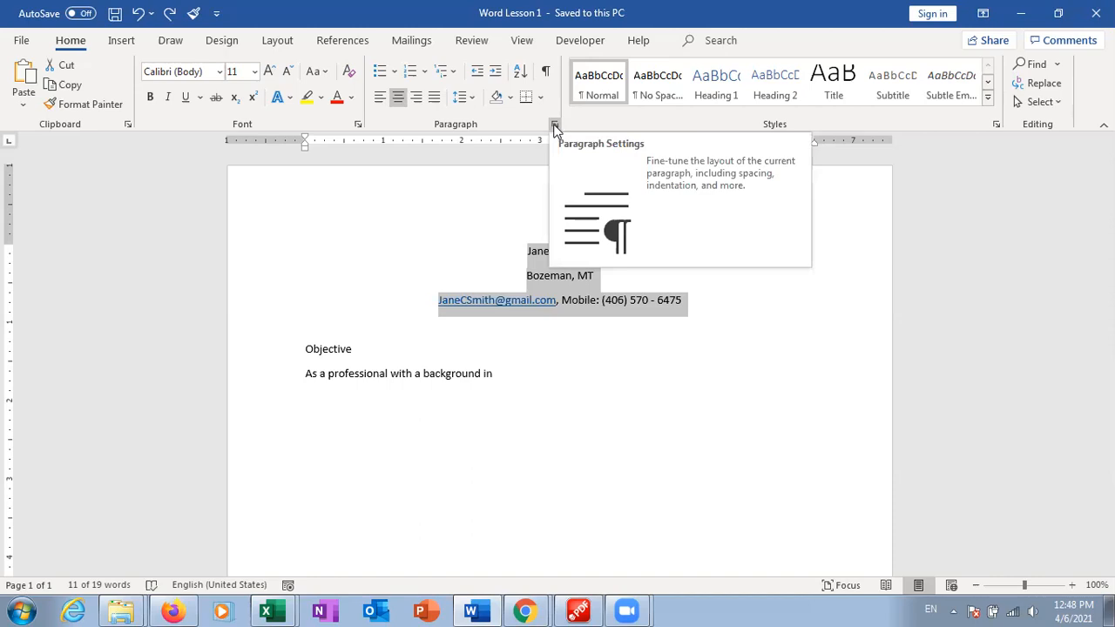
# Set the contact header lines to 1.0 line spacing
pyautogui.click(474, 101)
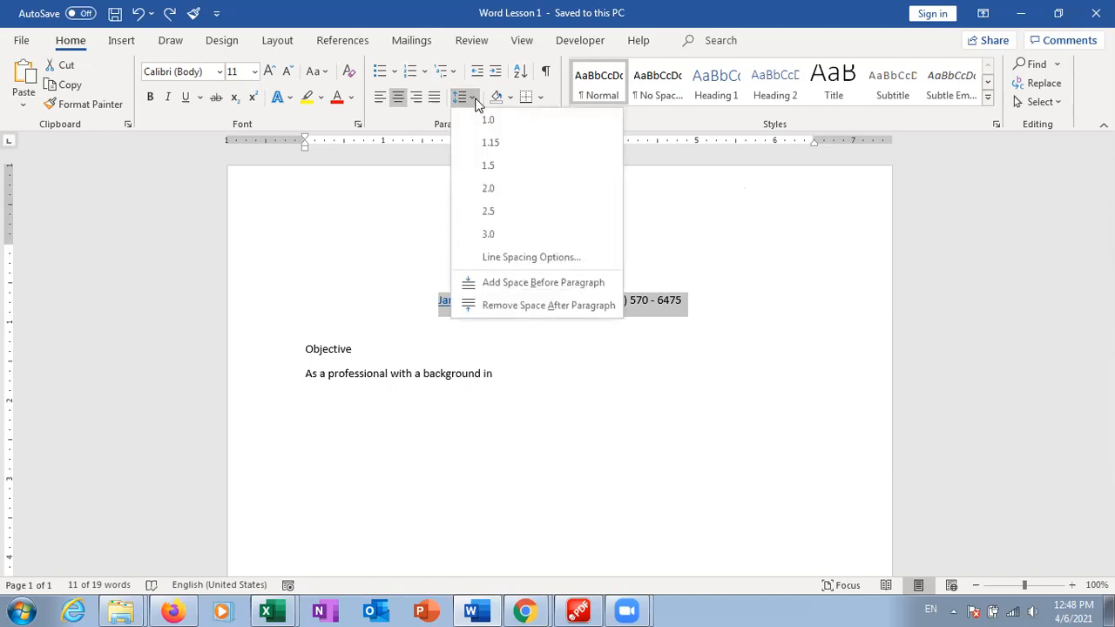
pyautogui.click(488, 121)
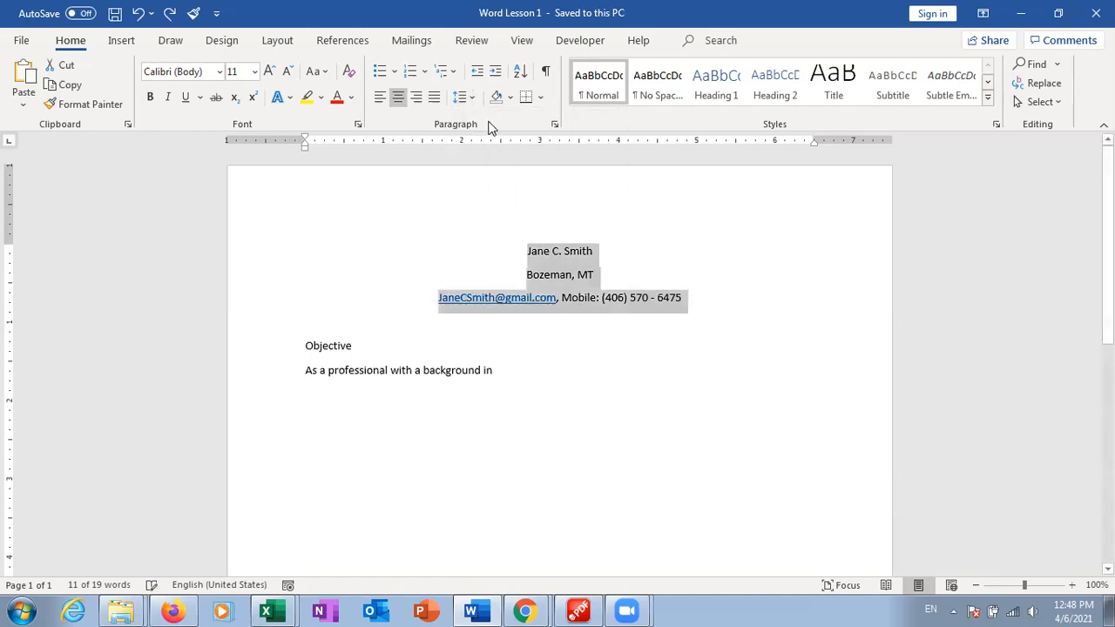
pyautogui.click(461, 97)
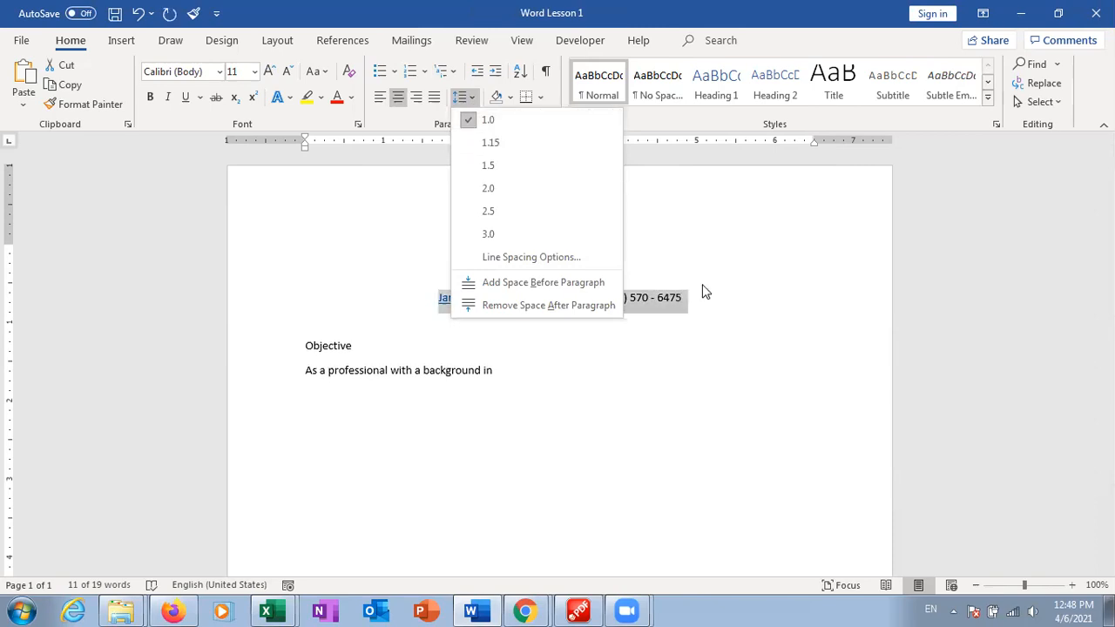
pyautogui.press('Escape')
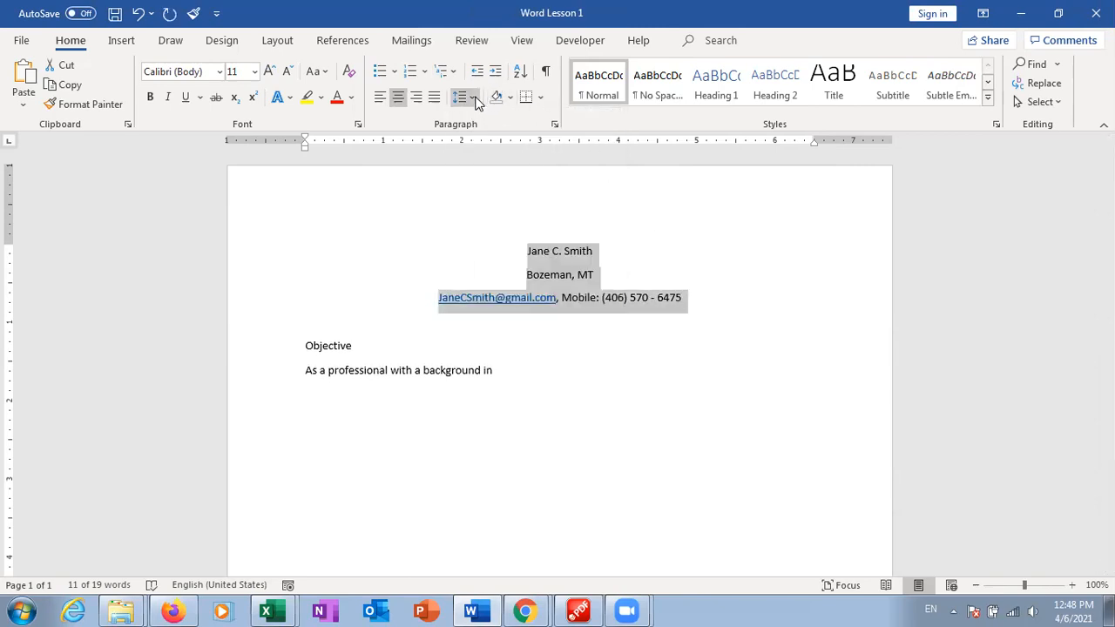
# Set the header paragraphs' spacing after to 0 pt in the Paragraph dialog
pyautogui.click(555, 127)
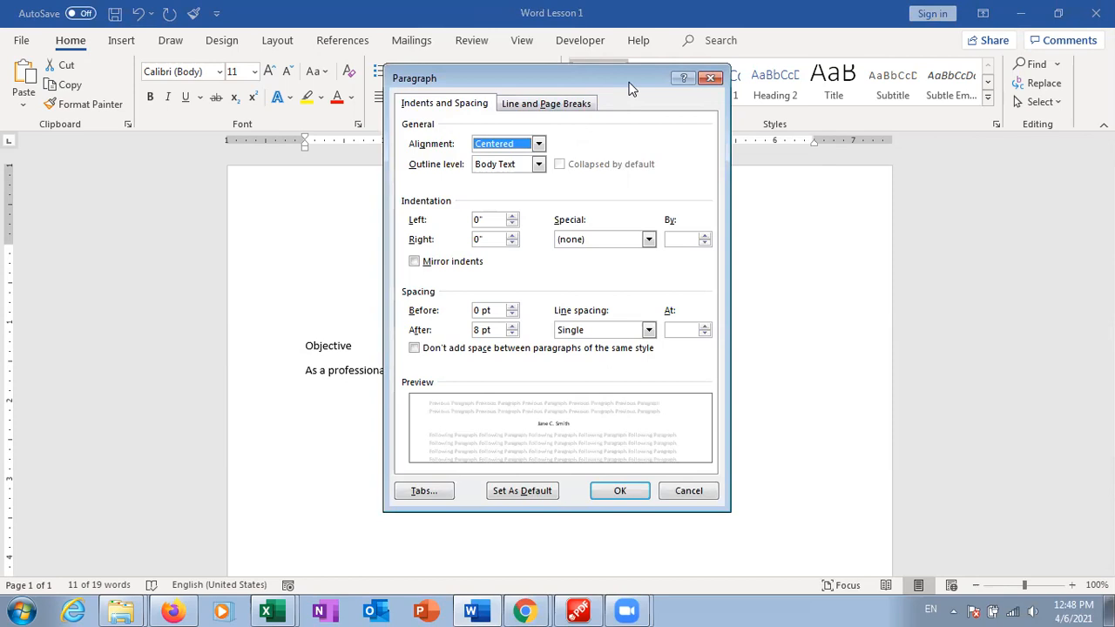
pyautogui.moveTo(623, 80); pyautogui.dragTo(623, 76)
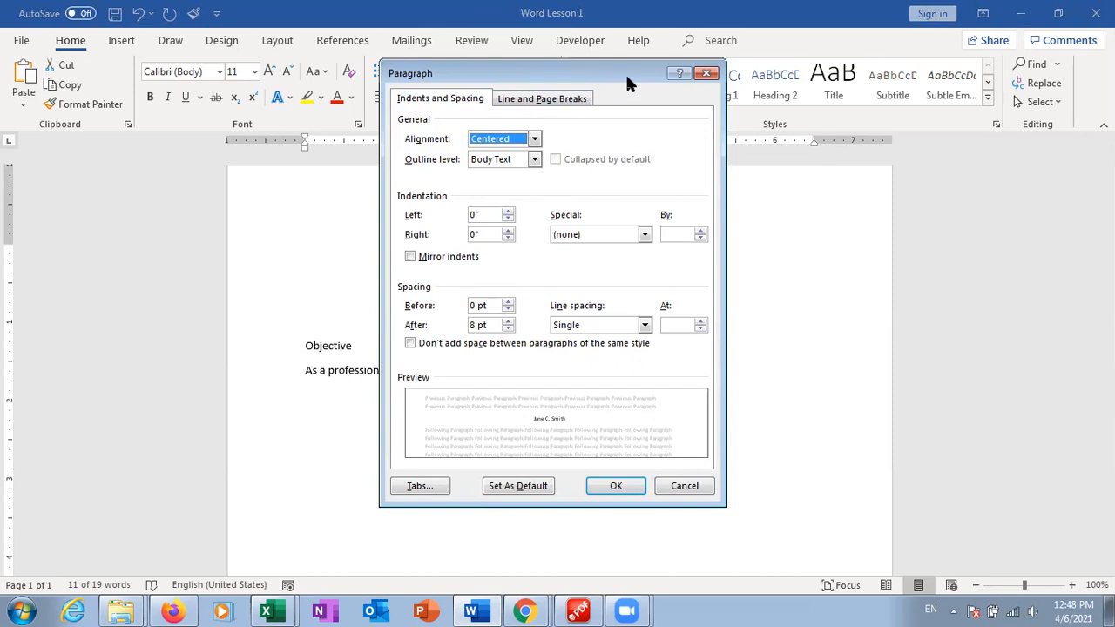
pyautogui.moveTo(625, 72); pyautogui.dragTo(890, 57)
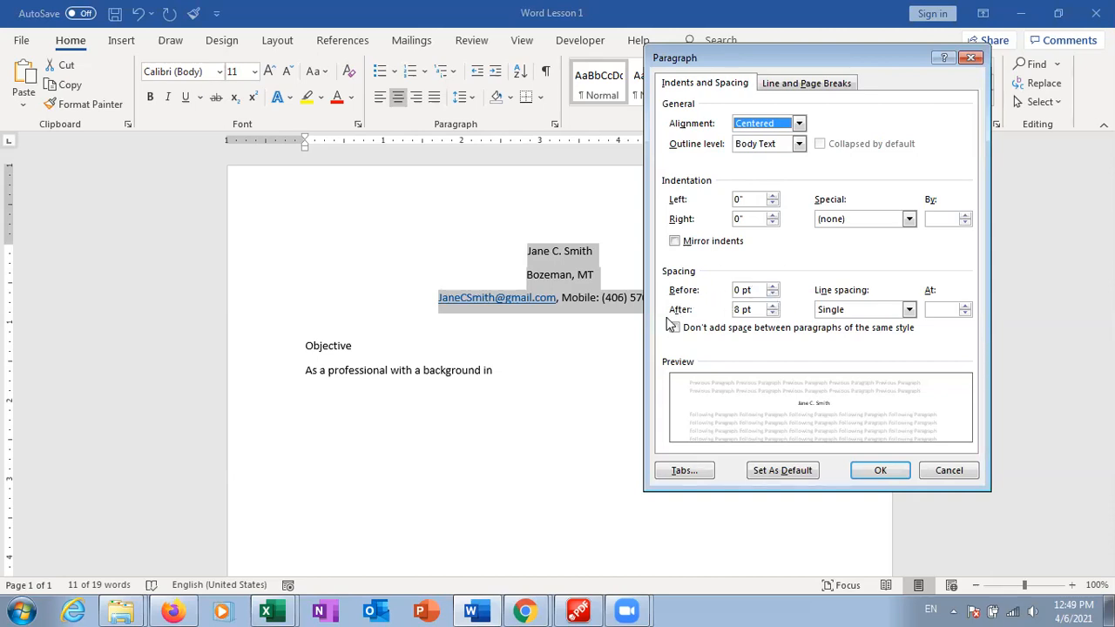
pyautogui.click(773, 314)
pyautogui.click(772, 314)
pyautogui.click(773, 313)
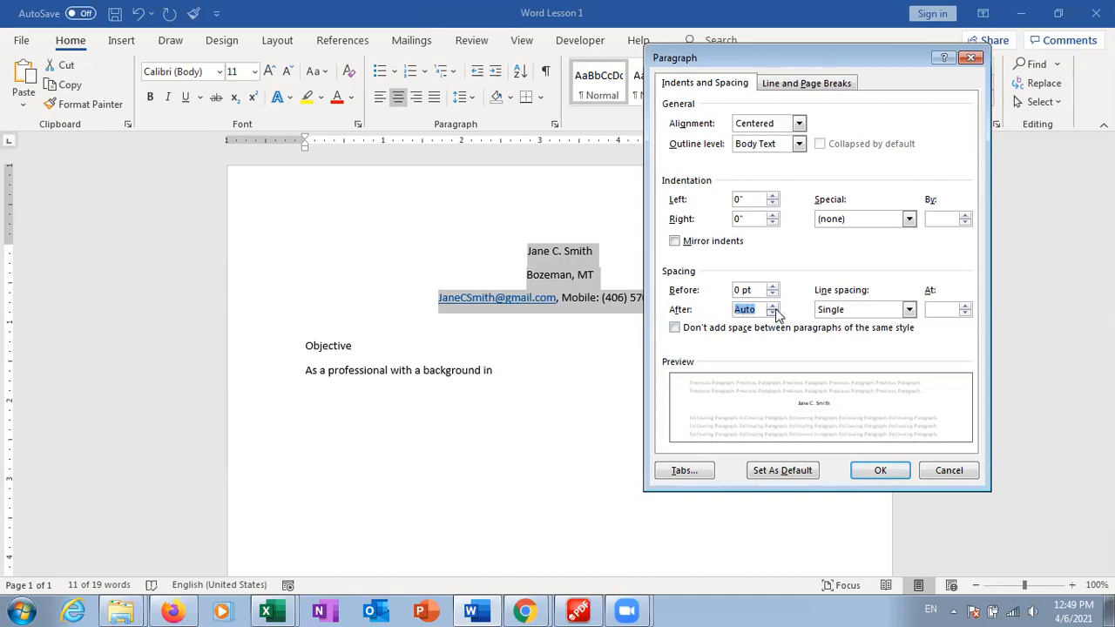
pyautogui.click(772, 306)
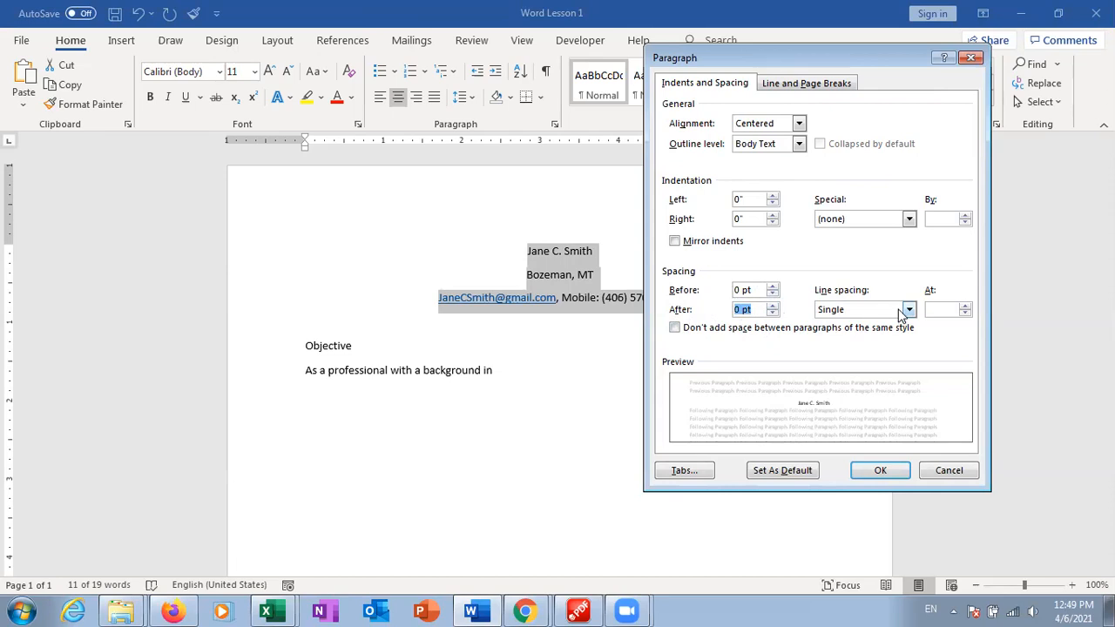
pyautogui.click(875, 461)
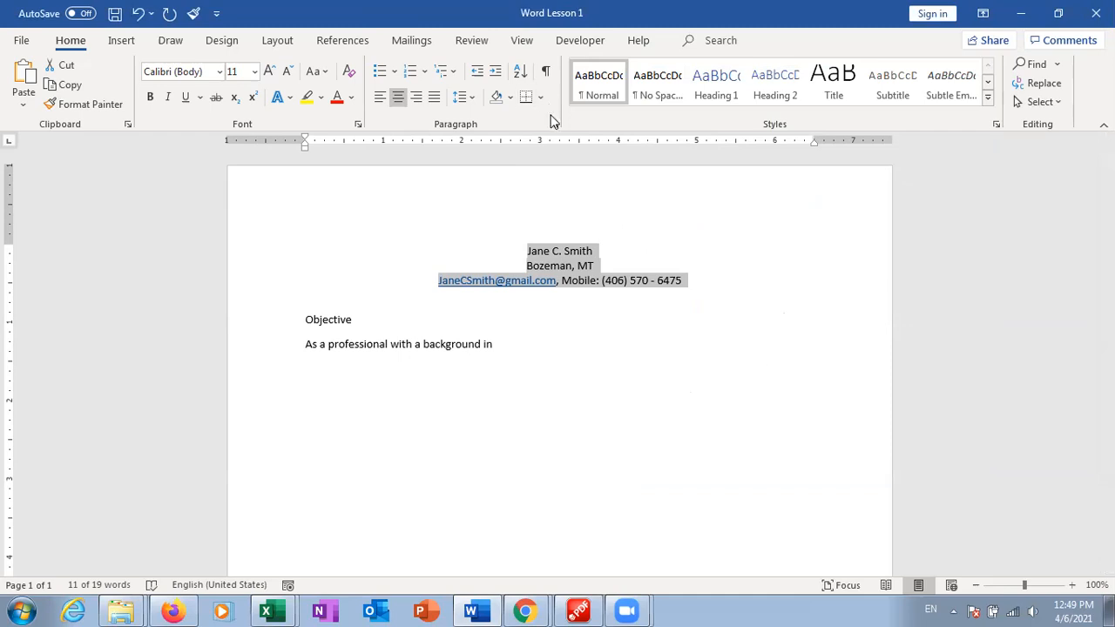
# In Sample Resume.pdf, select the Objective paragraph with the Select Text tool and copy it
pyautogui.click(509, 344)
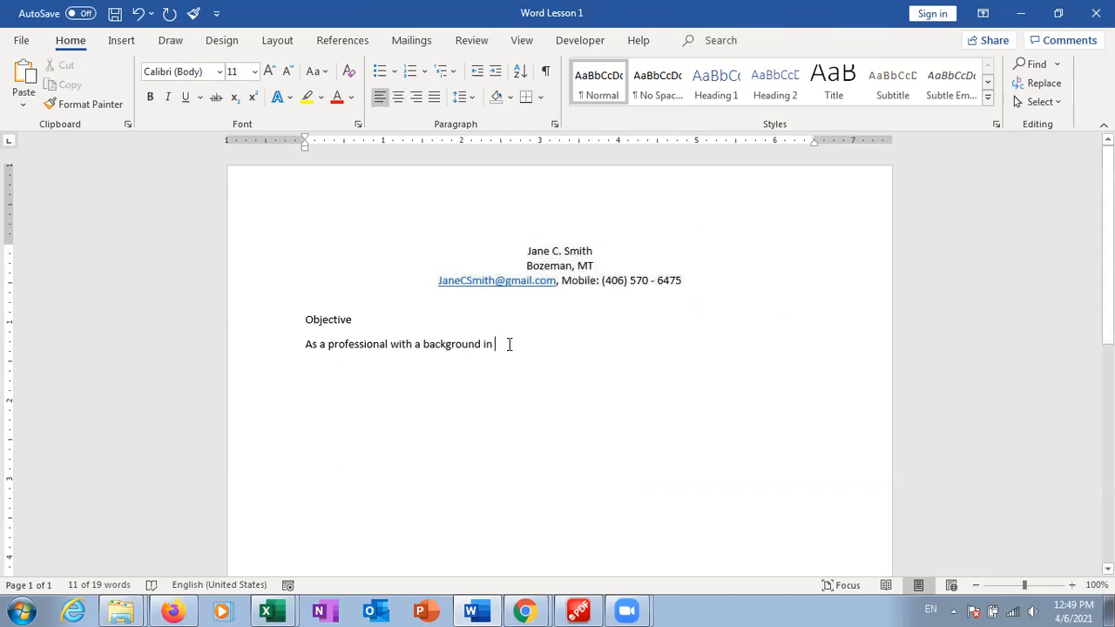
pyautogui.click(579, 610)
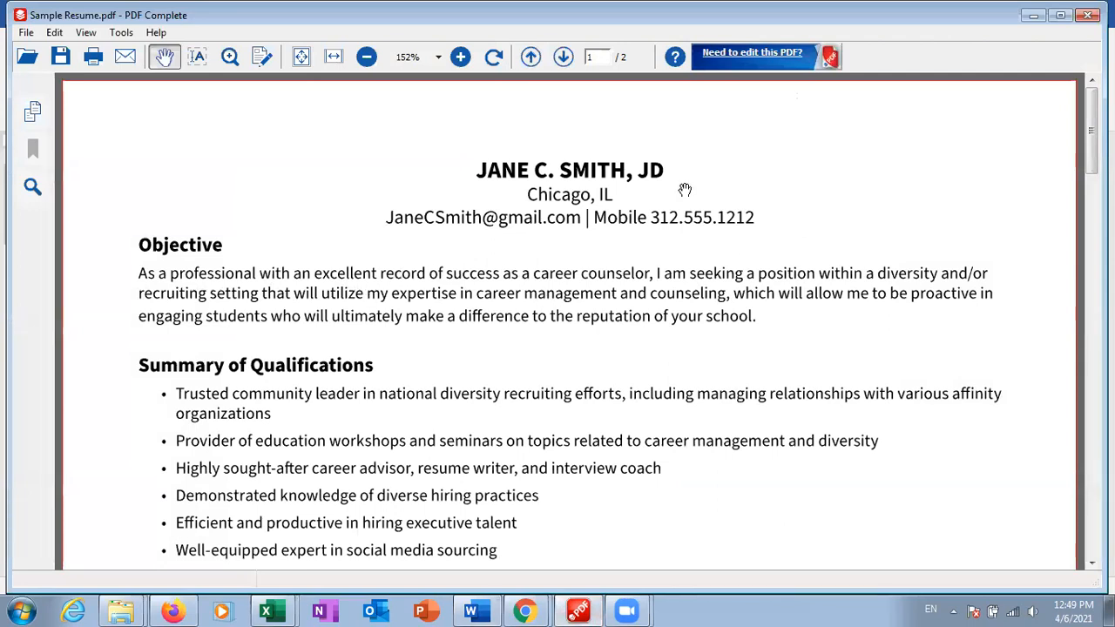
pyautogui.click(197, 56)
pyautogui.moveTo(296, 274); pyautogui.dragTo(757, 318)
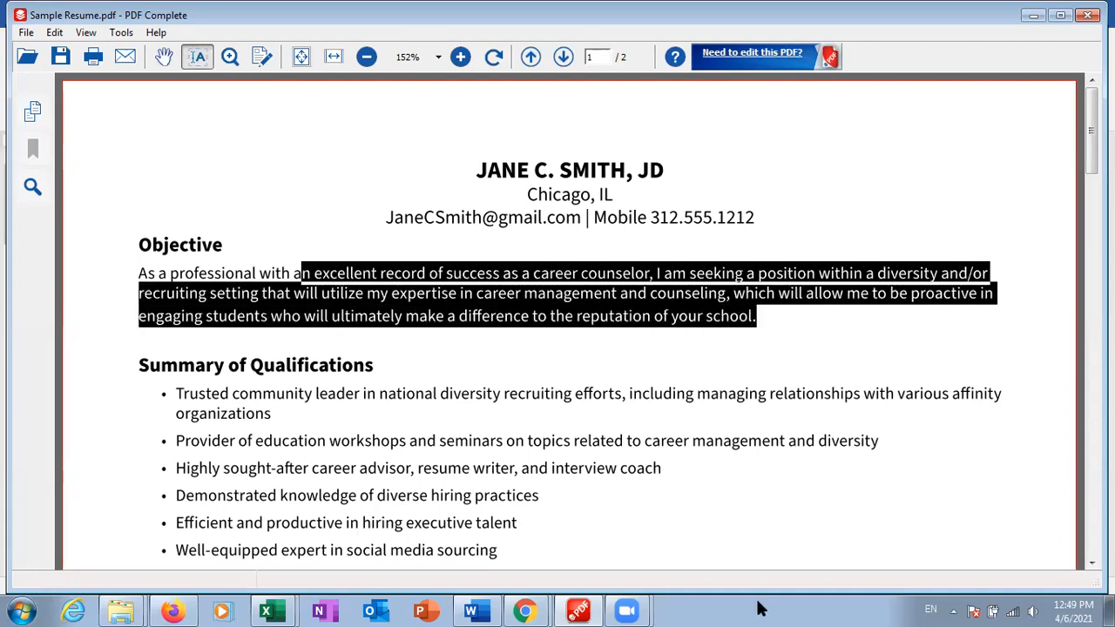
pyautogui.moveTo(514, 608)
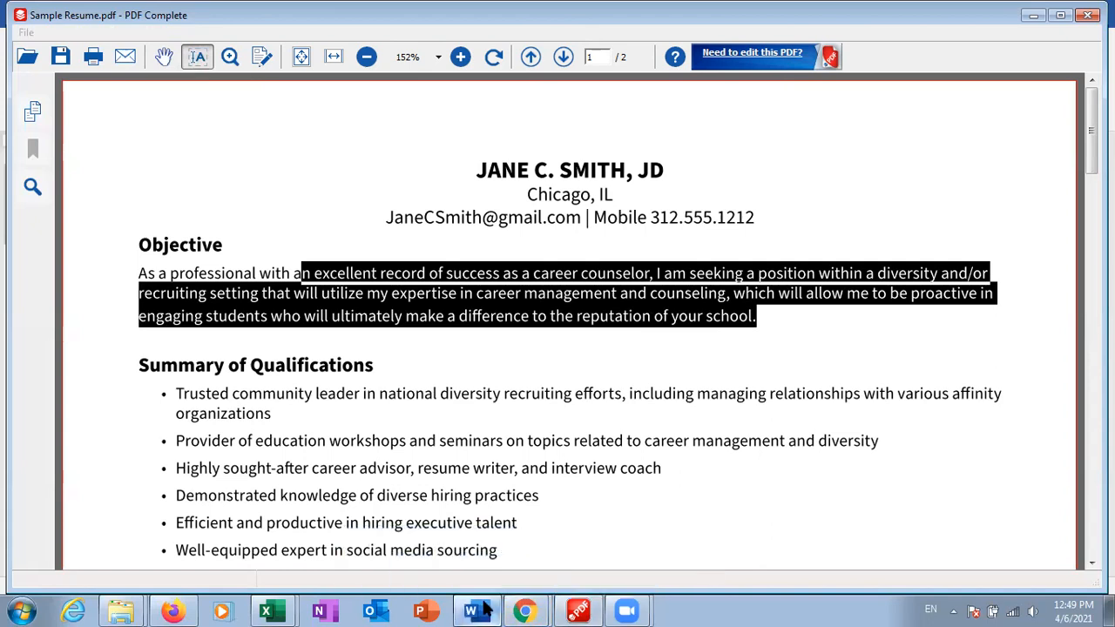
pyautogui.click(470, 610)
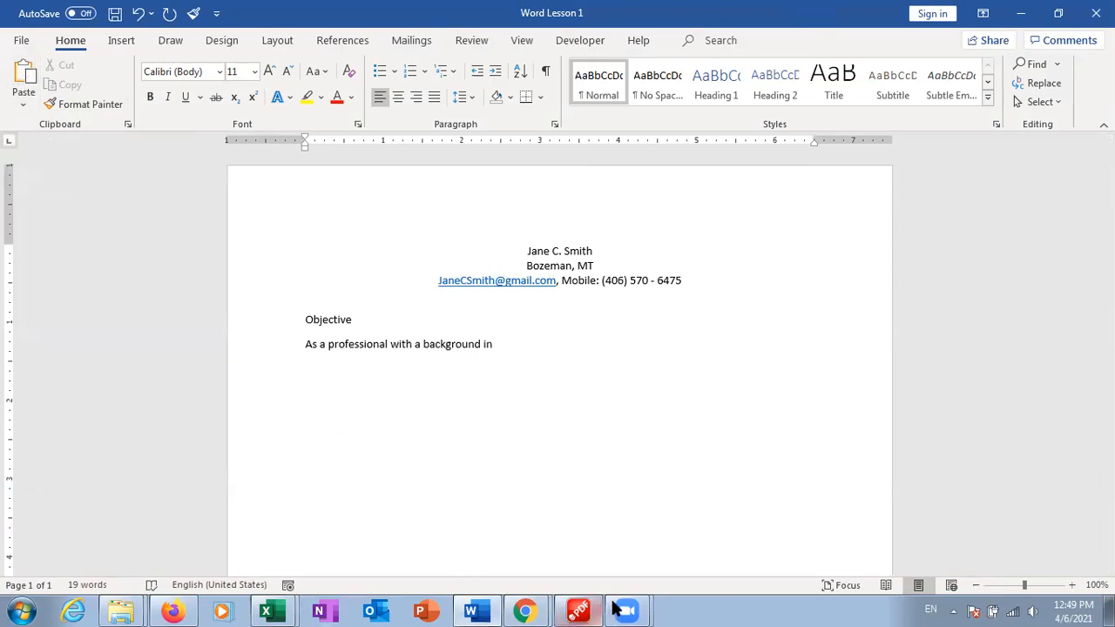
pyautogui.click(585, 611)
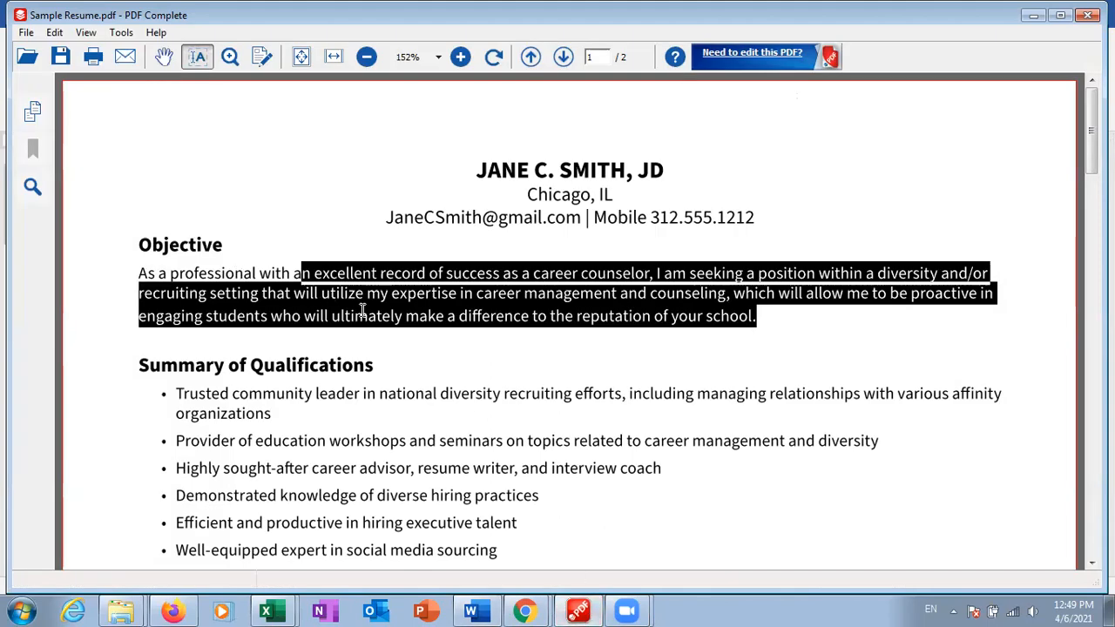
pyautogui.moveTo(290, 274); pyautogui.dragTo(756, 319)
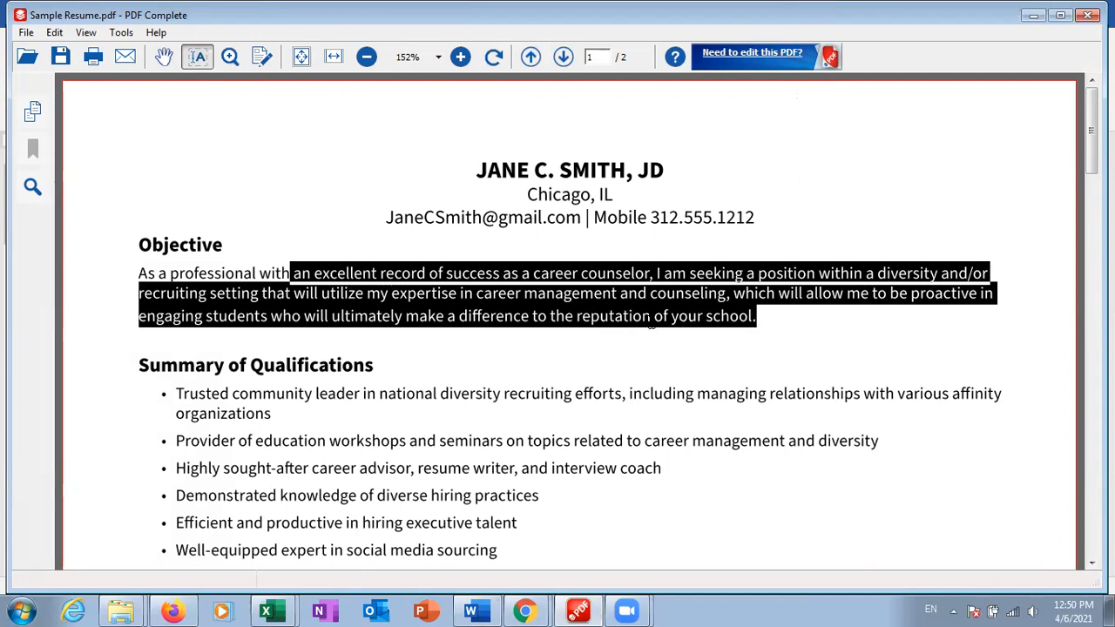
pyautogui.rightClick(559, 313)
pyautogui.click(592, 325)
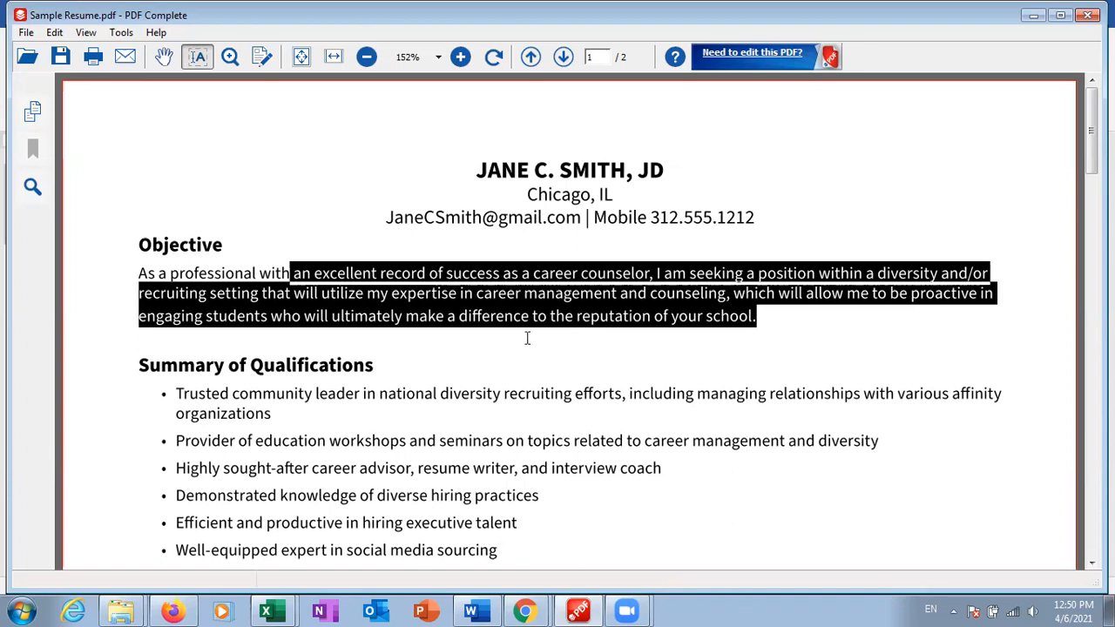
# Cut 'a background in' from the Objective line and paste the copied text as text only
pyautogui.click(478, 609)
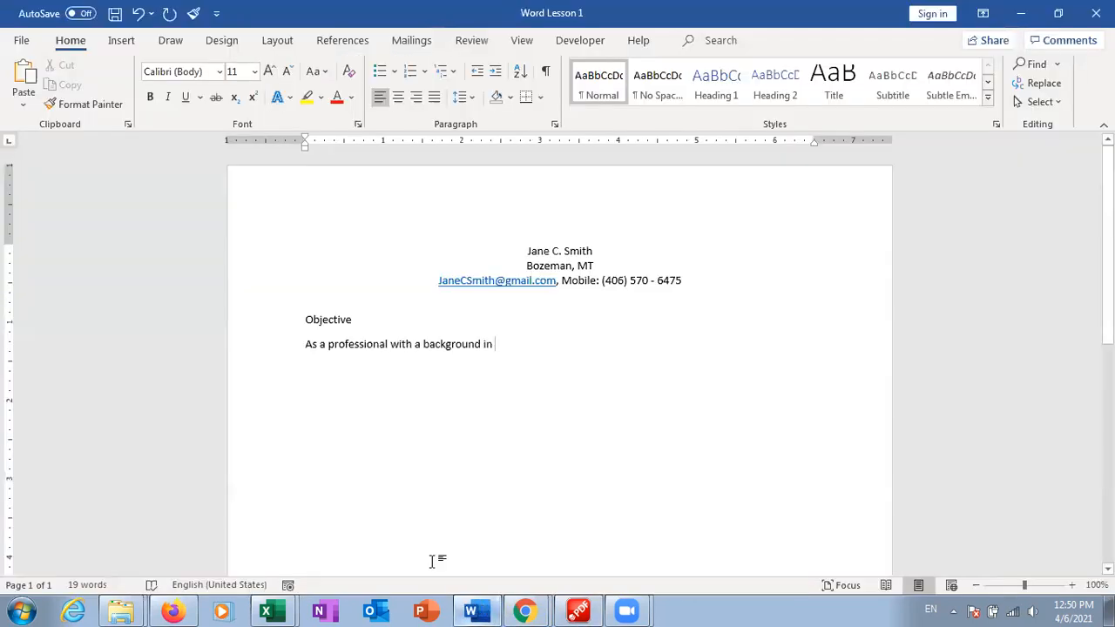
pyautogui.moveTo(503, 344); pyautogui.dragTo(417, 350)
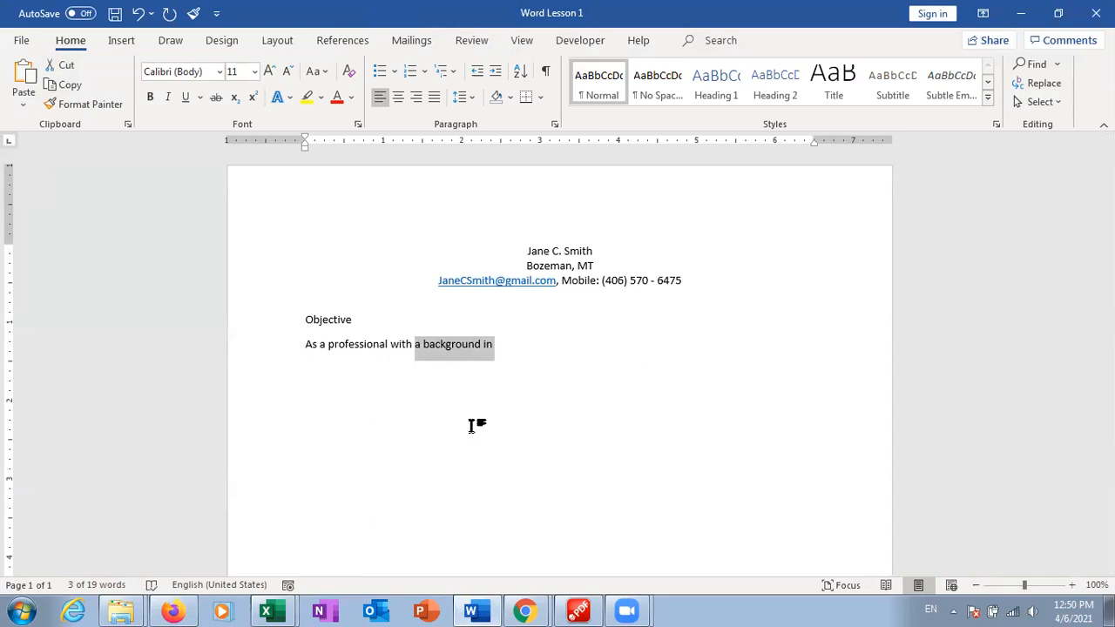
pyautogui.hotkey('ctrl', 'x')
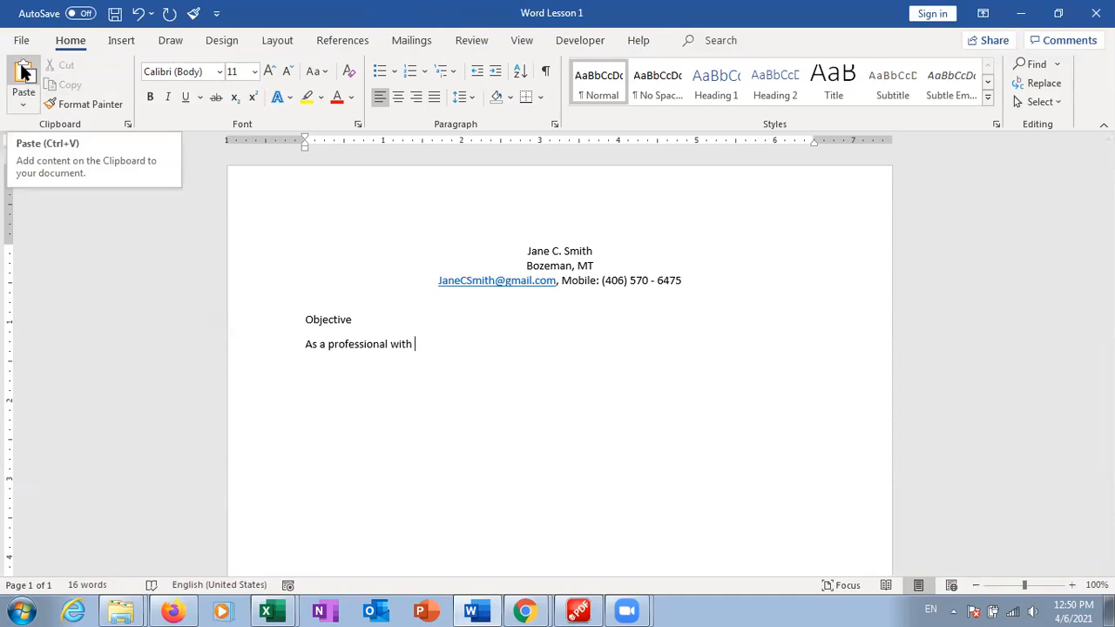
pyautogui.click(26, 106)
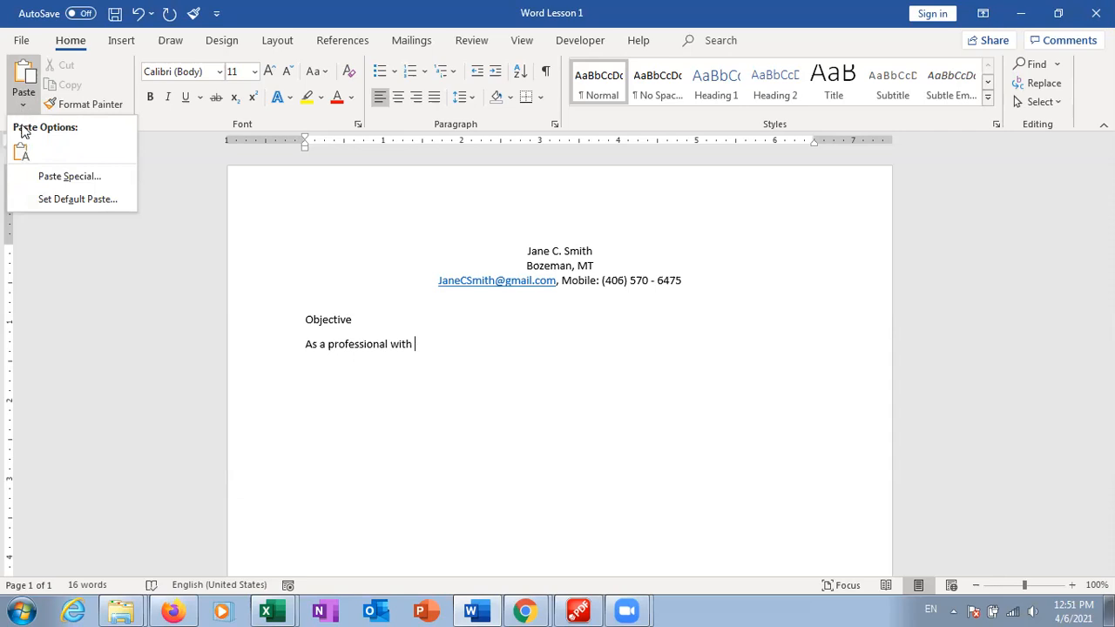
pyautogui.click(23, 77)
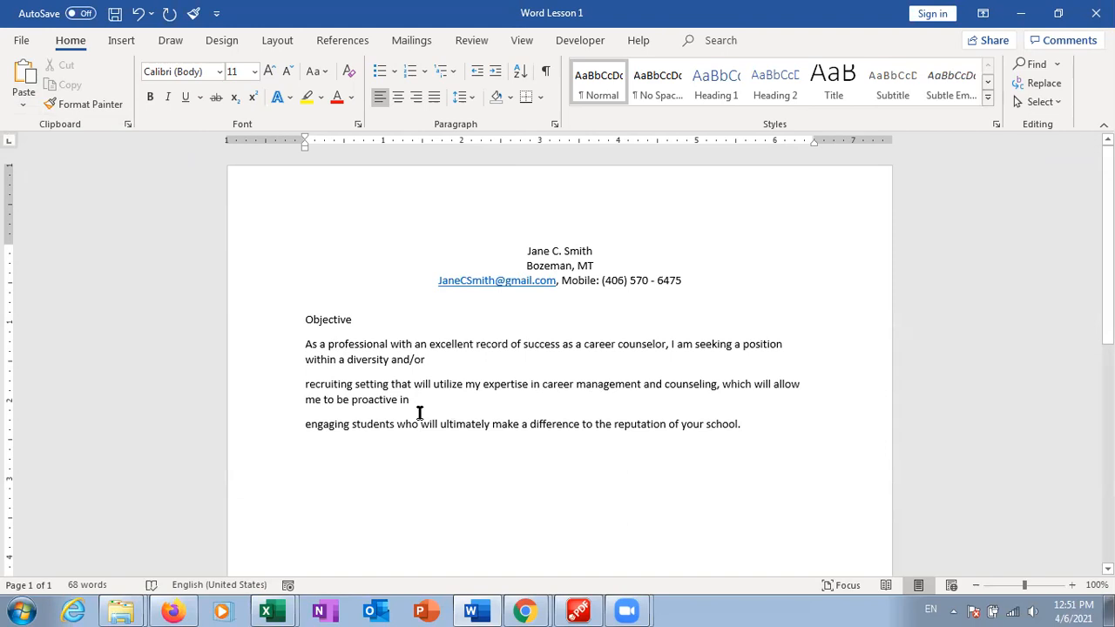
# With Show/Hide ¶ on, delete the paragraph marks after 'and/or' and 'proactive in', then hide marks
pyautogui.click(457, 360)
pyautogui.click(799, 430)
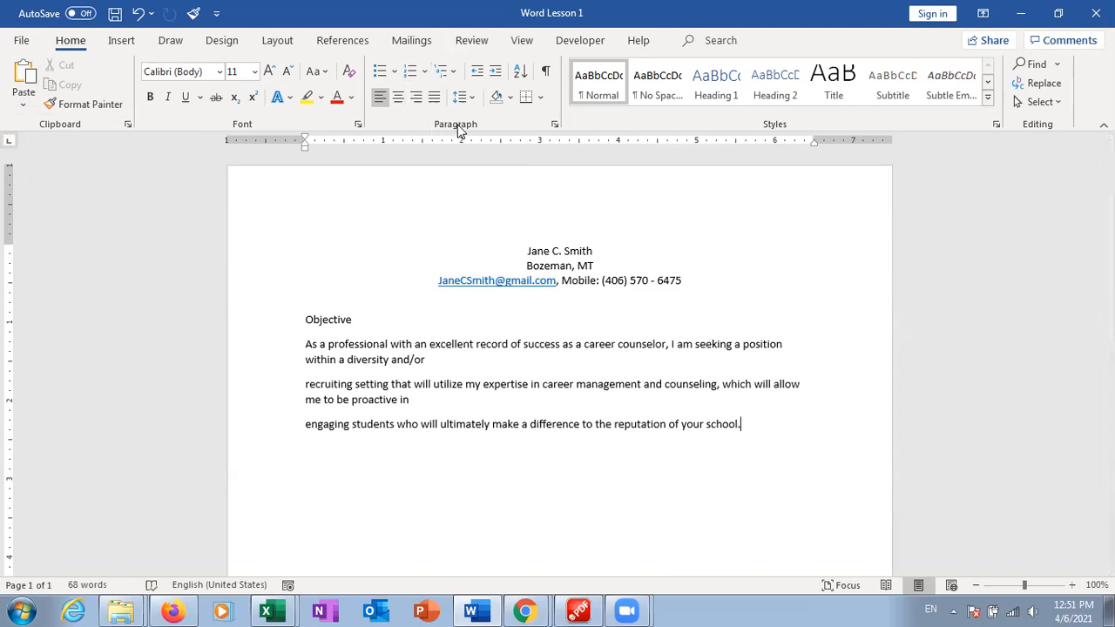
pyautogui.click(546, 72)
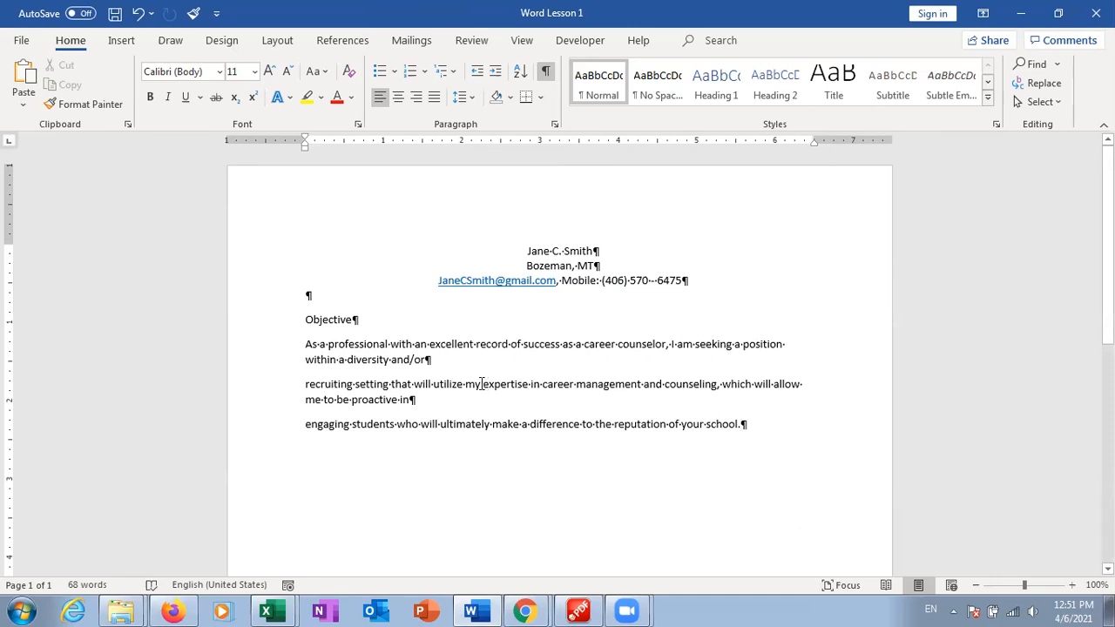
pyautogui.click(432, 360)
pyautogui.press('Delete')
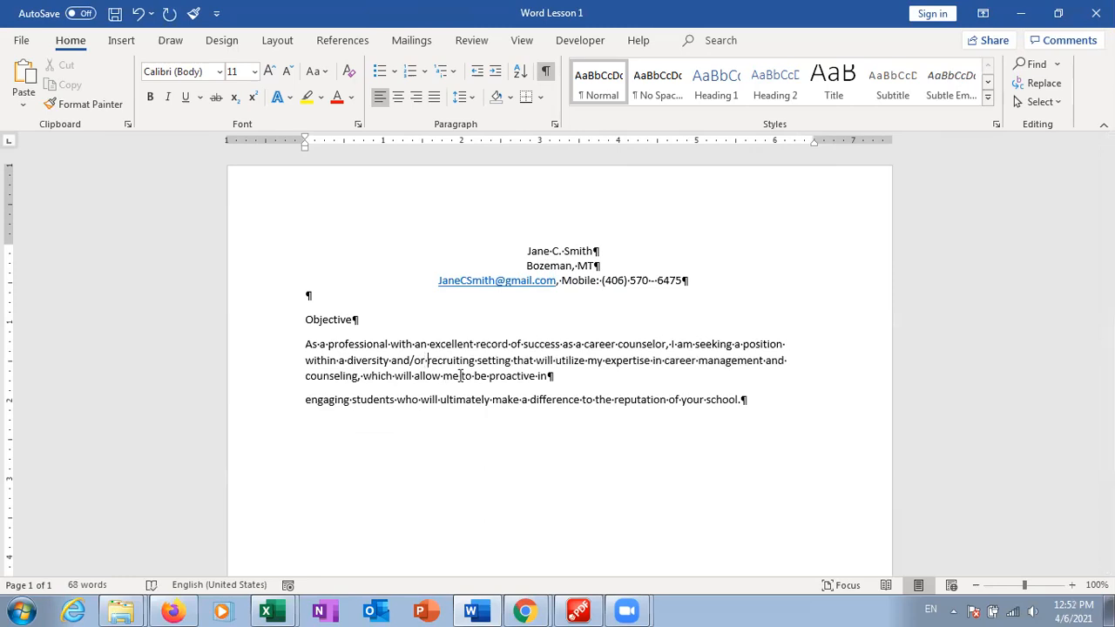
pyautogui.click(551, 376)
pyautogui.press('Delete')
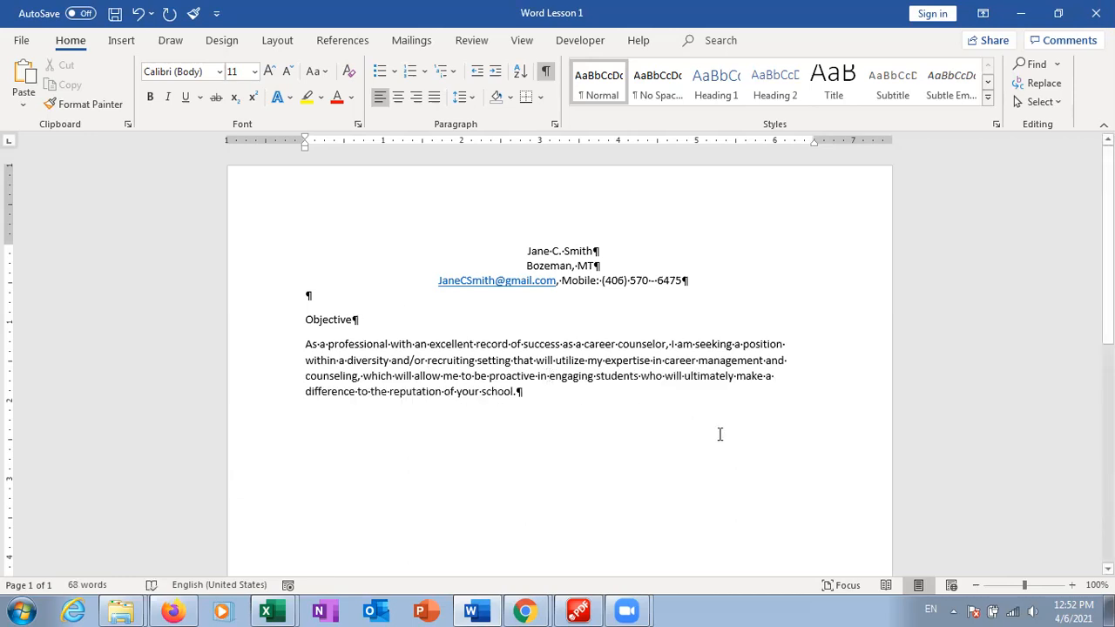
pyautogui.click(547, 73)
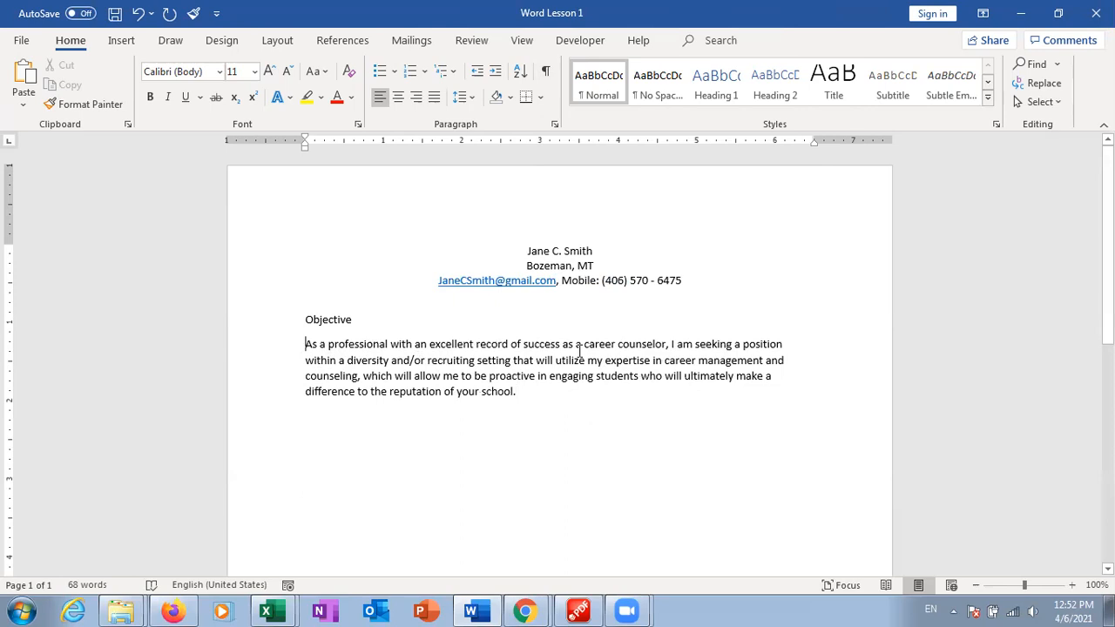
# Give the Objective paragraph a half-inch first-line indent with Tab, dismissing the AutoCorrect and WinZip pop-ups
pyautogui.press('Tab')
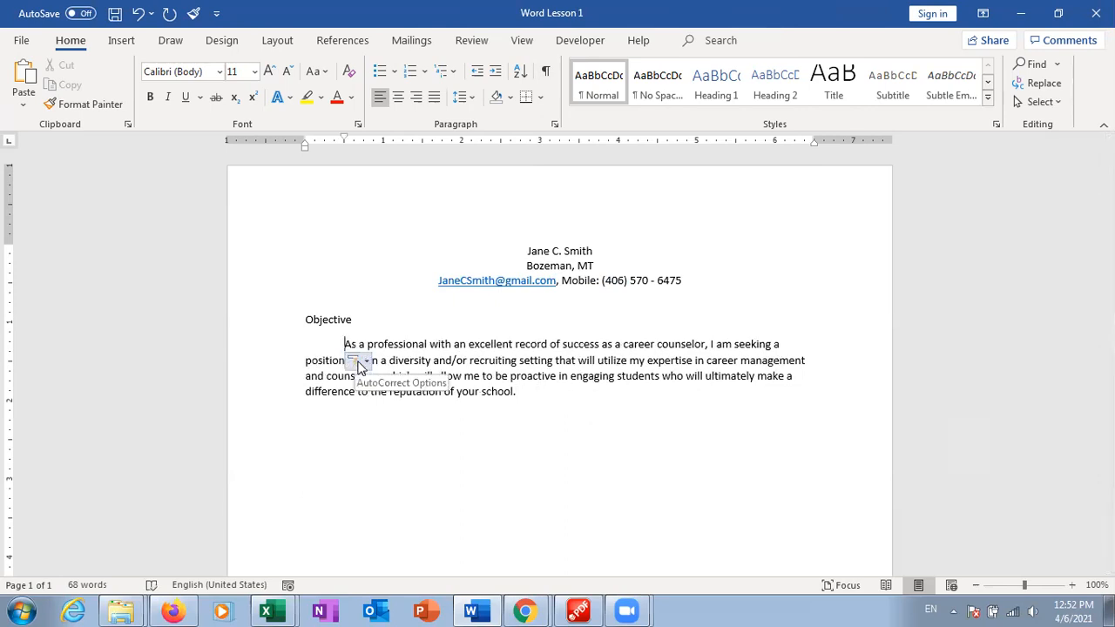
pyautogui.click(366, 364)
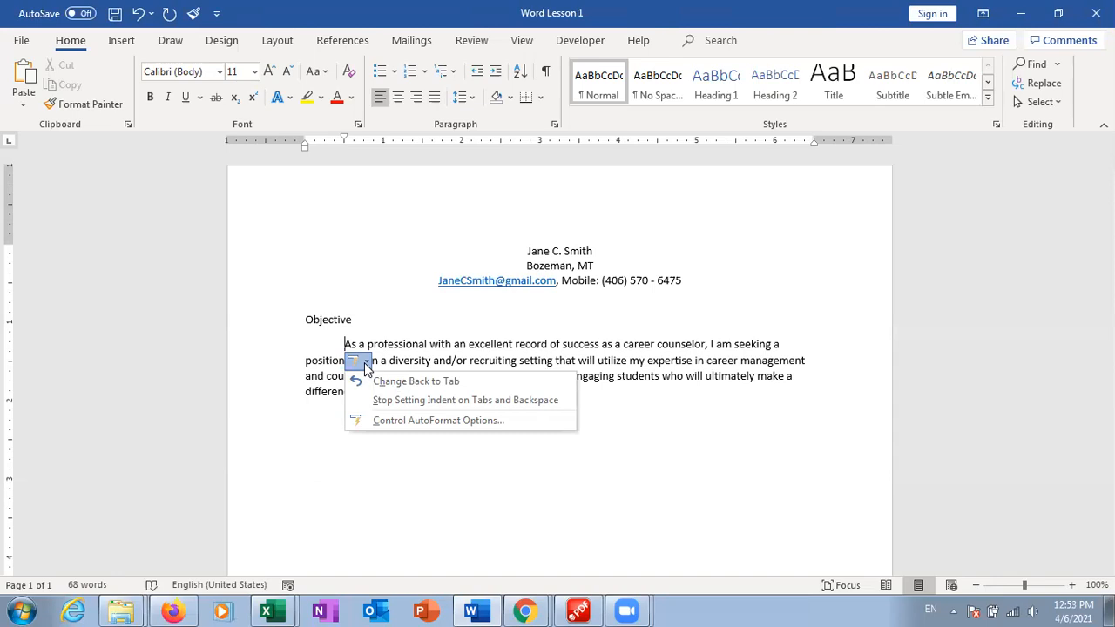
pyautogui.click(364, 362)
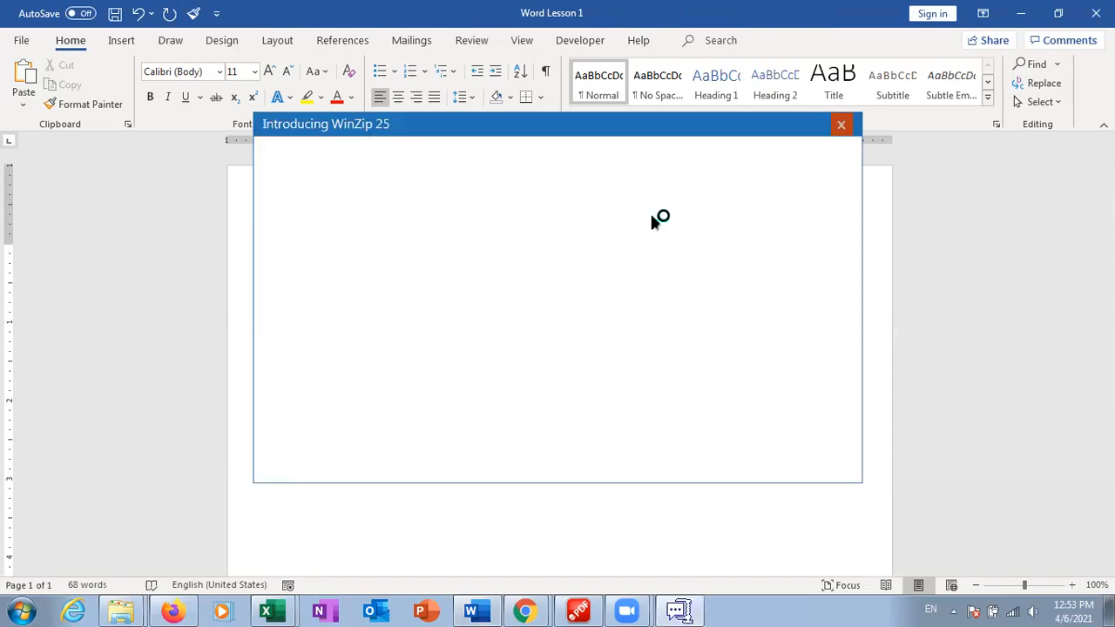
pyautogui.click(841, 125)
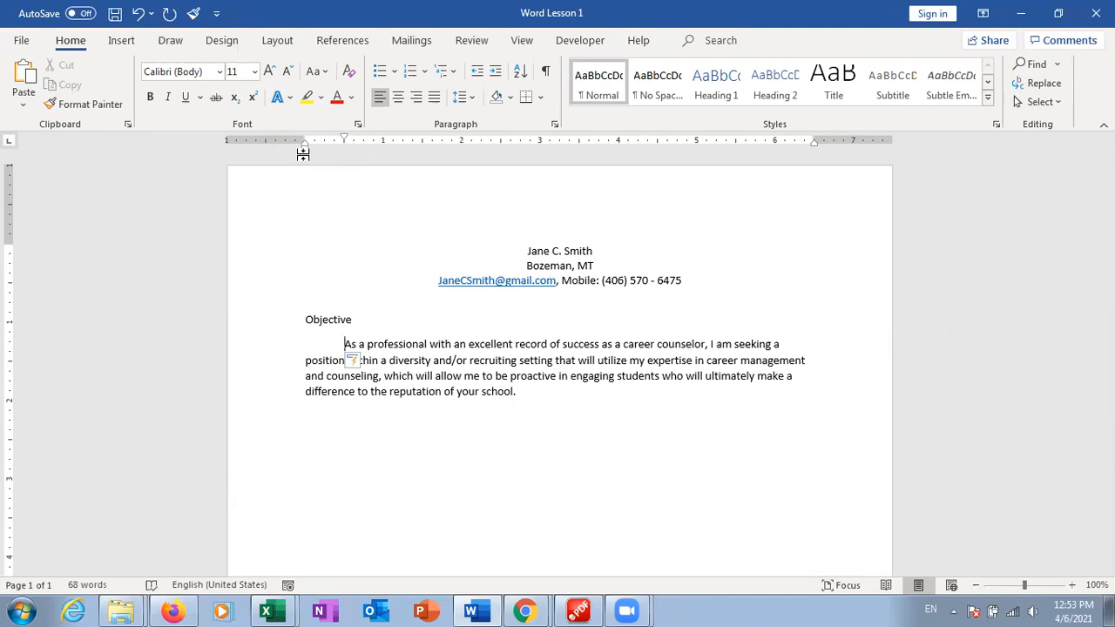
pyautogui.click(342, 344)
pyautogui.press('Tab')
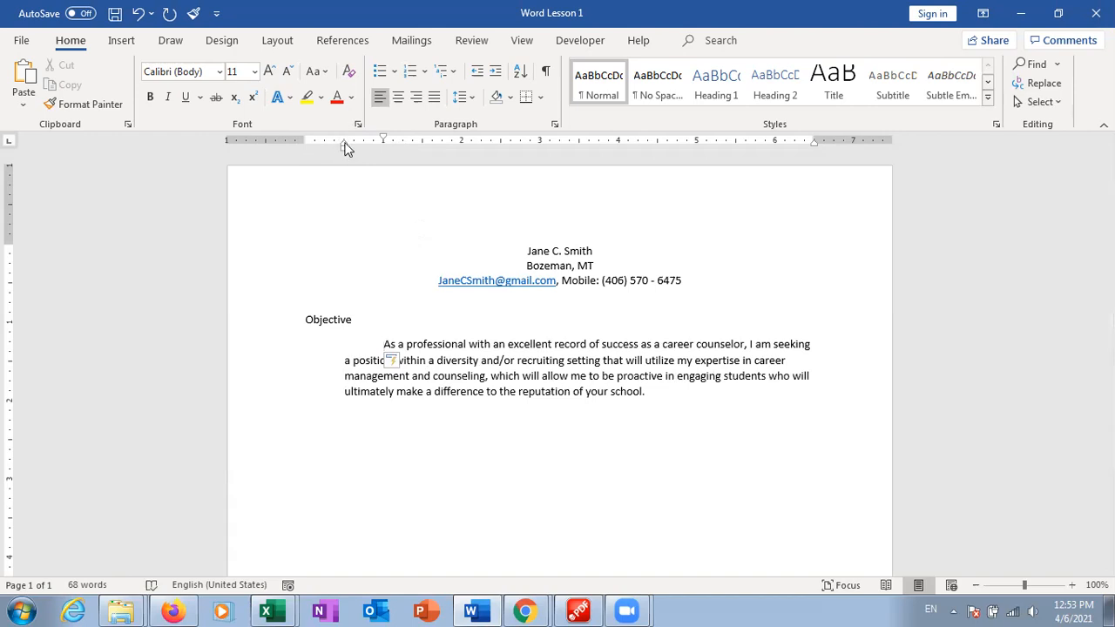
pyautogui.moveTo(345, 146); pyautogui.dragTo(304, 149)
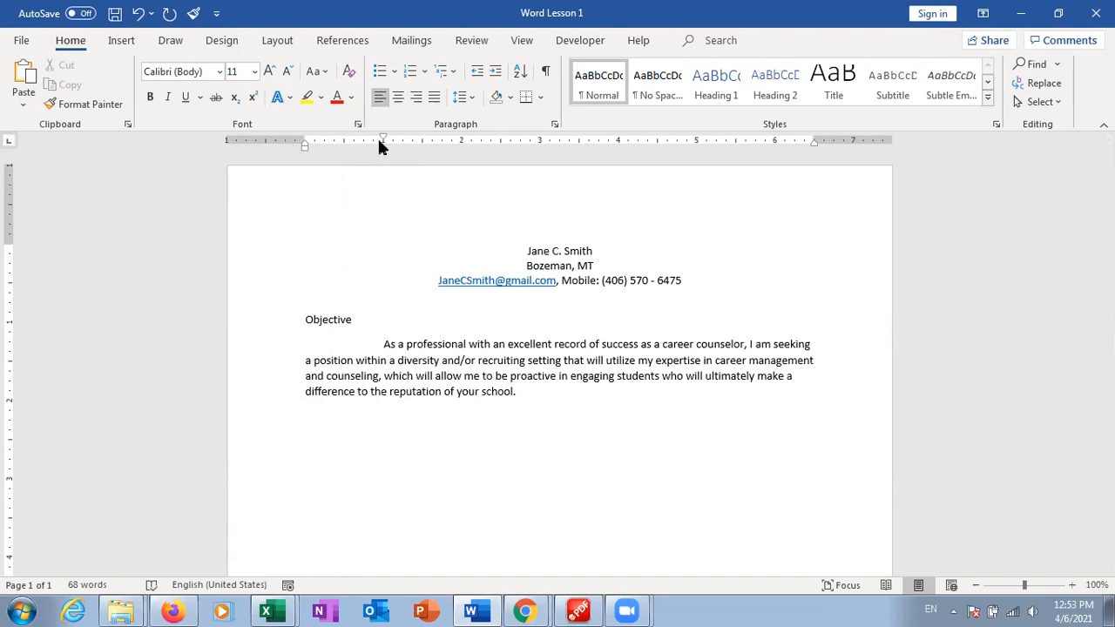
pyautogui.moveTo(386, 142); pyautogui.dragTo(345, 142)
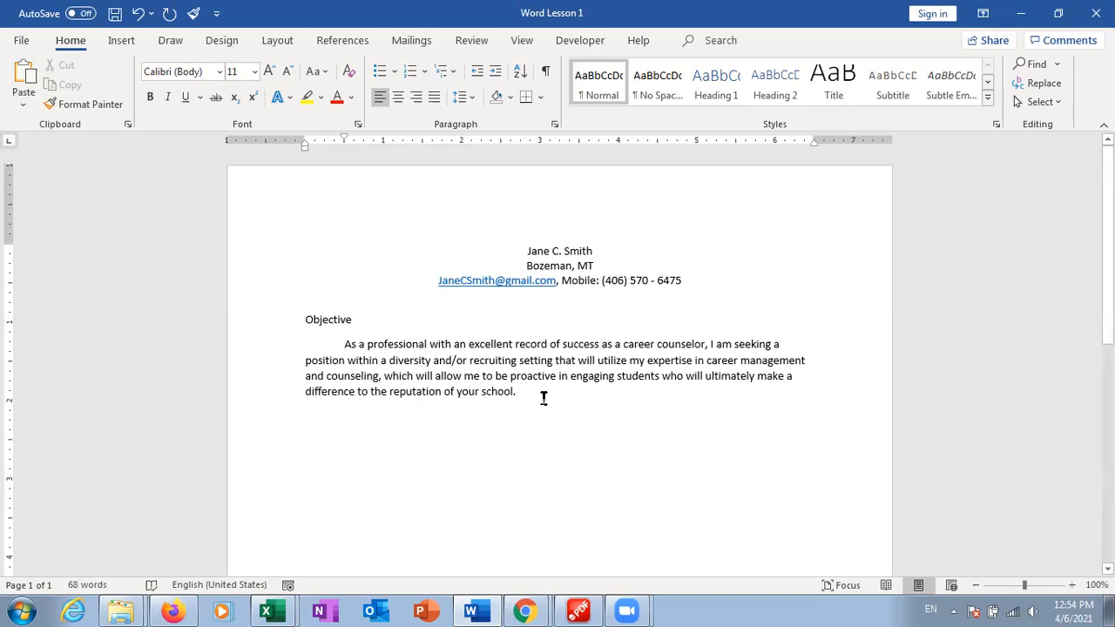
pyautogui.moveTo(540, 396); pyautogui.dragTo(344, 345)
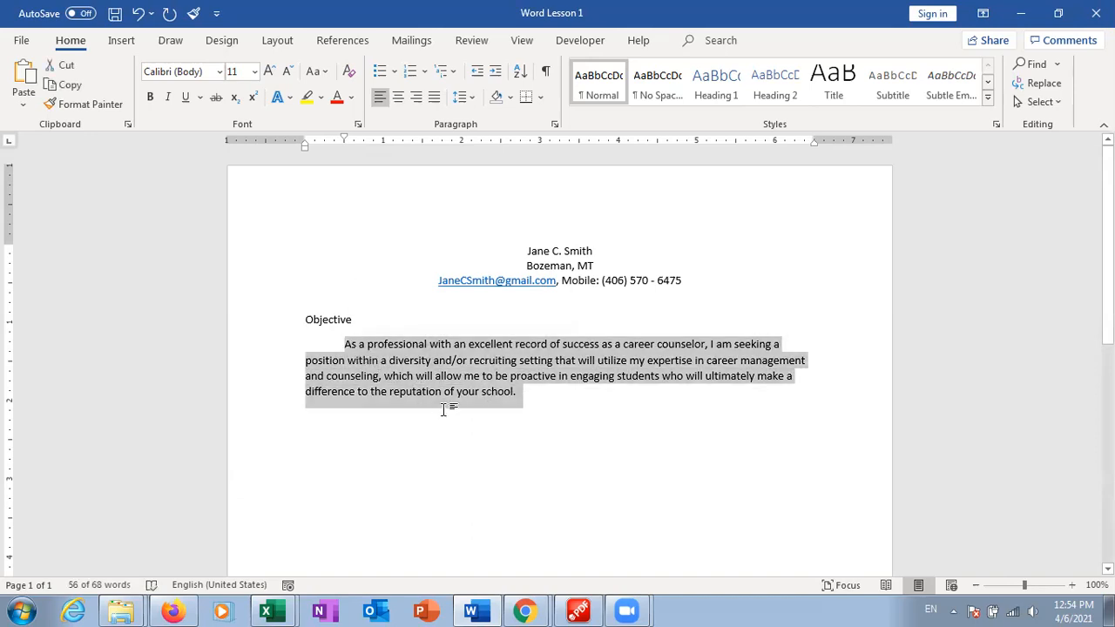
pyautogui.click(525, 400)
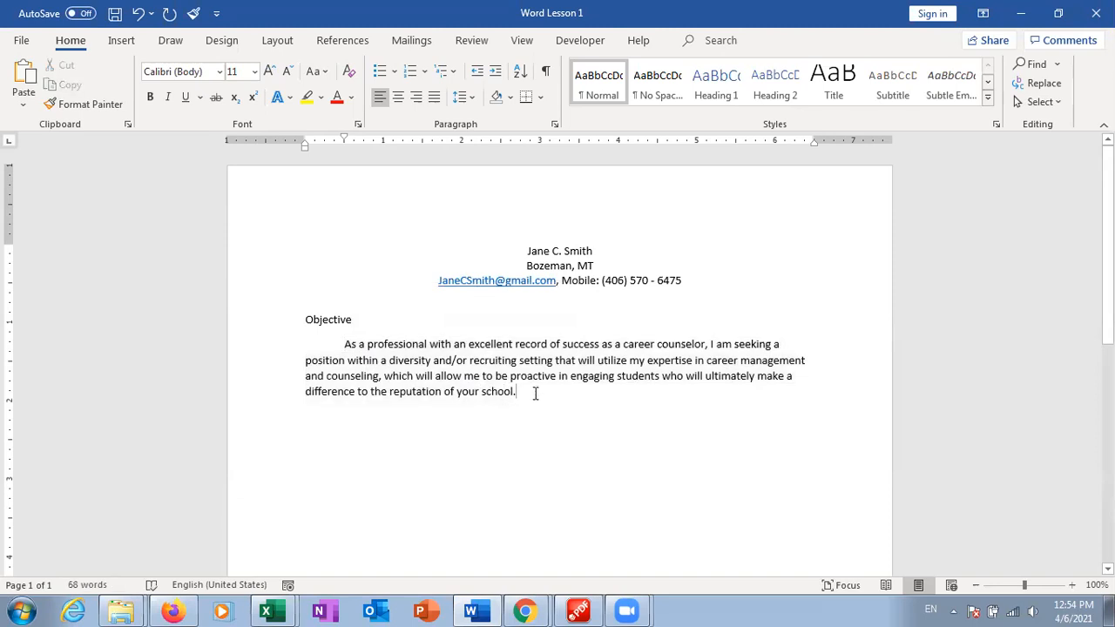
pyautogui.moveTo(529, 395); pyautogui.dragTo(304, 344)
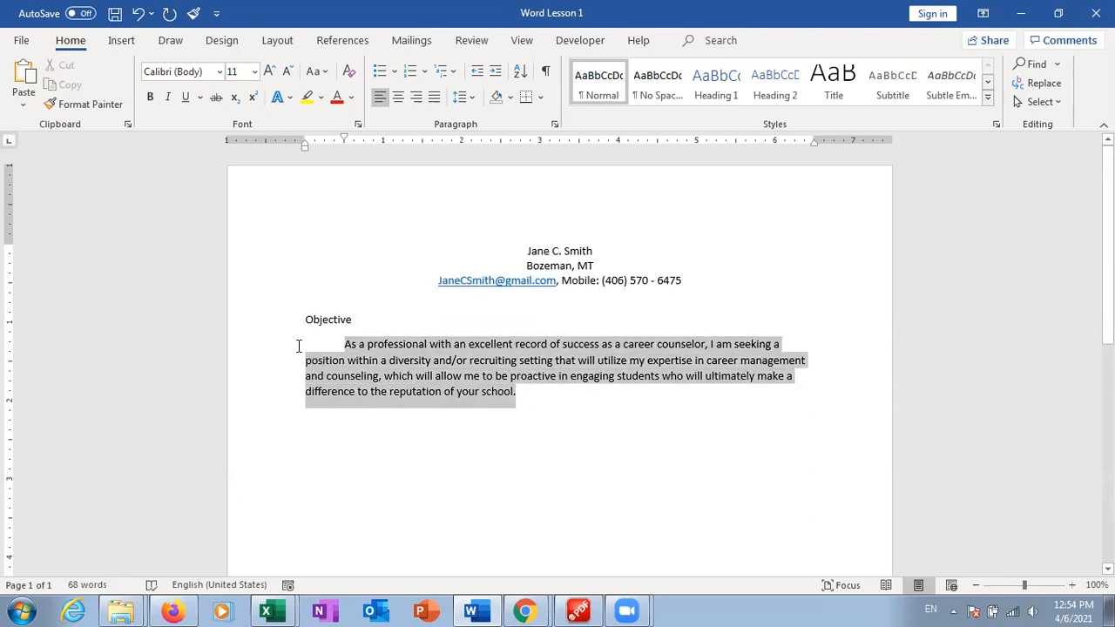
pyautogui.click(553, 125)
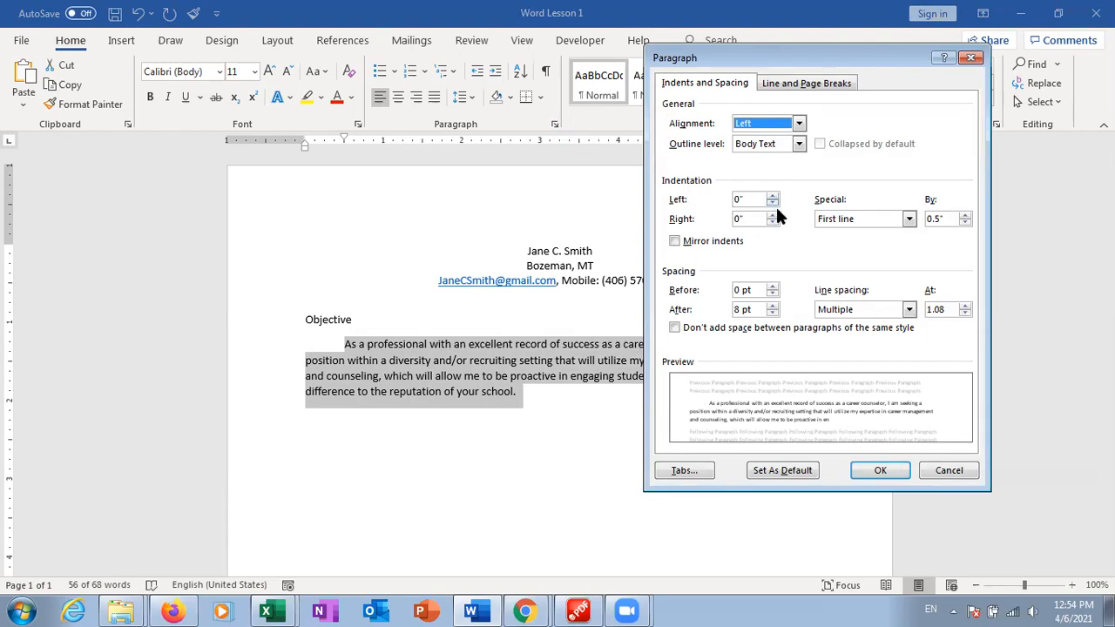
pyautogui.click(842, 226)
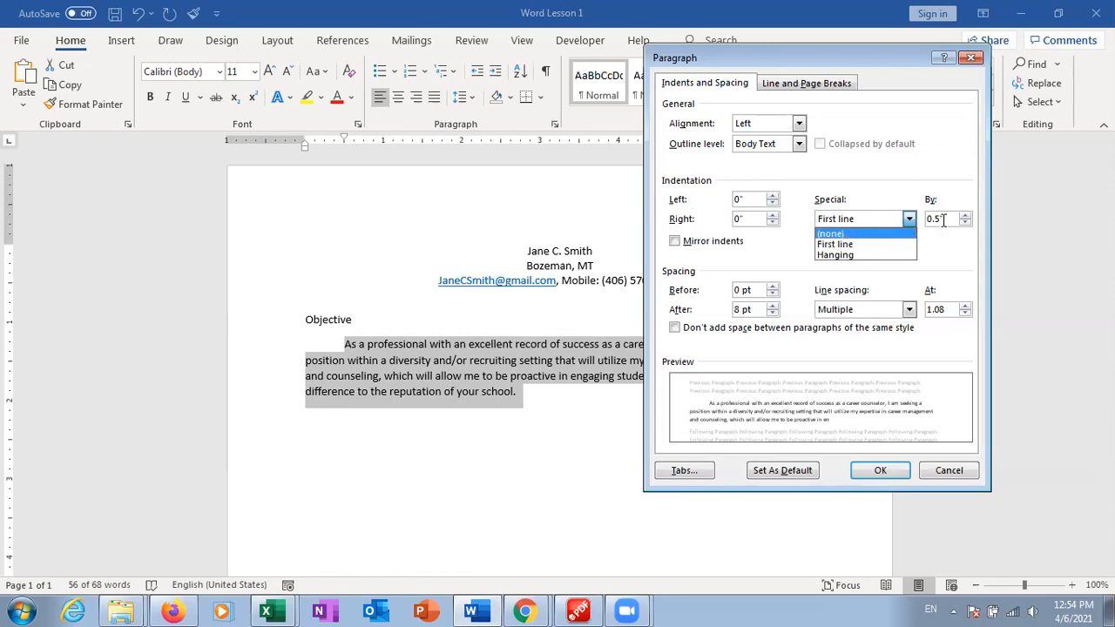
pyautogui.click(830, 233)
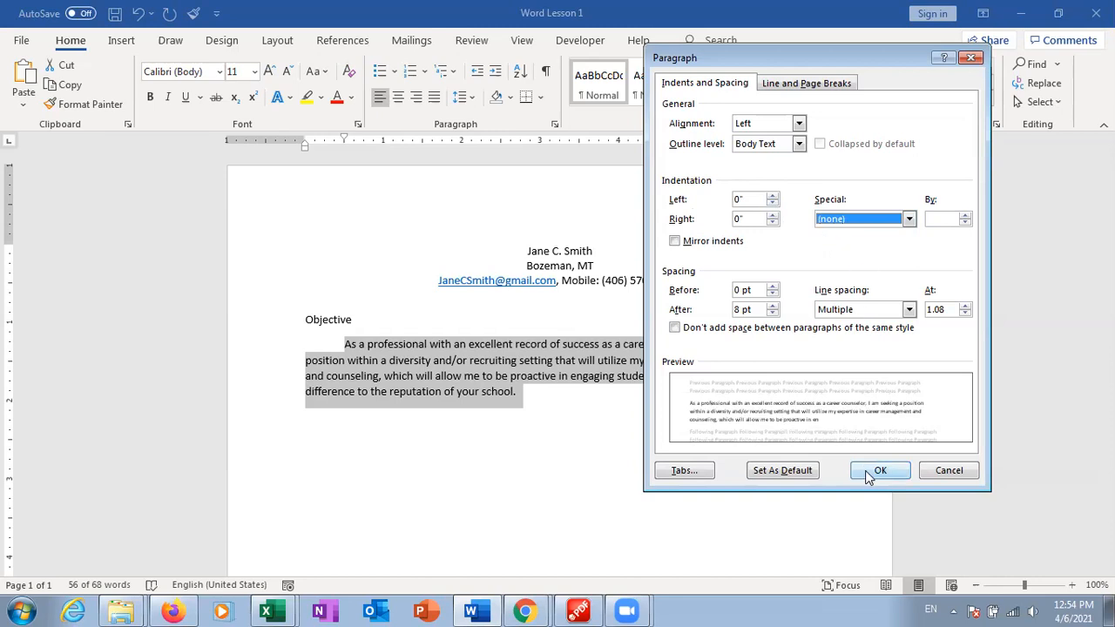
pyautogui.click(874, 470)
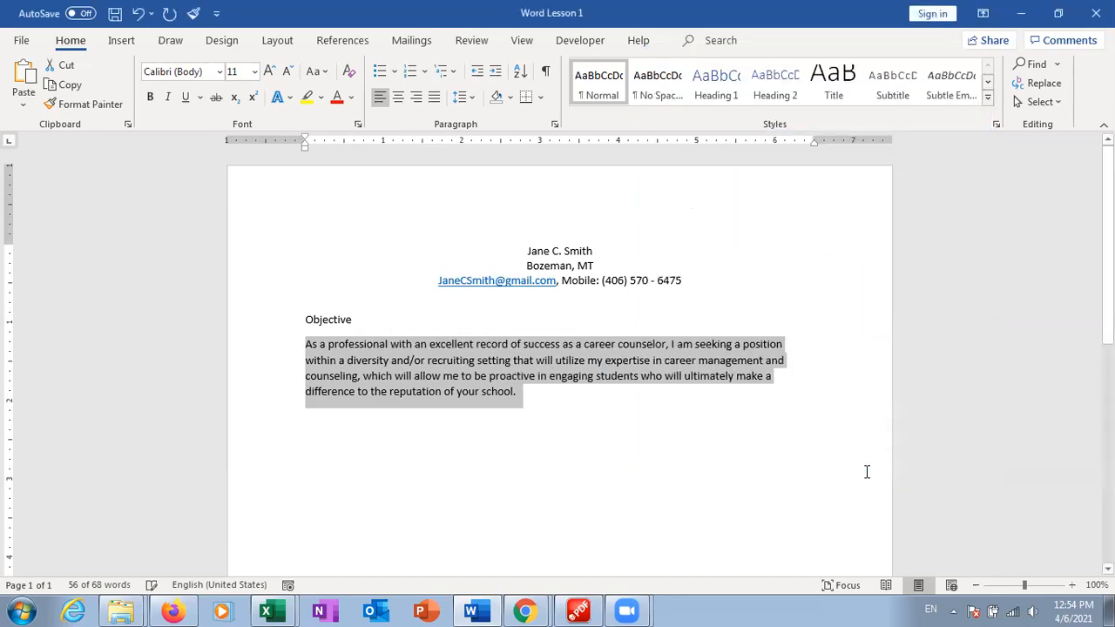
pyautogui.click(557, 124)
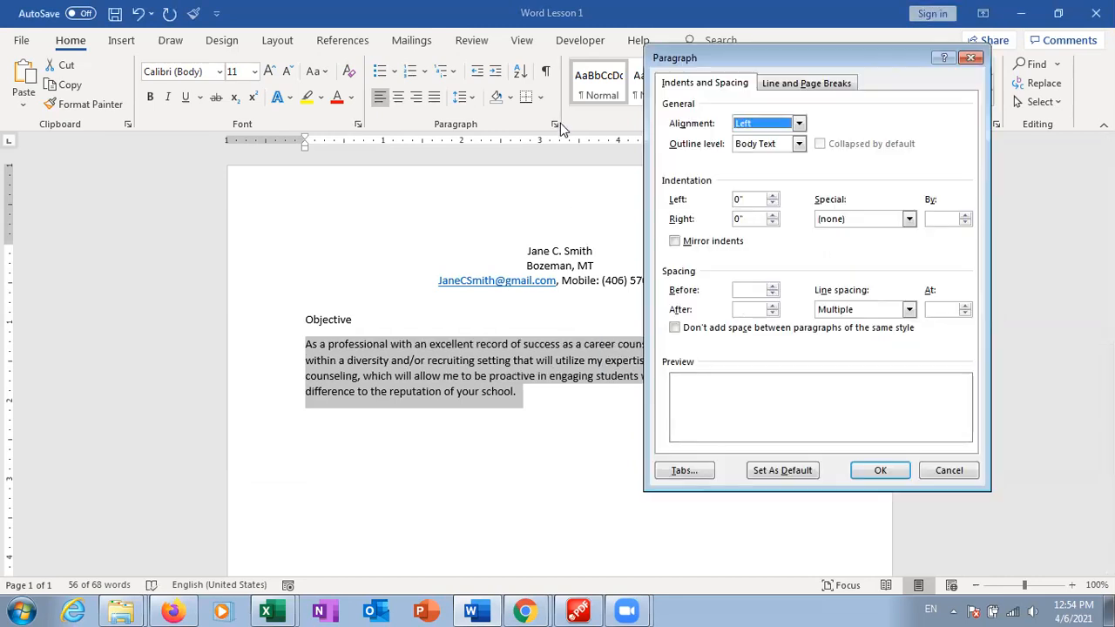
pyautogui.click(908, 220)
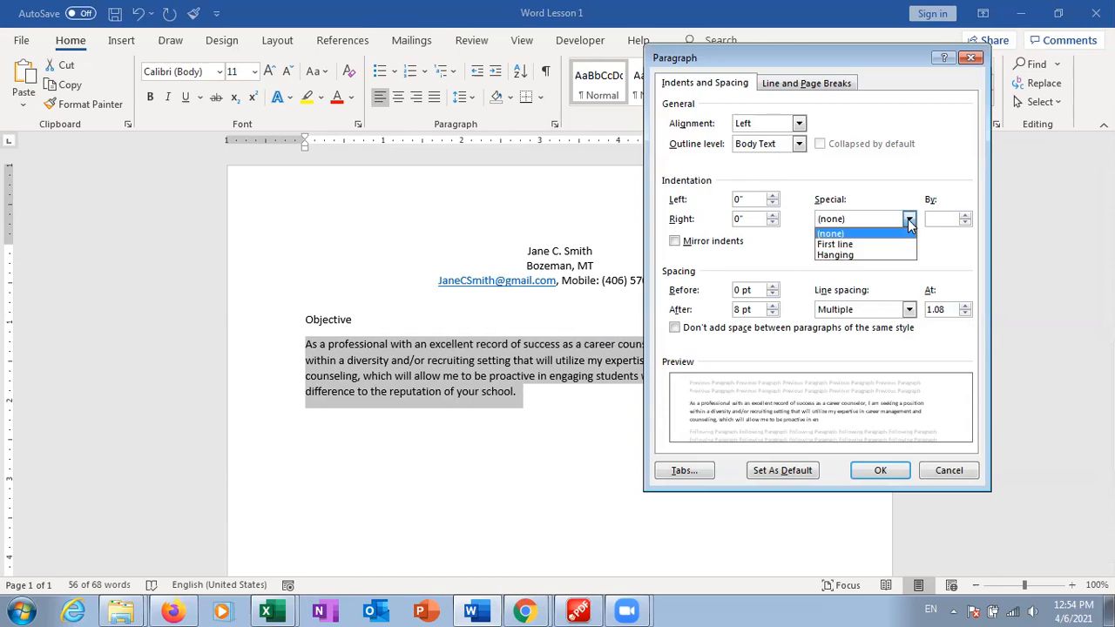
pyautogui.click(862, 255)
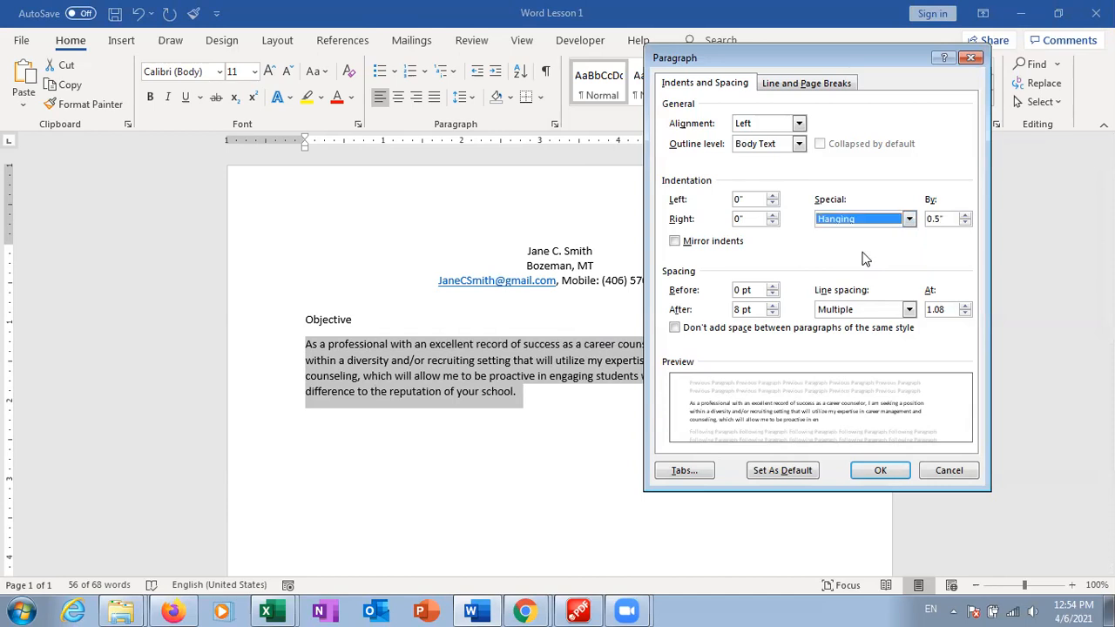
pyautogui.click(900, 469)
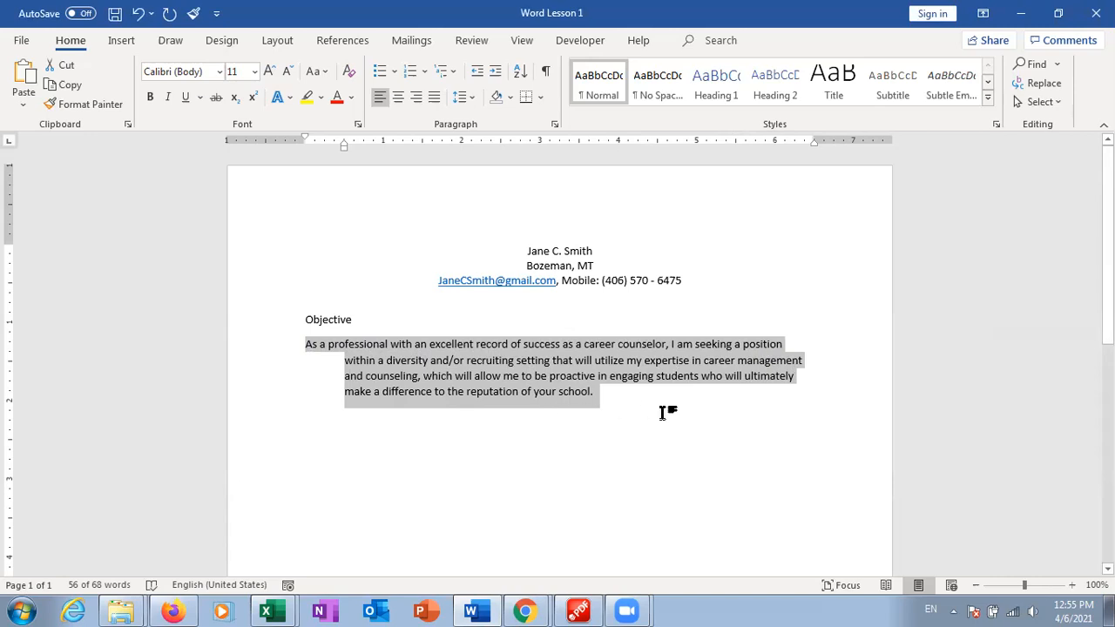
pyautogui.click(554, 125)
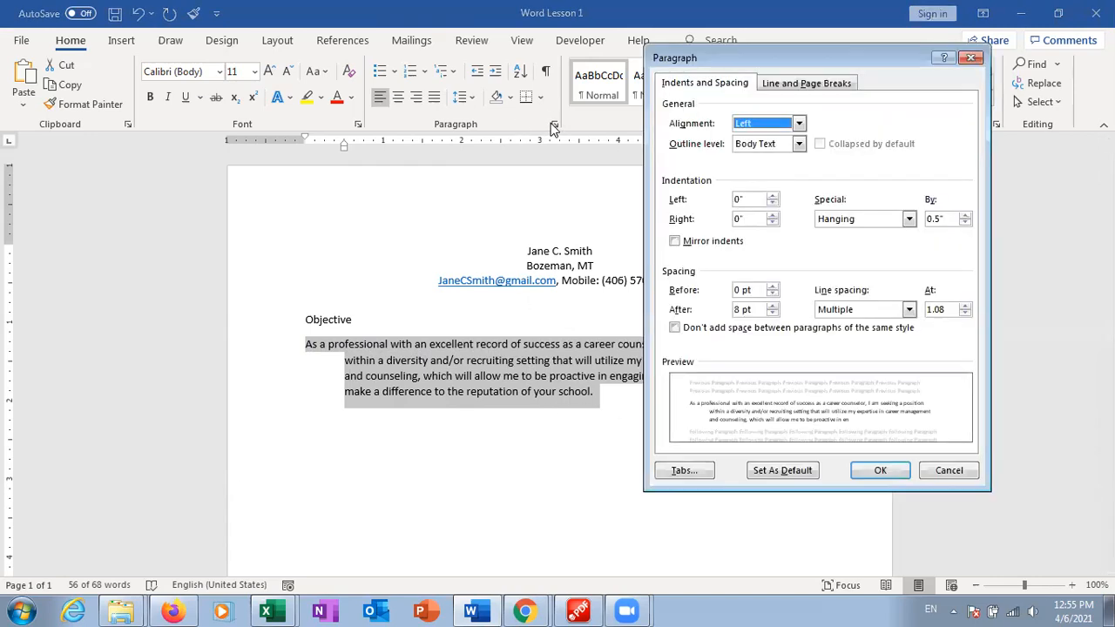
pyautogui.click(910, 219)
pyautogui.click(886, 244)
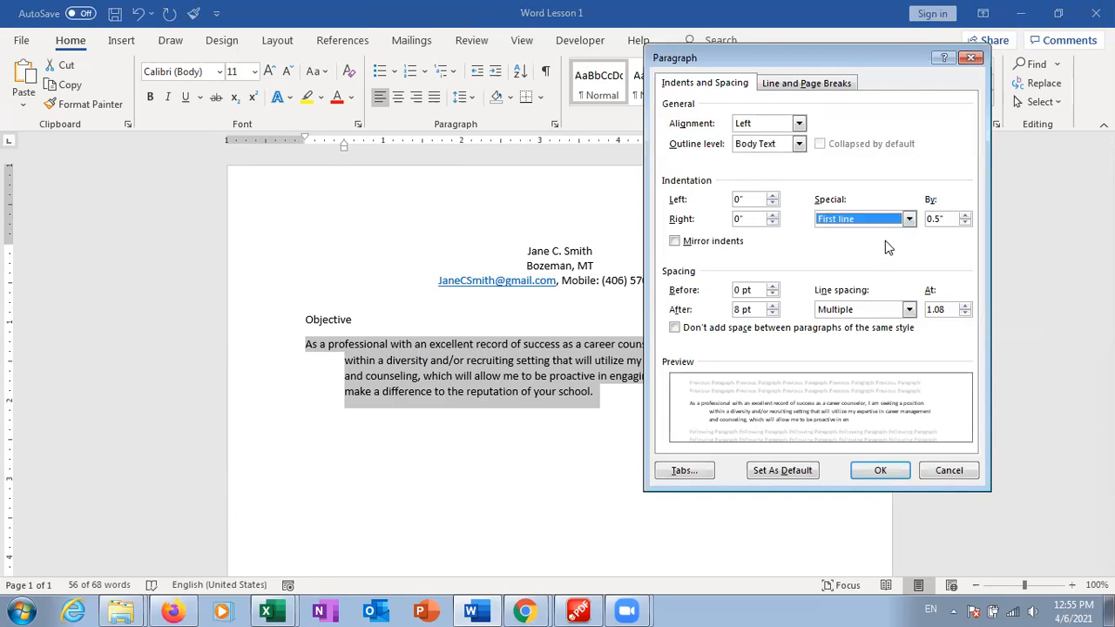
pyautogui.click(891, 470)
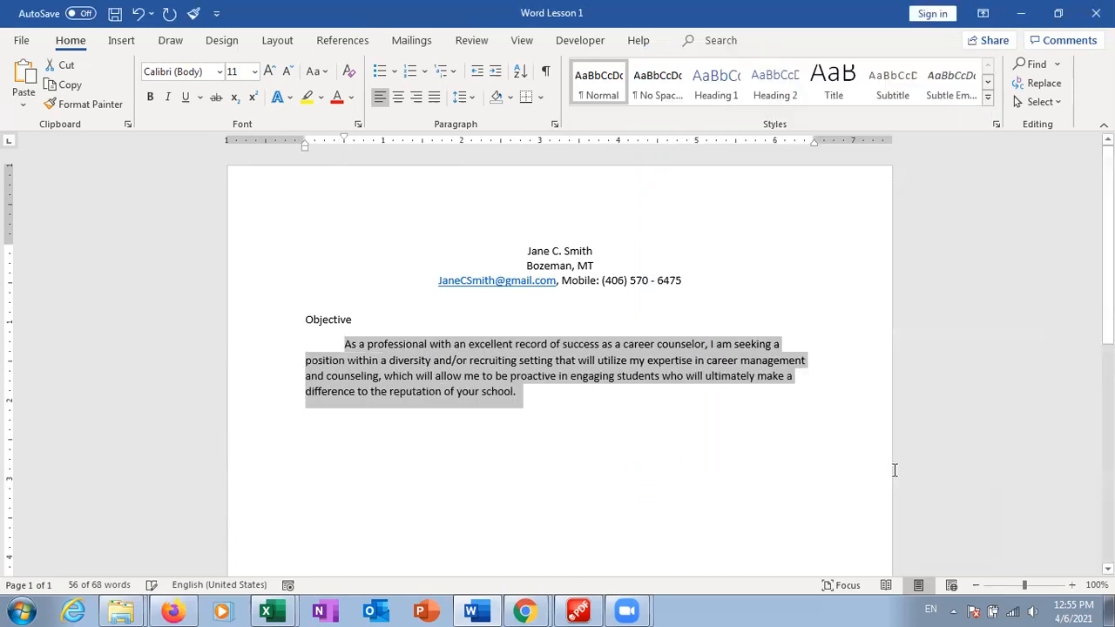
pyautogui.click(521, 400)
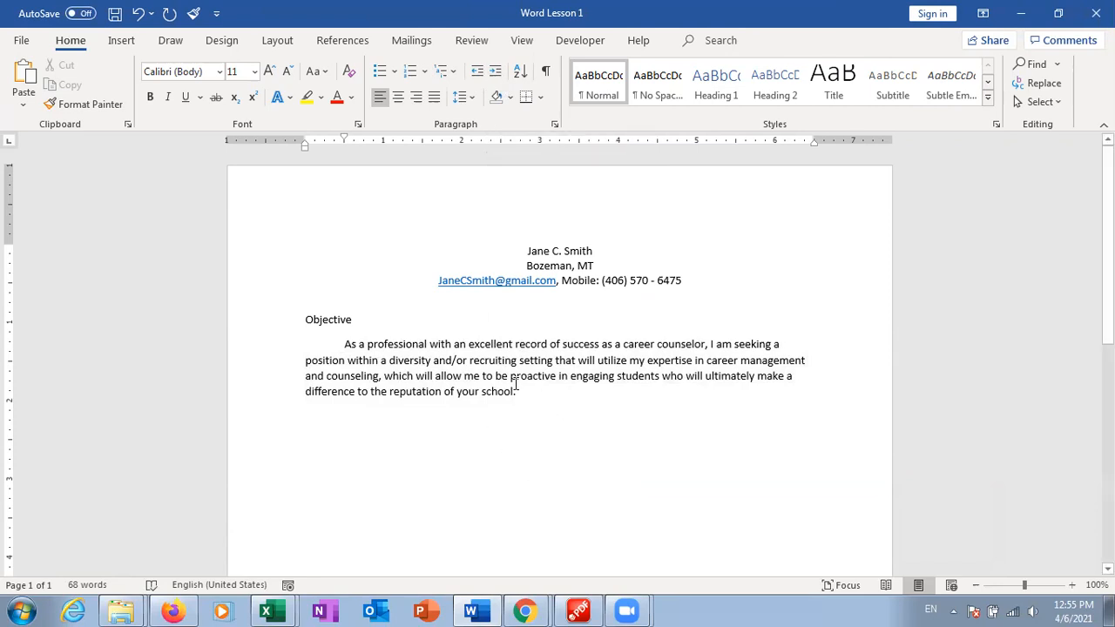
# Set the Objective paragraph to 1.0 line spacing
pyautogui.moveTo(518, 391); pyautogui.dragTo(345, 347)
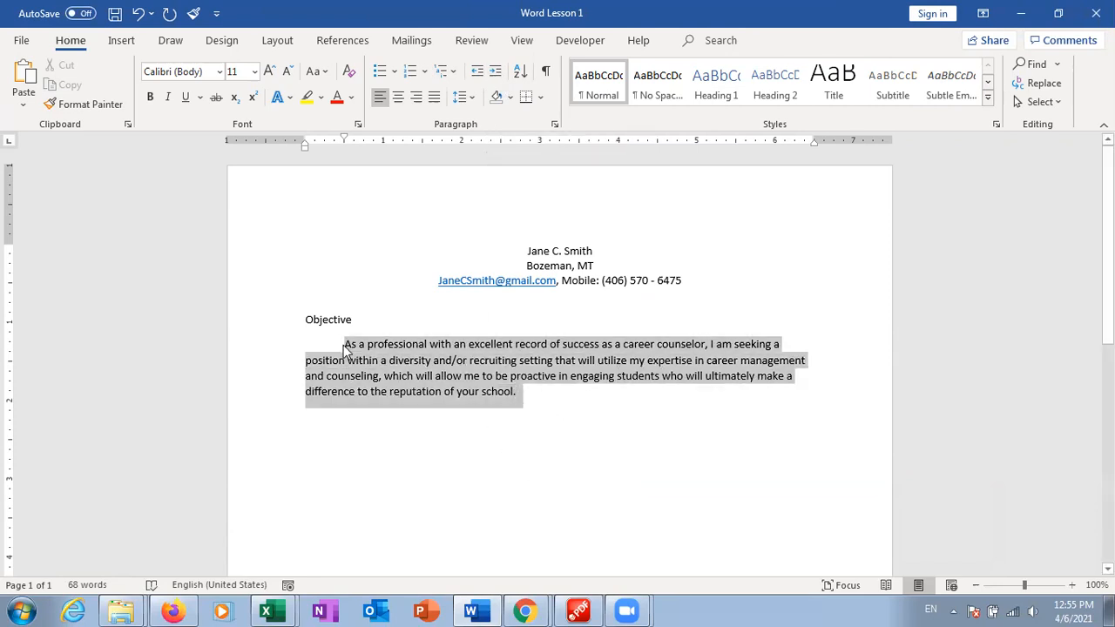
pyautogui.click(462, 97)
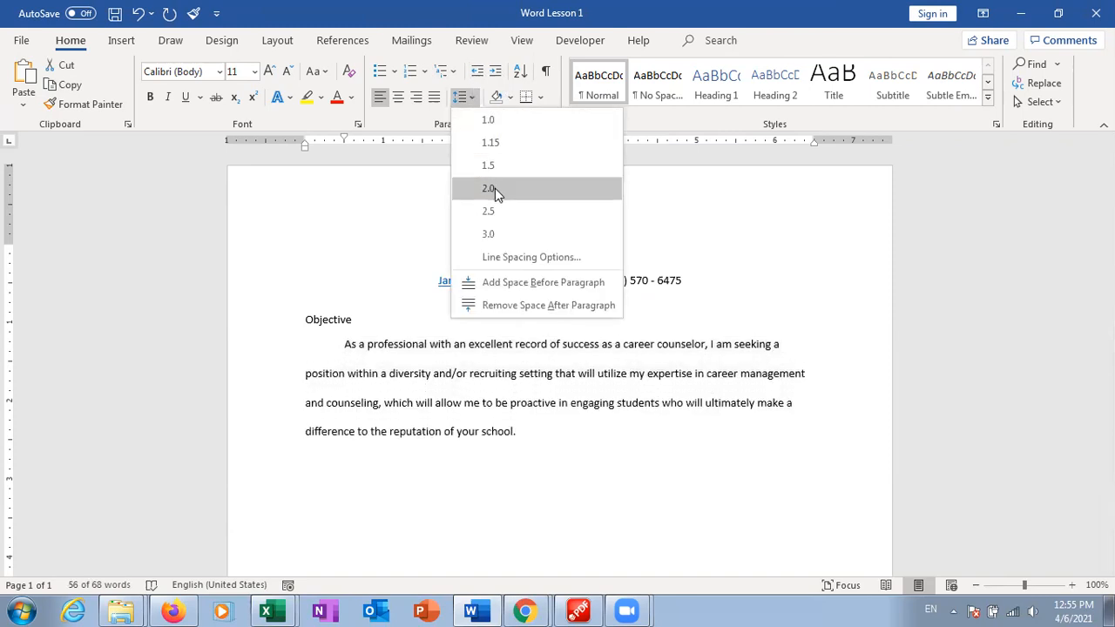
pyautogui.click(509, 120)
pyautogui.click(618, 397)
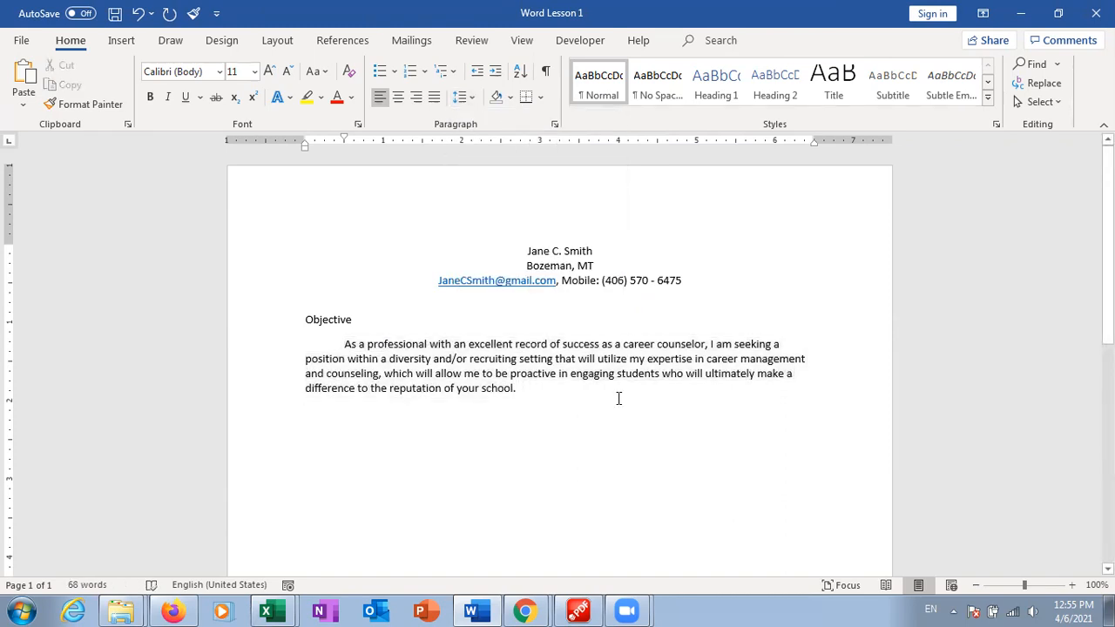
# Set the Objective heading's spacing after to 0 pt, then open the Font dialog on the paragraph
pyautogui.click(378, 317)
pyautogui.click(553, 123)
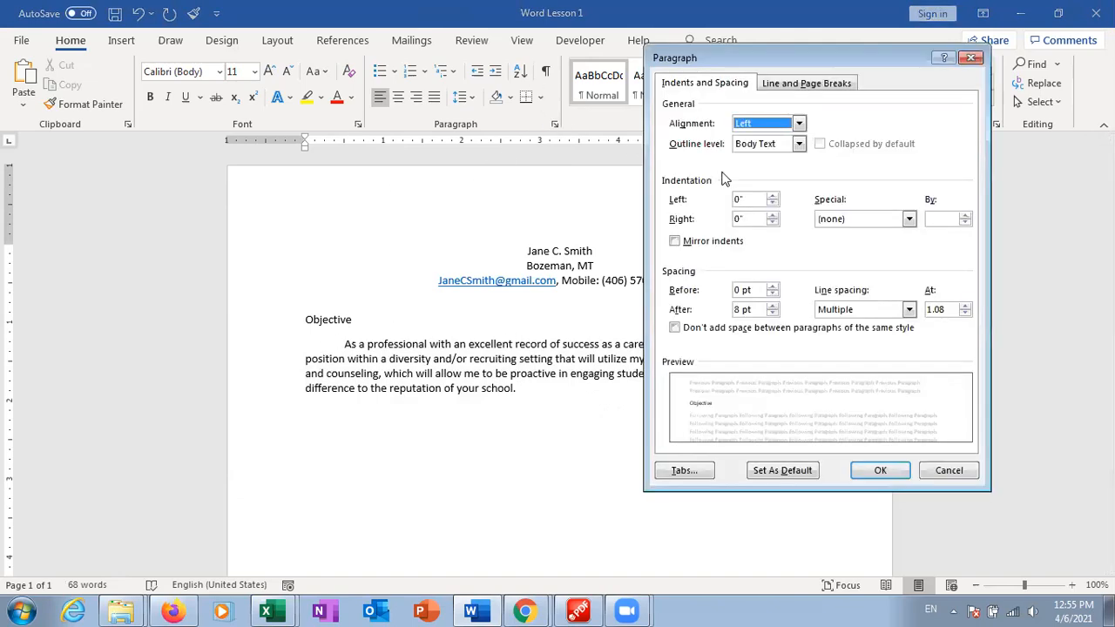
pyautogui.click(773, 313)
pyautogui.click(772, 313)
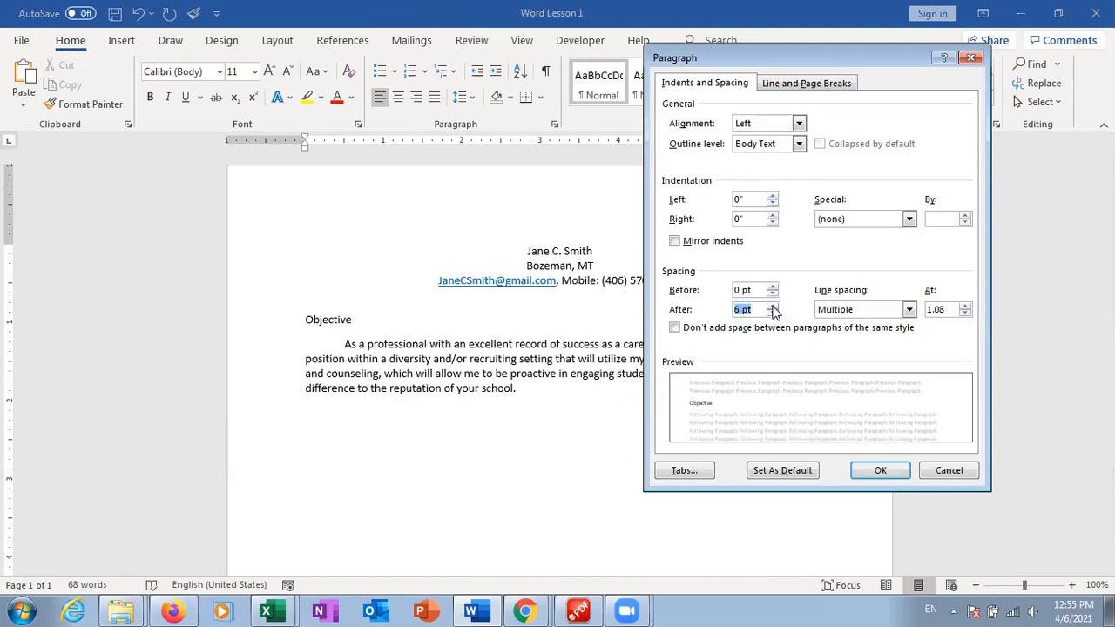
pyautogui.click(879, 470)
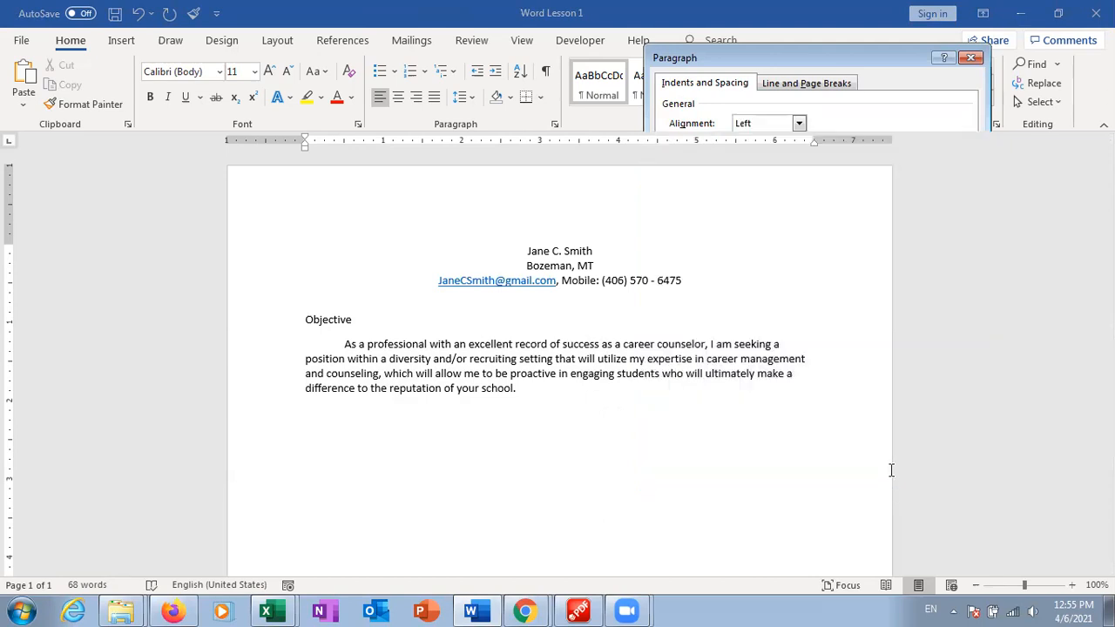
pyautogui.click(617, 364)
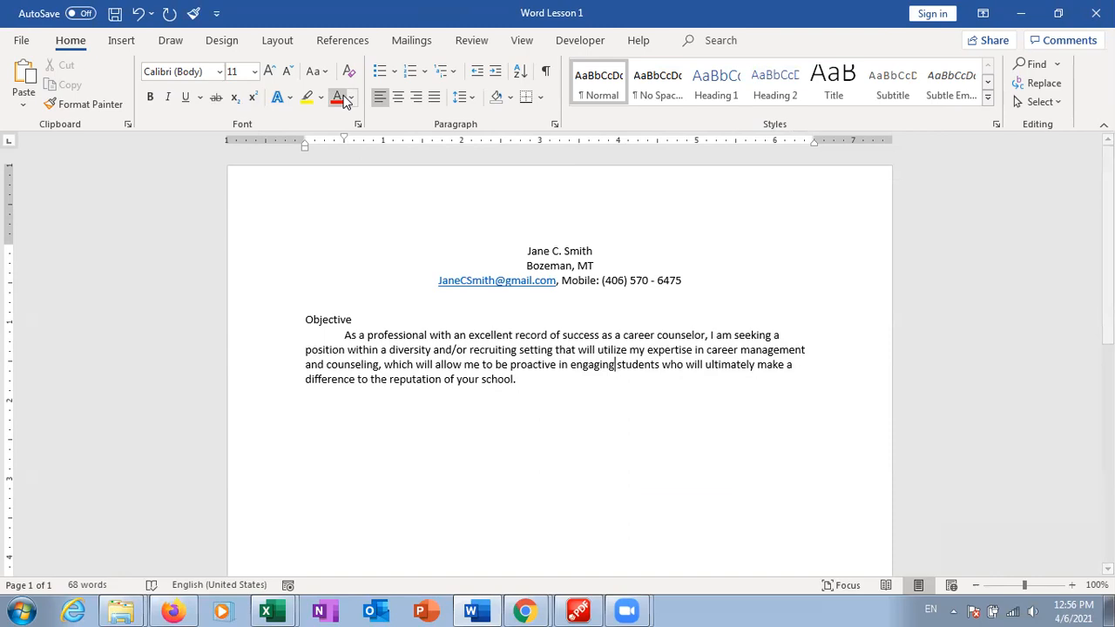
pyautogui.click(360, 124)
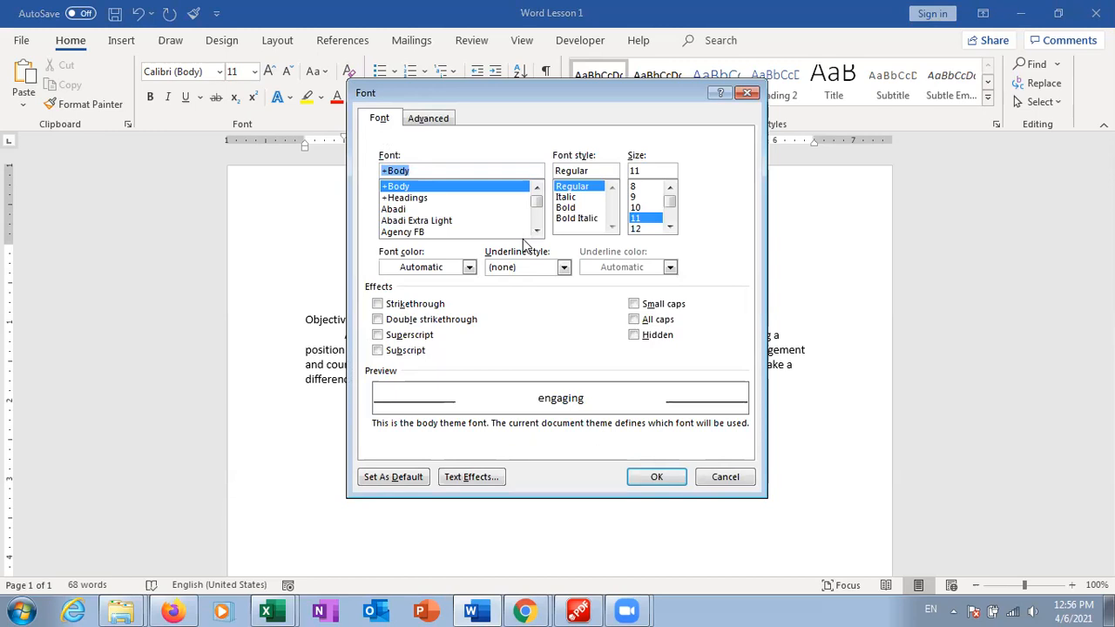
# Preview double and single strikethrough, then cancel the Font dialog leaving the text unchanged
pyautogui.click(406, 321)
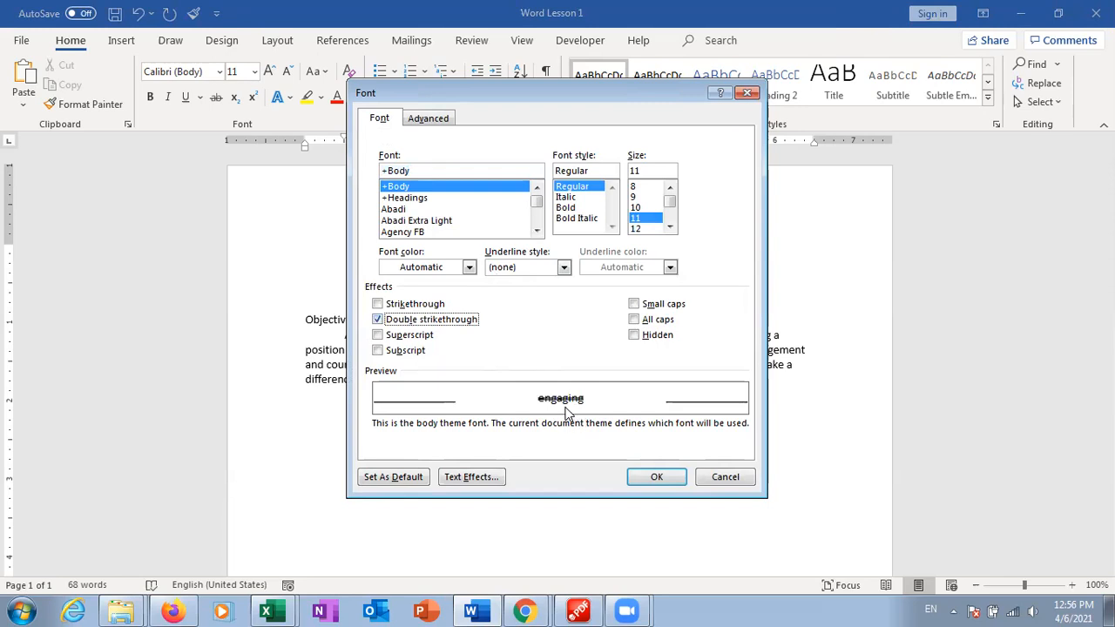
pyautogui.click(409, 305)
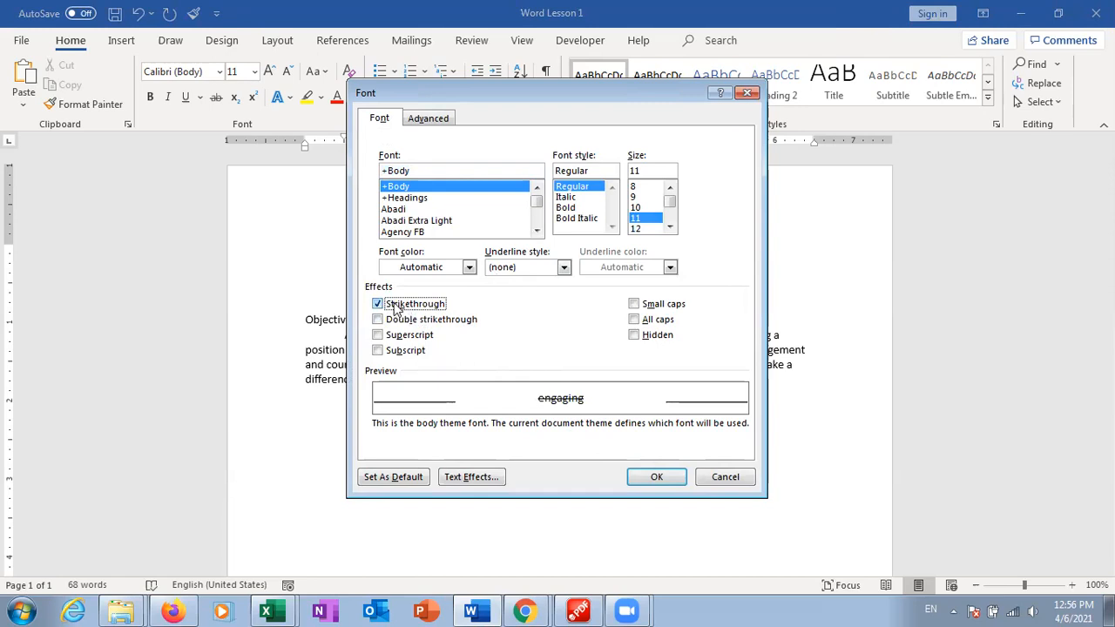
pyautogui.click(396, 307)
pyautogui.click(722, 482)
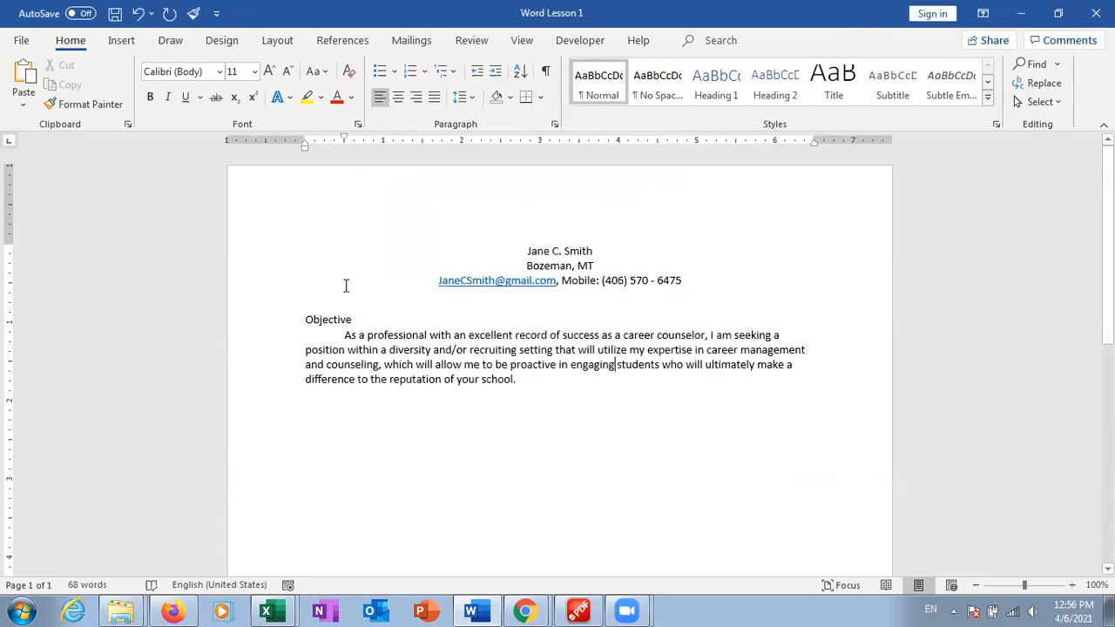
# Format the word Objective as Hidden text with Small caps turned off
pyautogui.moveTo(356, 320); pyautogui.dragTo(305, 318)
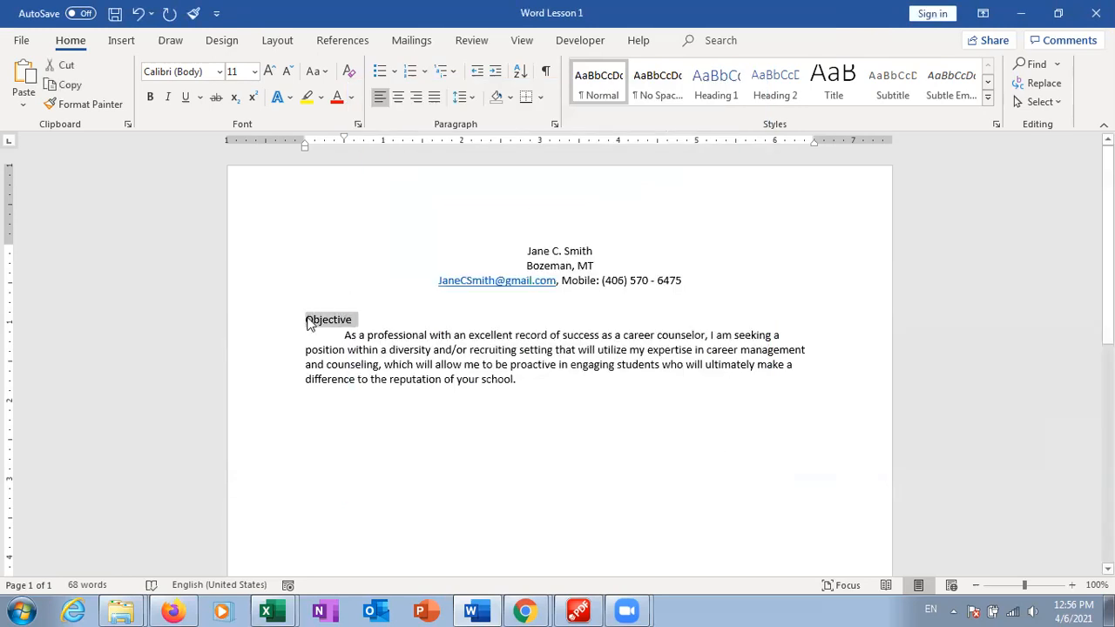
pyautogui.click(357, 125)
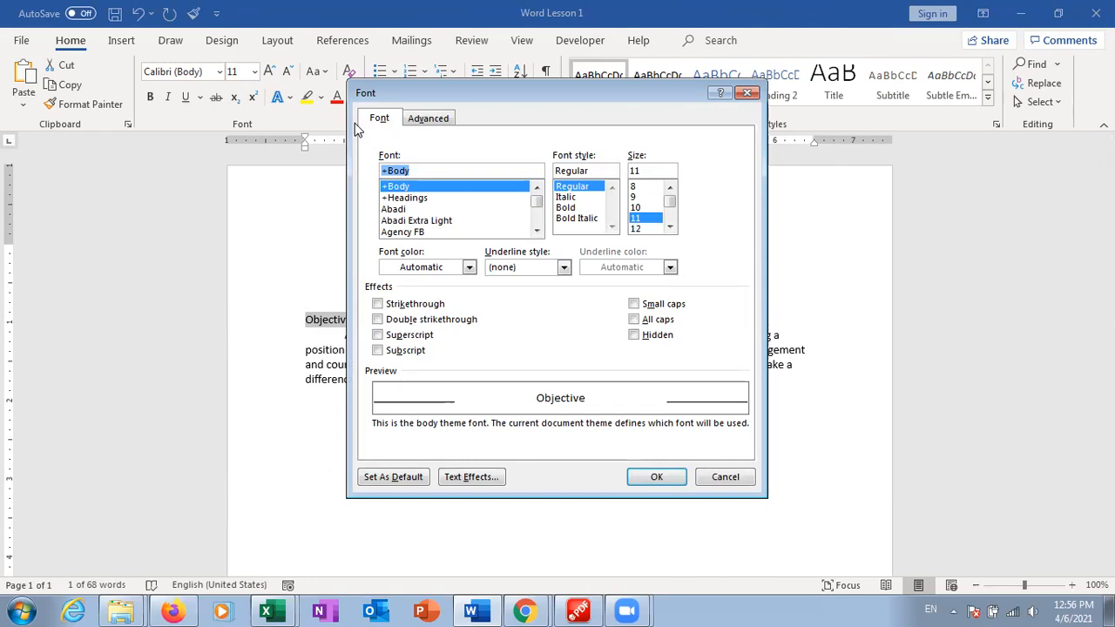
pyautogui.click(634, 319)
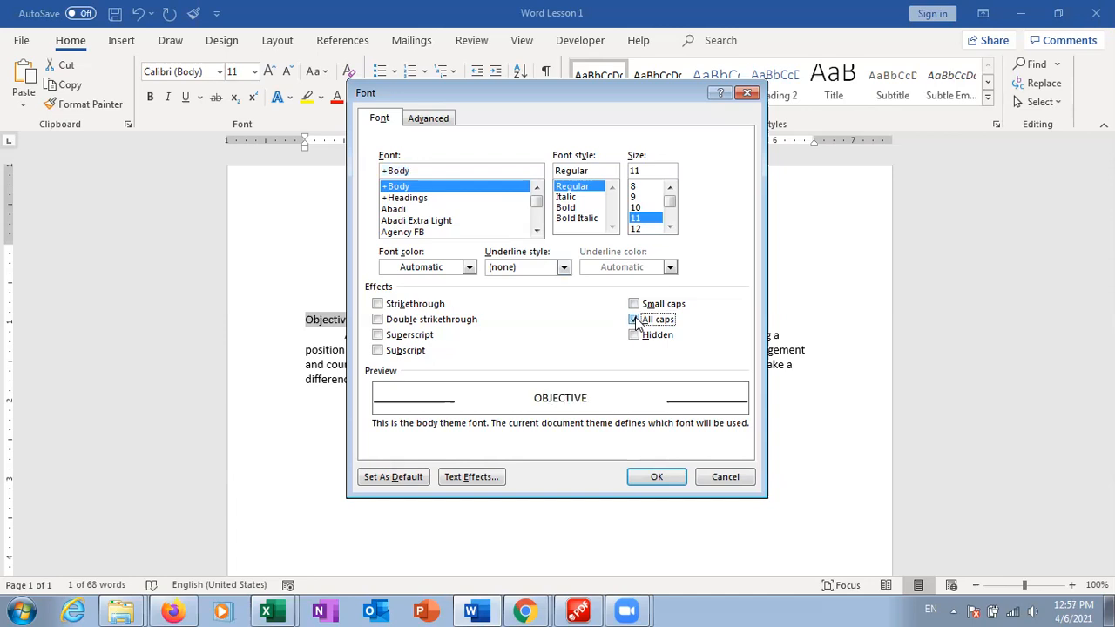
pyautogui.click(634, 304)
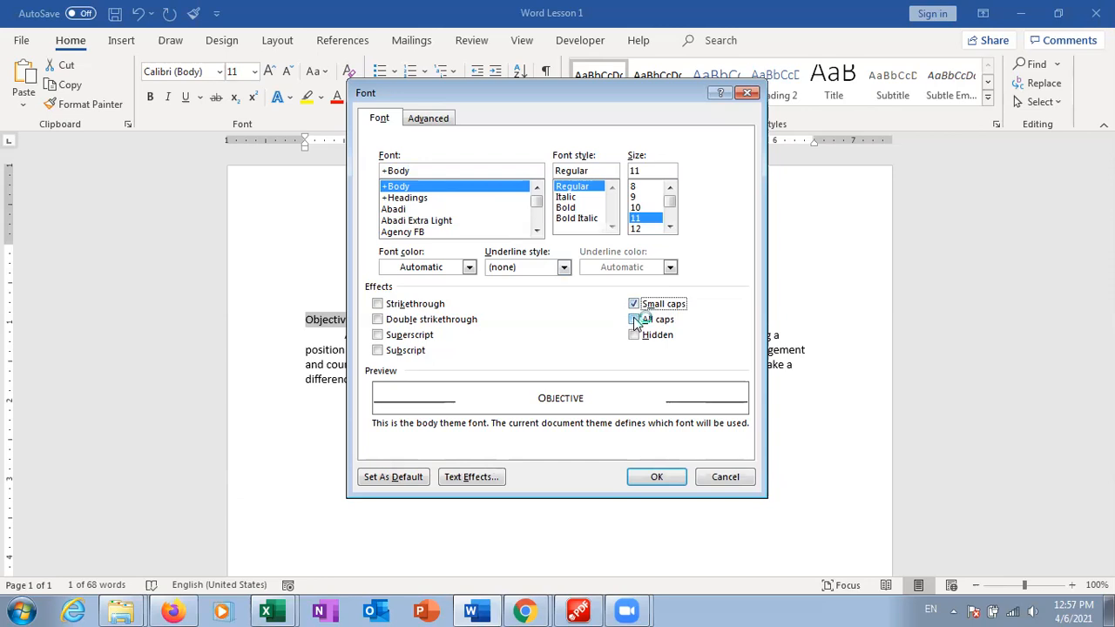
pyautogui.click(633, 336)
pyautogui.click(633, 304)
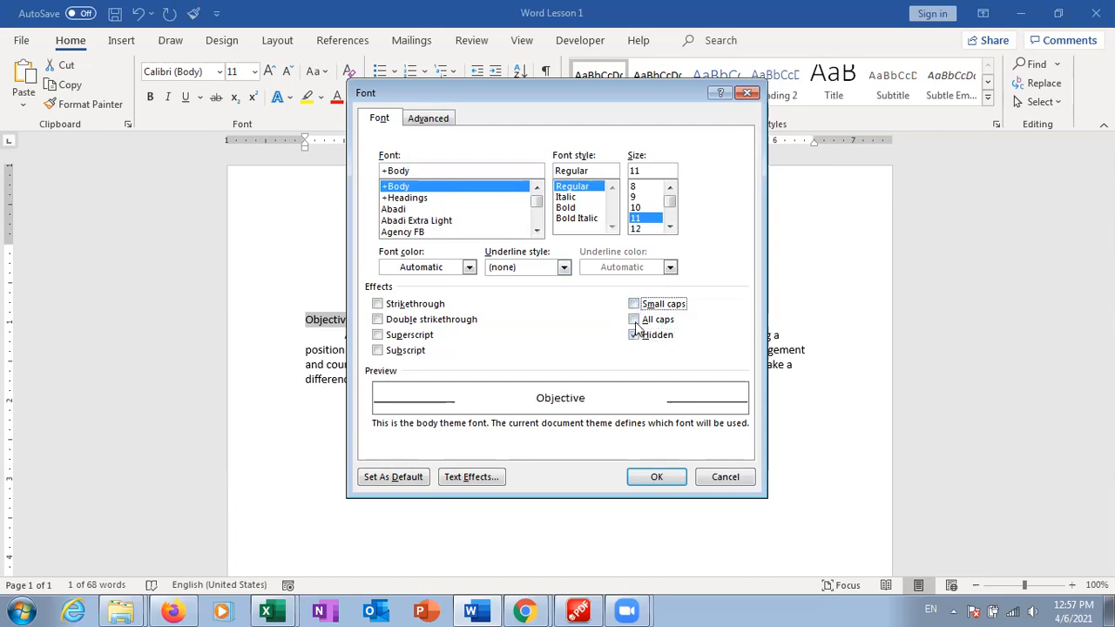
pyautogui.click(633, 335)
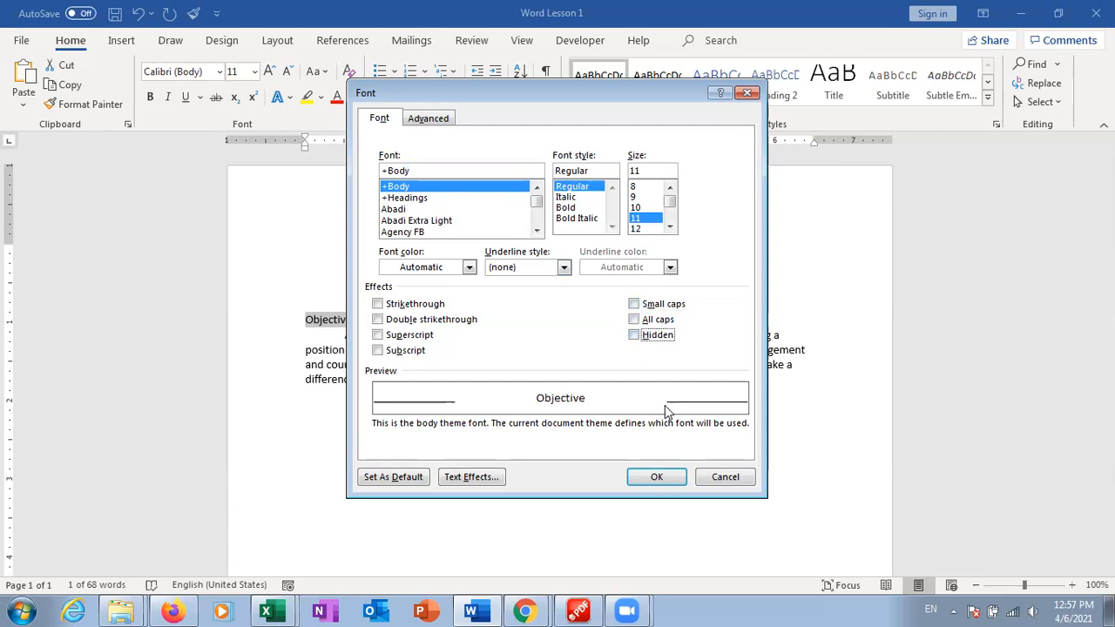
pyautogui.click(636, 337)
pyautogui.click(653, 478)
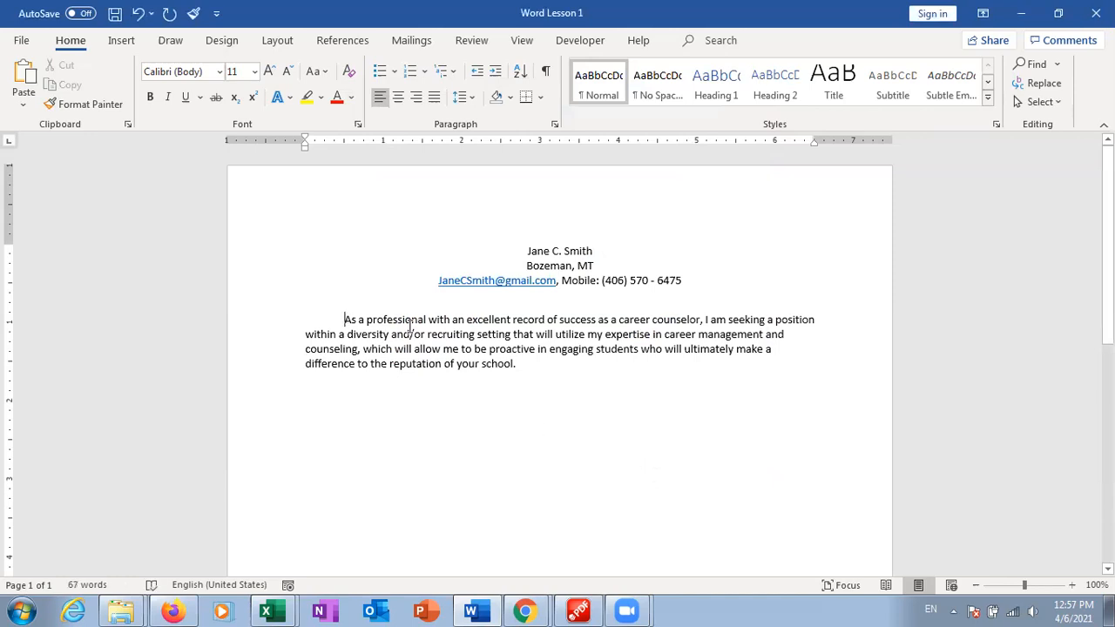
# Undo the hidden heading and retype it as 'OBJECTIVE' with Caps Lock on
pyautogui.click(138, 13)
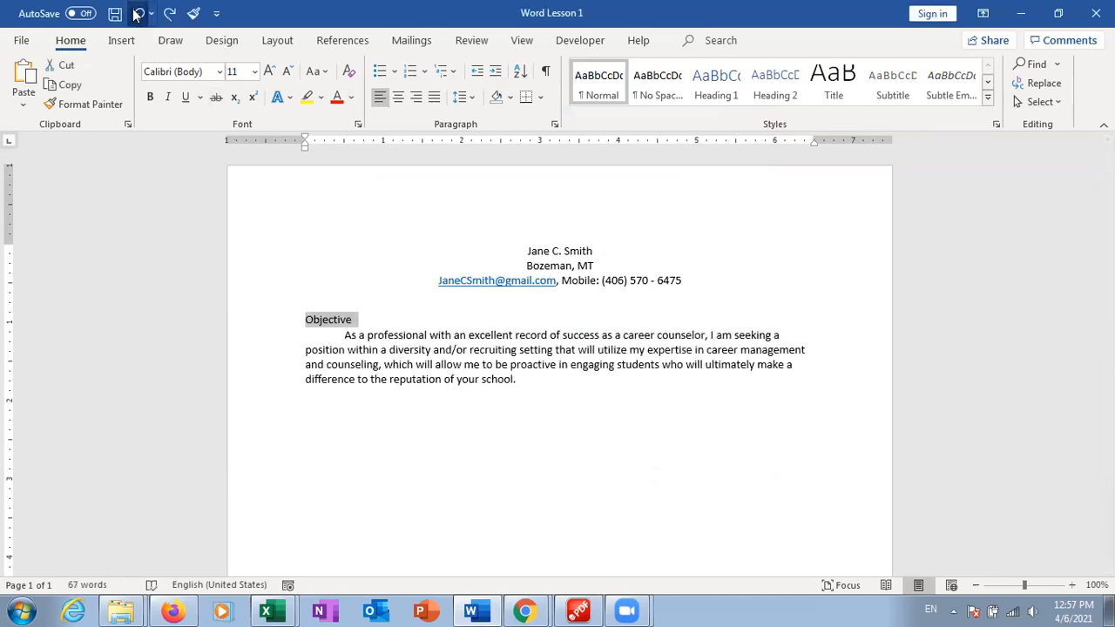
pyautogui.click(439, 326)
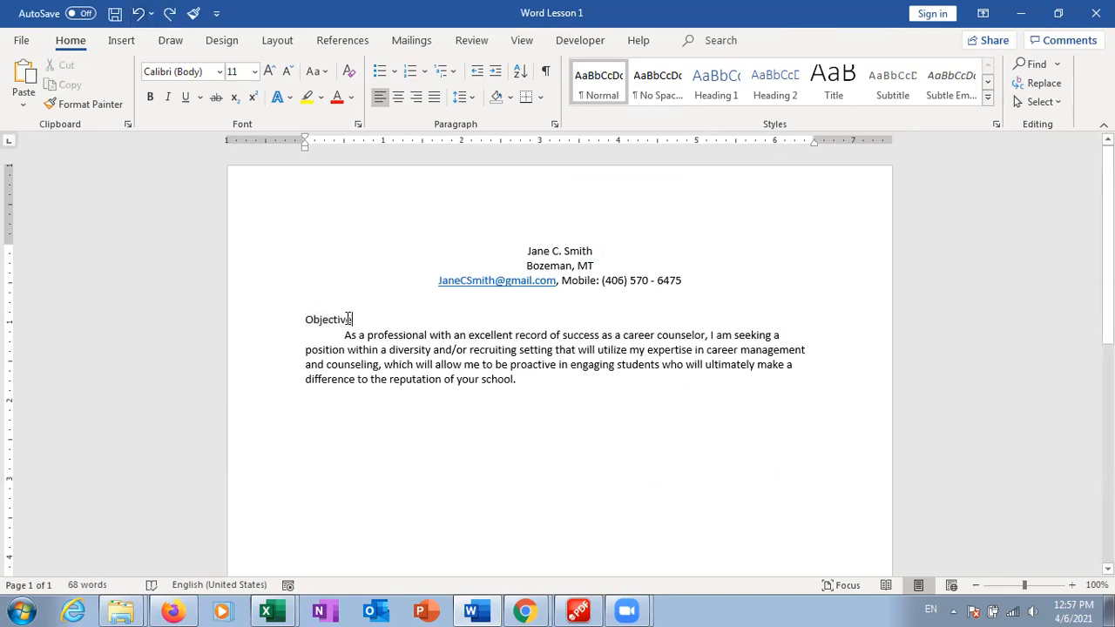
pyautogui.moveTo(352, 320); pyautogui.dragTo(307, 323)
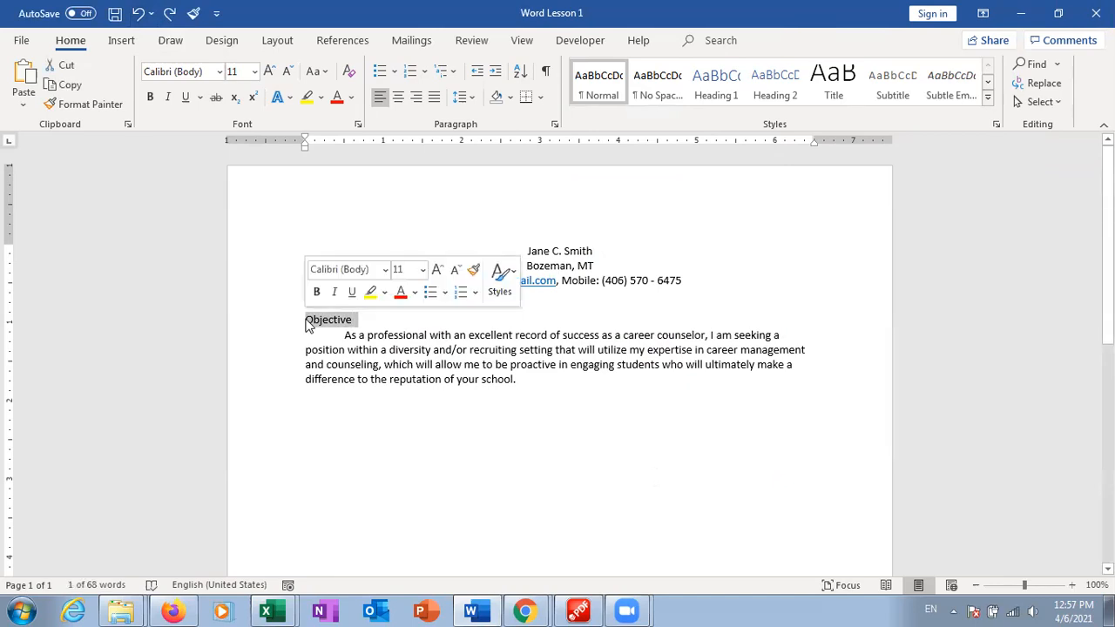
pyautogui.press('capslock')
pyautogui.write('O')
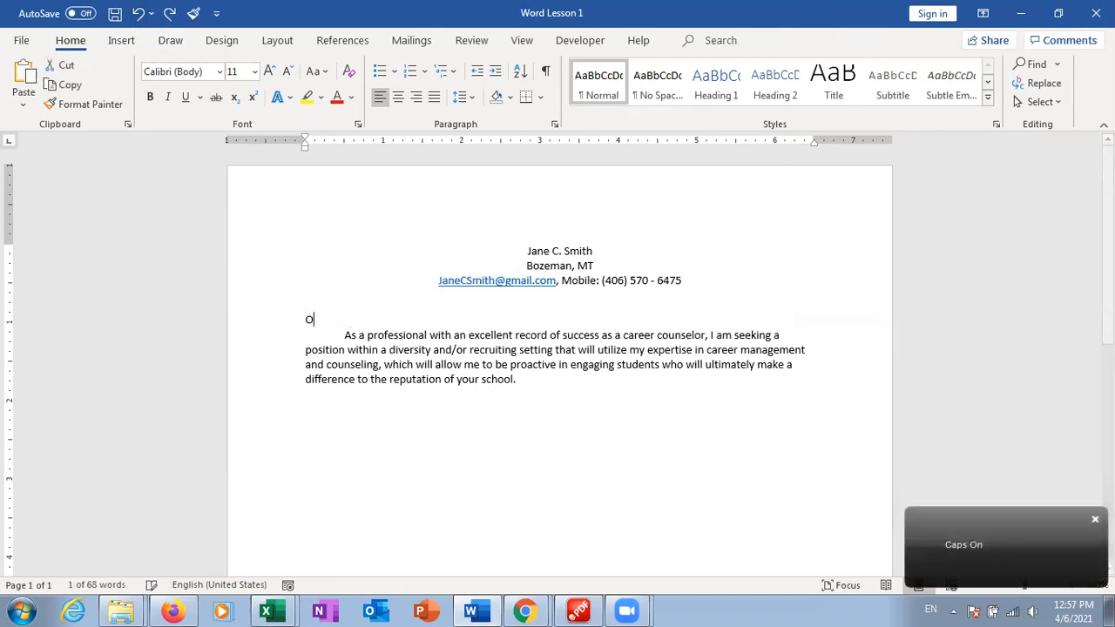
pyautogui.write('BJECTIVE')
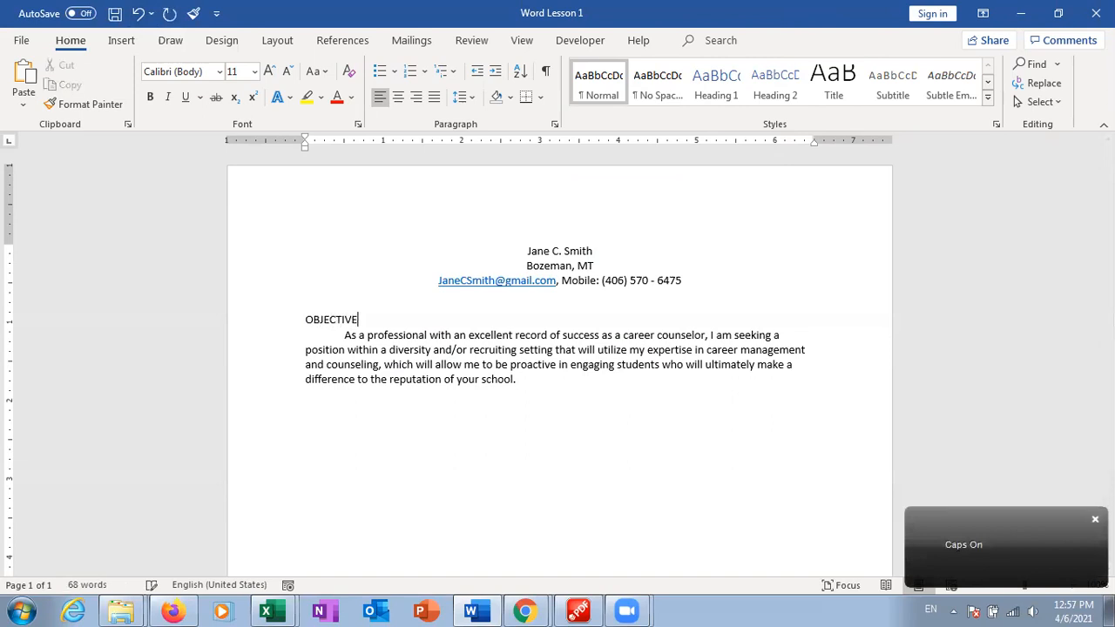
# Use Change Case to turn 'OBJECTIVE' into sentence case 'Objective'
pyautogui.moveTo(360, 319); pyautogui.dragTo(305, 320)
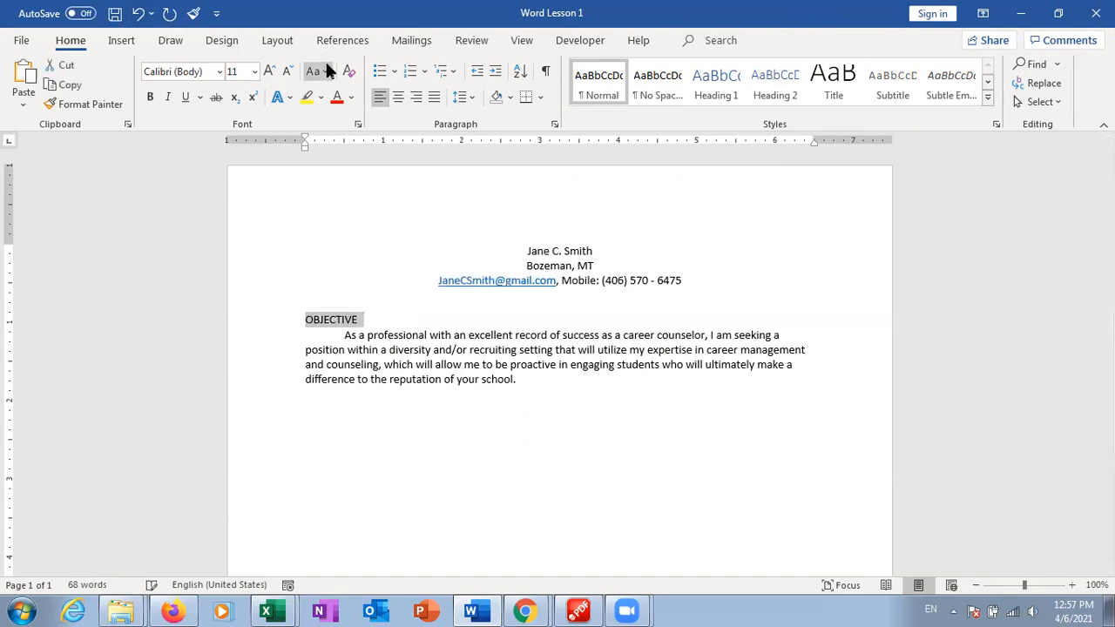
pyautogui.click(324, 71)
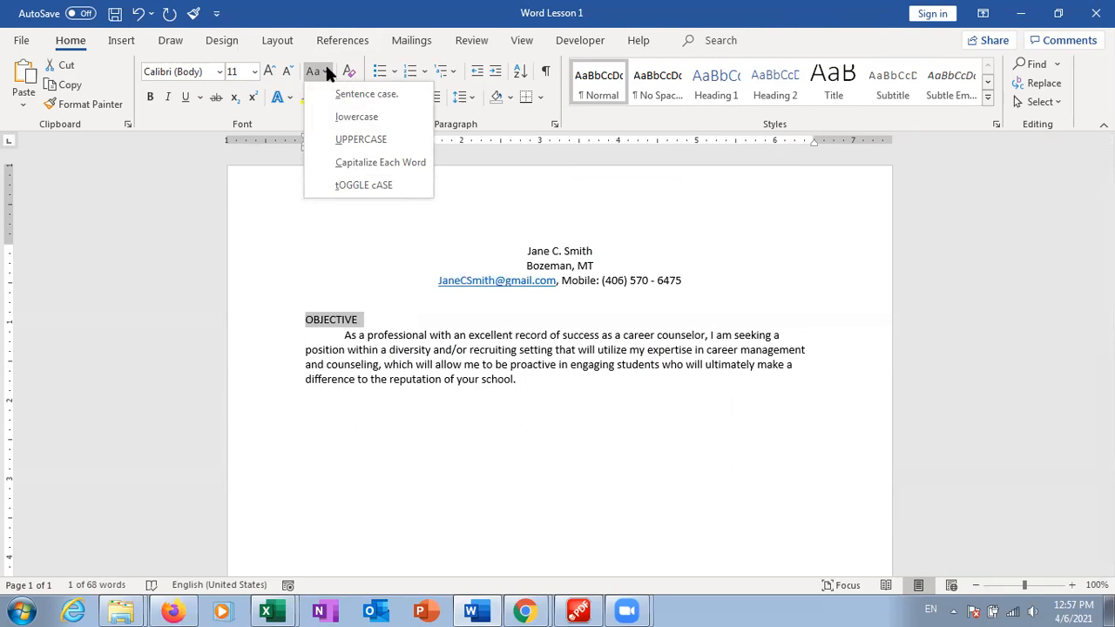
pyautogui.click(355, 186)
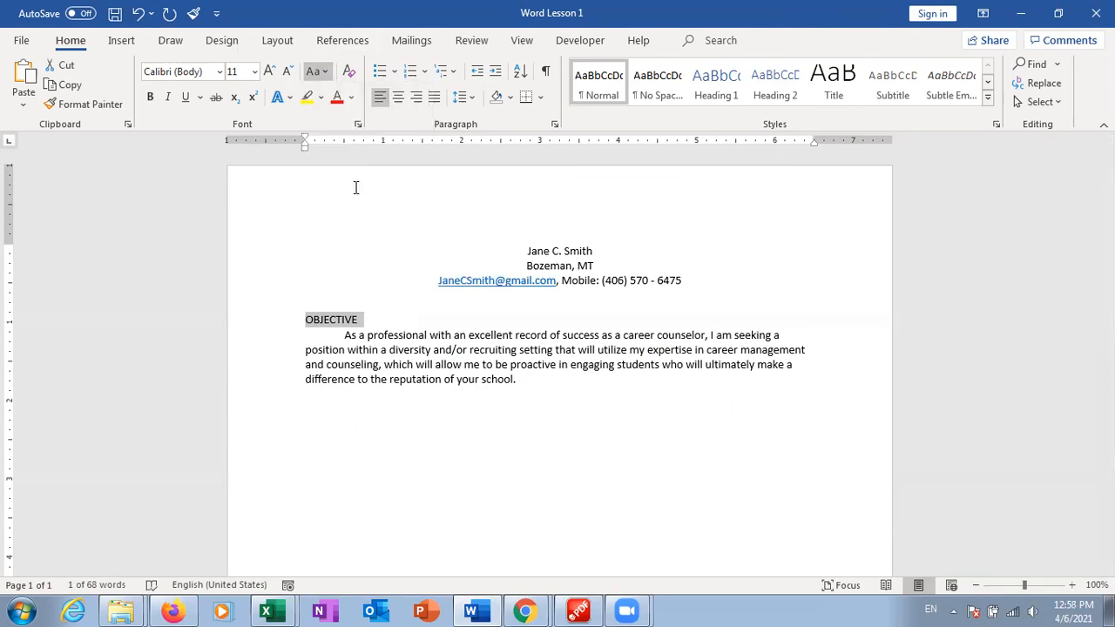
pyautogui.click(317, 71)
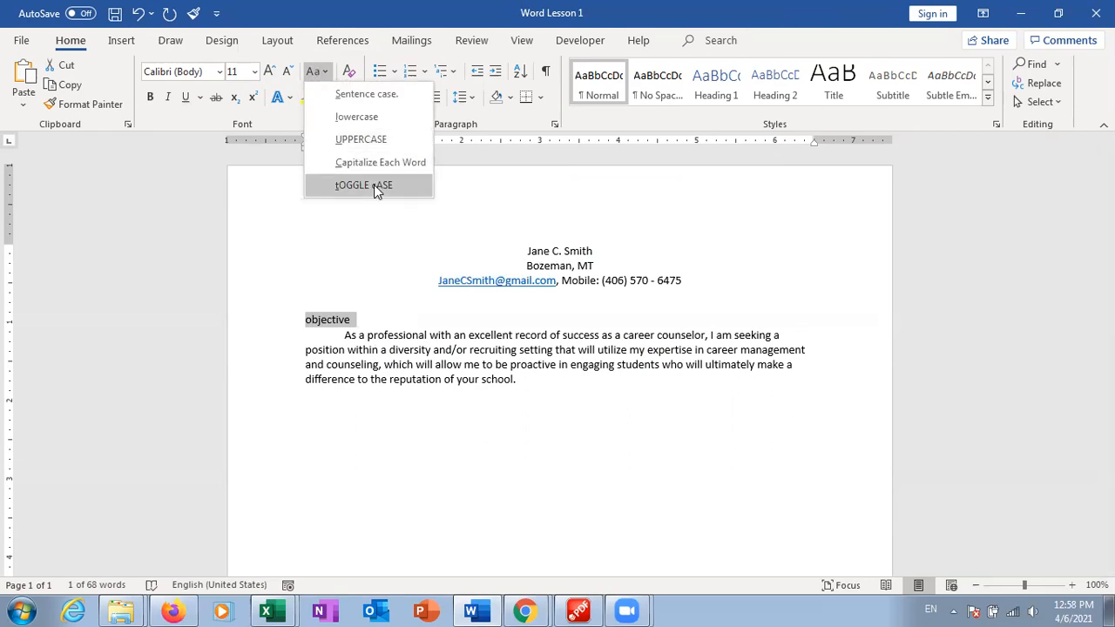
pyautogui.click(375, 186)
pyautogui.click(321, 73)
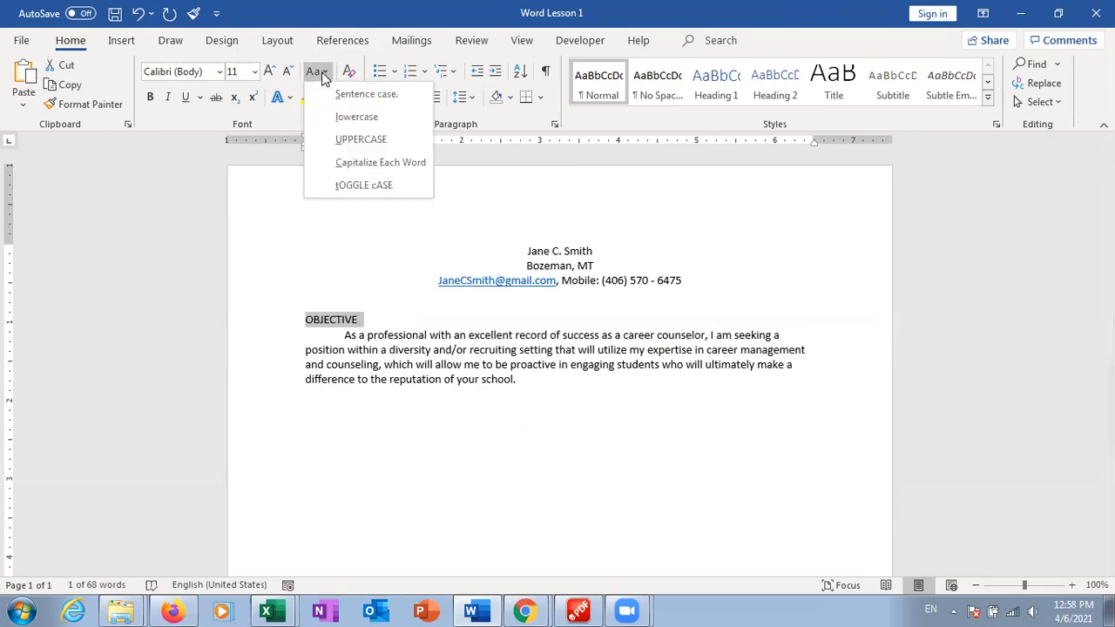
pyautogui.click(351, 91)
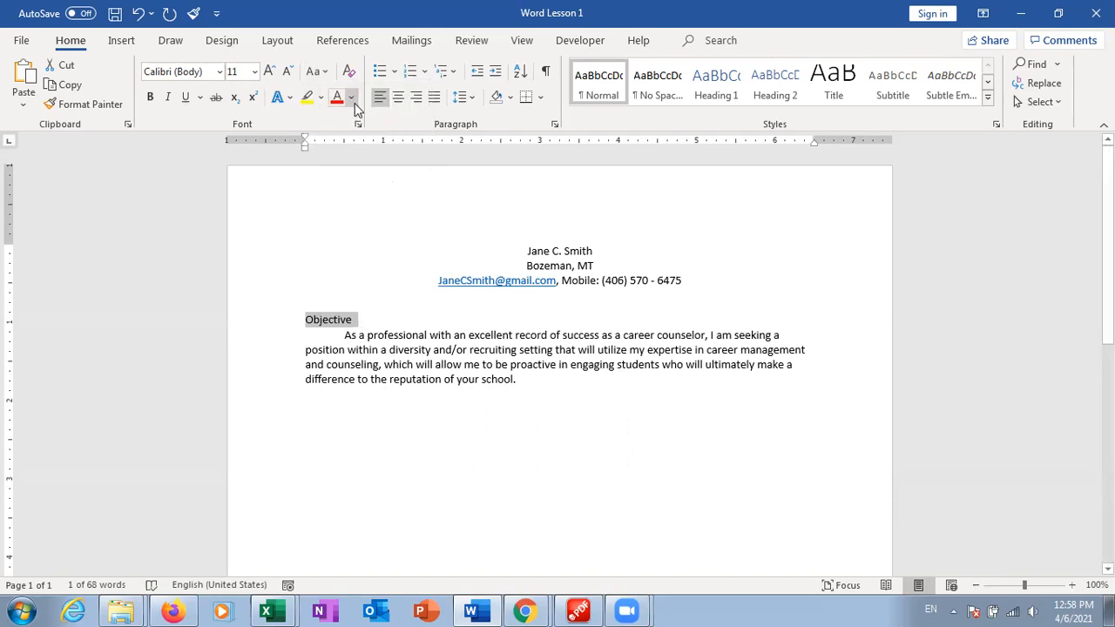
pyautogui.click(319, 73)
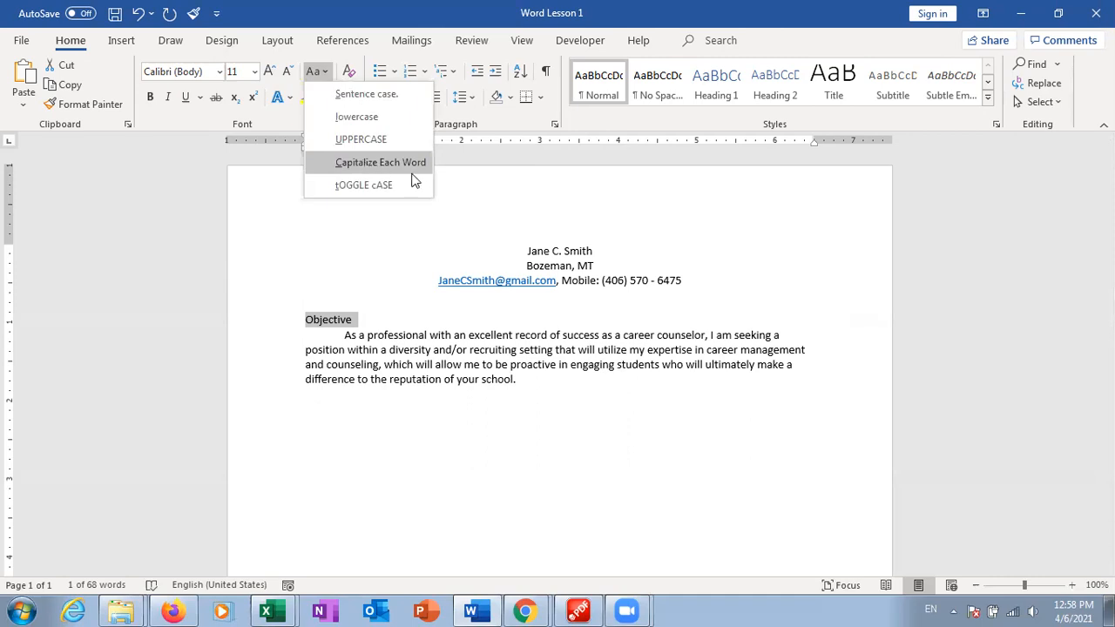
pyautogui.click(442, 355)
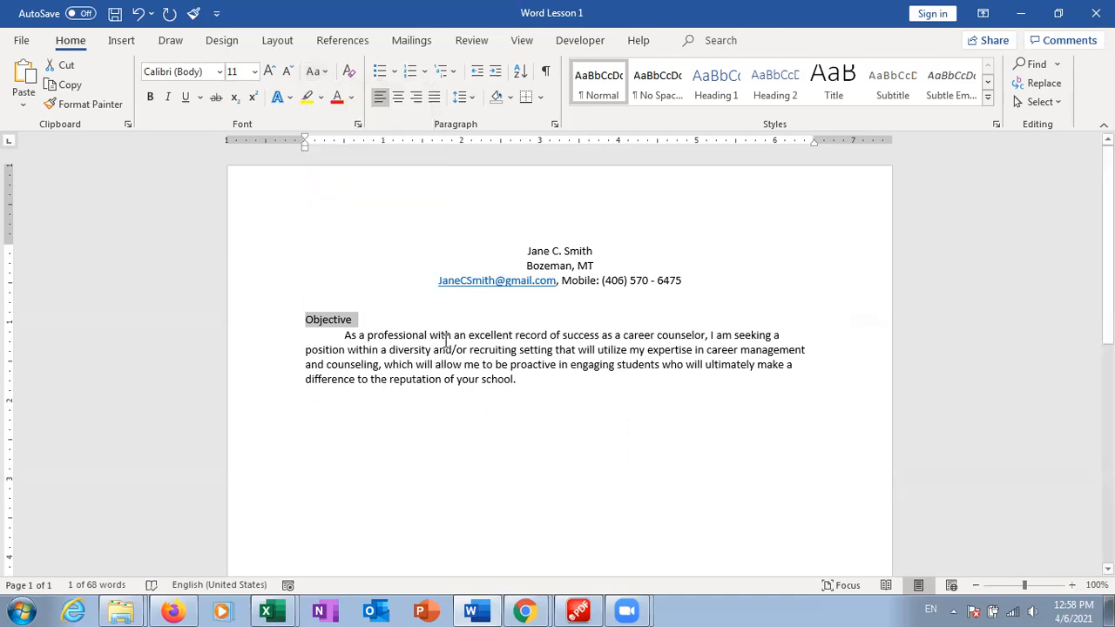
pyautogui.click(517, 379)
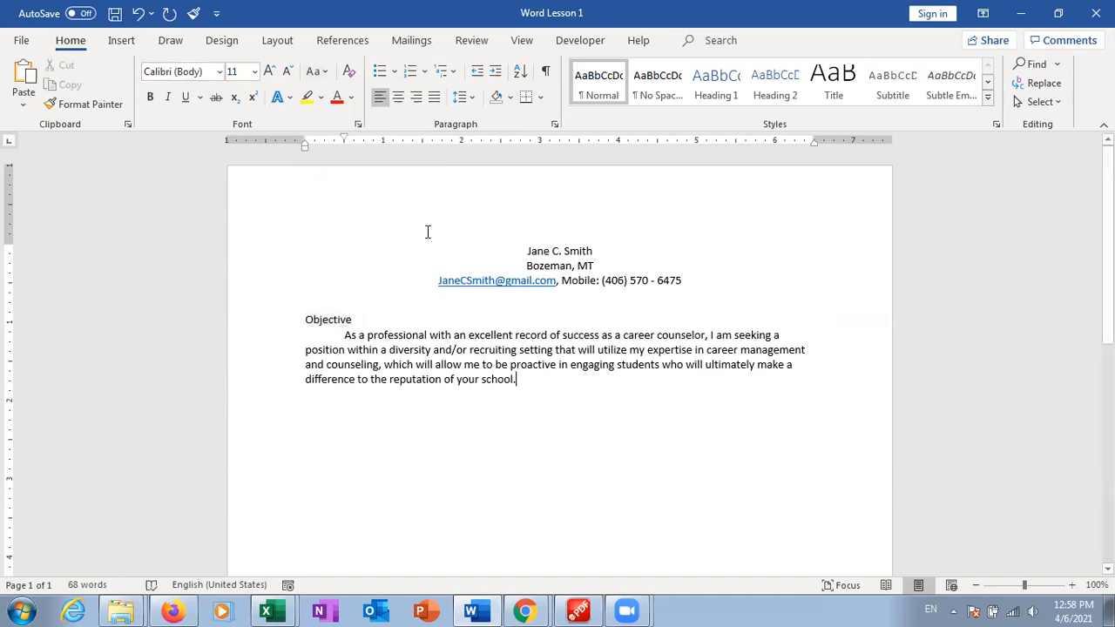
# Select all the resume text and apply Times New Roman at 12 pt
pyautogui.moveTo(524, 378); pyautogui.dragTo(426, 225)
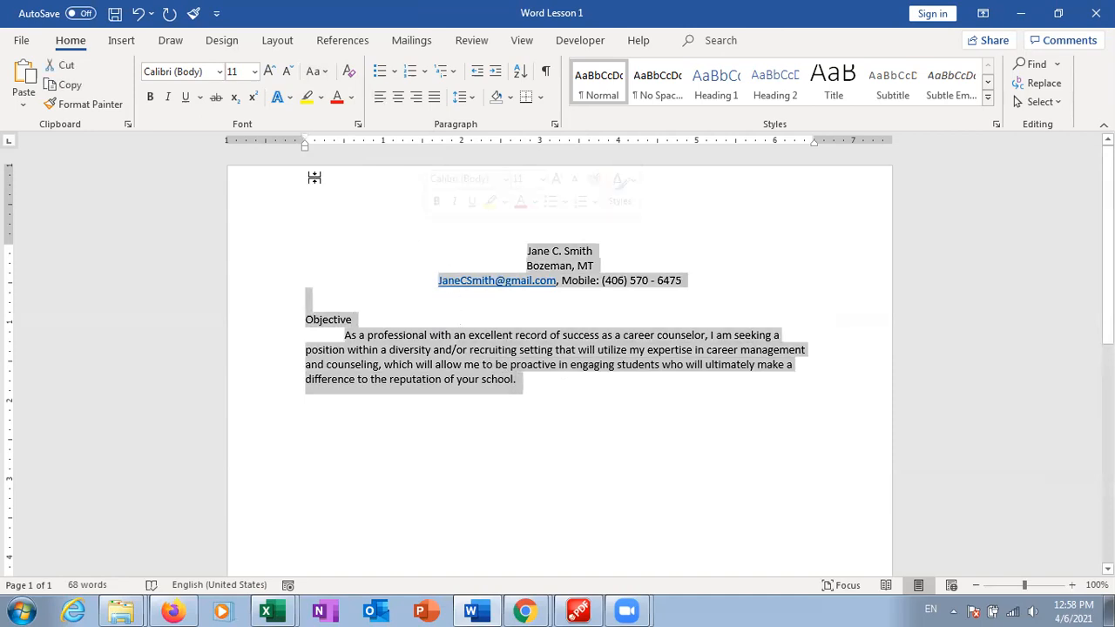
pyautogui.click(219, 75)
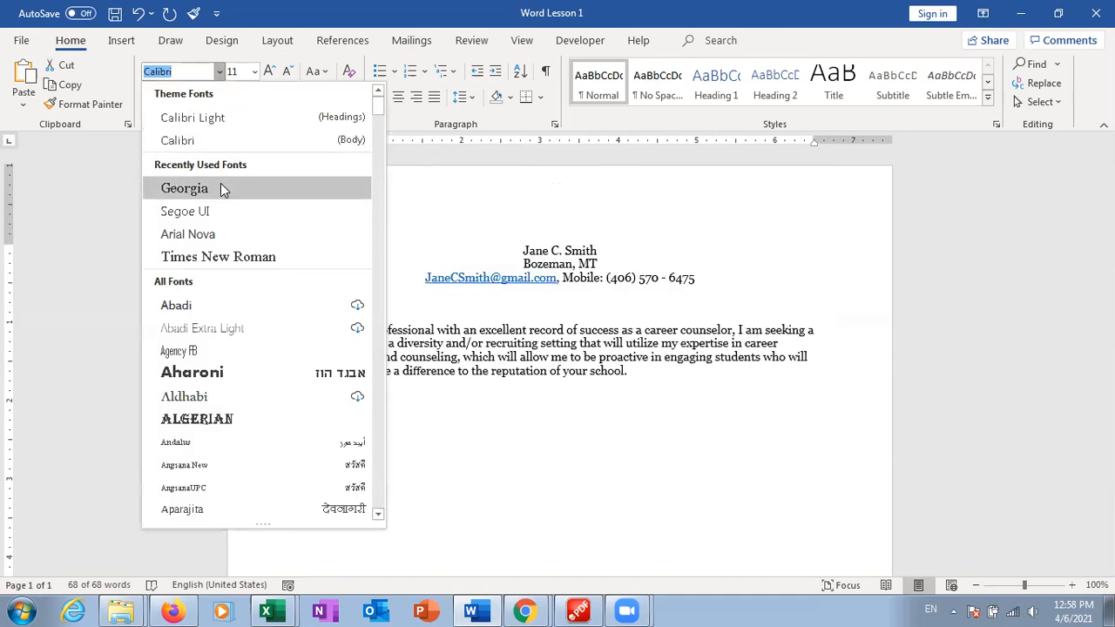
pyautogui.click(231, 258)
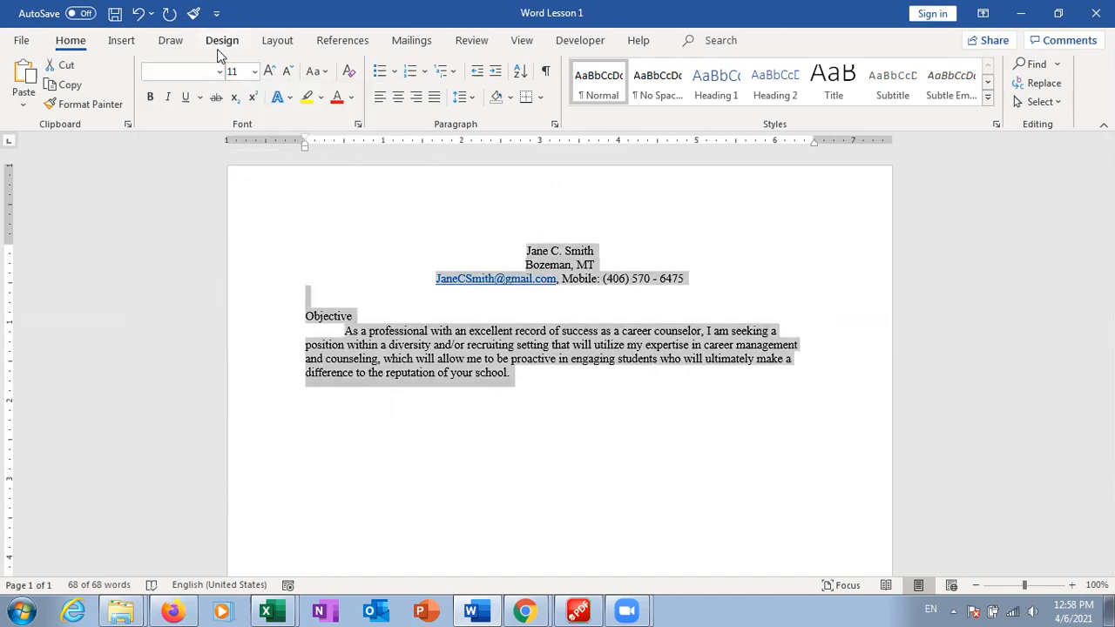
pyautogui.click(255, 73)
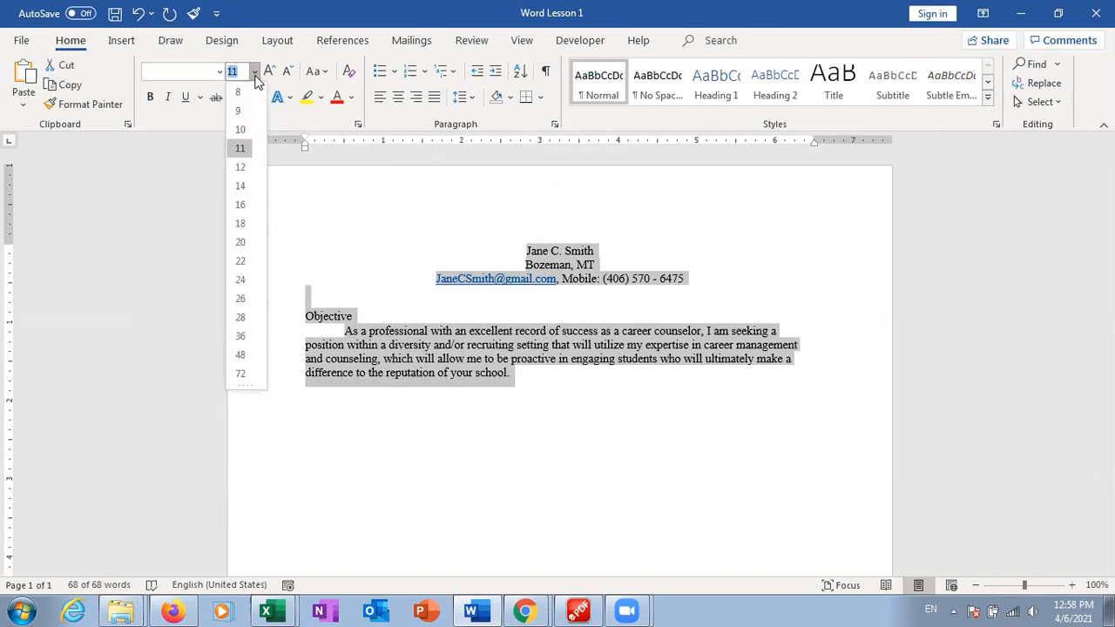
pyautogui.click(243, 178)
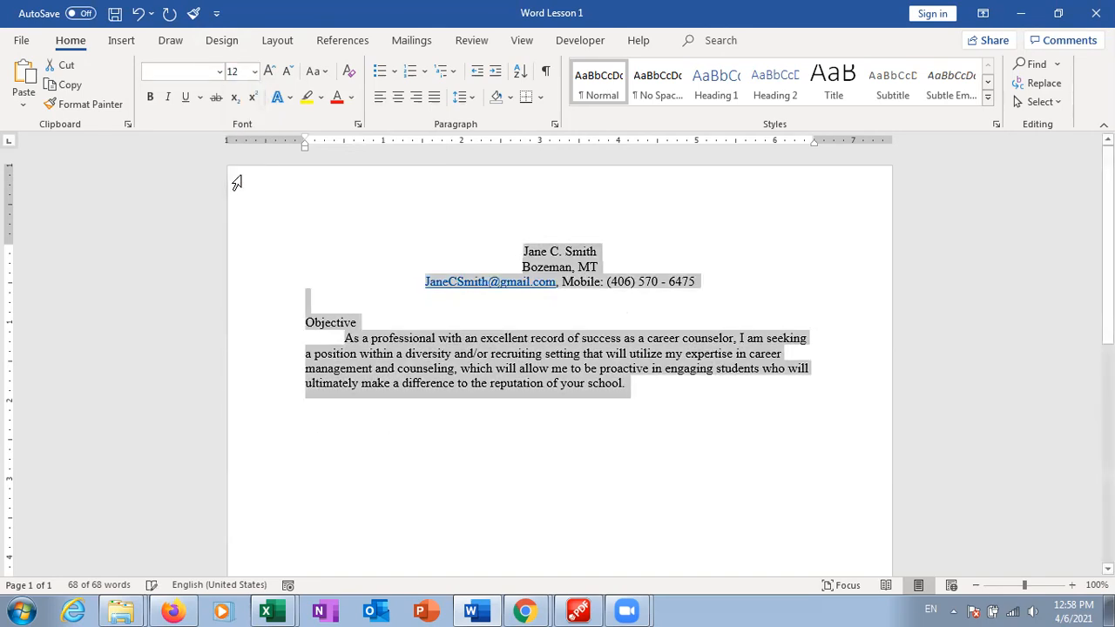
pyautogui.click(566, 354)
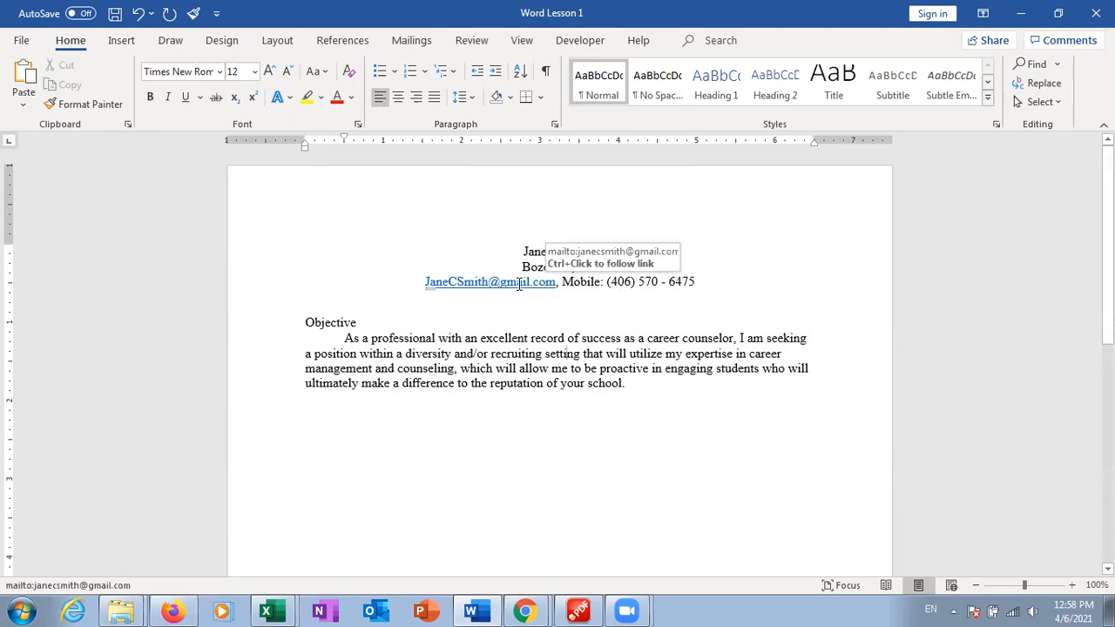
# Select the header's e-mail hyperlink and open its AutoCorrect Options menu
pyautogui.doubleClick(451, 283)
pyautogui.moveTo(440, 303)
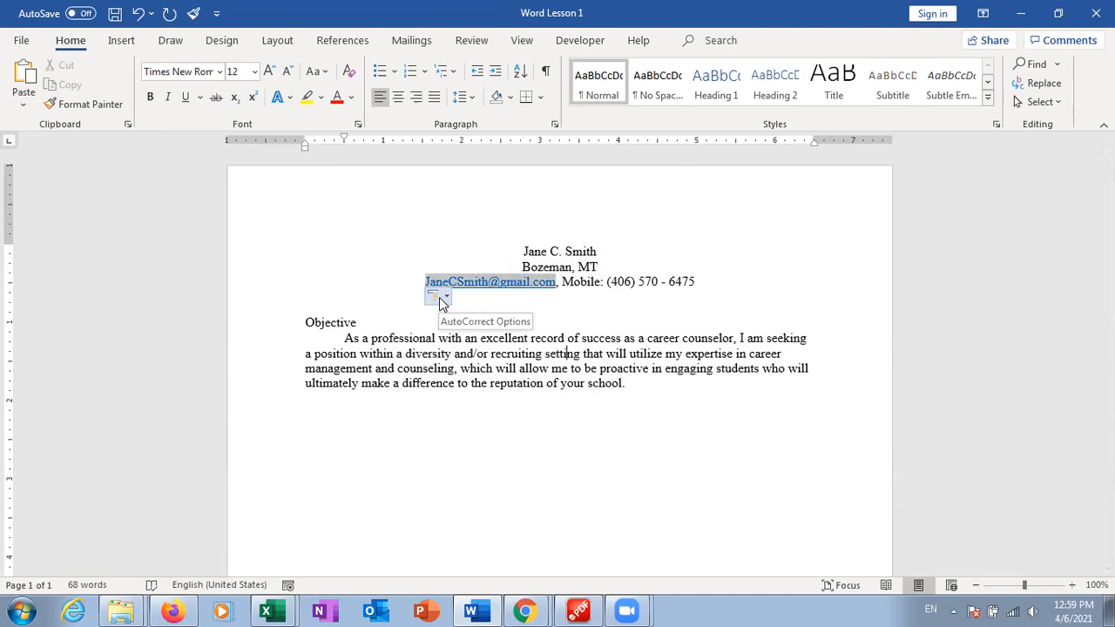
pyautogui.click(442, 298)
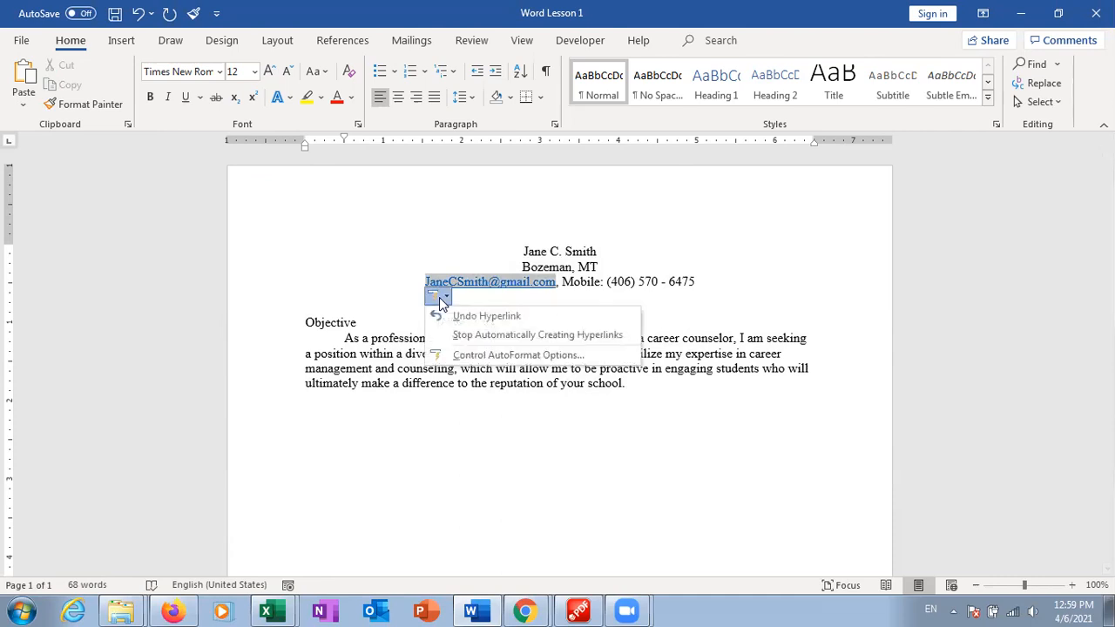
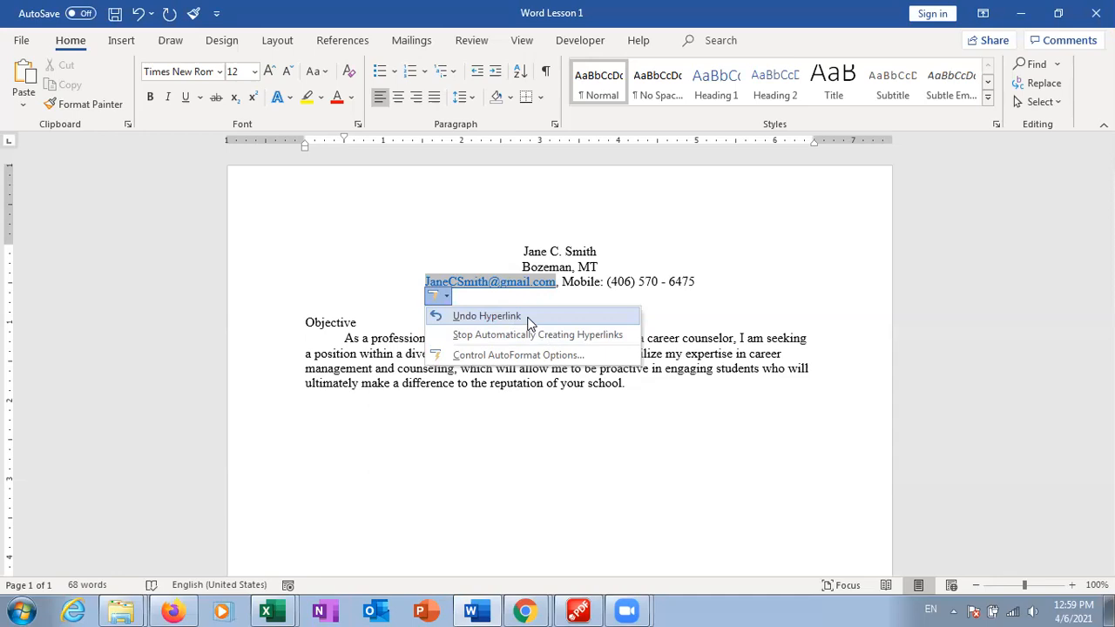
# Choose Undo Hyperlink so the header's e-mail address becomes plain text
pyautogui.click(529, 317)
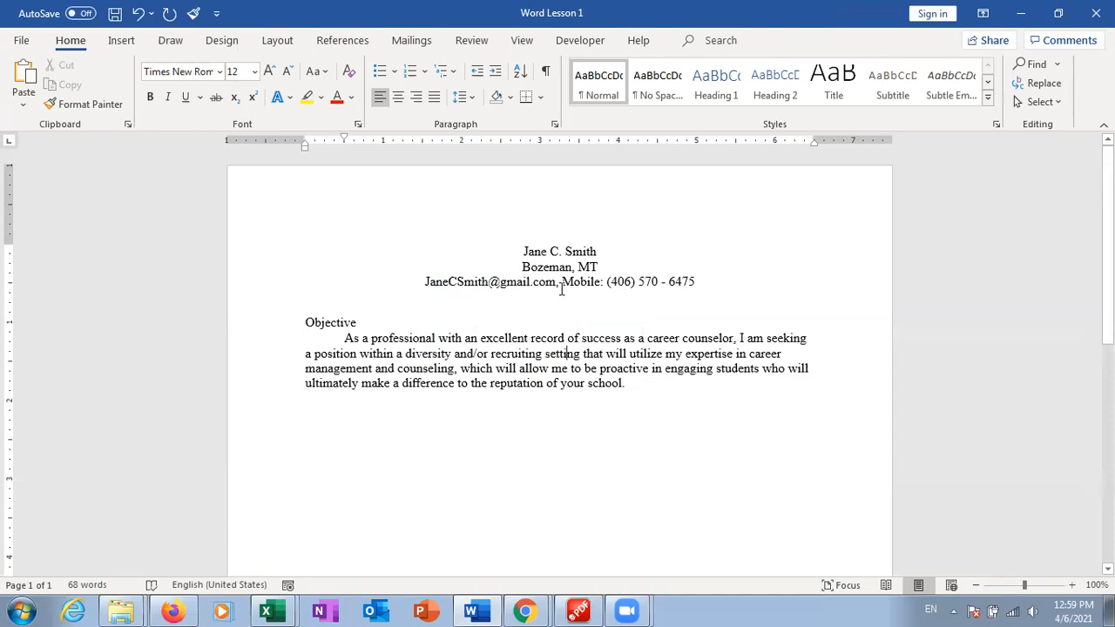
pyautogui.click(562, 285)
pyautogui.press('BackSpace')
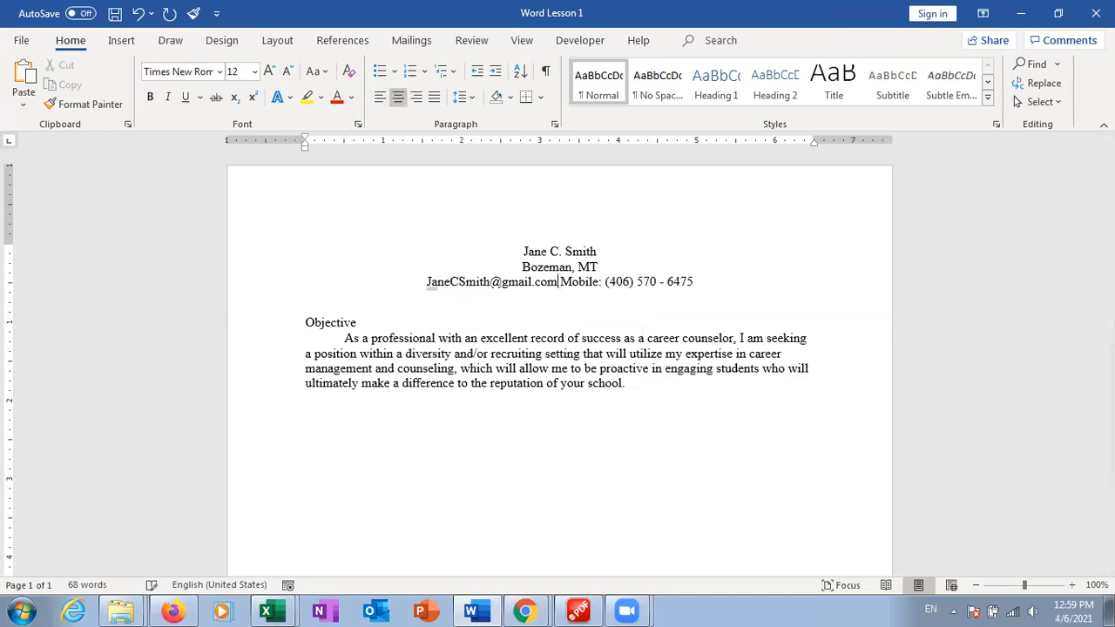
pyautogui.click(539, 97)
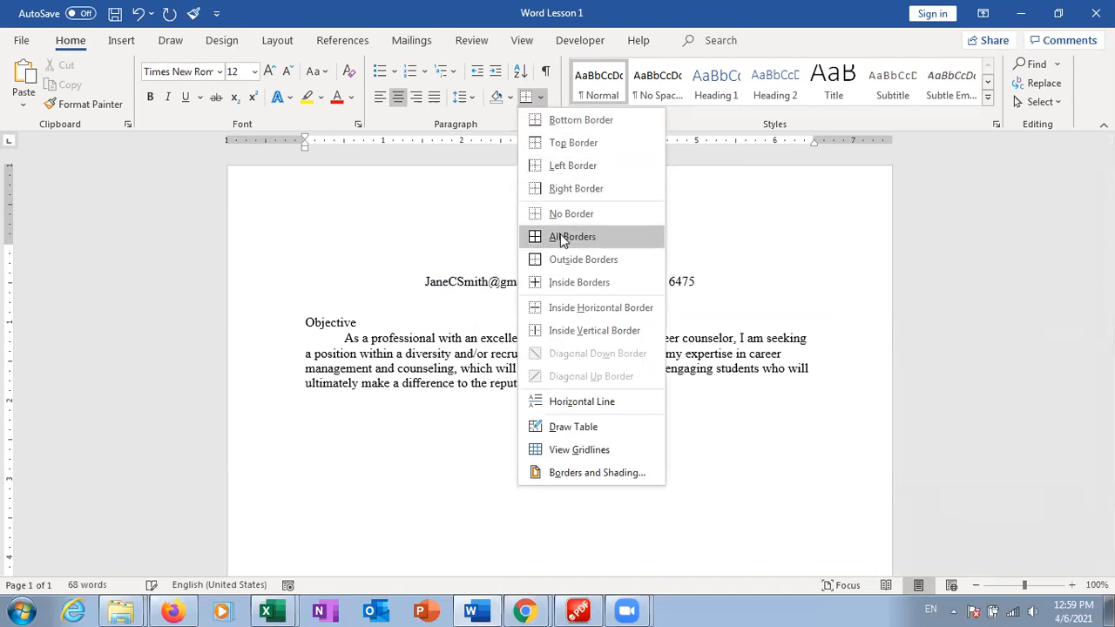
pyautogui.click(574, 331)
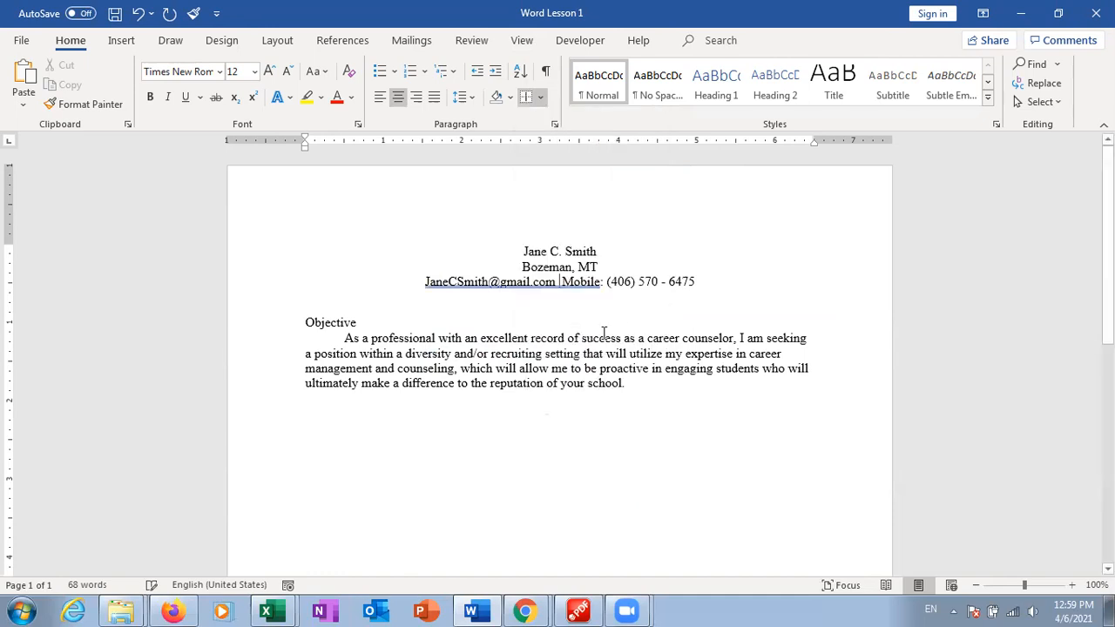
pyautogui.click(558, 281)
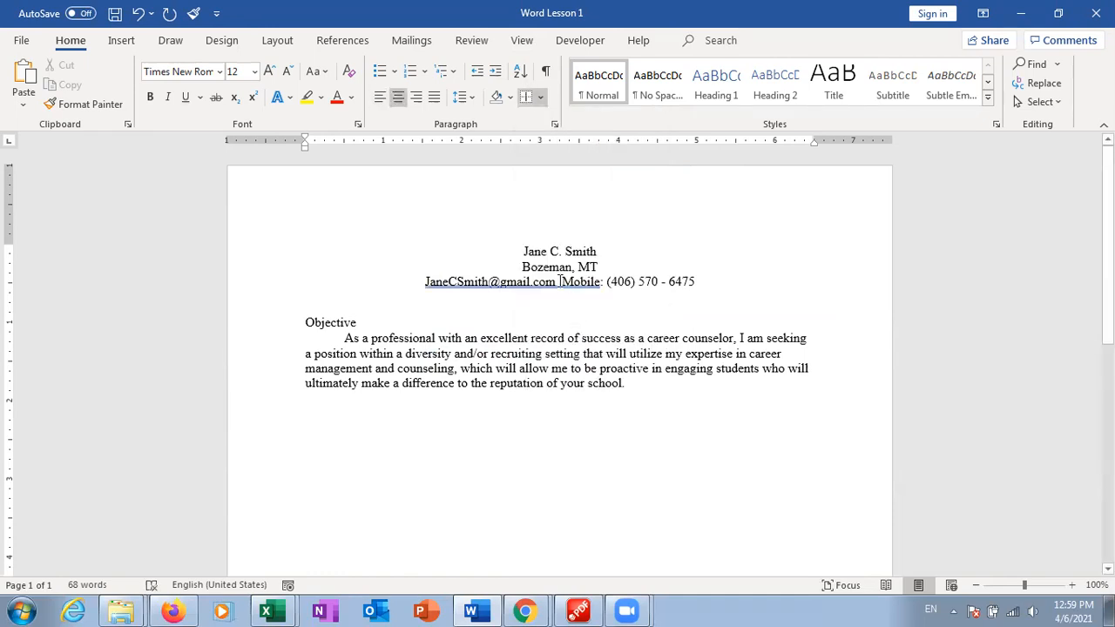
pyautogui.click(541, 99)
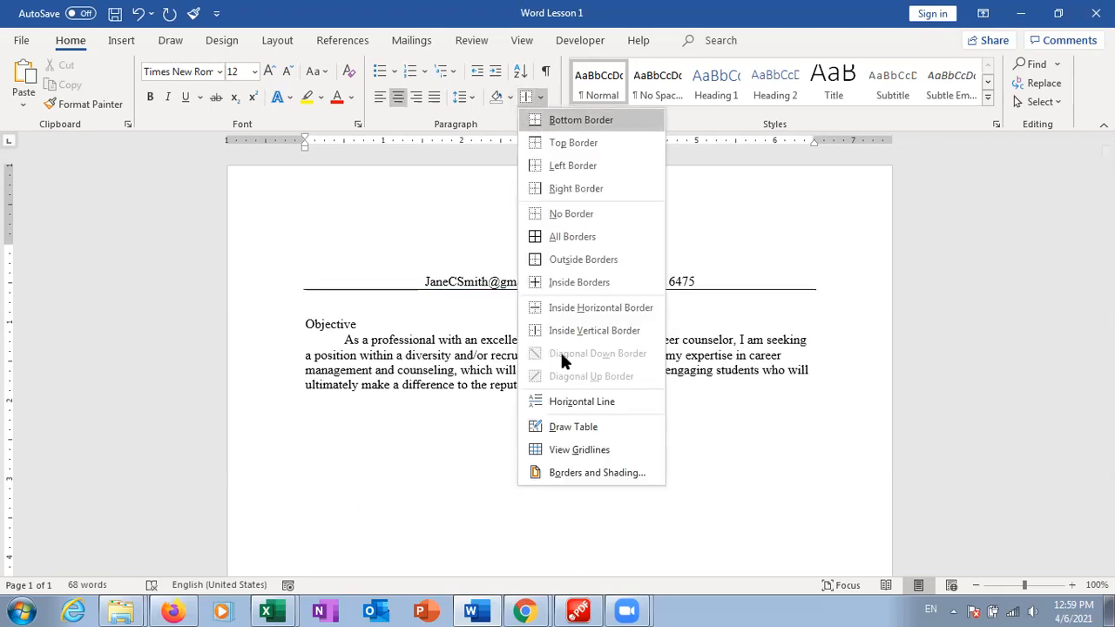
pyautogui.click(568, 427)
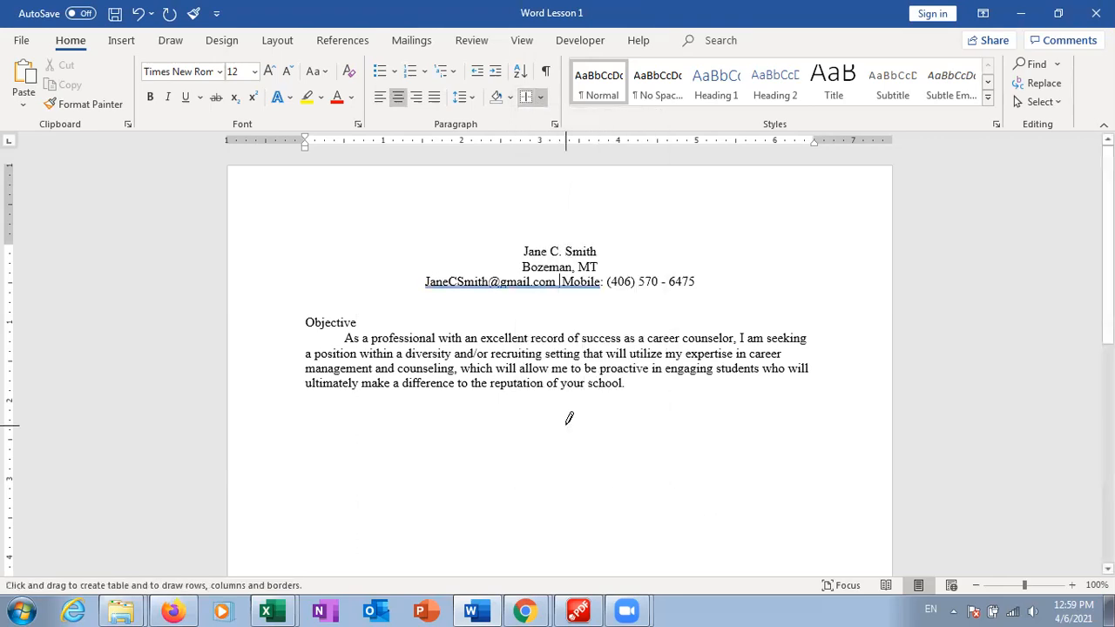
pyautogui.moveTo(560, 284); pyautogui.dragTo(575, 294)
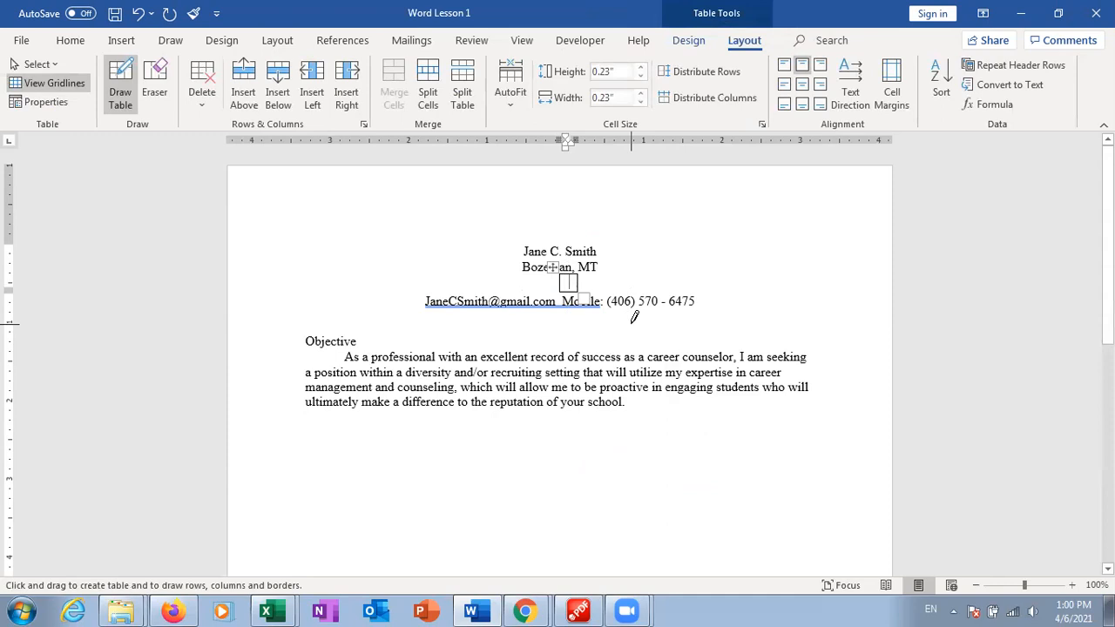
pyautogui.hotkey('ctrl', 'z')
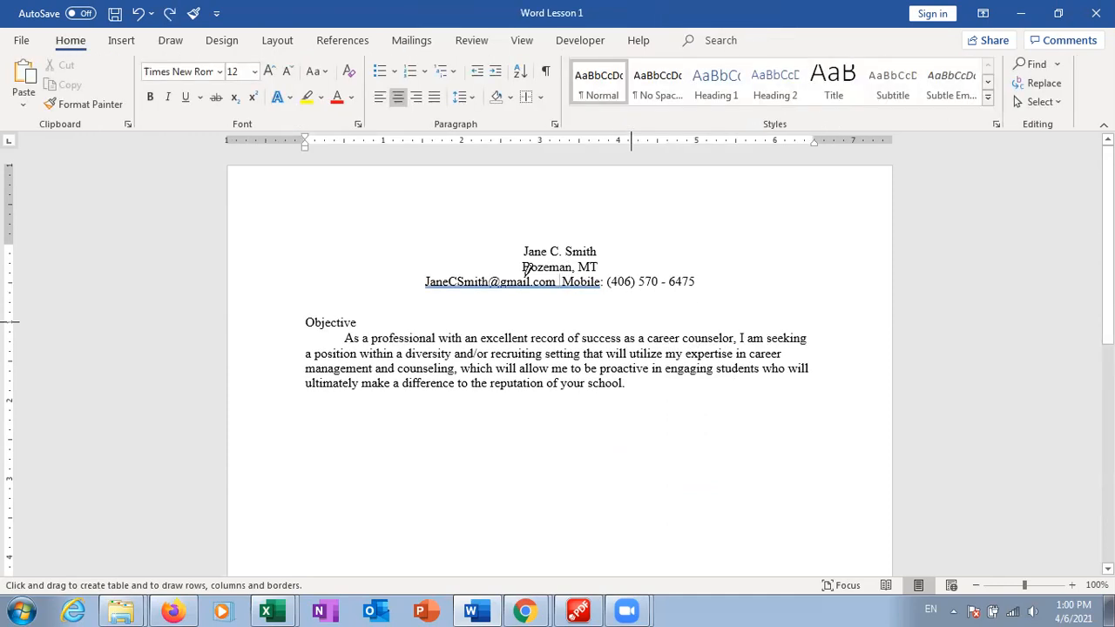
pyautogui.press('Escape')
pyautogui.write(',')
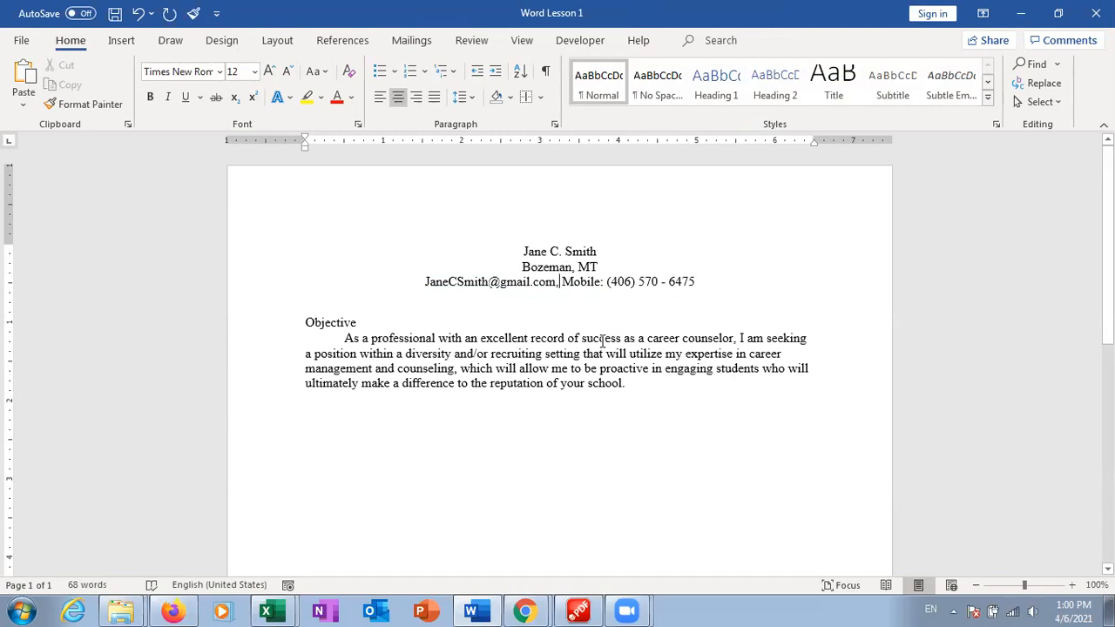
pyautogui.click(667, 388)
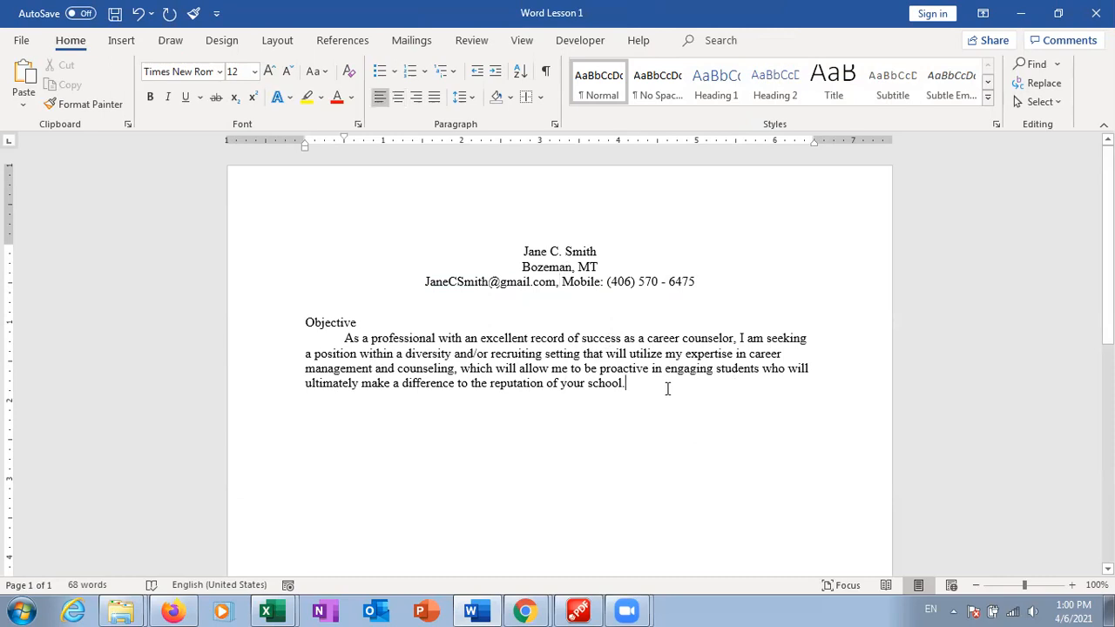
# Make the Objective heading bold and underlined
pyautogui.moveTo(358, 323); pyautogui.dragTo(305, 323)
pyautogui.click(149, 96)
pyautogui.click(186, 97)
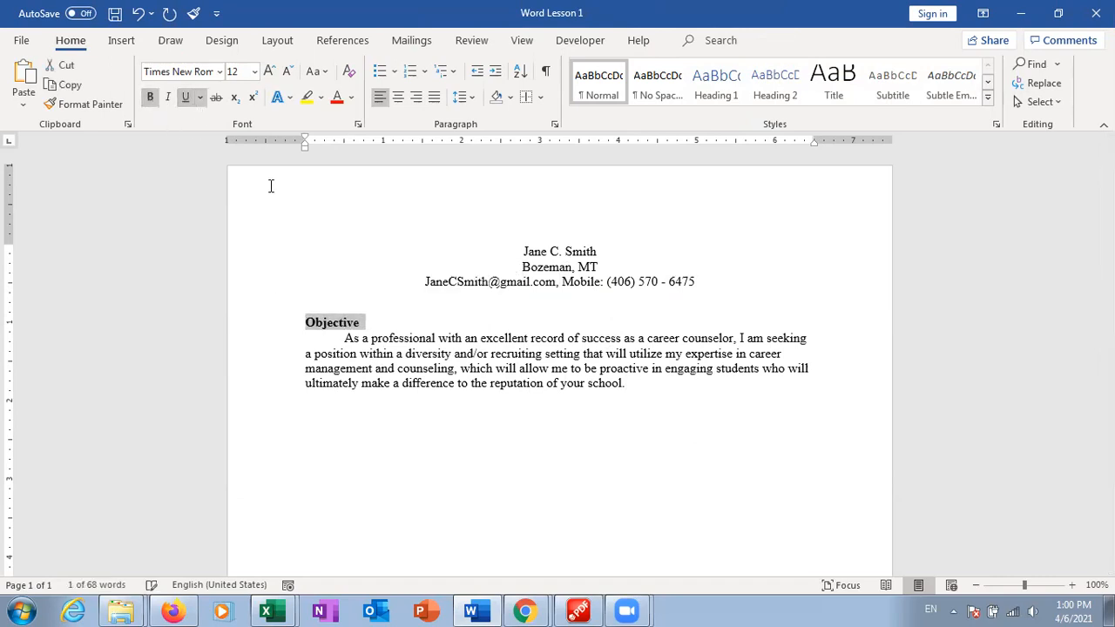
# Start a new line after 'school.' with the first-line indent removed
pyautogui.click(695, 403)
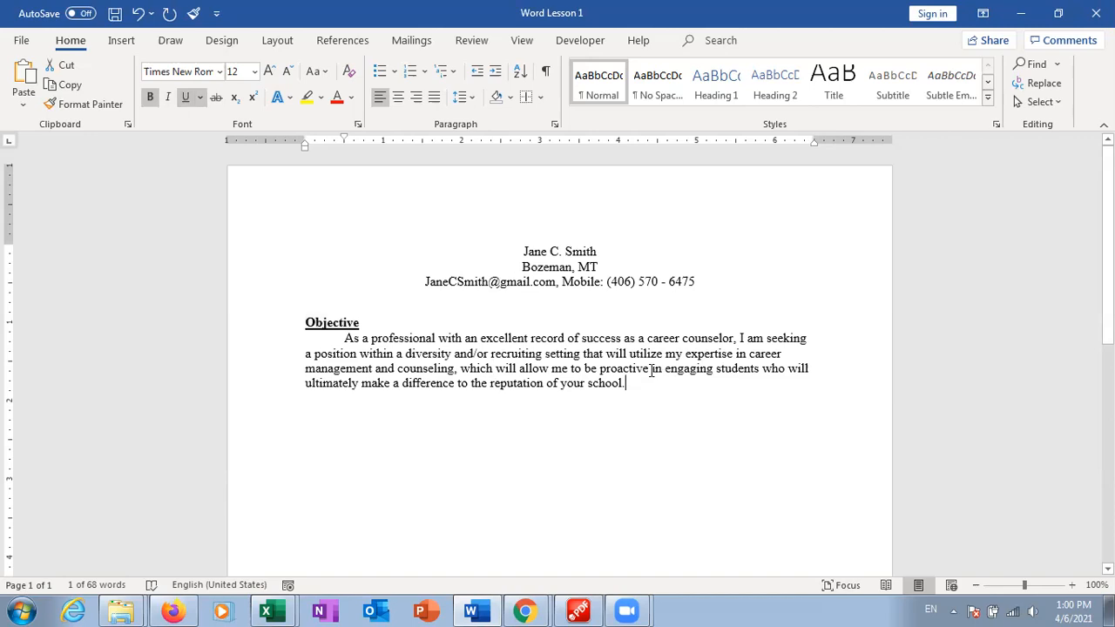
pyautogui.press('Return')
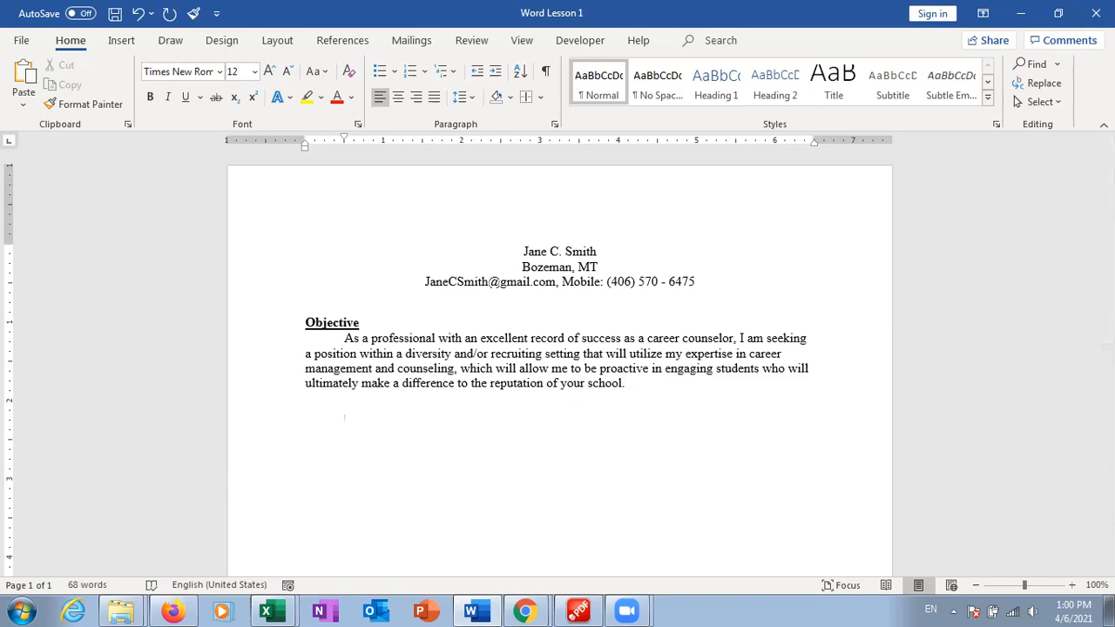
pyautogui.press('BackSpace')
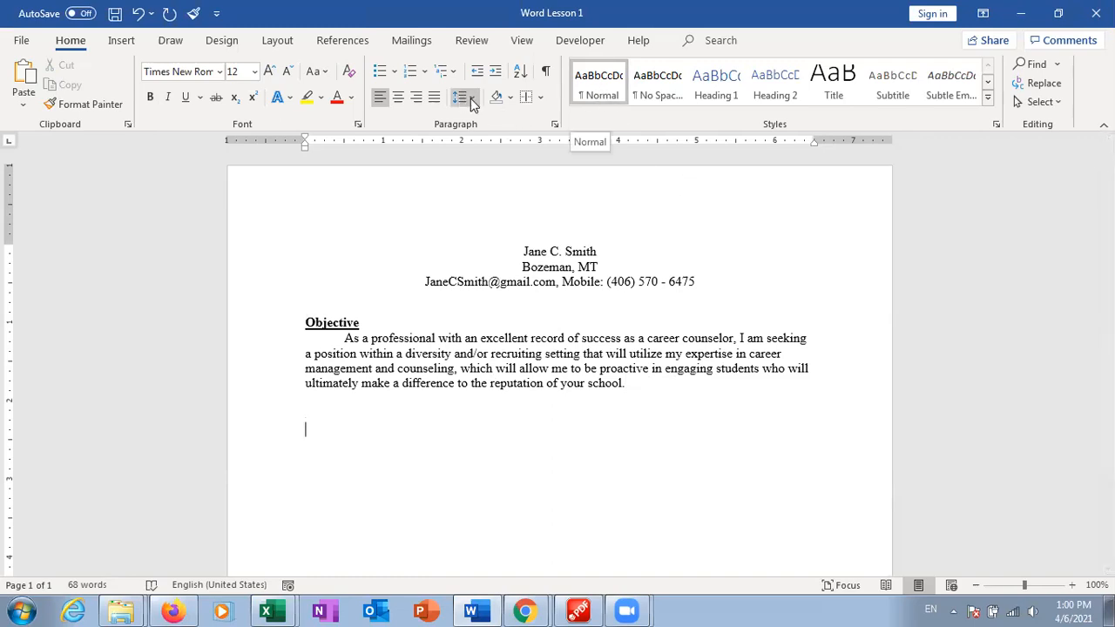
# Set Spacing After to 0 pt and type the heading 'Summary of Qualification'
pyautogui.click(555, 126)
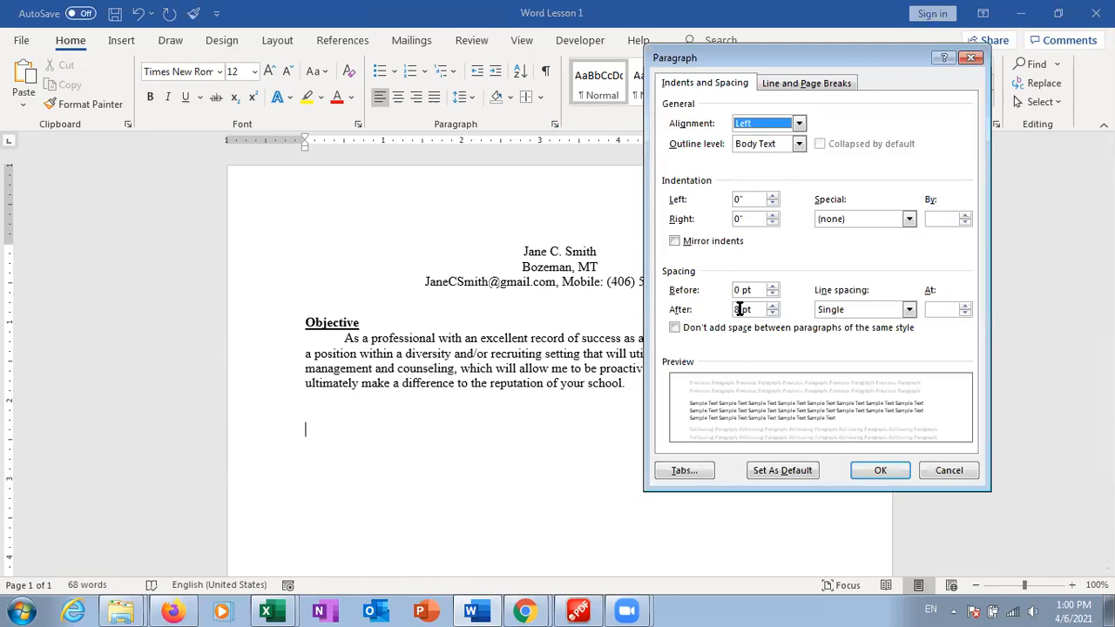
pyautogui.click(771, 313)
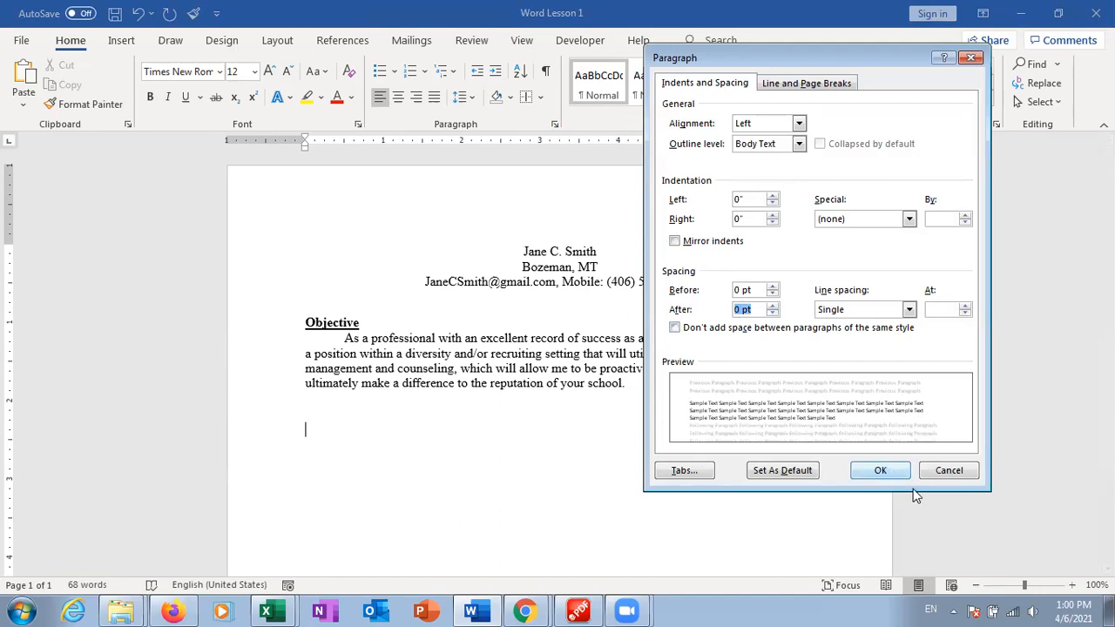
pyautogui.click(889, 467)
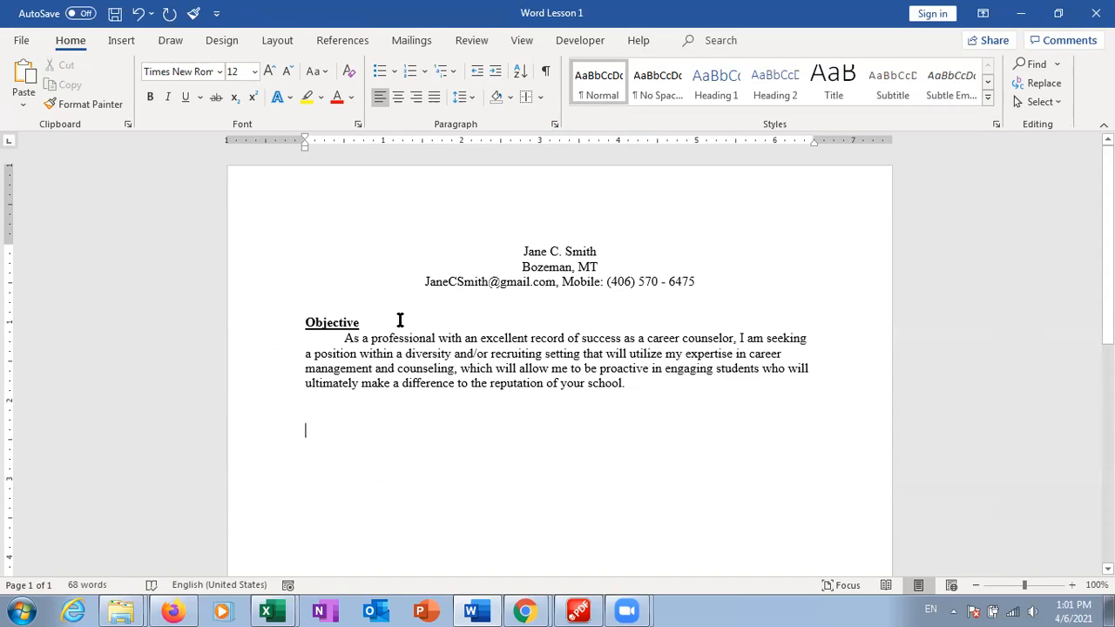
pyautogui.write('S')
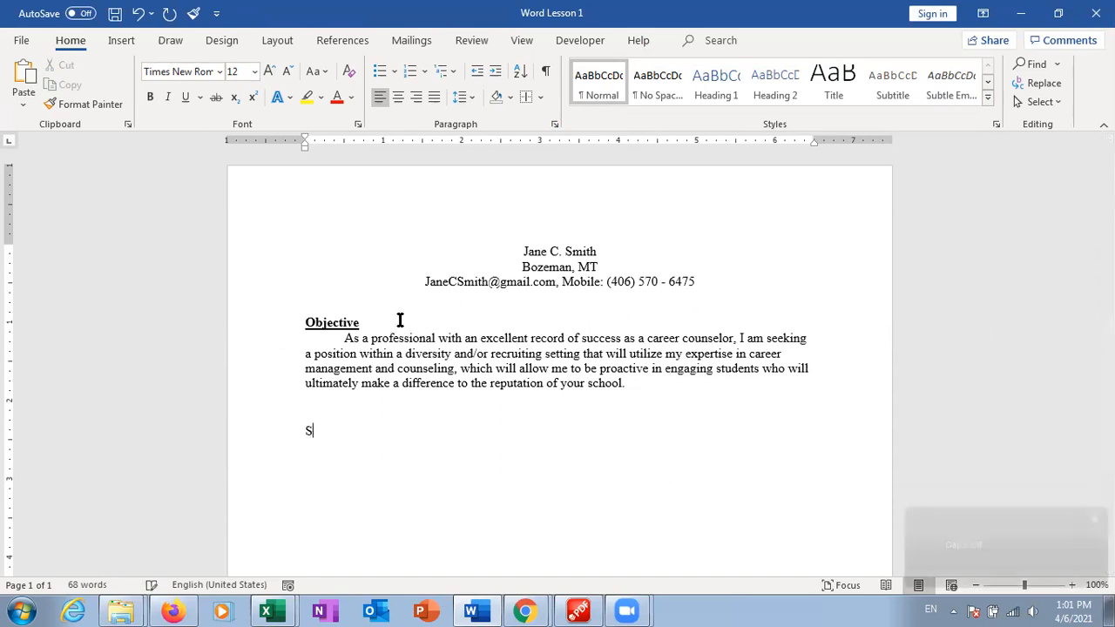
pyautogui.write('ummary of')
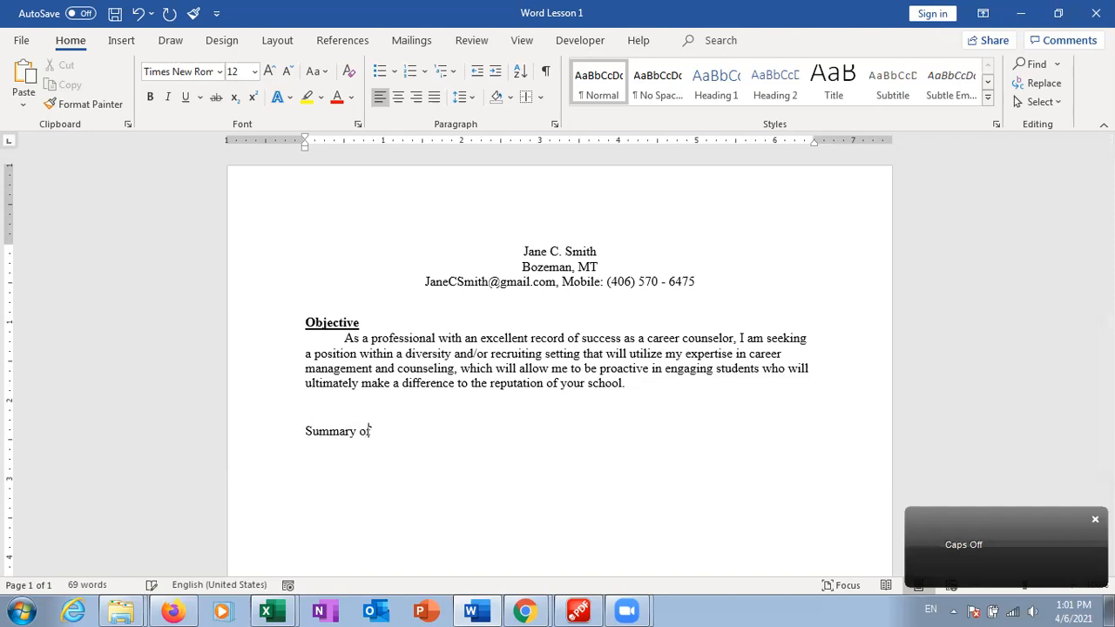
pyautogui.write(' Qualification')
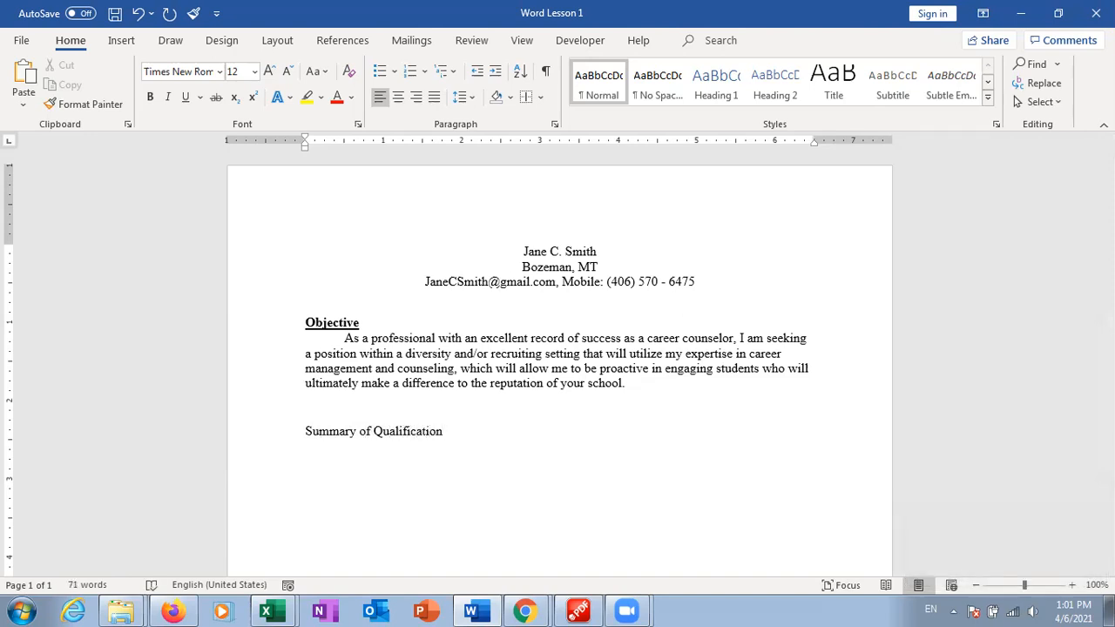
pyautogui.click(334, 320)
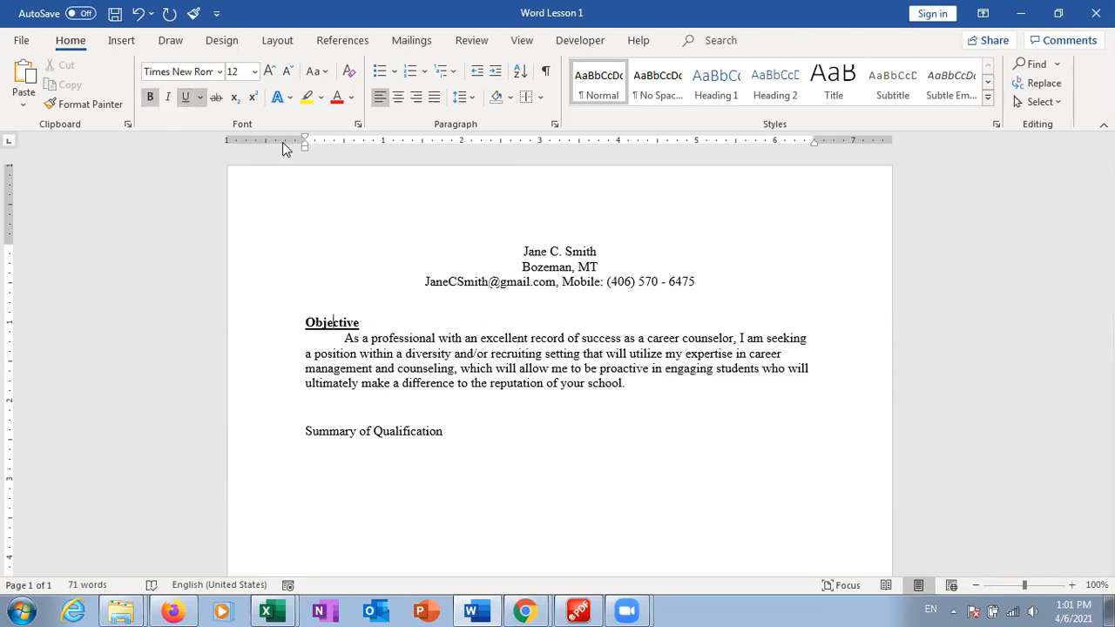
# Format-paint Objective's bold underline onto 'Summary of Qualification' and add a plain new line below
pyautogui.click(87, 108)
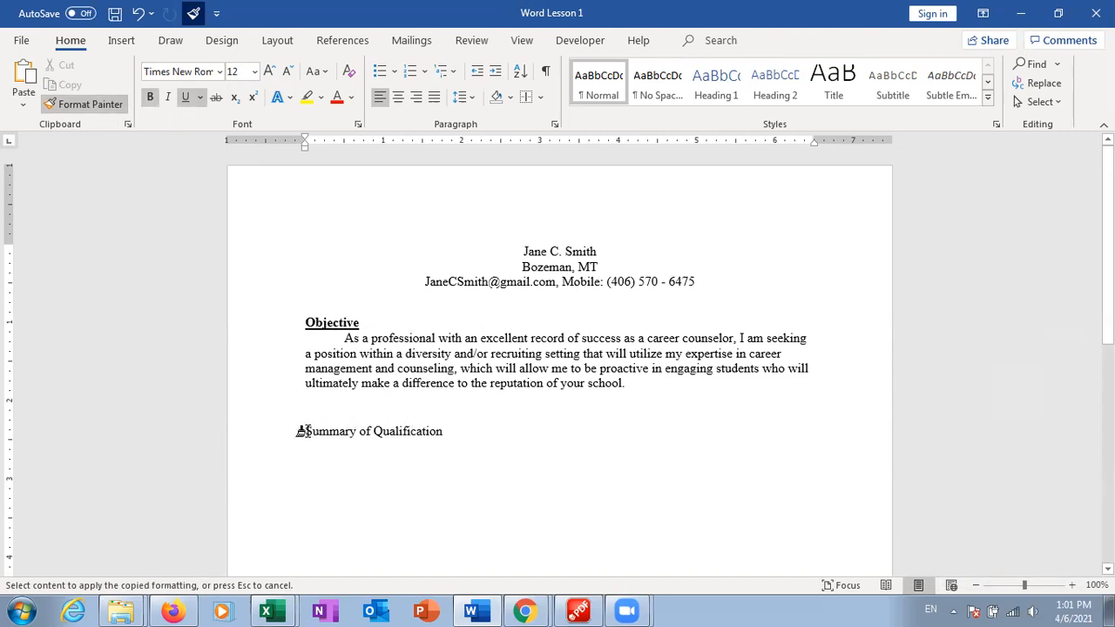
pyautogui.moveTo(302, 431); pyautogui.dragTo(440, 433)
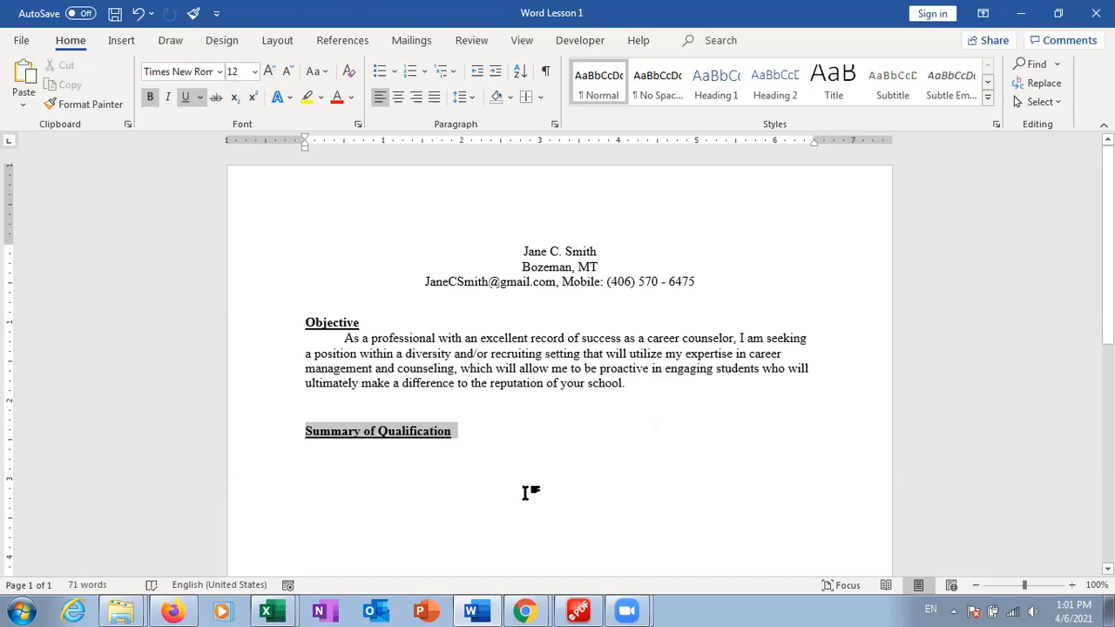
pyautogui.click(520, 433)
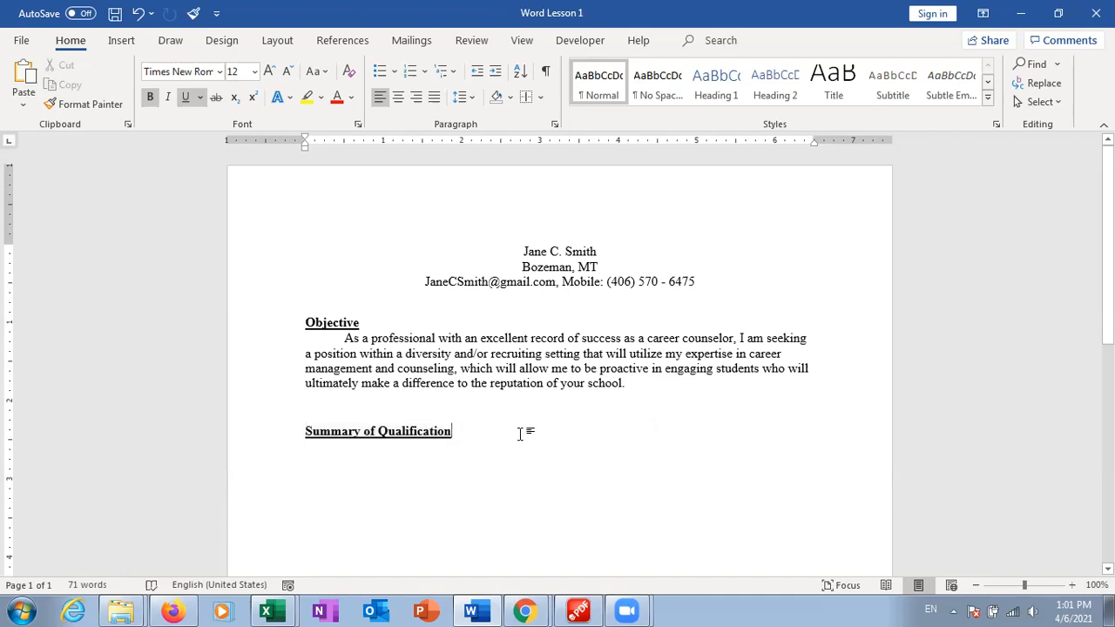
pyautogui.click(150, 97)
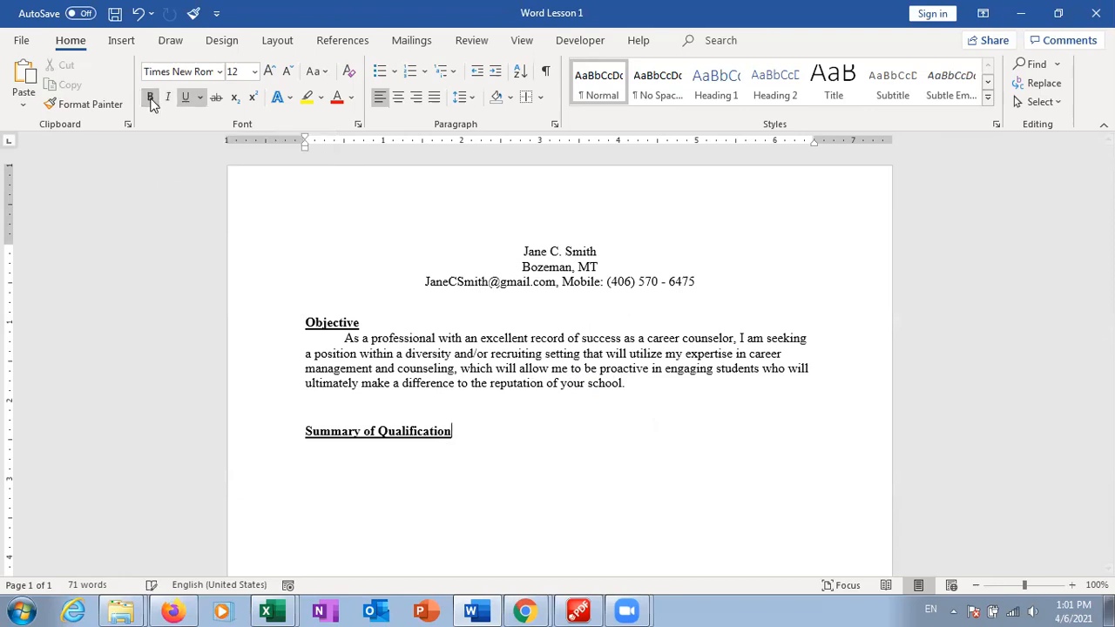
pyautogui.click(183, 100)
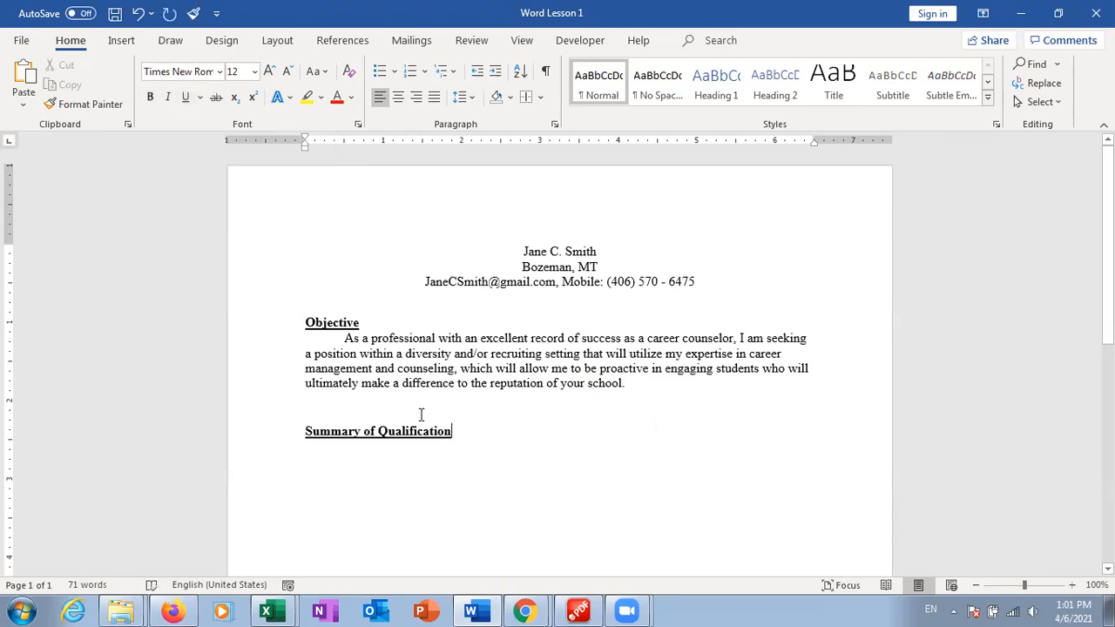
pyautogui.press('Return')
pyautogui.moveTo(478, 353); pyautogui.dragTo(535, 369)
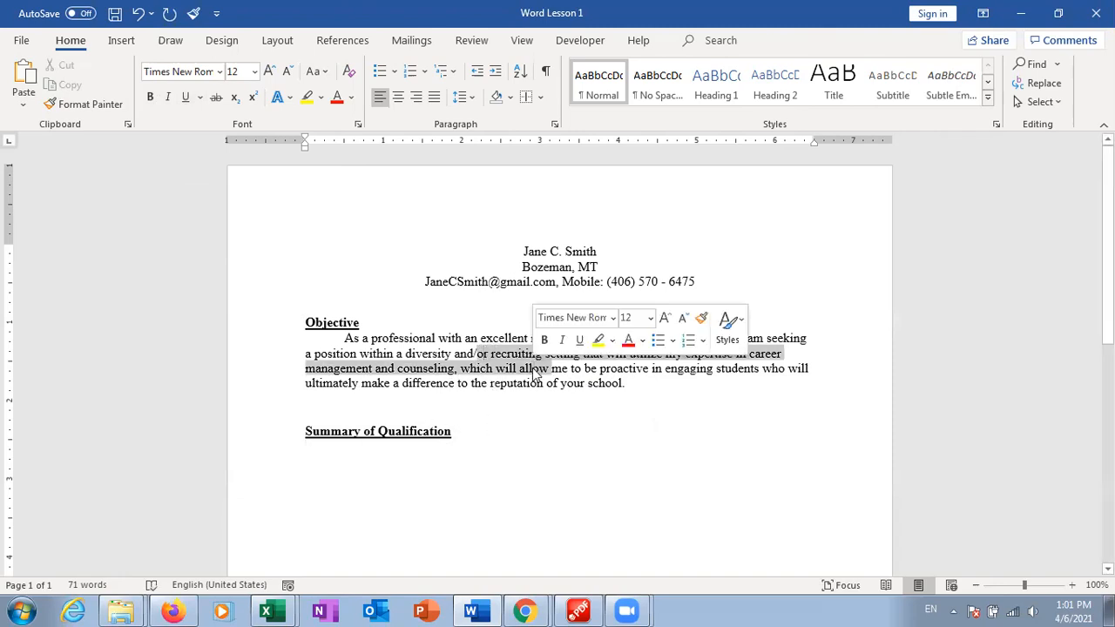
pyautogui.click(354, 481)
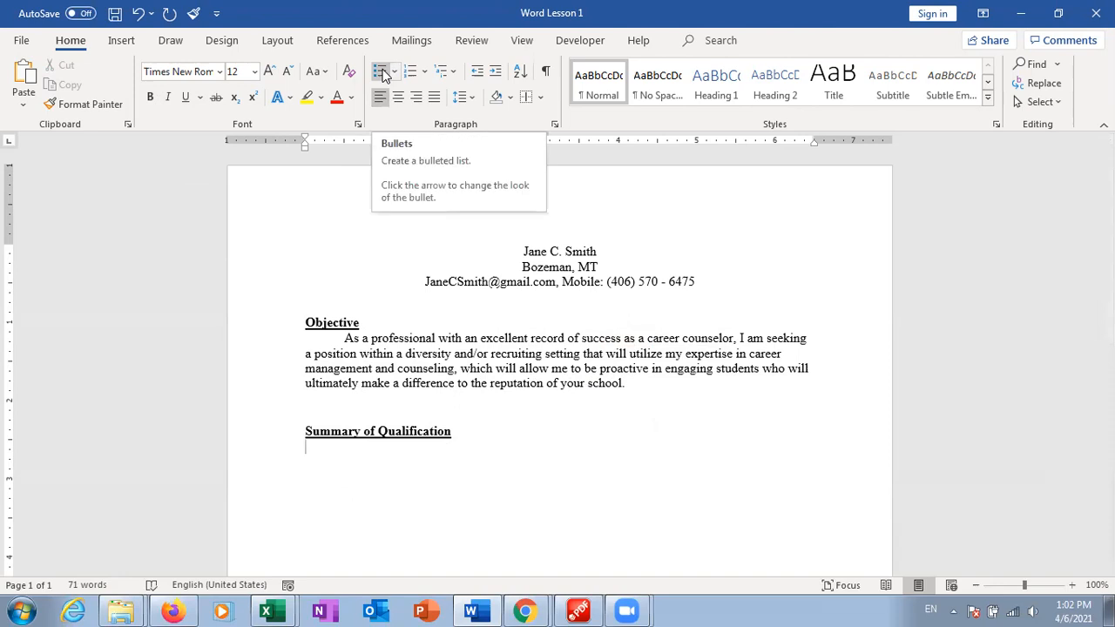
# Start a bulleted list using the hollow-circle bullet style
pyautogui.click(383, 73)
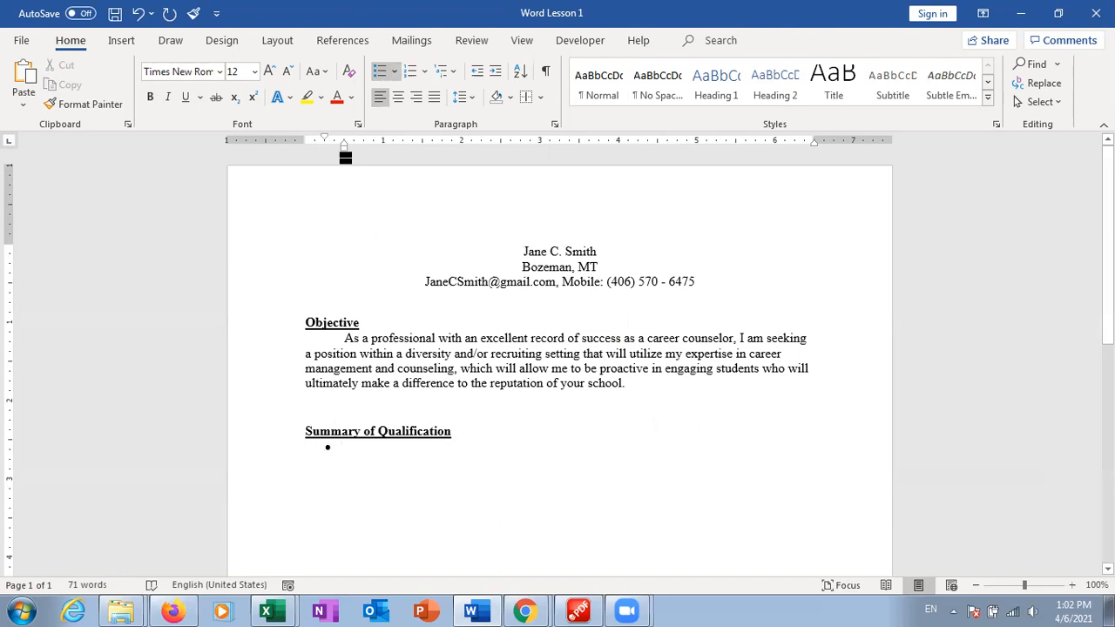
pyautogui.click(396, 72)
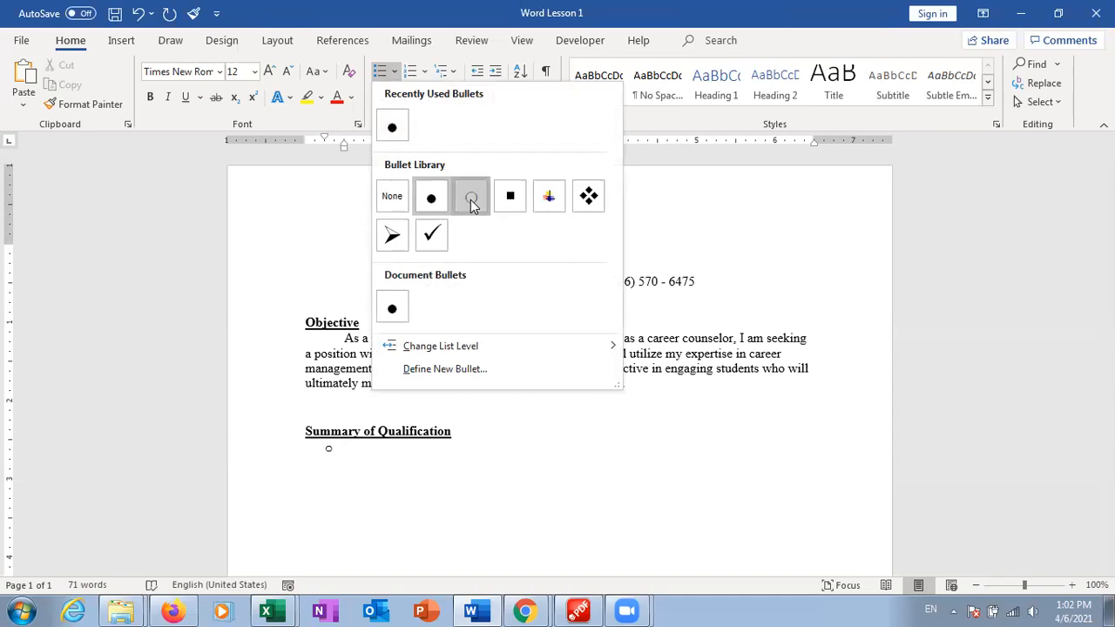
pyautogui.click(471, 197)
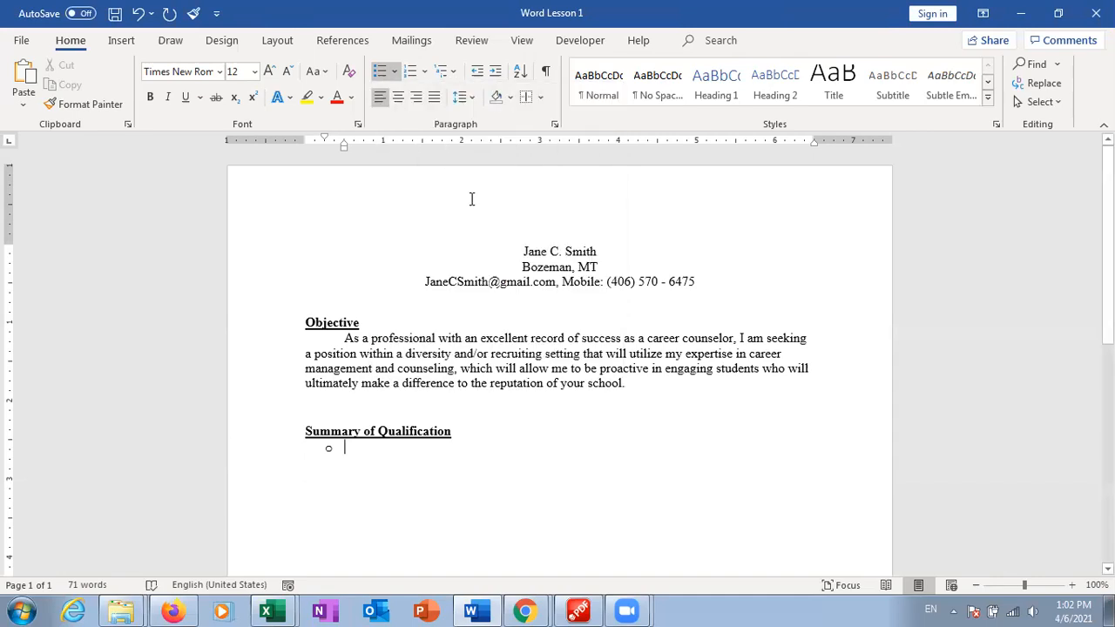
pyautogui.click(397, 73)
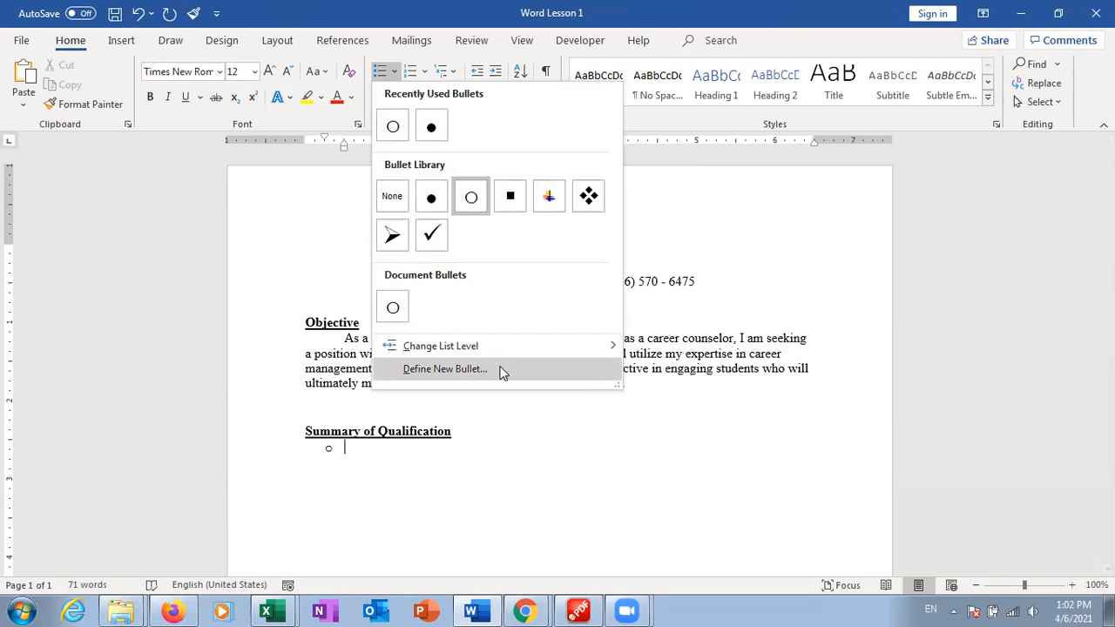
pyautogui.click(364, 453)
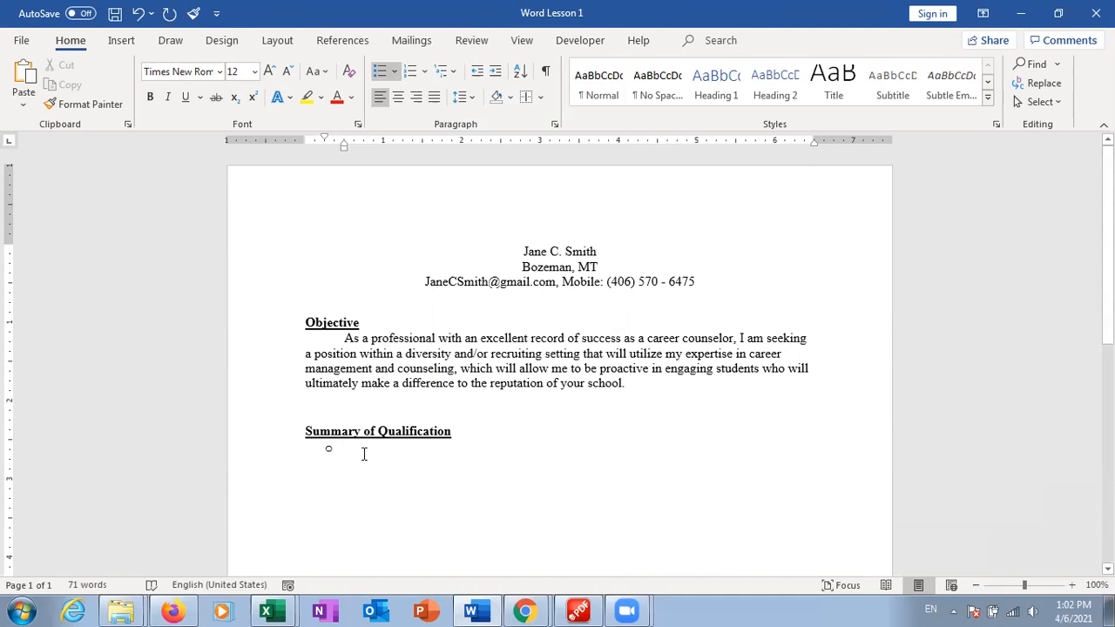
# Type 'Trustworthy self-driven employee', 'Provide an educational environment for coworkers', 'Efficient worker uner pressure'
pyautogui.write('Trustw')
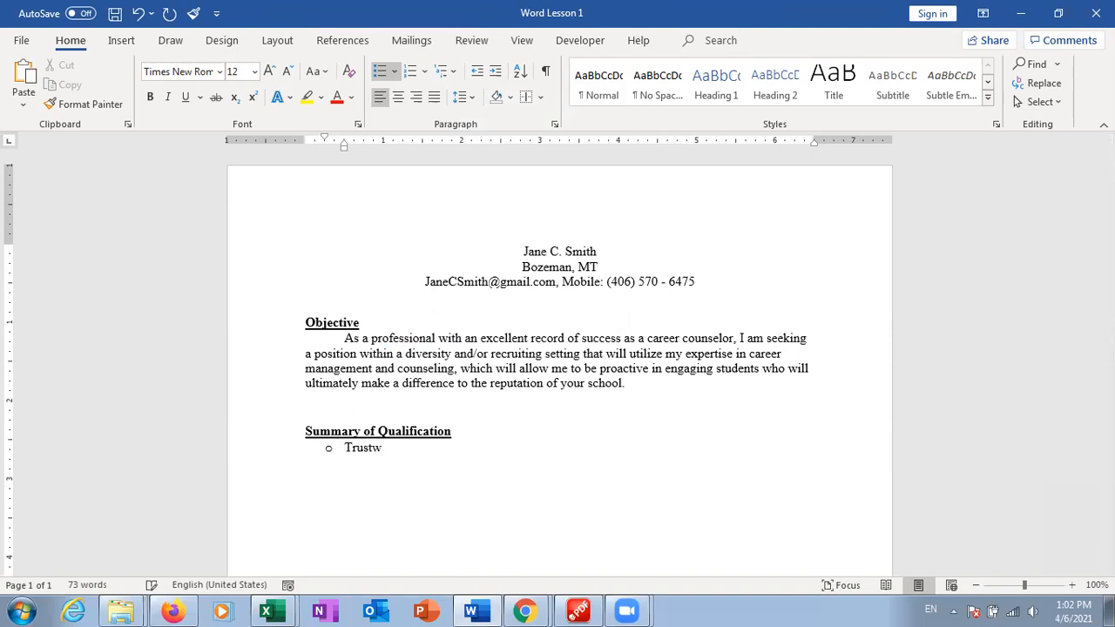
pyautogui.write('orthy self-driven employe')
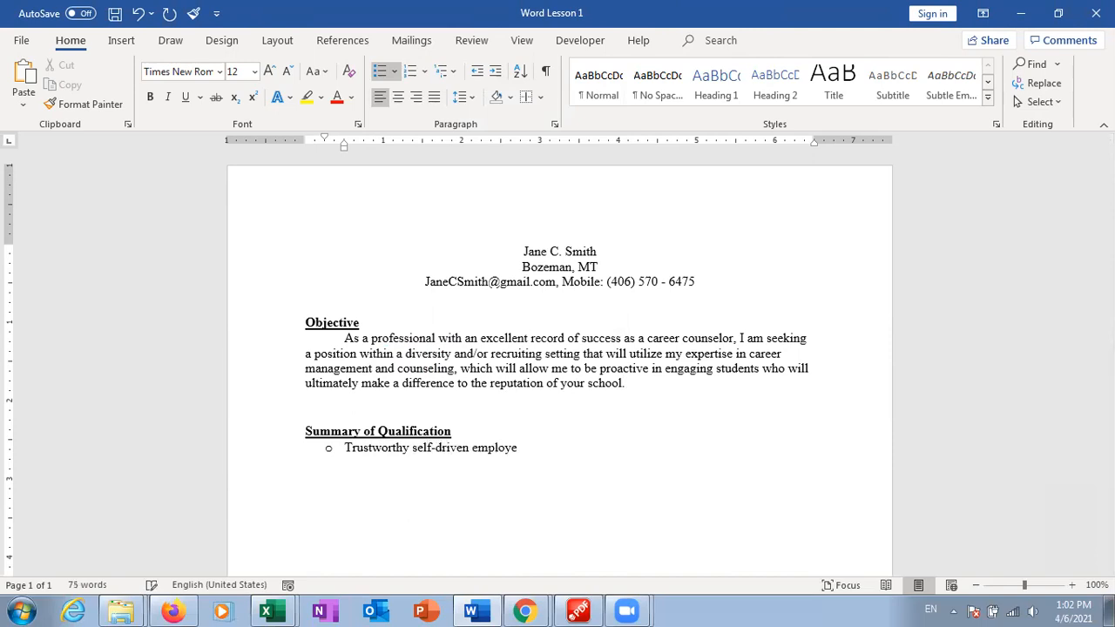
pyautogui.write('e')
pyautogui.press('Return')
pyautogui.write('Provide an educational environments')
pyautogui.press('BackSpace')
pyautogui.write('for cowork')
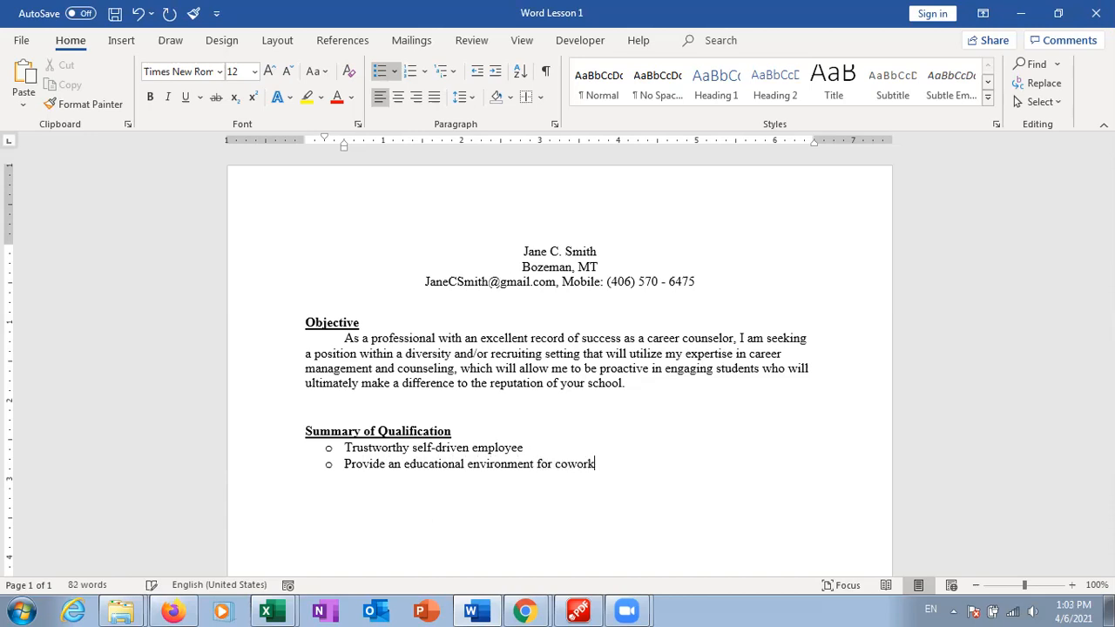
pyautogui.write('ers')
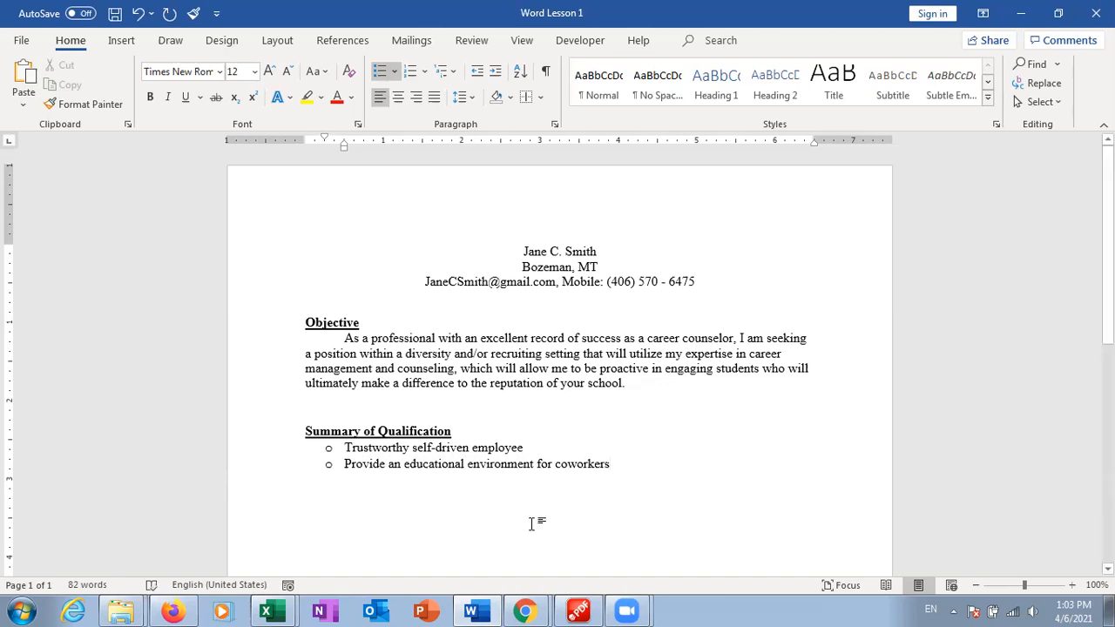
pyautogui.press('Return')
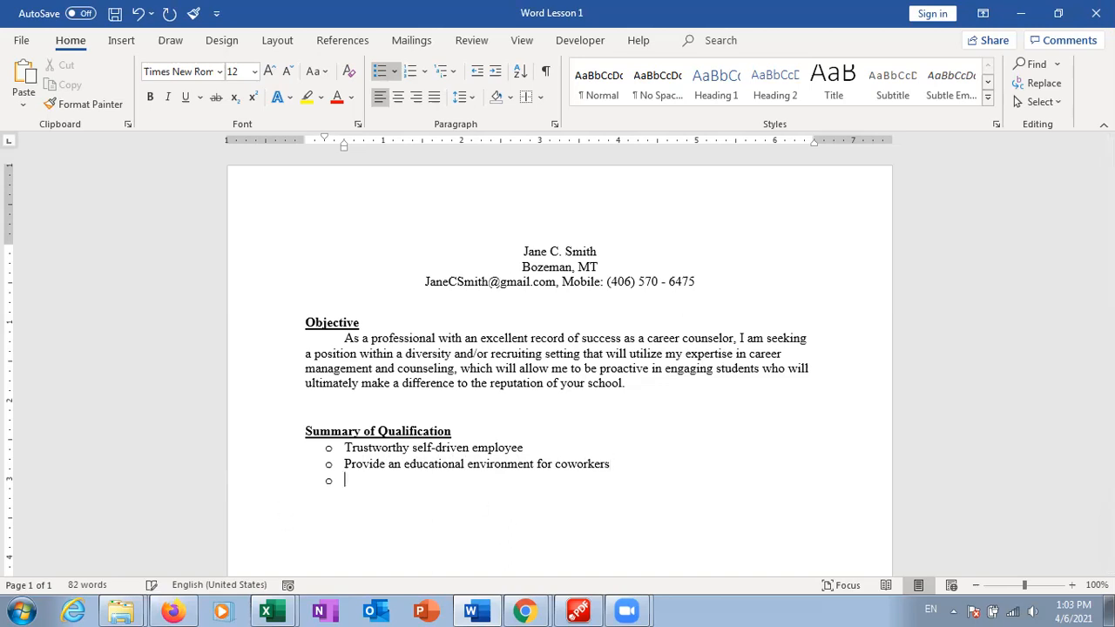
pyautogui.write('Effi')
pyautogui.write('cient ')
pyautogui.write('work')
pyautogui.write('u')
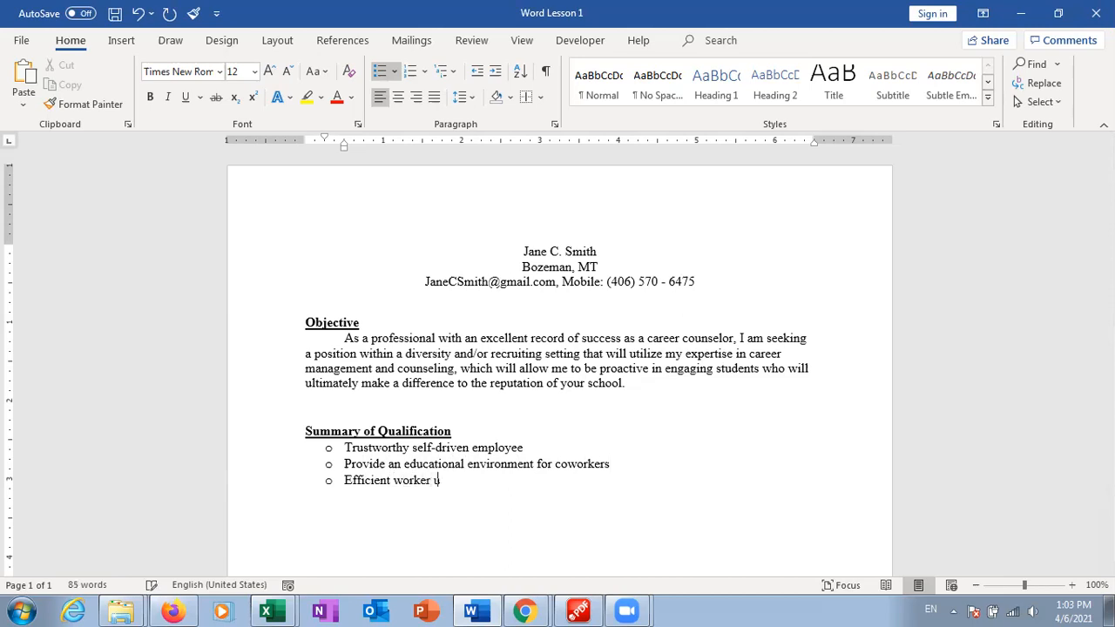
pyautogui.write('ner pressure')
pyautogui.press('Return')
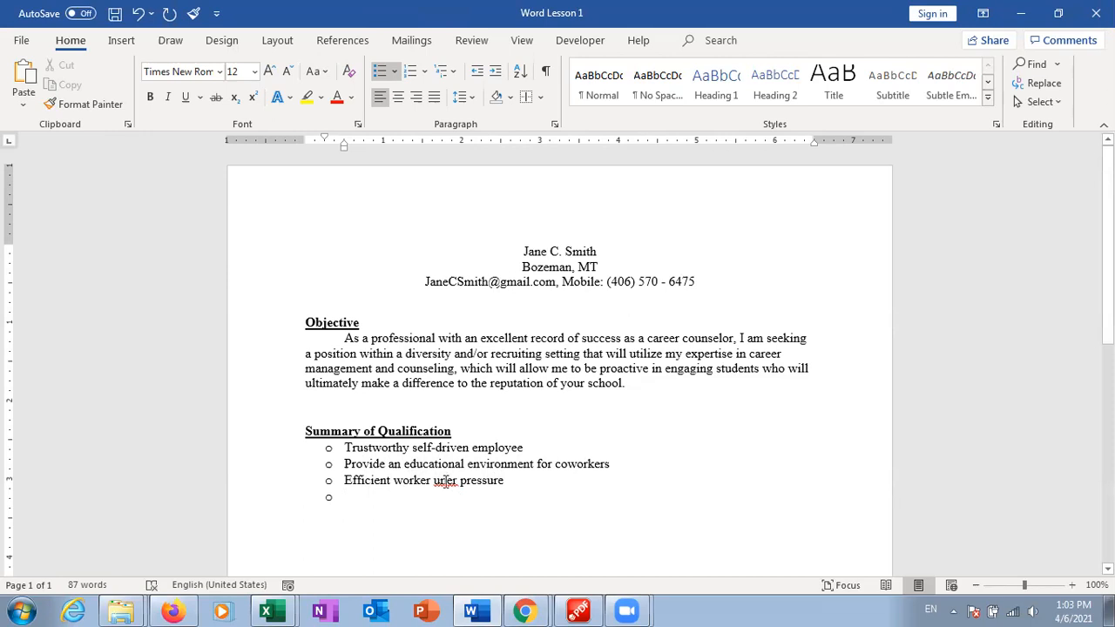
# Try inserting the missing 'd' in 'uner', then remove it again
pyautogui.click(445, 481)
pyautogui.write('d')
pyautogui.press('BackSpace')
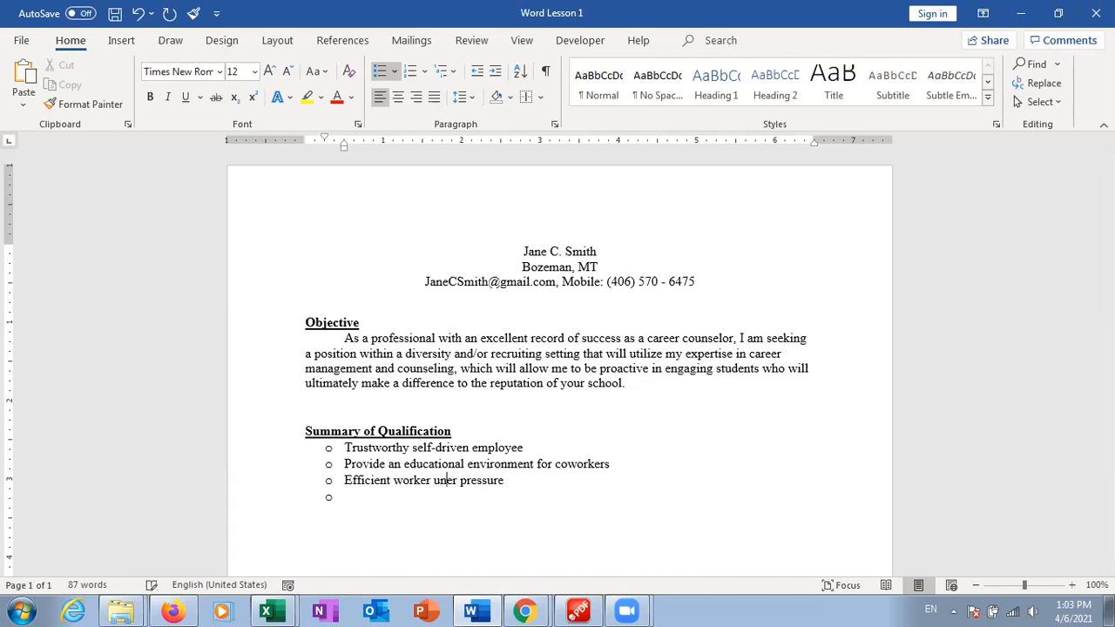
pyautogui.click(426, 463)
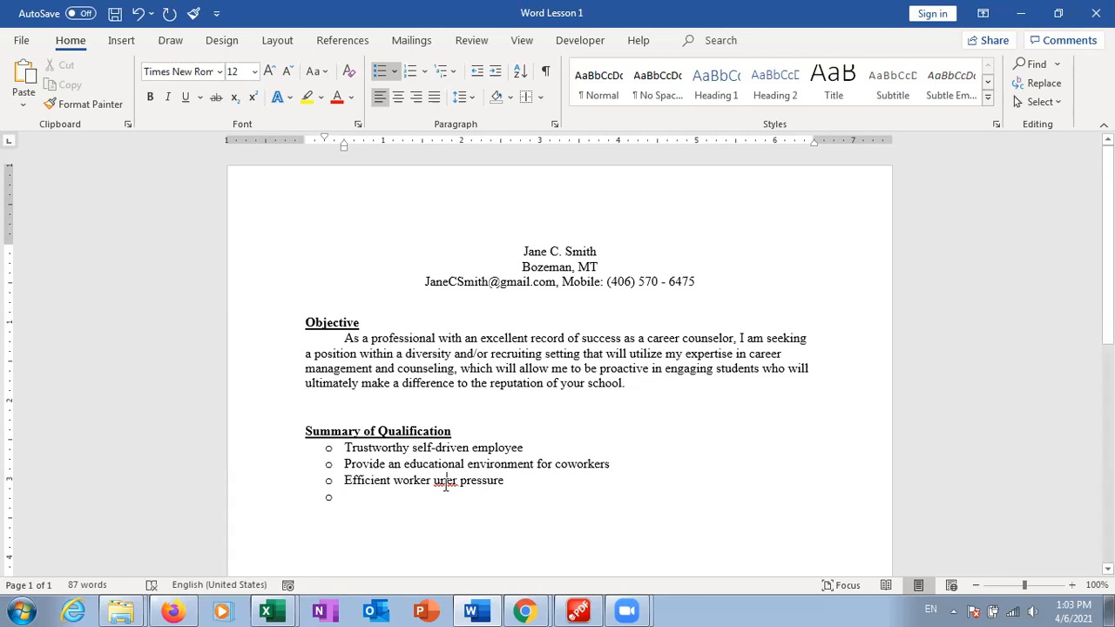
# Fix 'uner' by adding the 'd' so the bullet reads 'Efficient worker under pressure'
pyautogui.rightClick(445, 485)
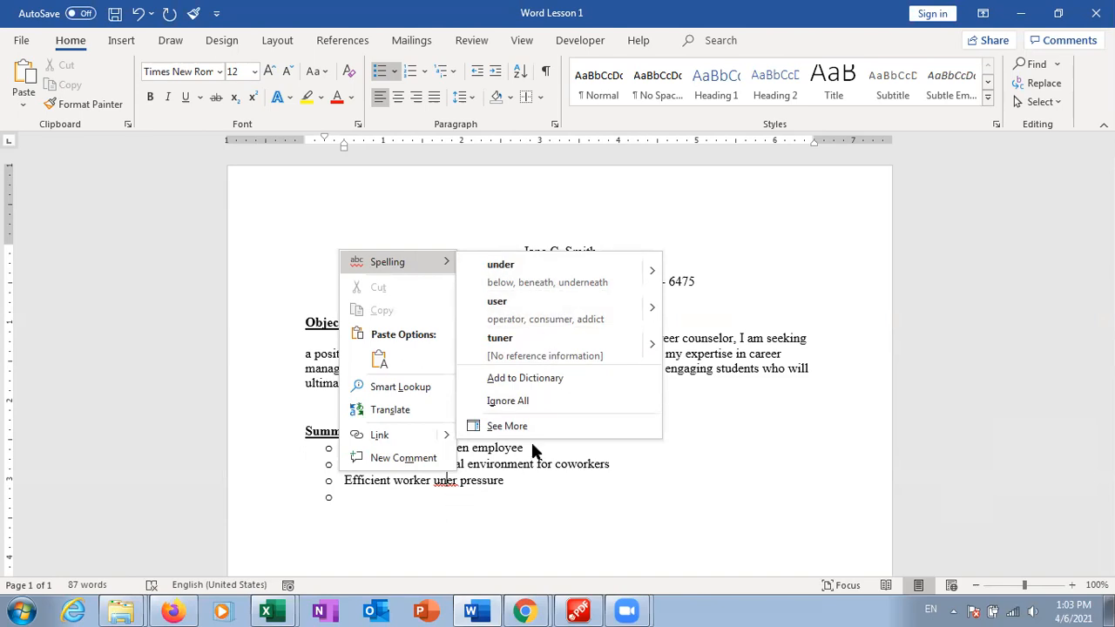
pyautogui.click(442, 486)
pyautogui.write('d')
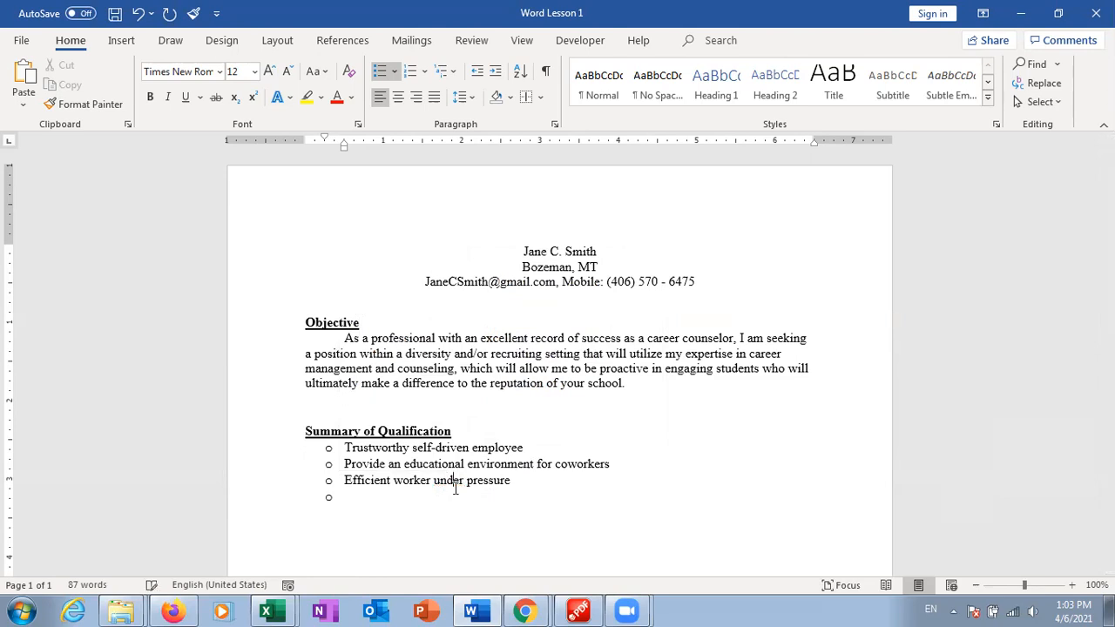
pyautogui.rightClick(447, 484)
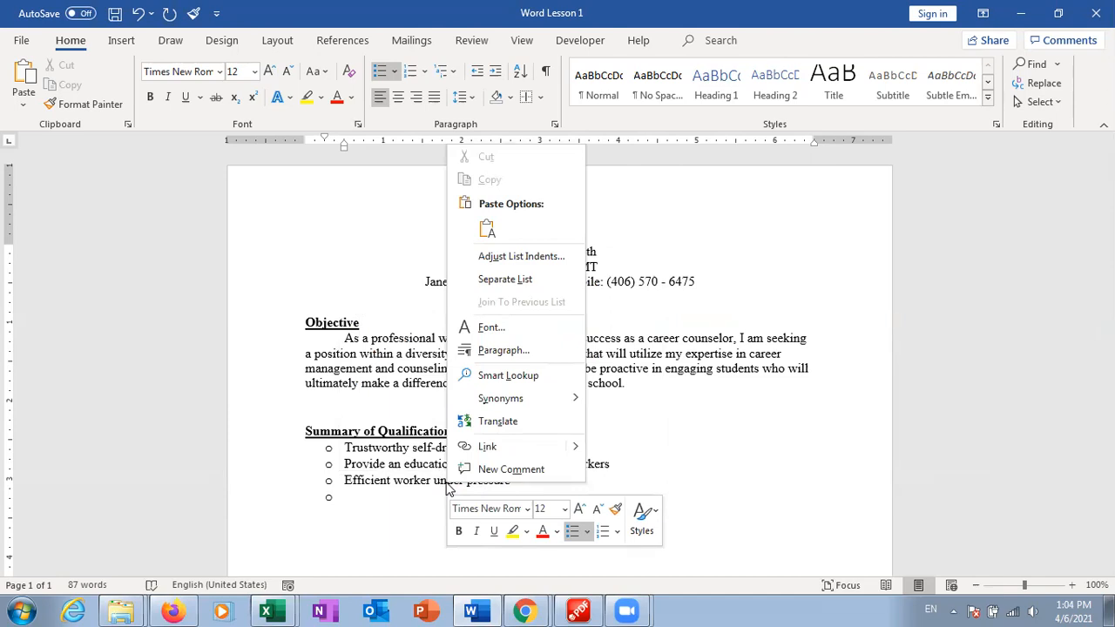
pyautogui.moveTo(545, 407)
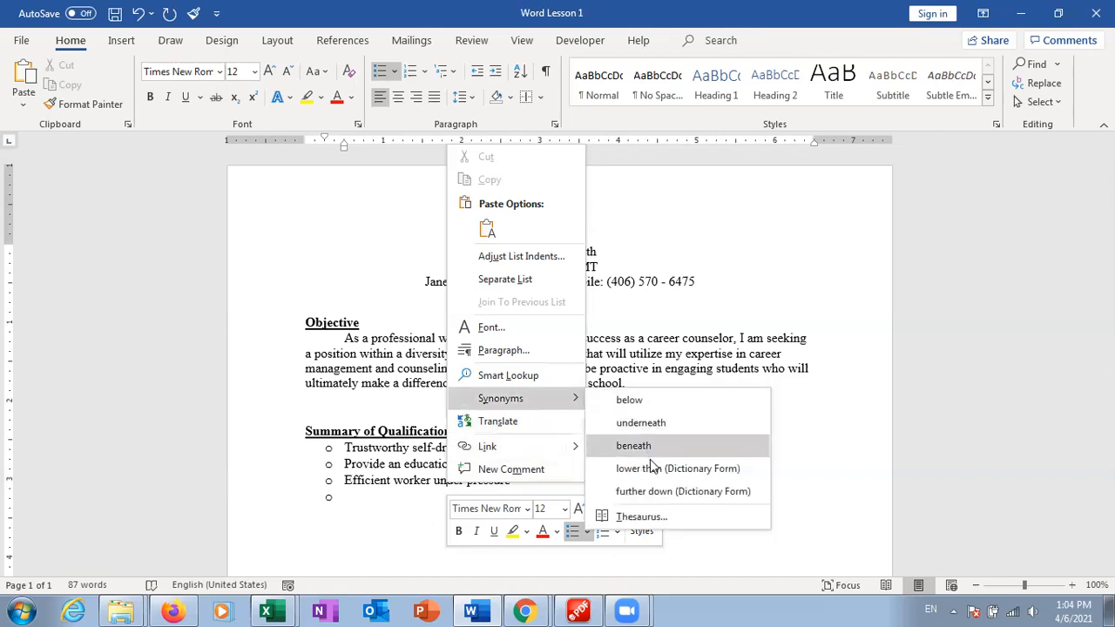
pyautogui.click(665, 513)
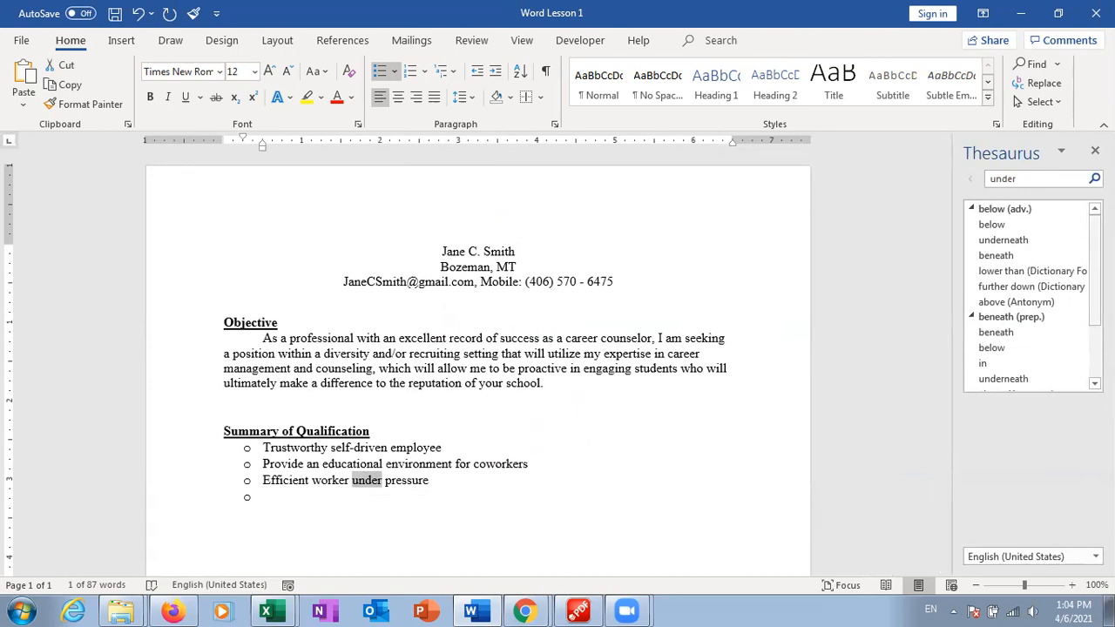
pyautogui.scroll(-3, 1028, 296)
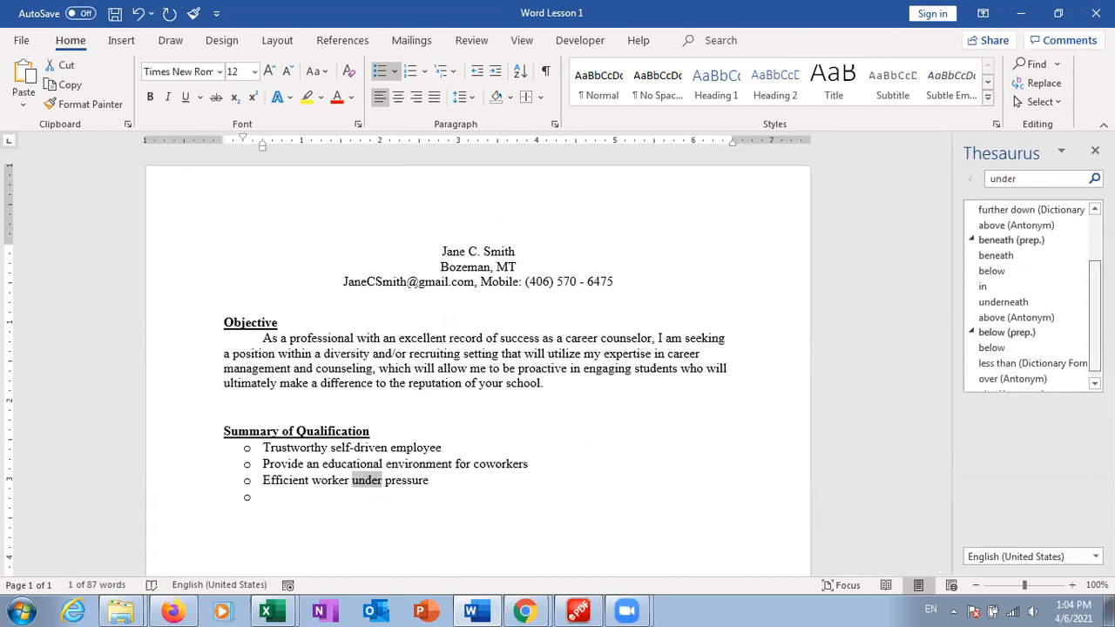
pyautogui.scroll(3, 1084, 279)
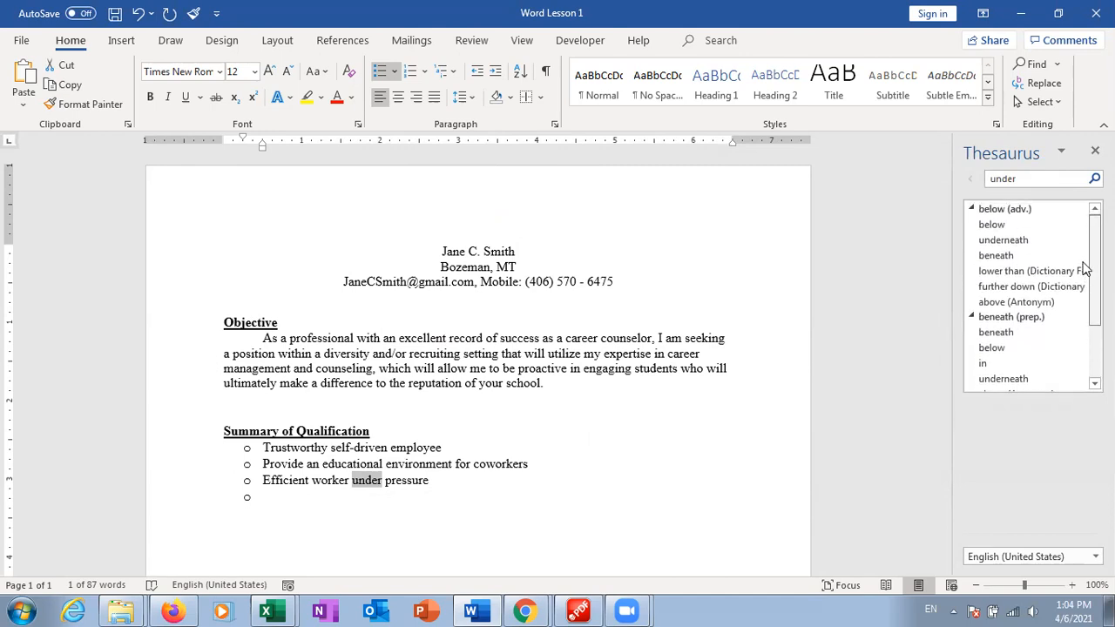
pyautogui.scroll(-1, 1084, 281)
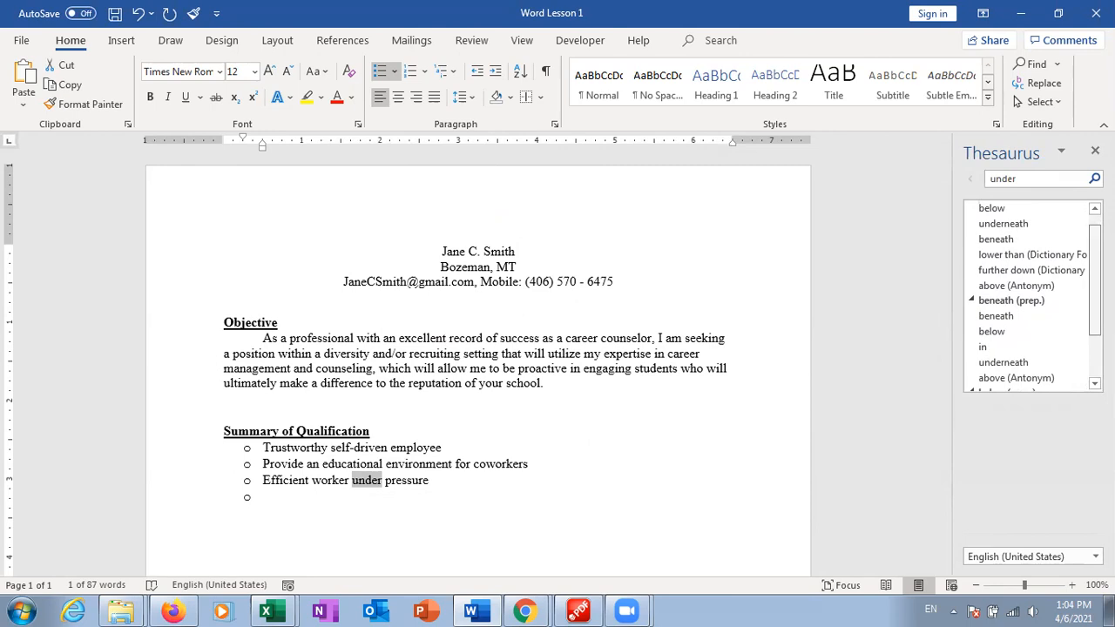
pyautogui.scroll(-2, 1032, 296)
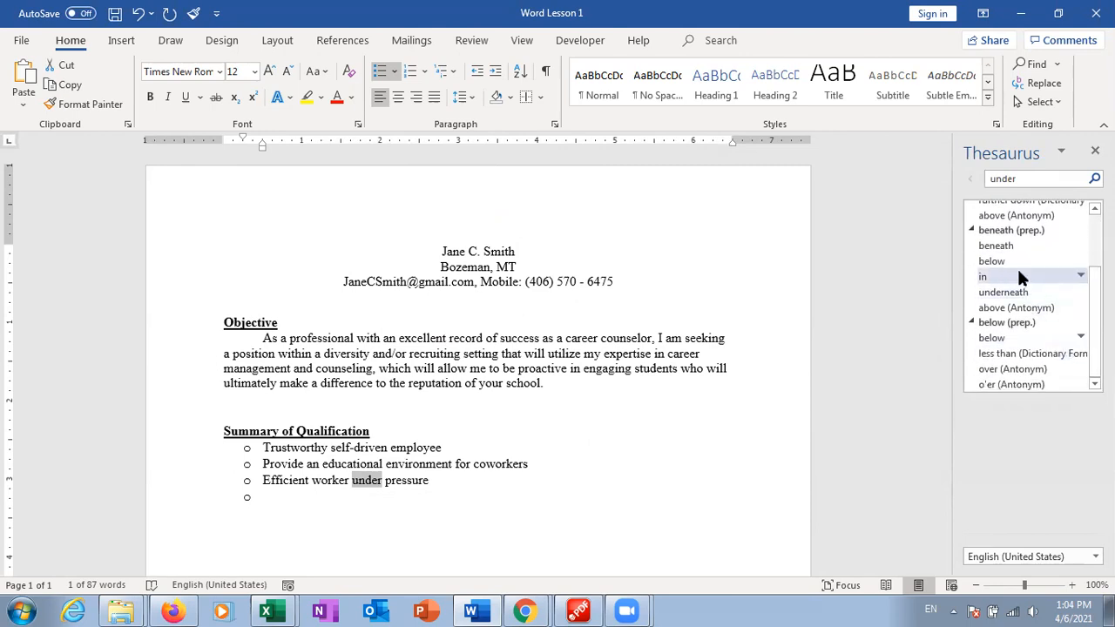
pyautogui.click(1014, 294)
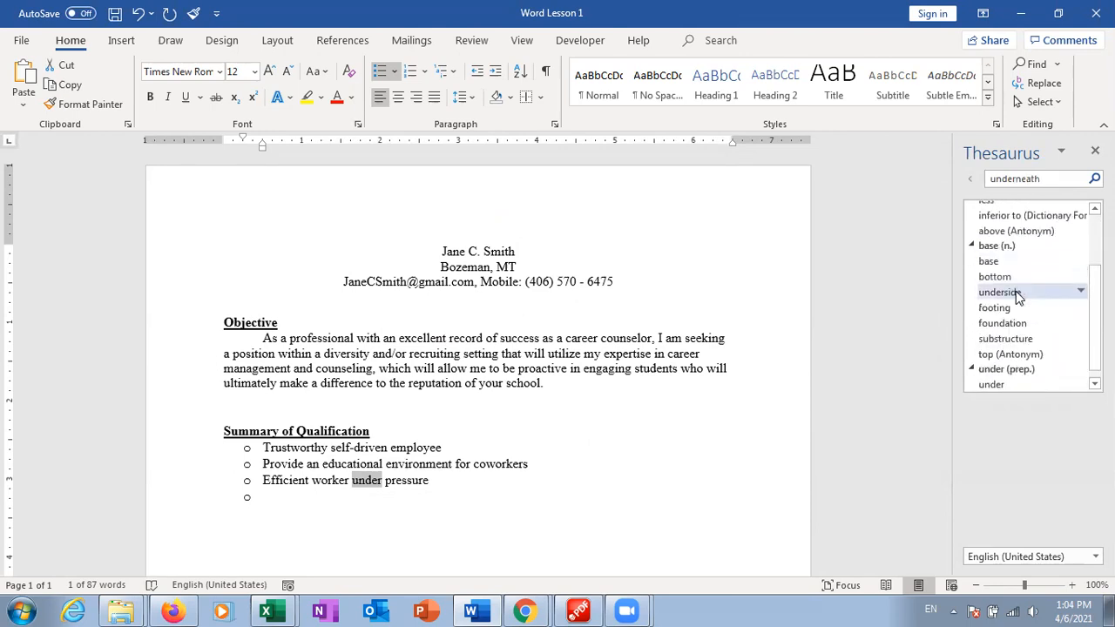
pyautogui.scroll(2, 1086, 278)
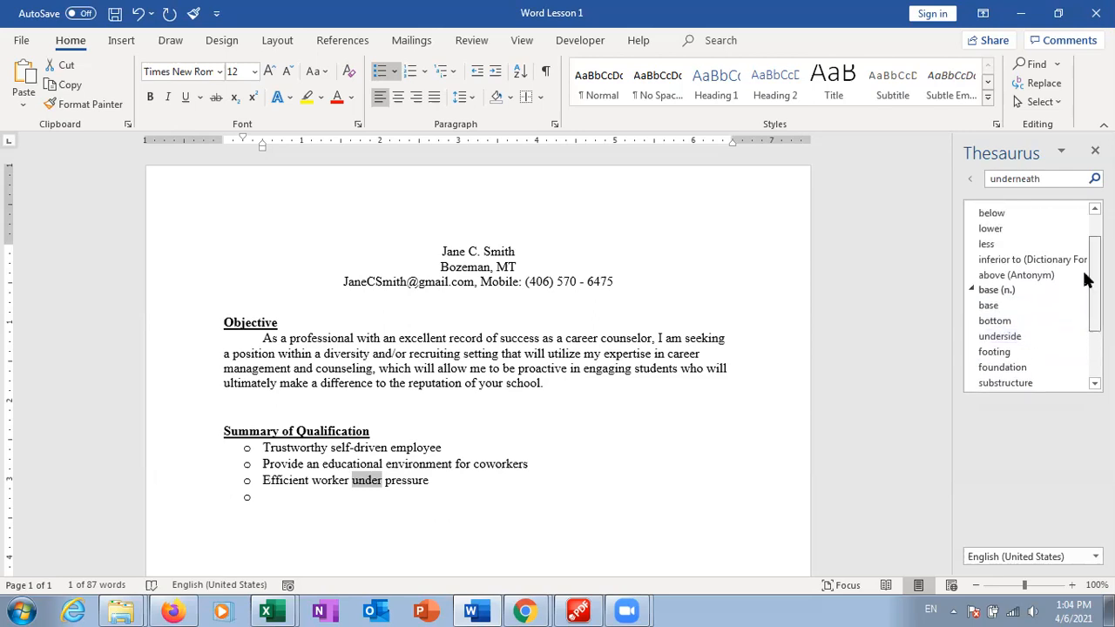
pyautogui.scroll(2, 1086, 279)
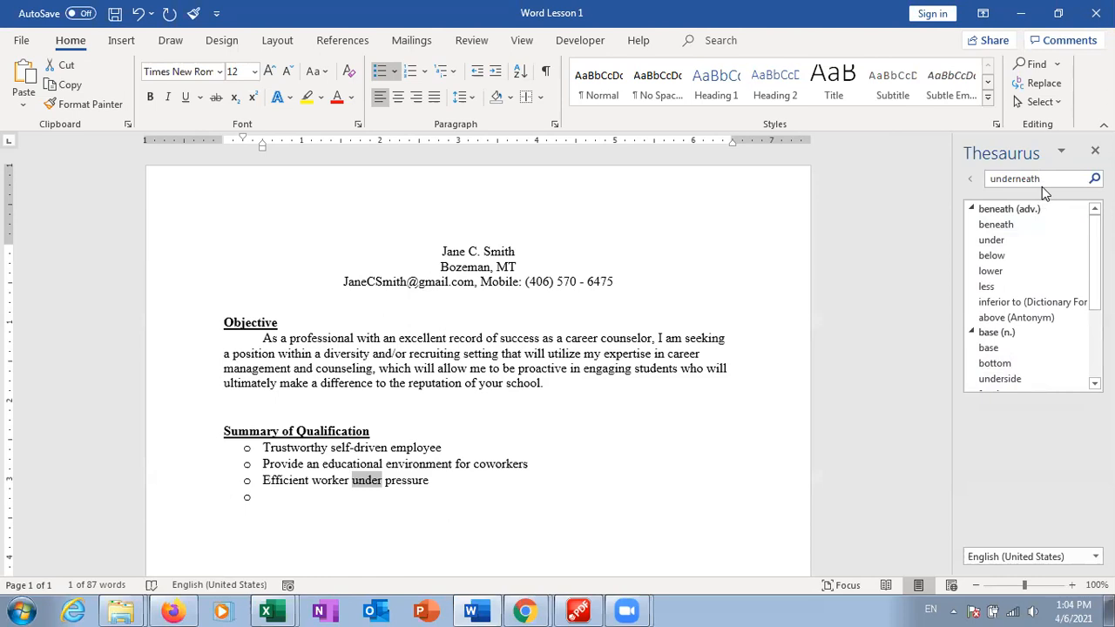
pyautogui.click(1002, 255)
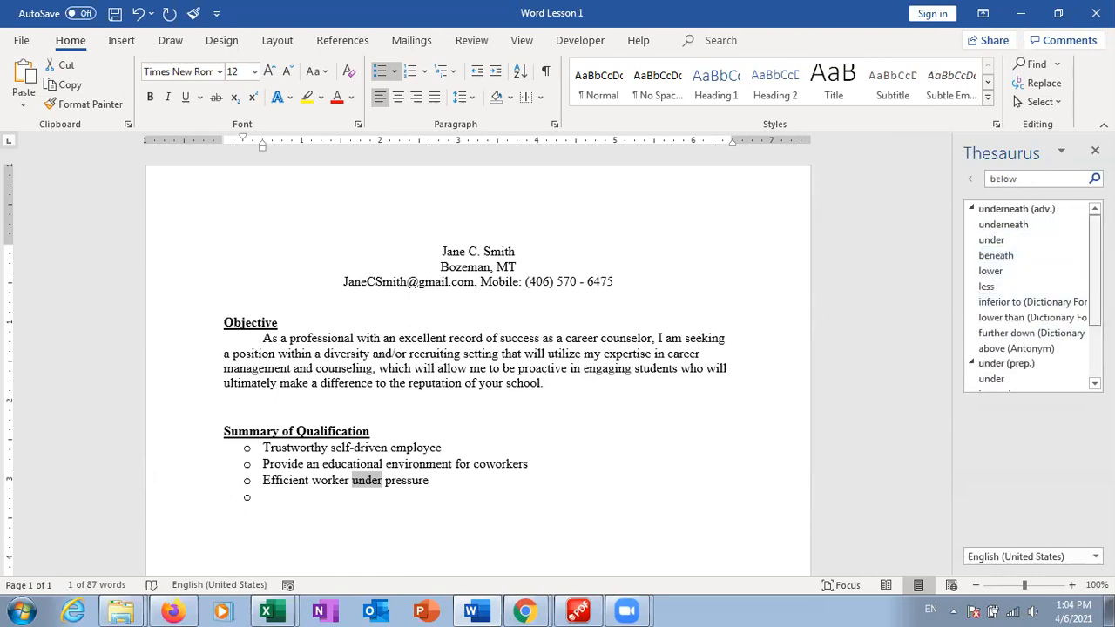
pyautogui.scroll(-2, 1024, 331)
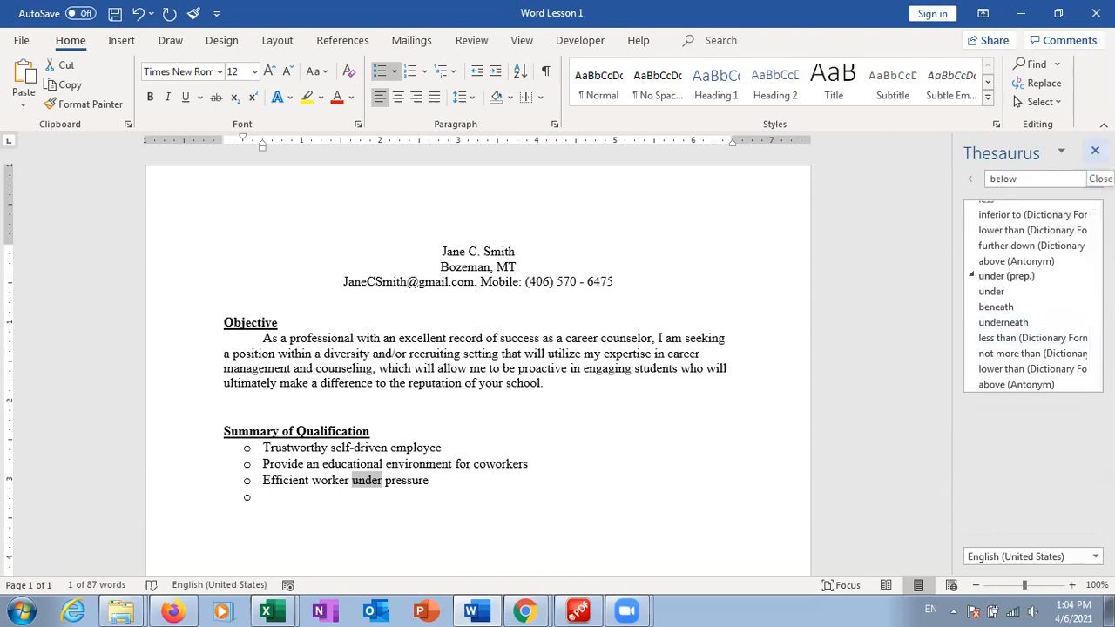
pyautogui.click(1095, 149)
pyautogui.click(625, 489)
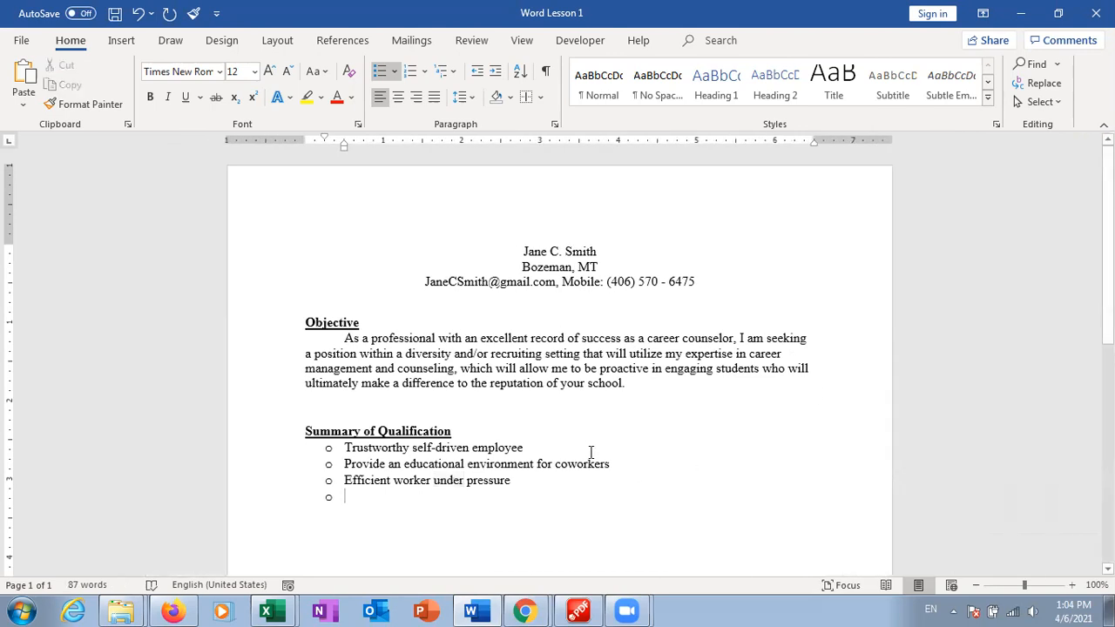
pyautogui.rightClick(678, 370)
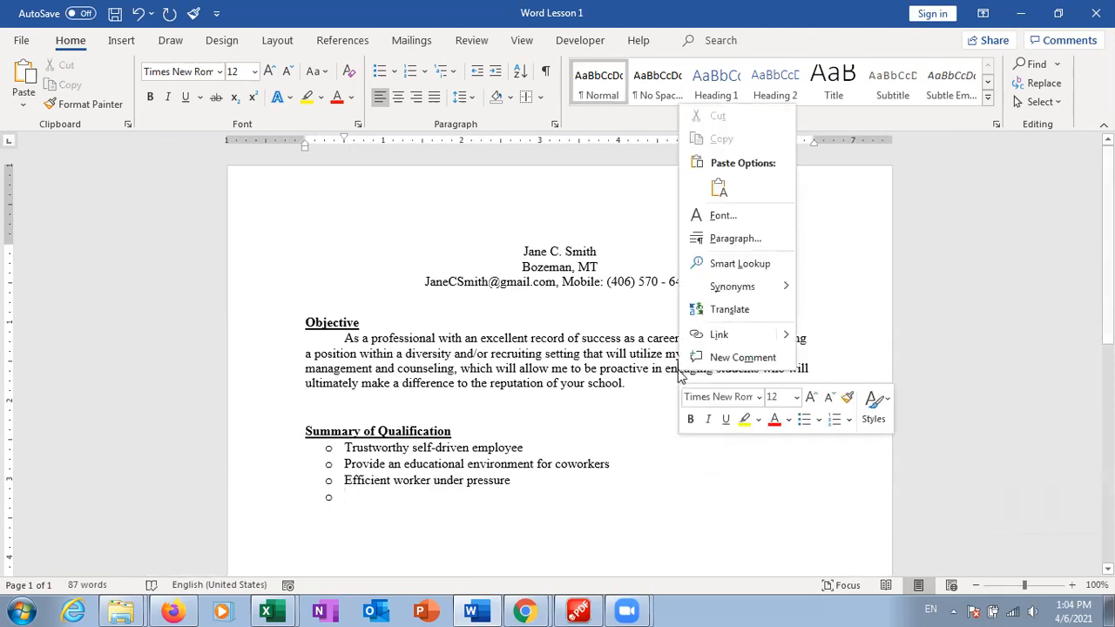
pyautogui.moveTo(750, 289)
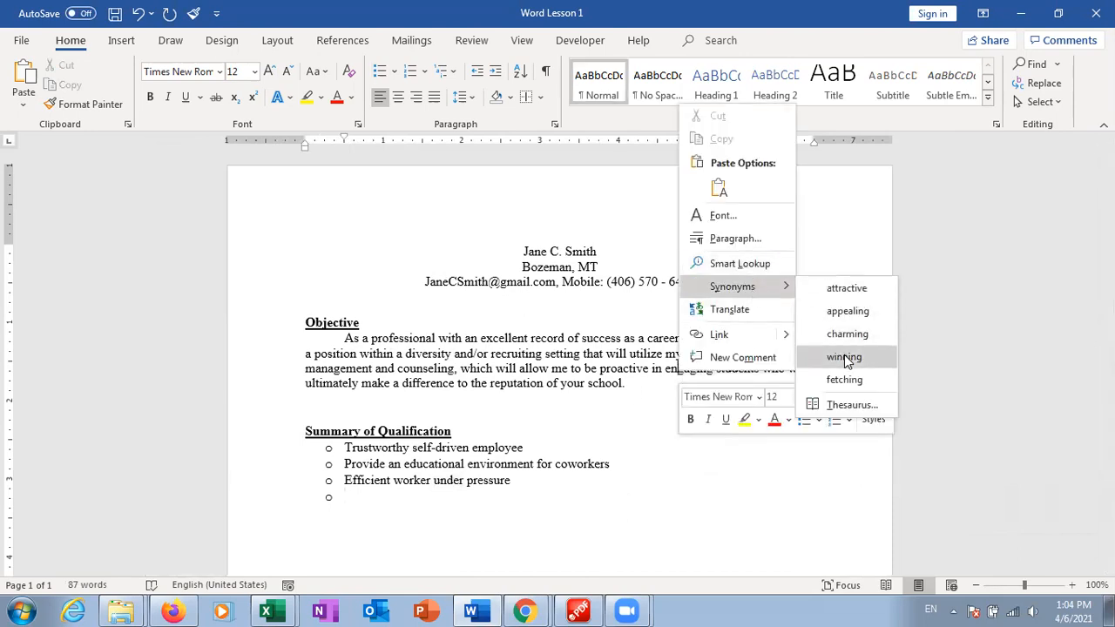
pyautogui.click(849, 403)
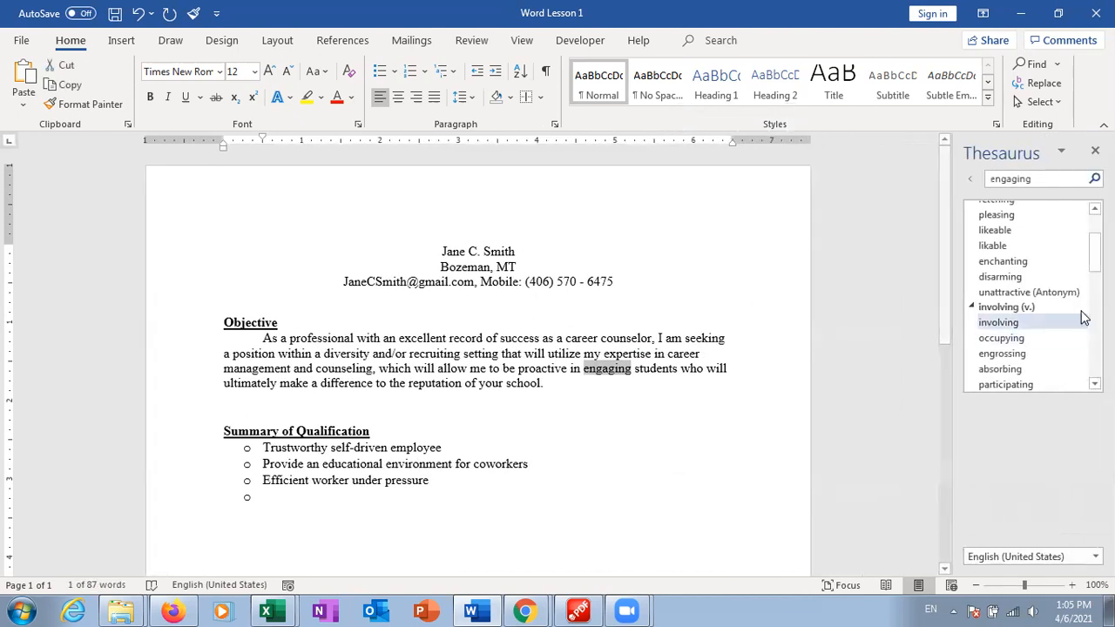
pyautogui.scroll(3, 1028, 296)
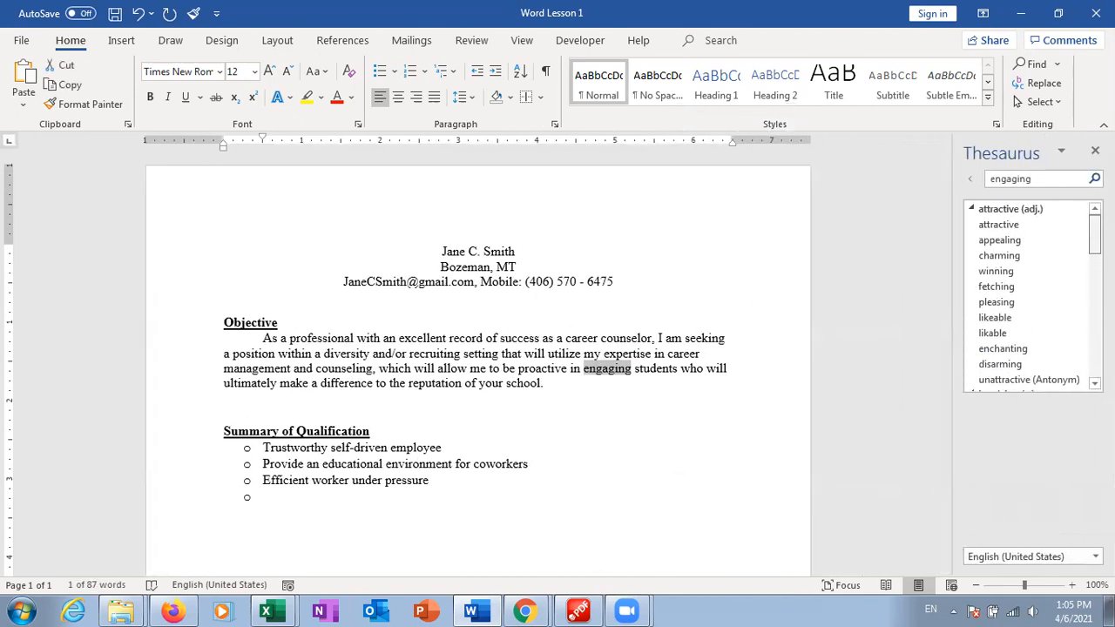
pyautogui.scroll(-1, 1027, 296)
pyautogui.scroll(-3, 1027, 296)
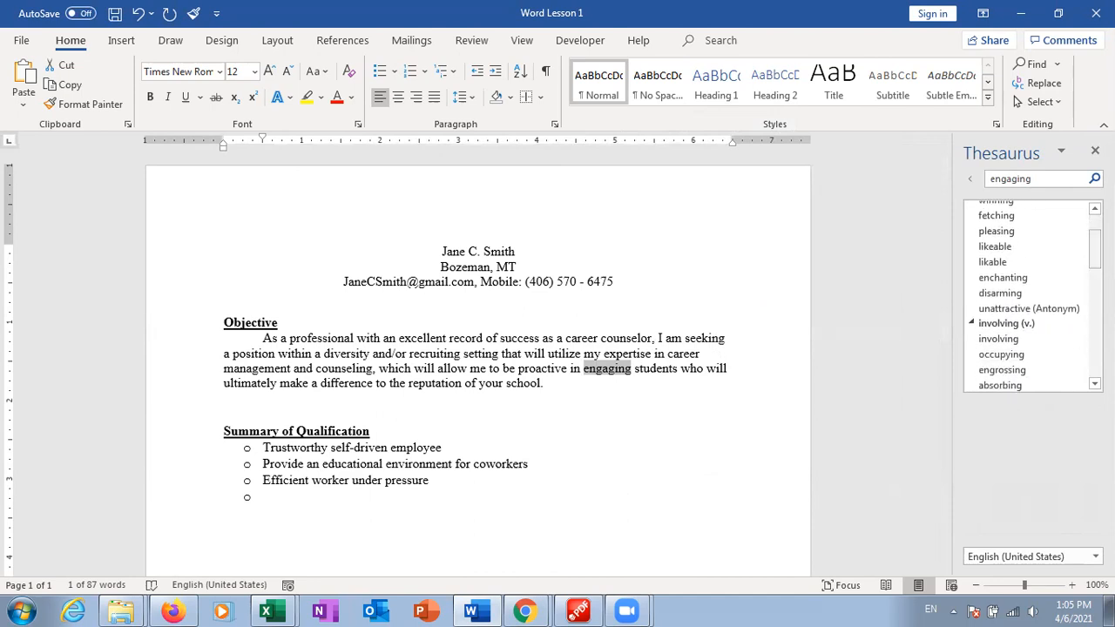
pyautogui.scroll(-5, 1027, 297)
pyautogui.scroll(-5, 1027, 296)
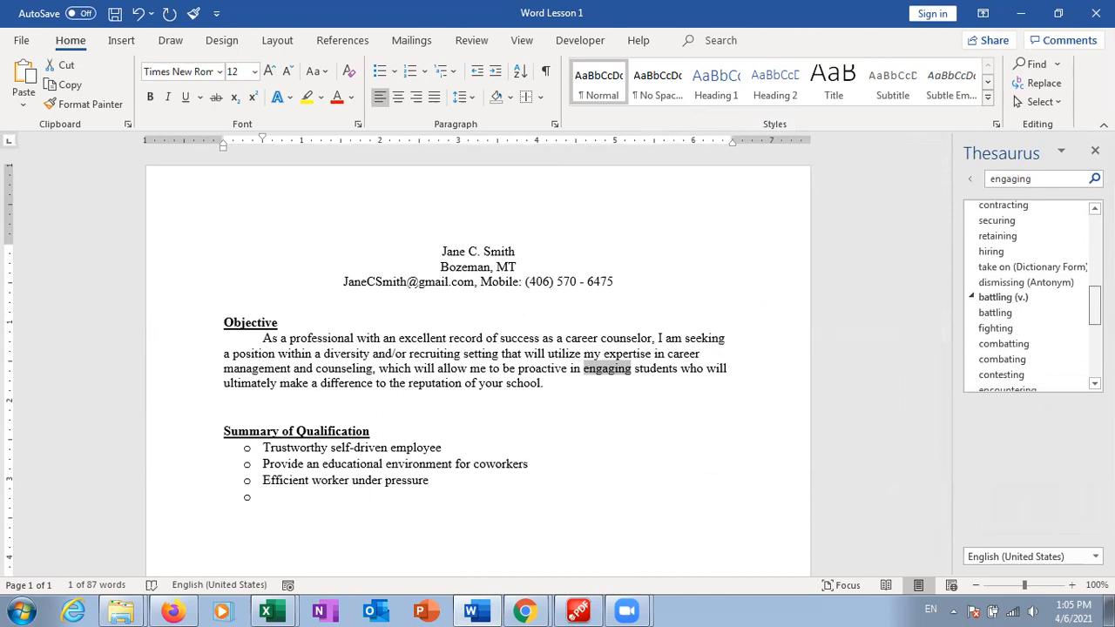
pyautogui.scroll(-1, 1049, 311)
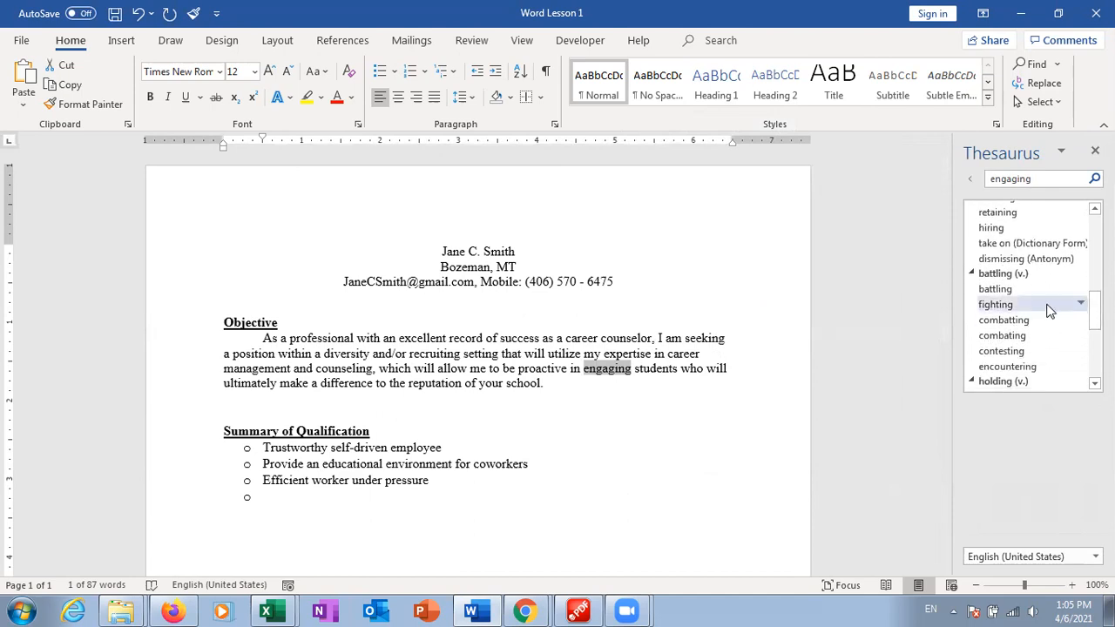
pyautogui.scroll(-3, 1089, 318)
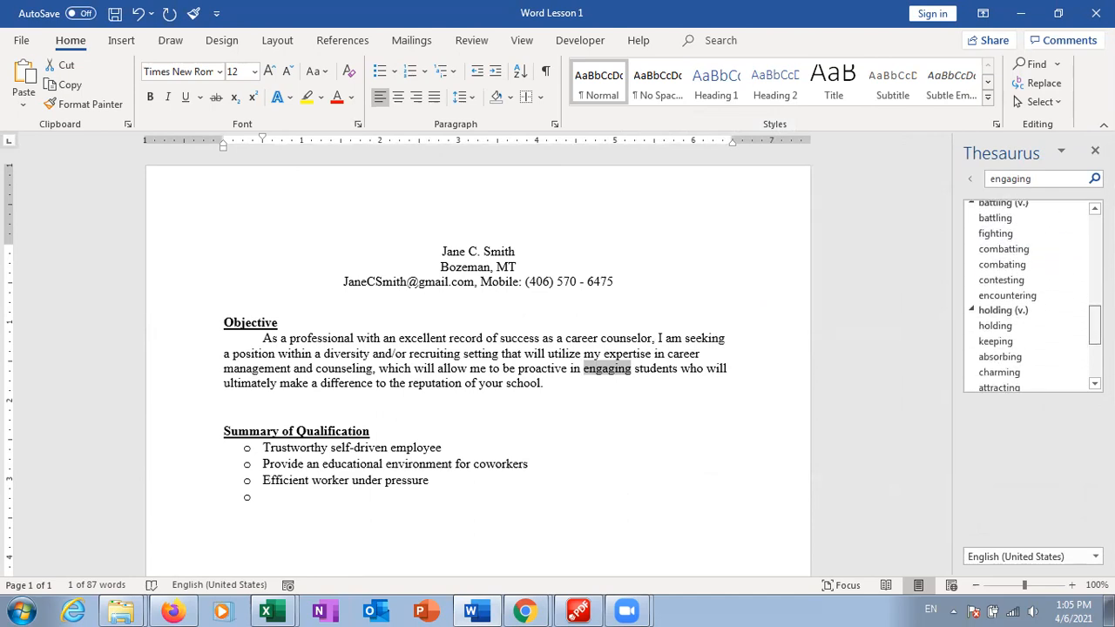
pyautogui.scroll(-1, 1032, 296)
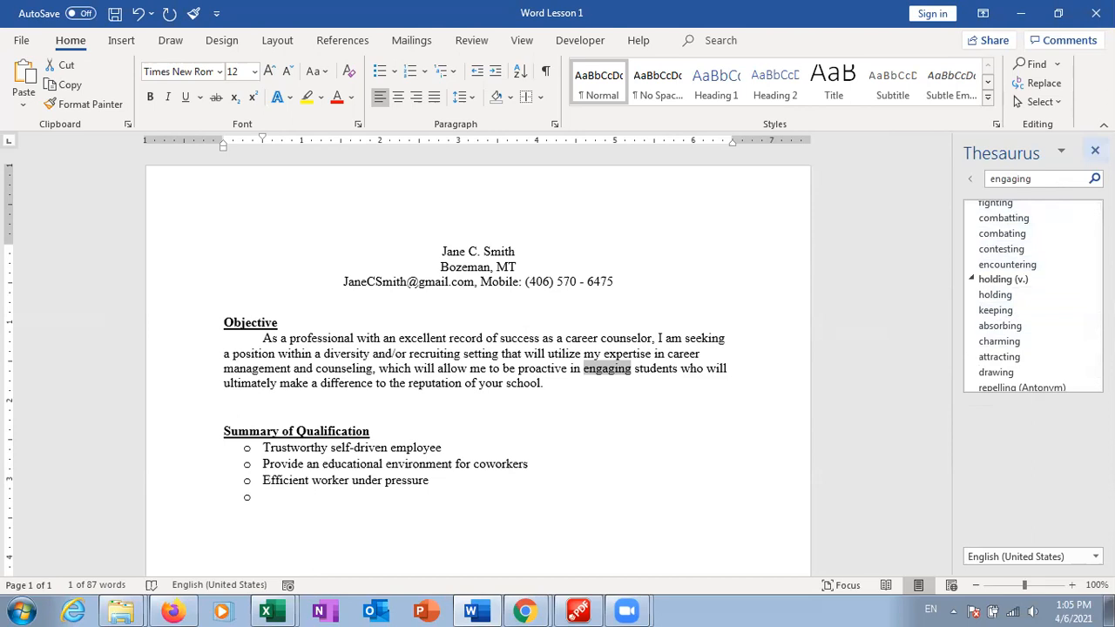
pyautogui.click(1094, 150)
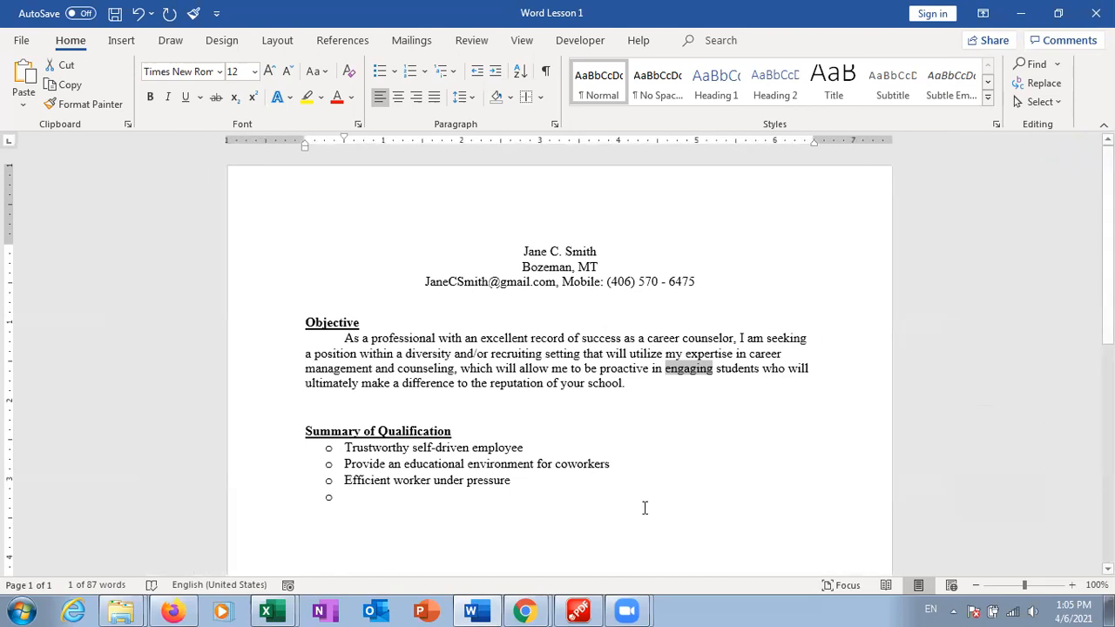
# Open the Language dropdown on the Review tab
pyautogui.click(645, 507)
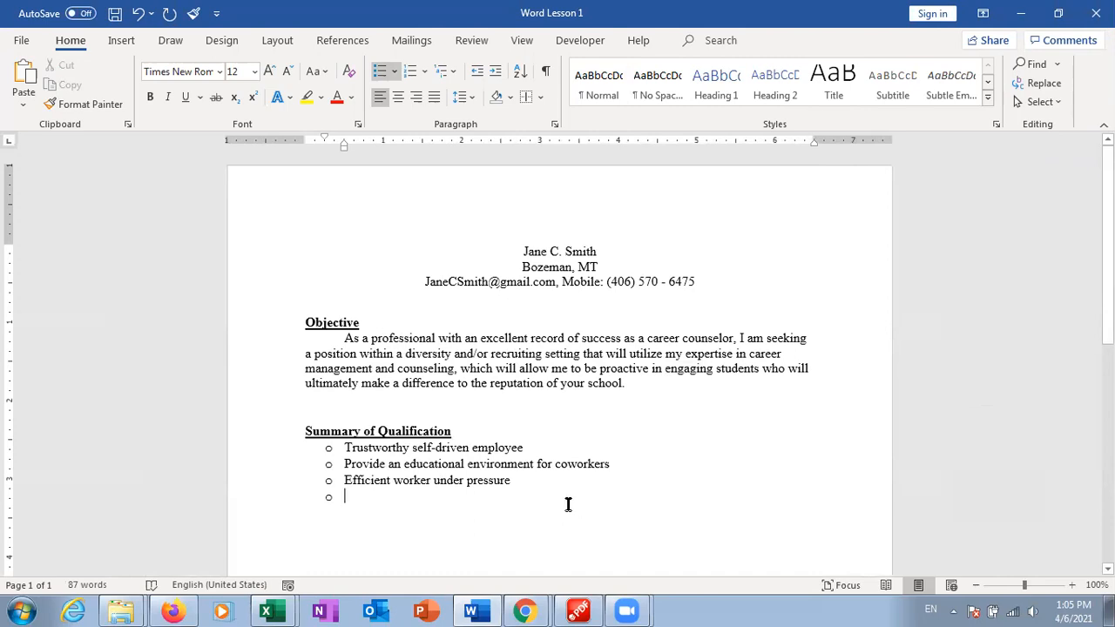
pyautogui.click(471, 41)
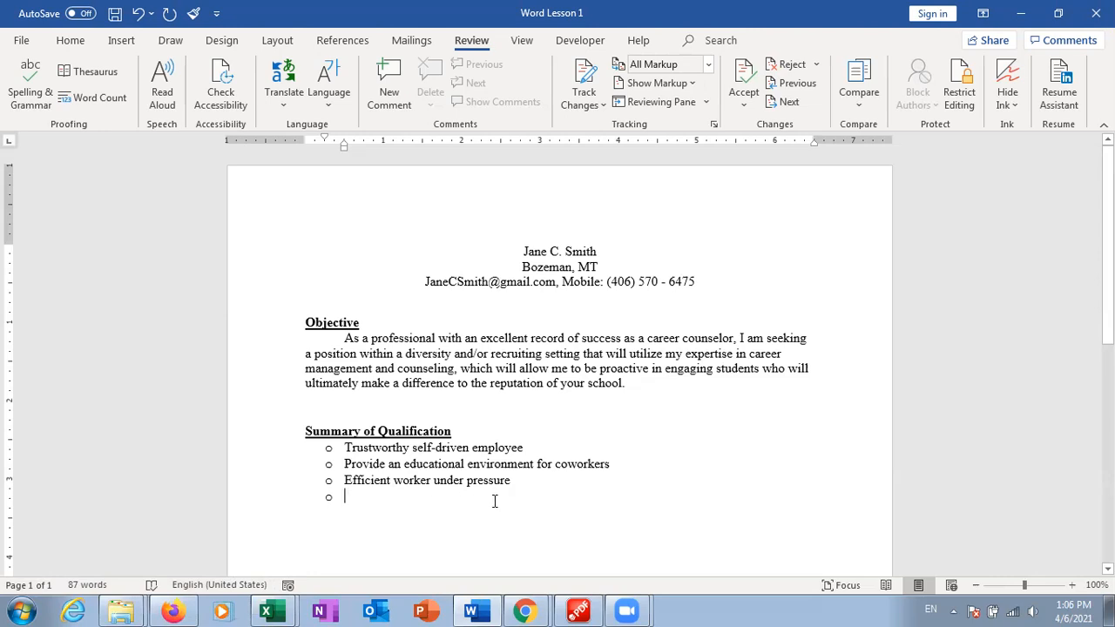
pyautogui.click(330, 114)
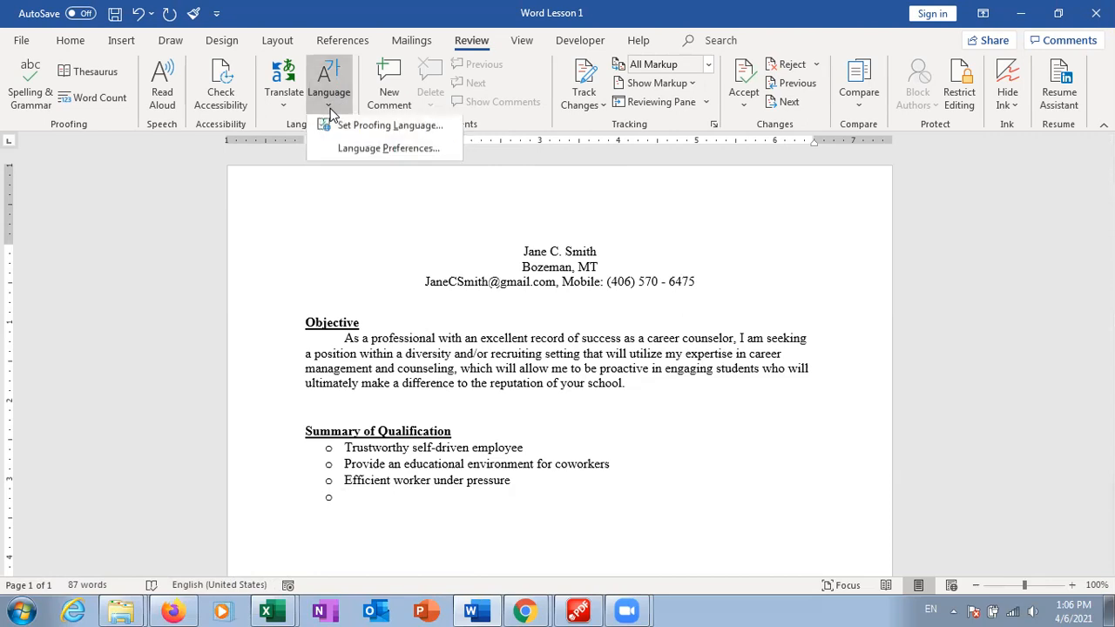
pyautogui.click(346, 153)
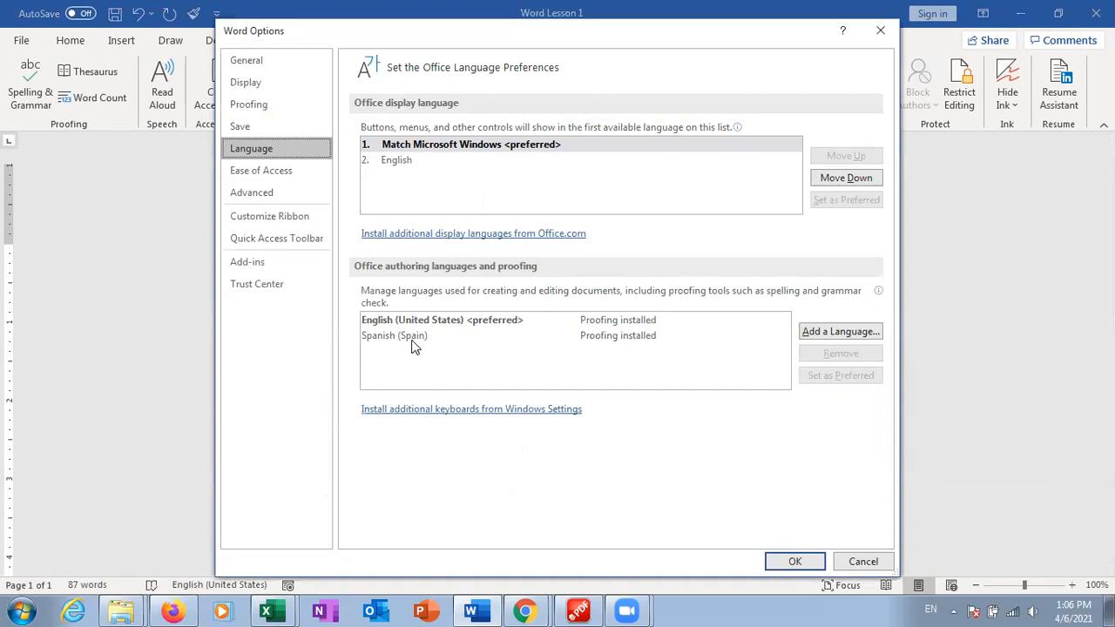
pyautogui.click(862, 562)
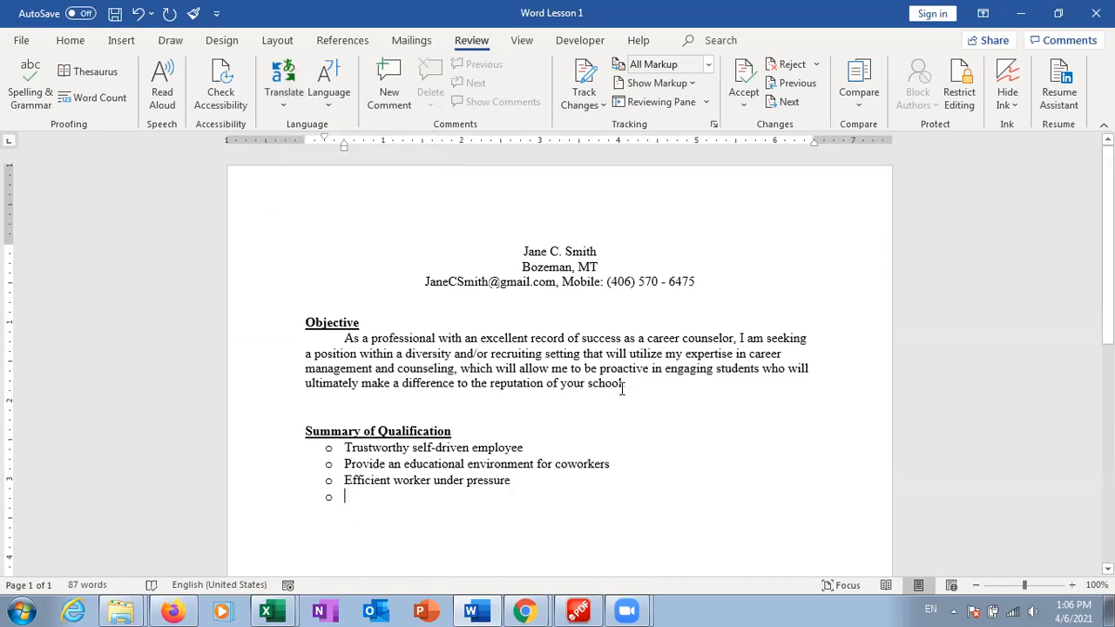
pyautogui.moveTo(633, 388); pyautogui.dragTo(348, 340)
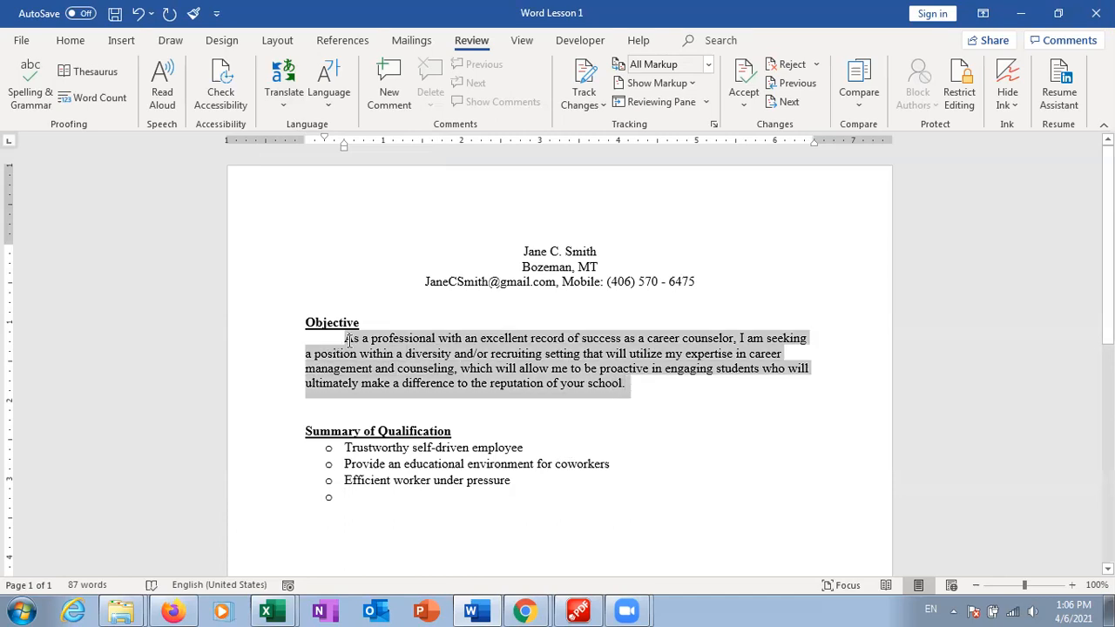
pyautogui.click(281, 98)
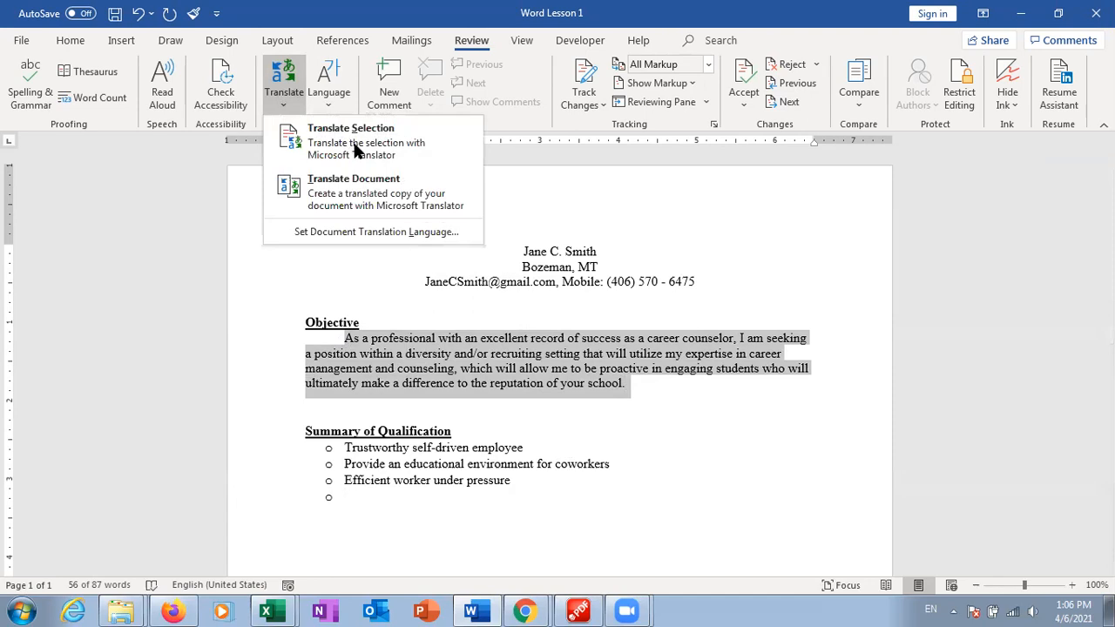
pyautogui.click(388, 155)
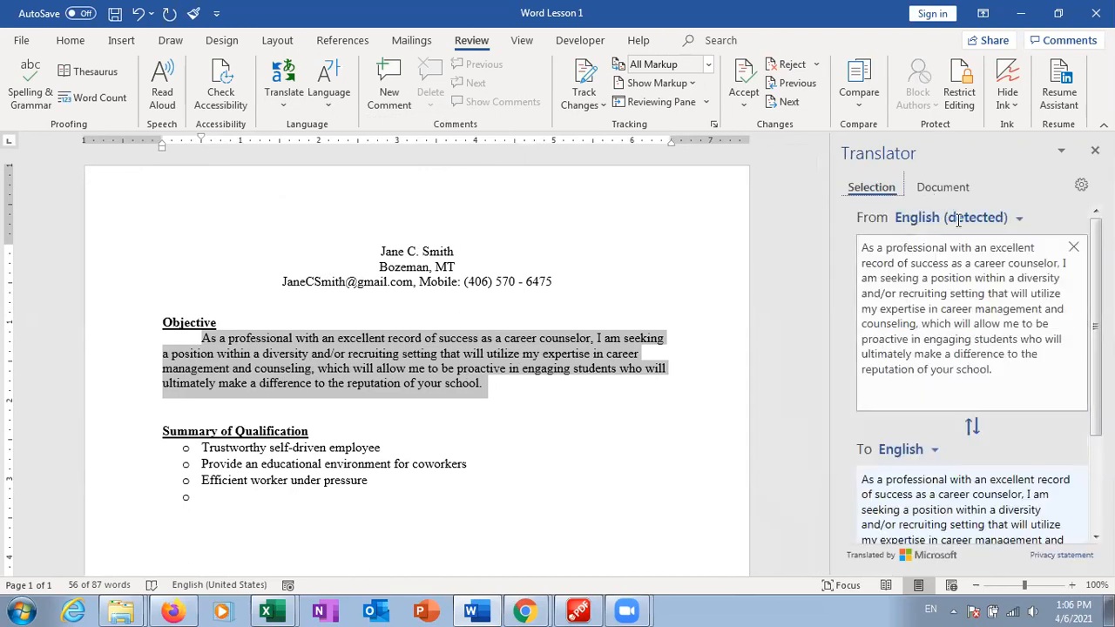
pyautogui.click(936, 452)
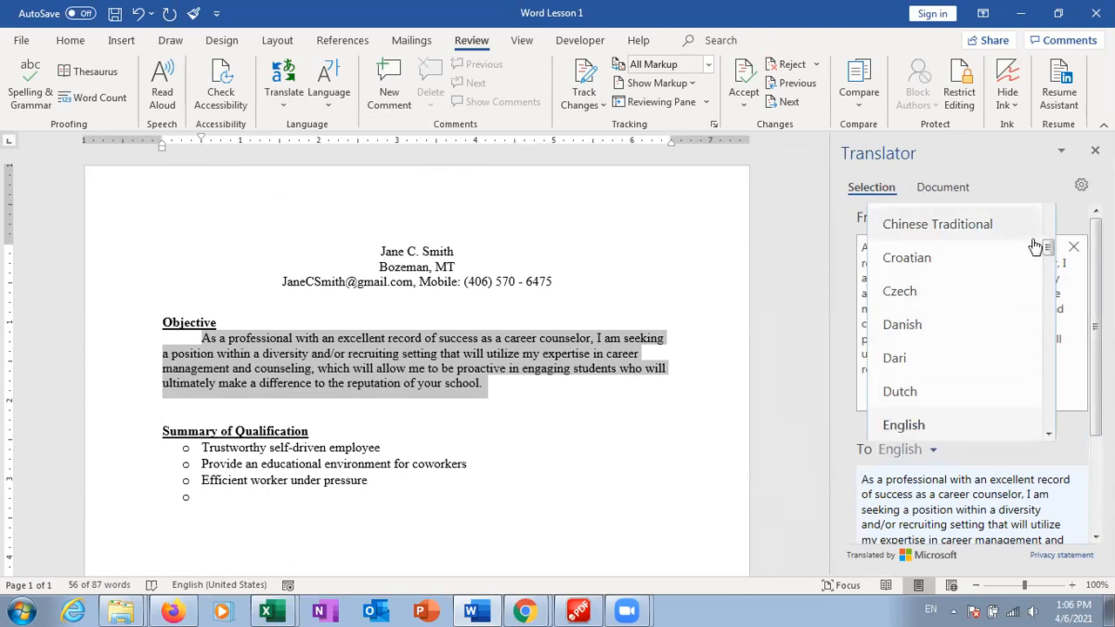
pyautogui.moveTo(1049, 250); pyautogui.dragTo(1047, 306)
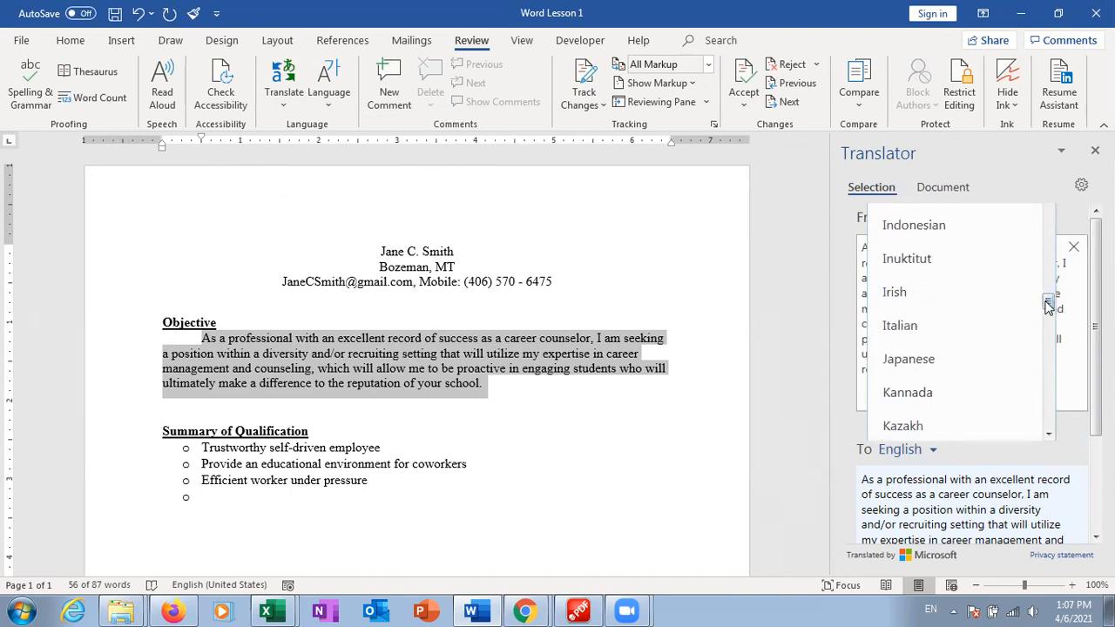
pyautogui.click(965, 339)
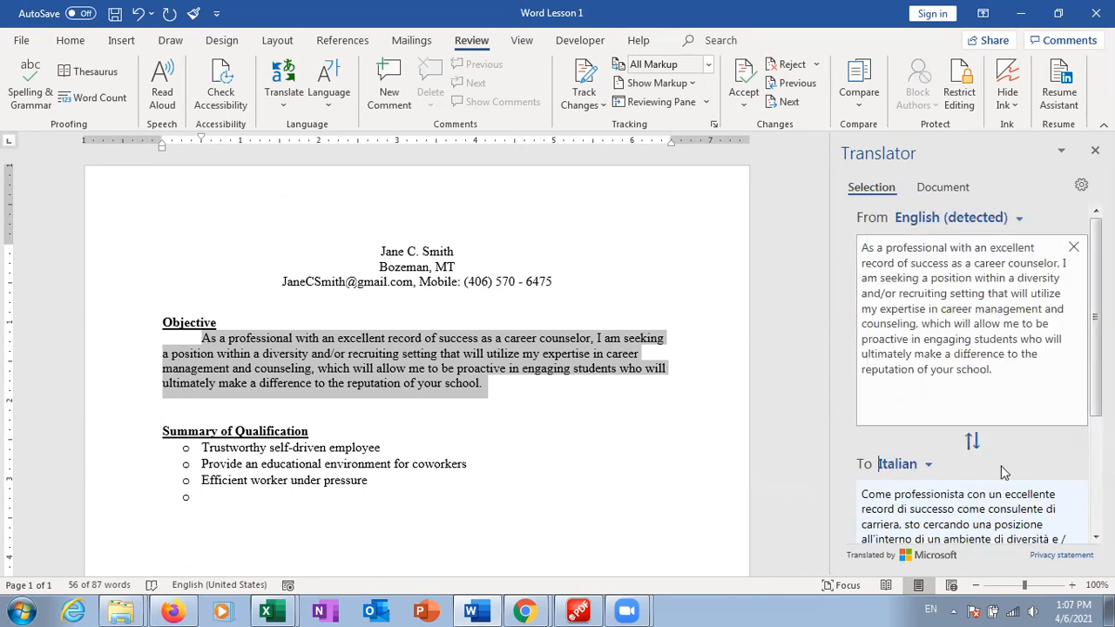
pyautogui.scroll(-3, 878, 463)
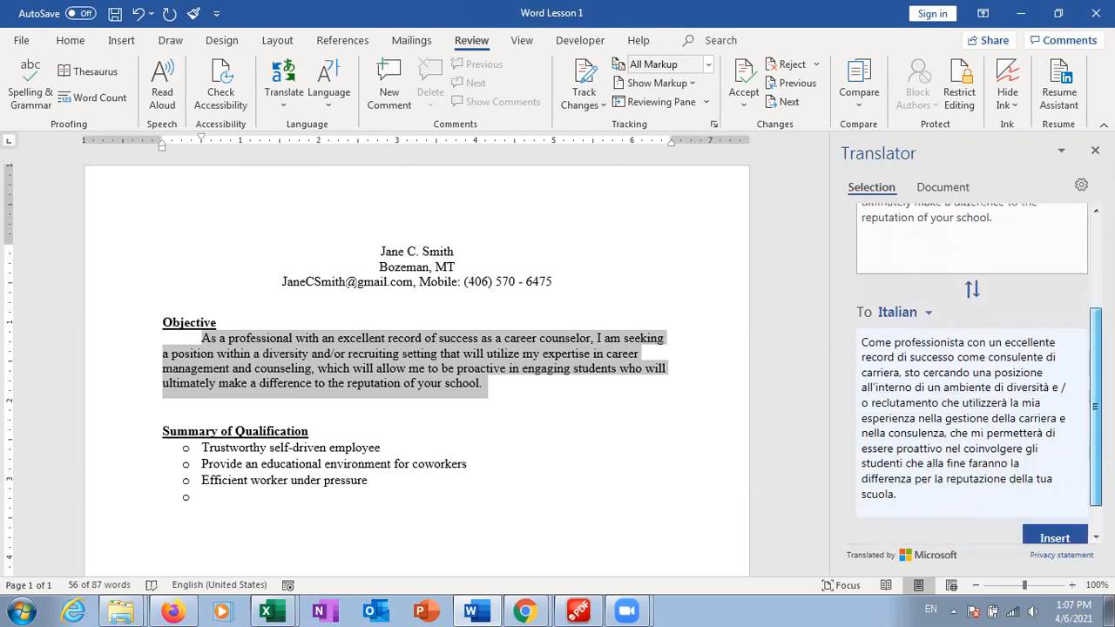
pyautogui.moveTo(991, 349)
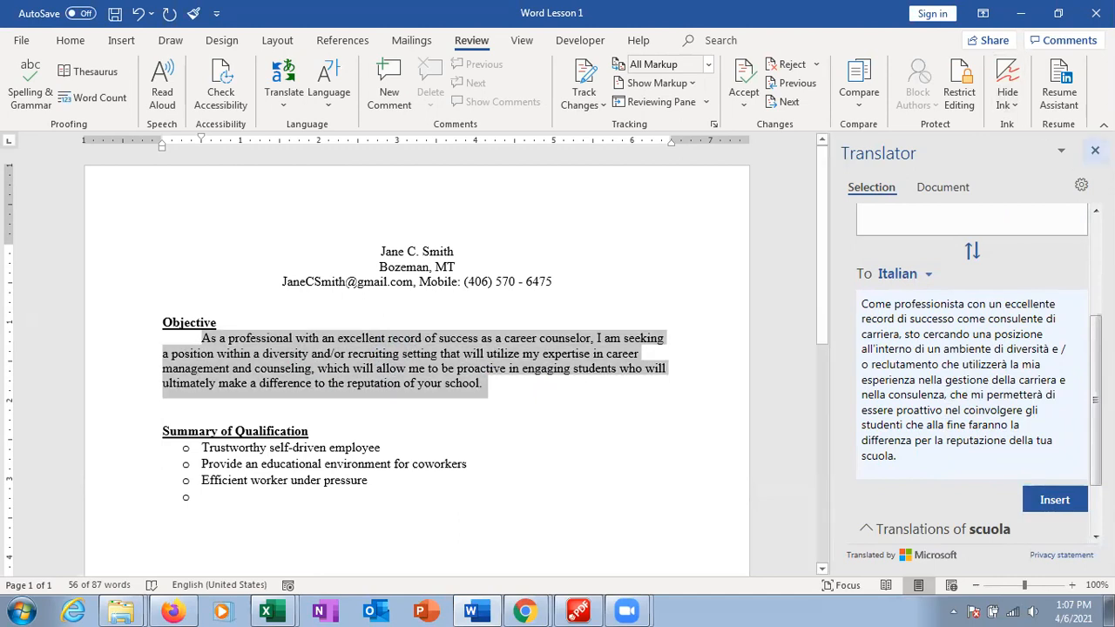
pyautogui.click(1095, 150)
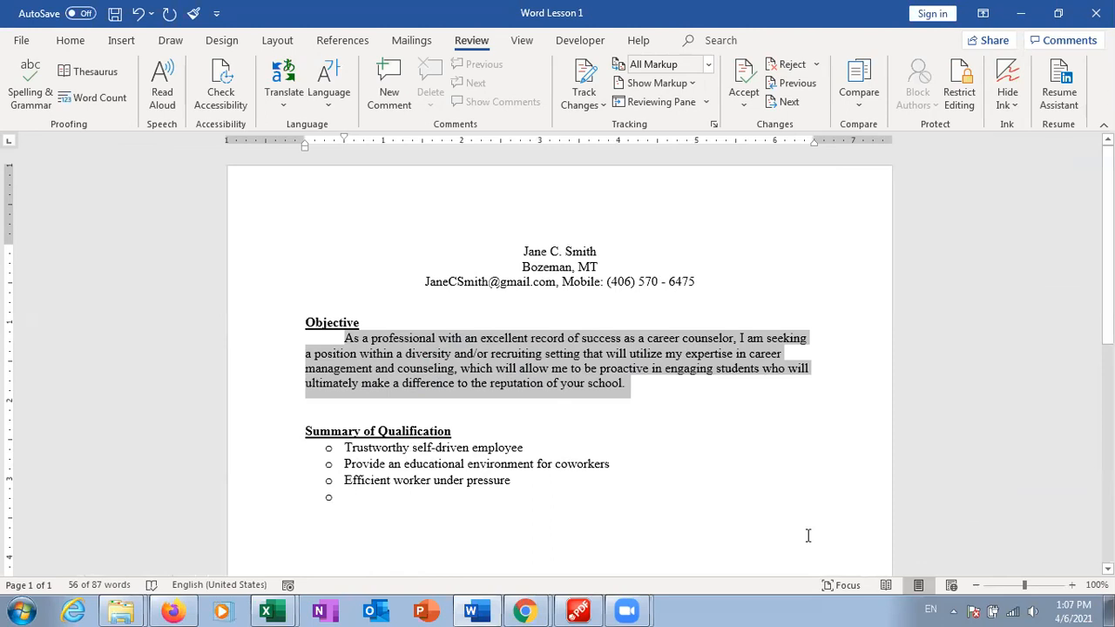
# Turn on Track Changes
pyautogui.click(712, 404)
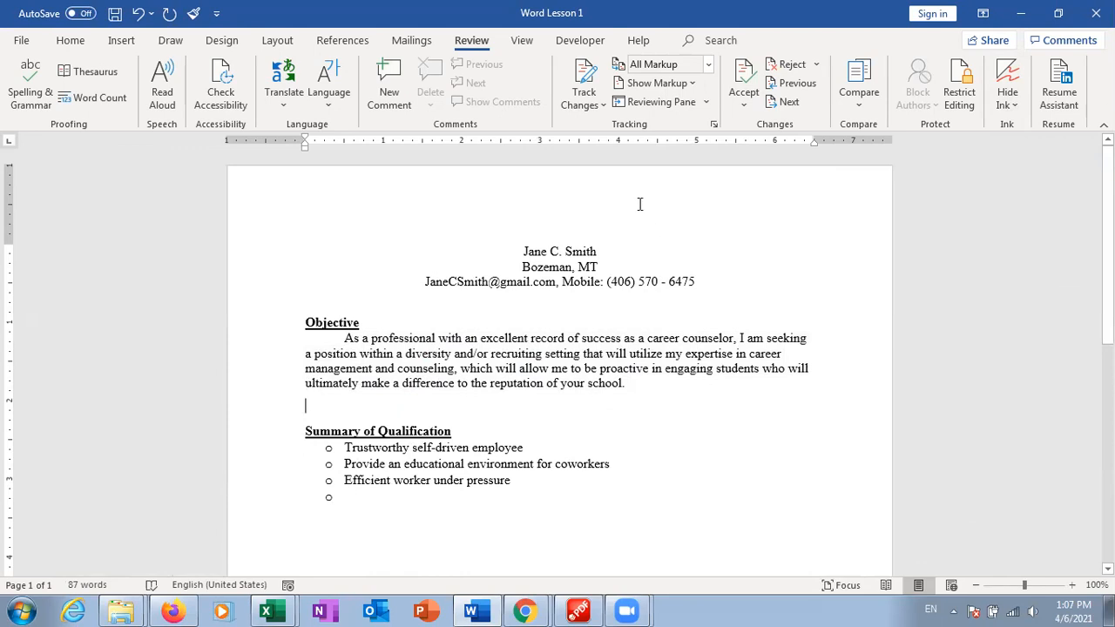
pyautogui.click(590, 84)
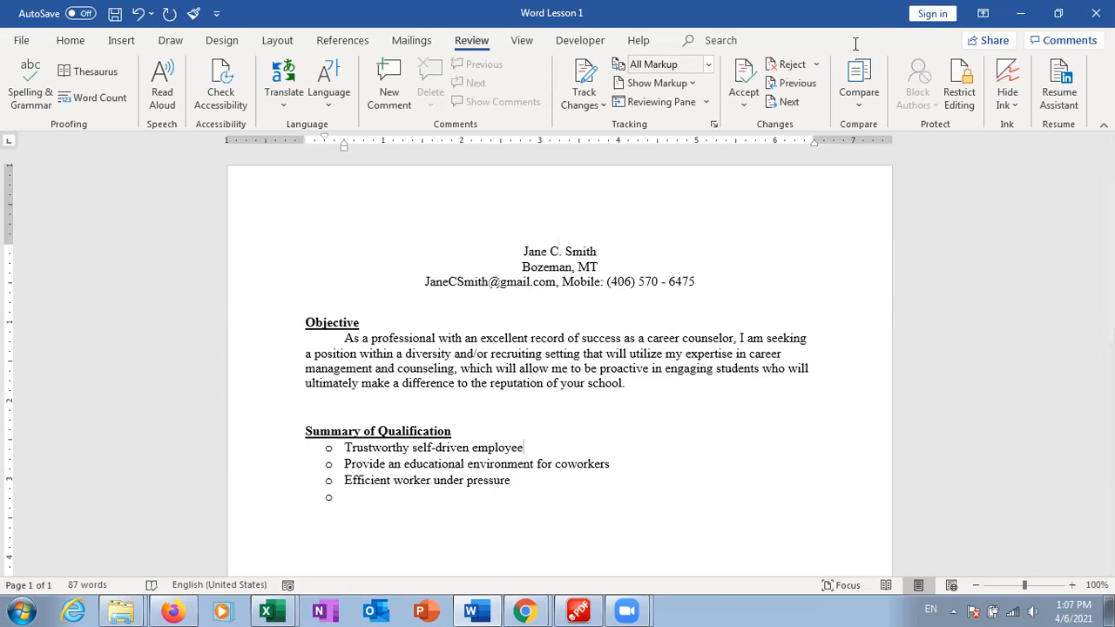
pyautogui.click(582, 78)
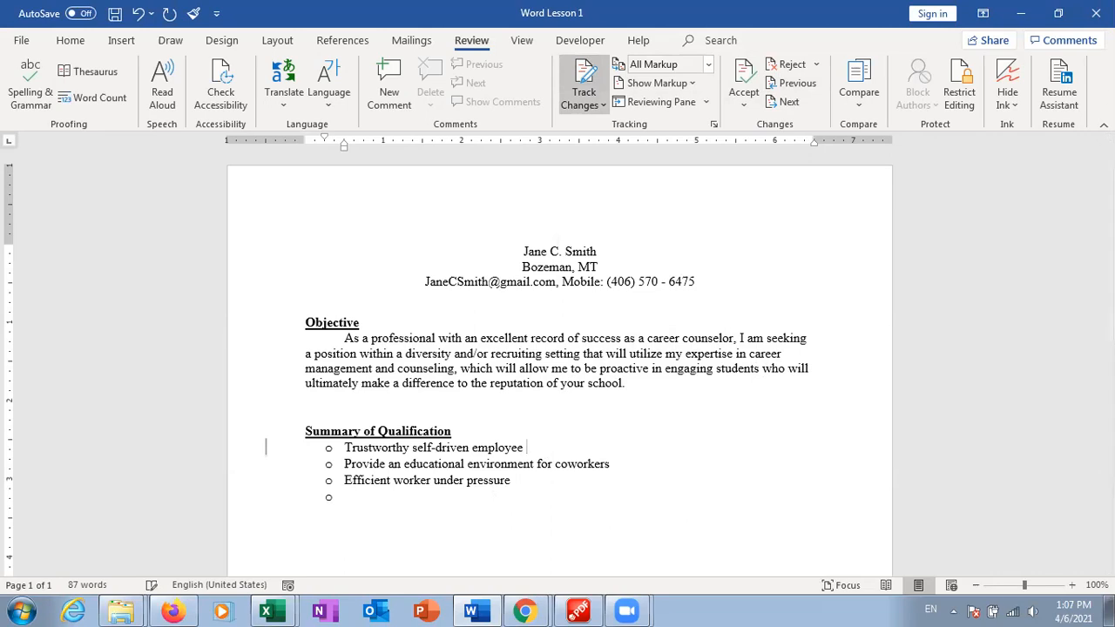
# Add a comma after 'Trustworthy' and 'while working with minimal supervision', then stop tracking
pyautogui.click(410, 447)
pyautogui.write(',')
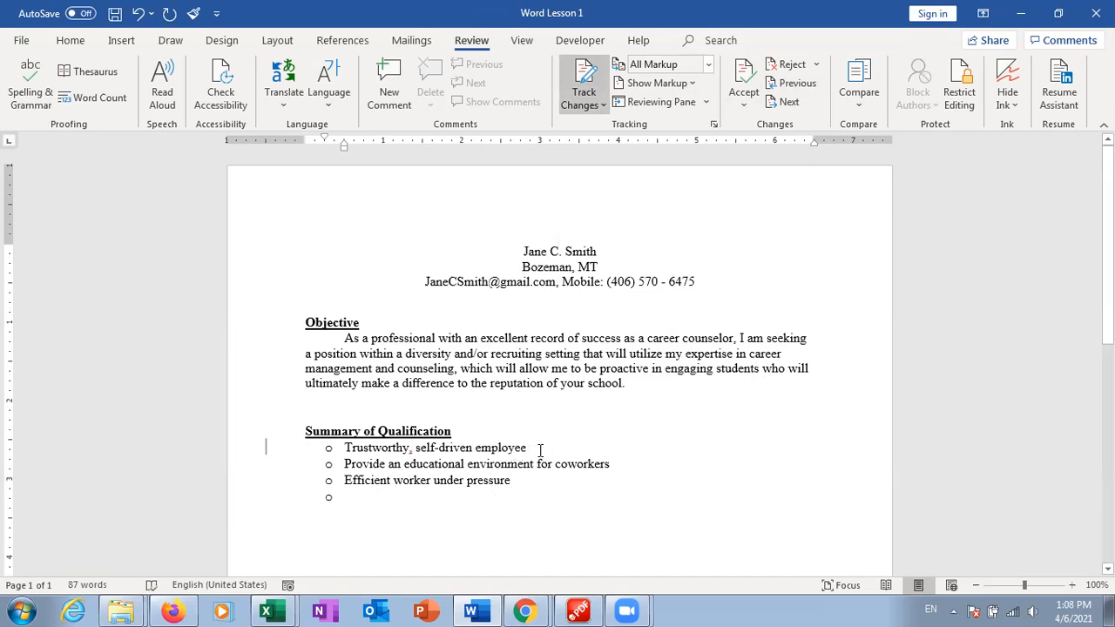
pyautogui.click(540, 449)
pyautogui.write('whil')
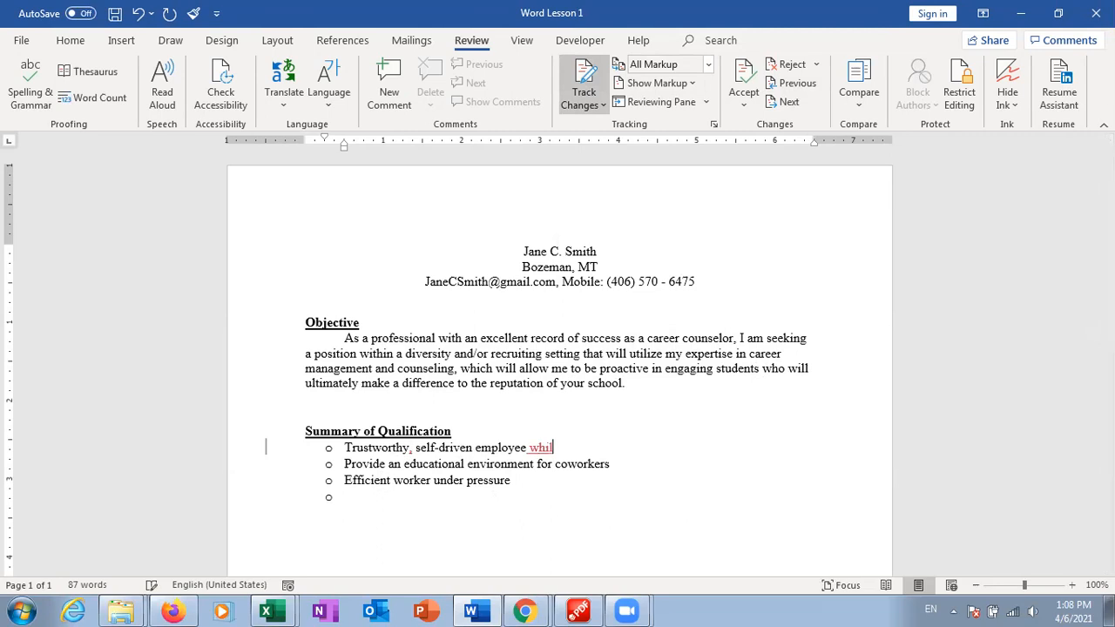
pyautogui.write('e working with minim')
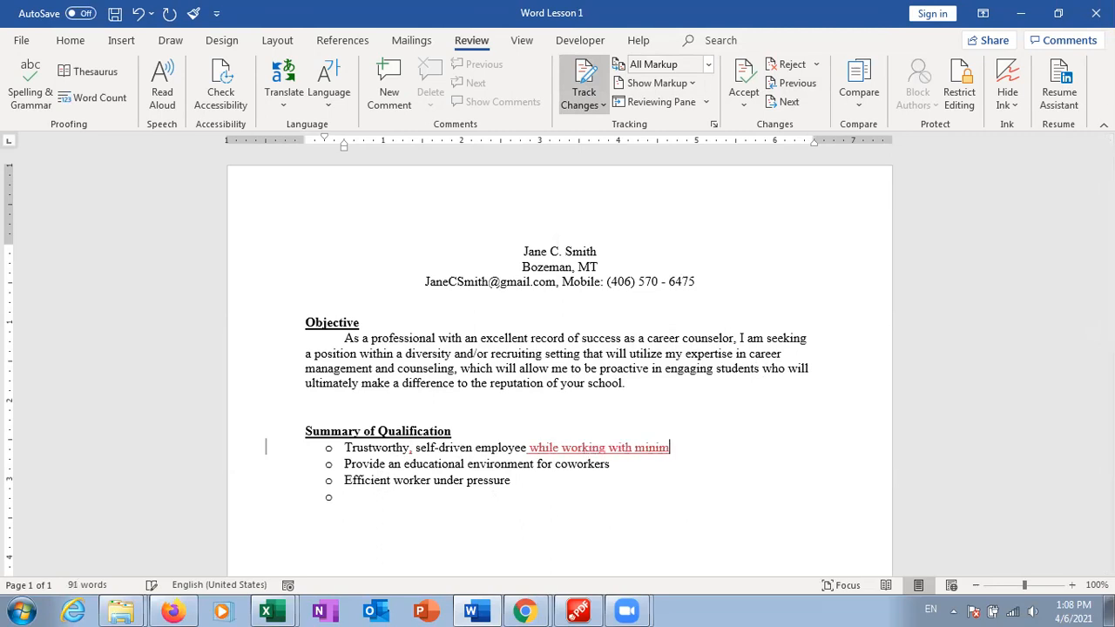
pyautogui.write('al supervision')
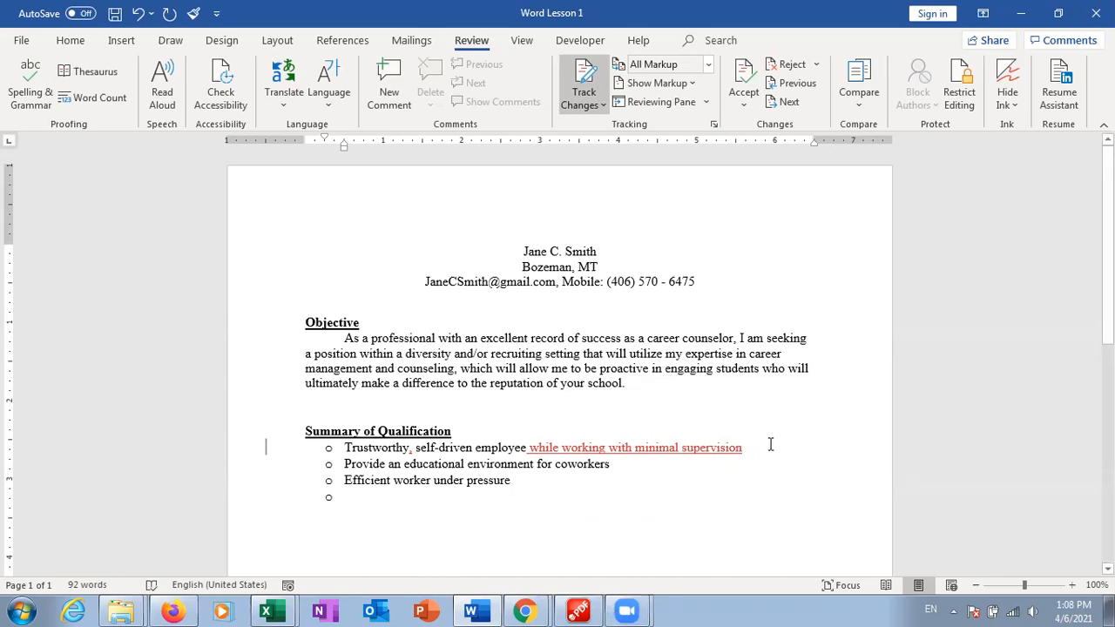
pyautogui.click(592, 82)
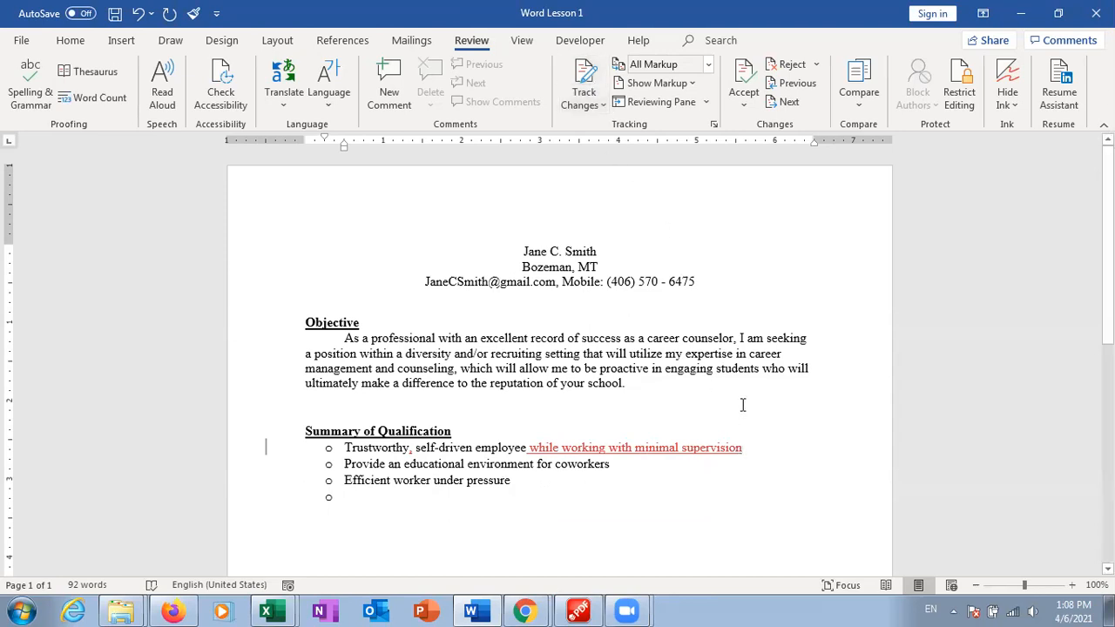
pyautogui.moveTo(709, 454)
# Accept the inserted phrase and add a comma after 'Trustworthy'
pyautogui.rightClick(709, 452)
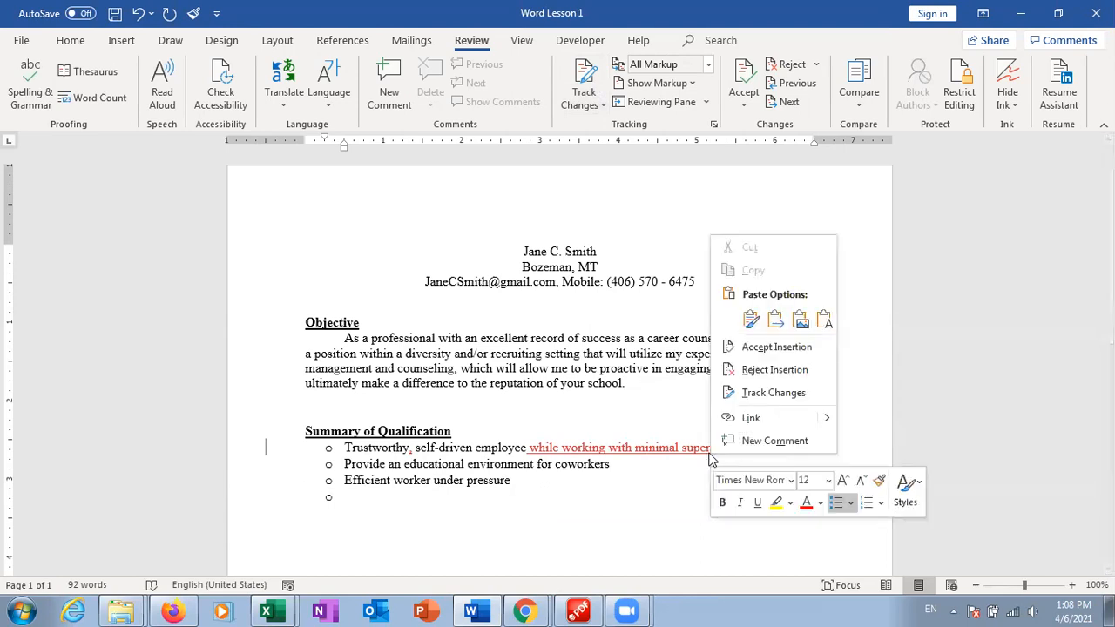
pyautogui.click(799, 357)
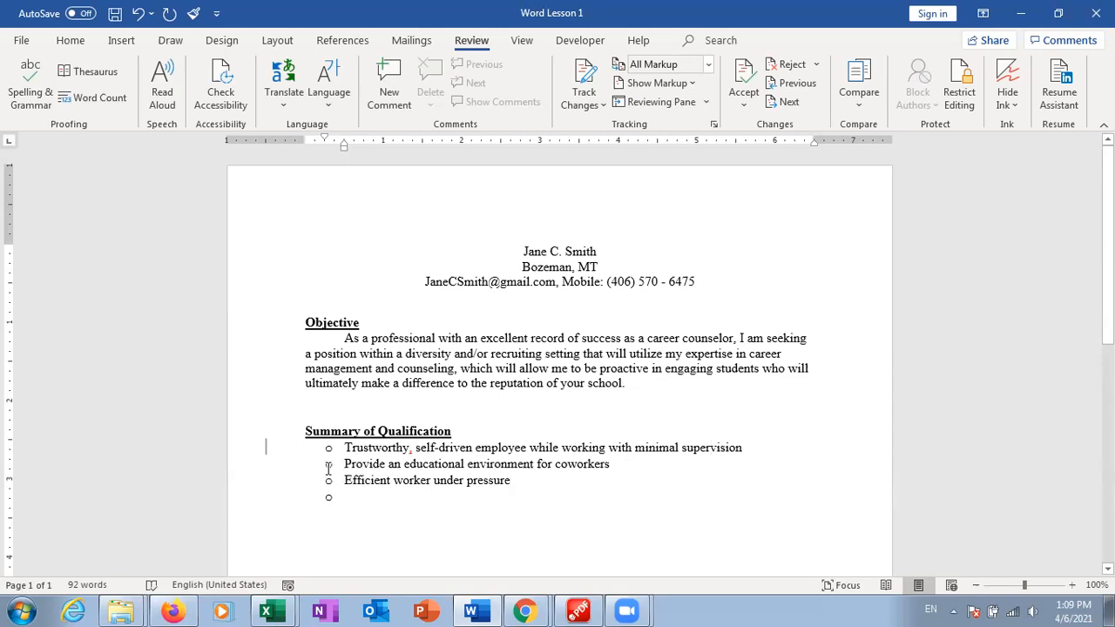
pyautogui.click(412, 447)
pyautogui.write(',')
# Accept all remaining tracked changes and dismiss the no-changes message
pyautogui.click(745, 75)
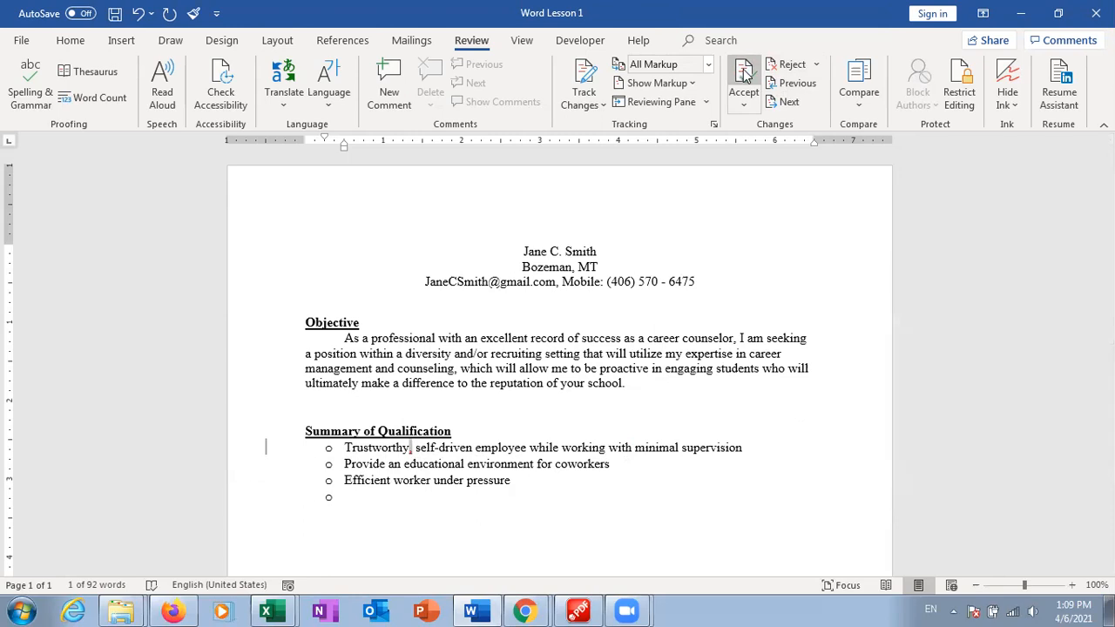
pyautogui.click(744, 75)
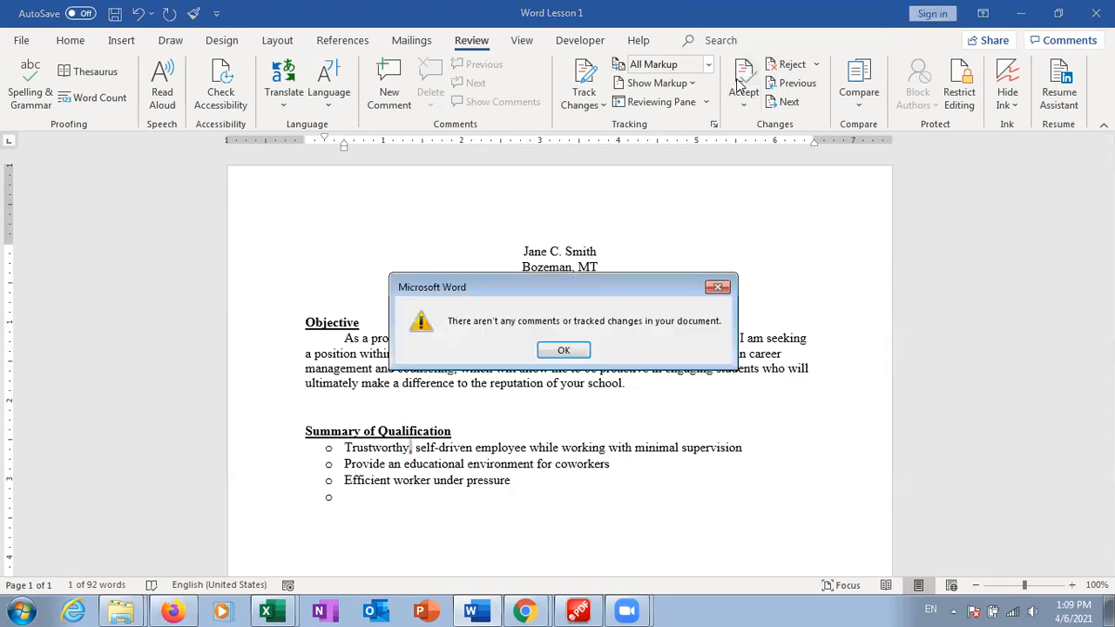
pyautogui.click(561, 351)
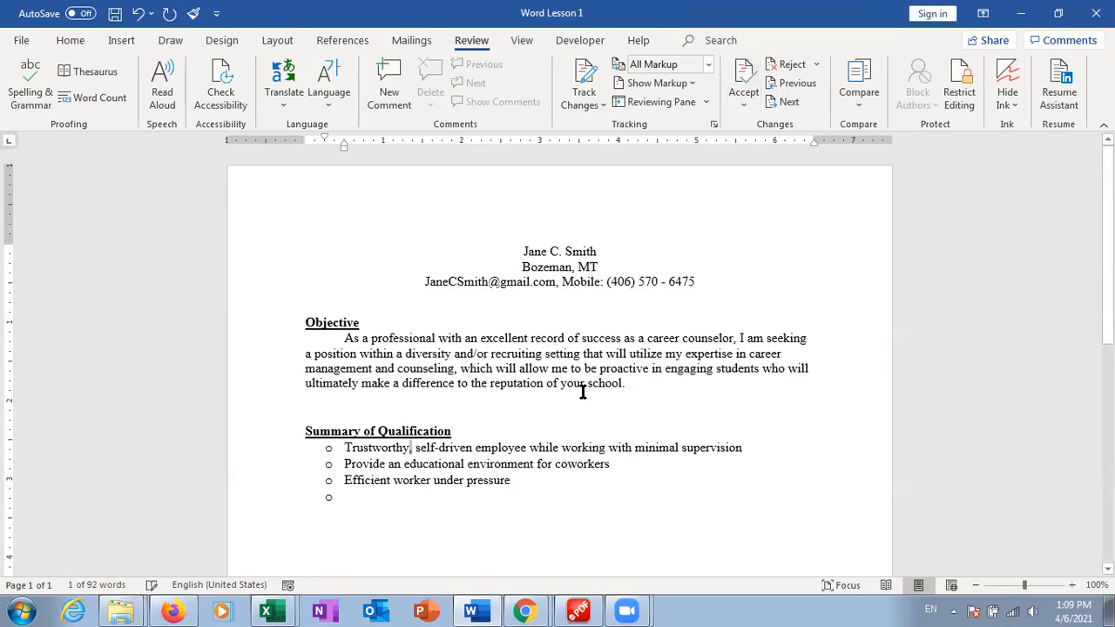
pyautogui.click(616, 436)
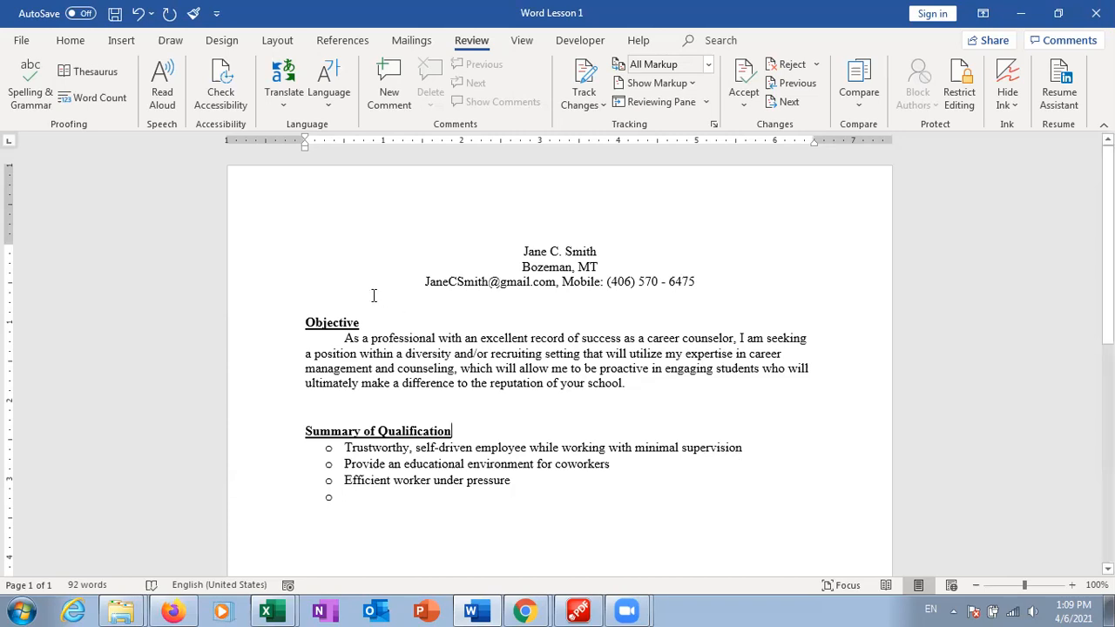
# On the Home tab, grow 'Summary of Qualification' to 14 pt, then shrink it back to 12 pt
pyautogui.click(72, 41)
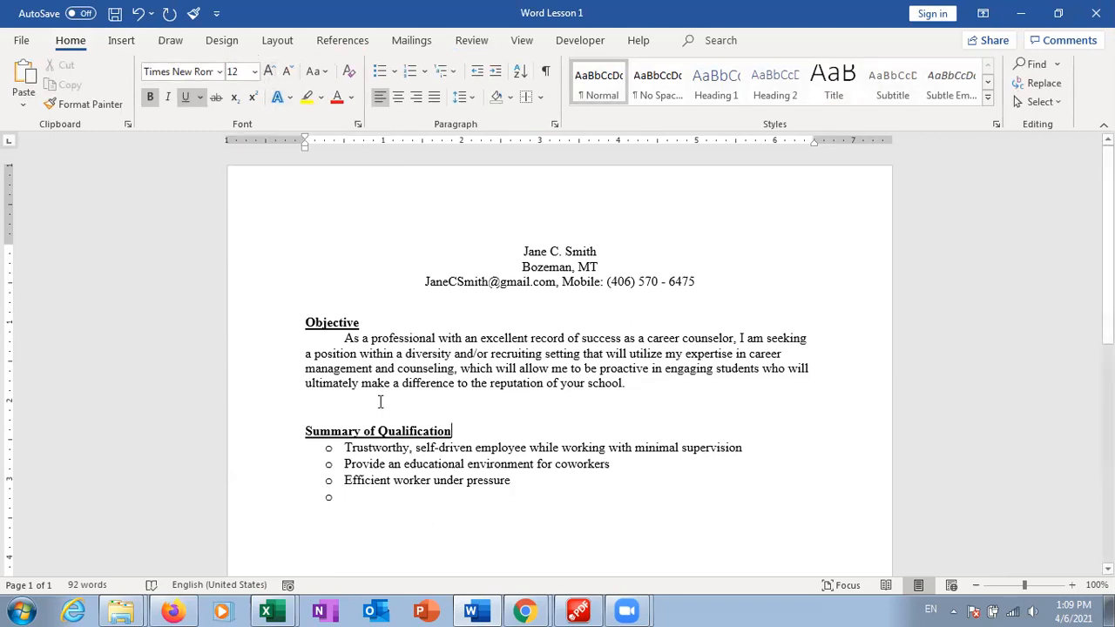
pyautogui.moveTo(456, 431); pyautogui.dragTo(350, 433)
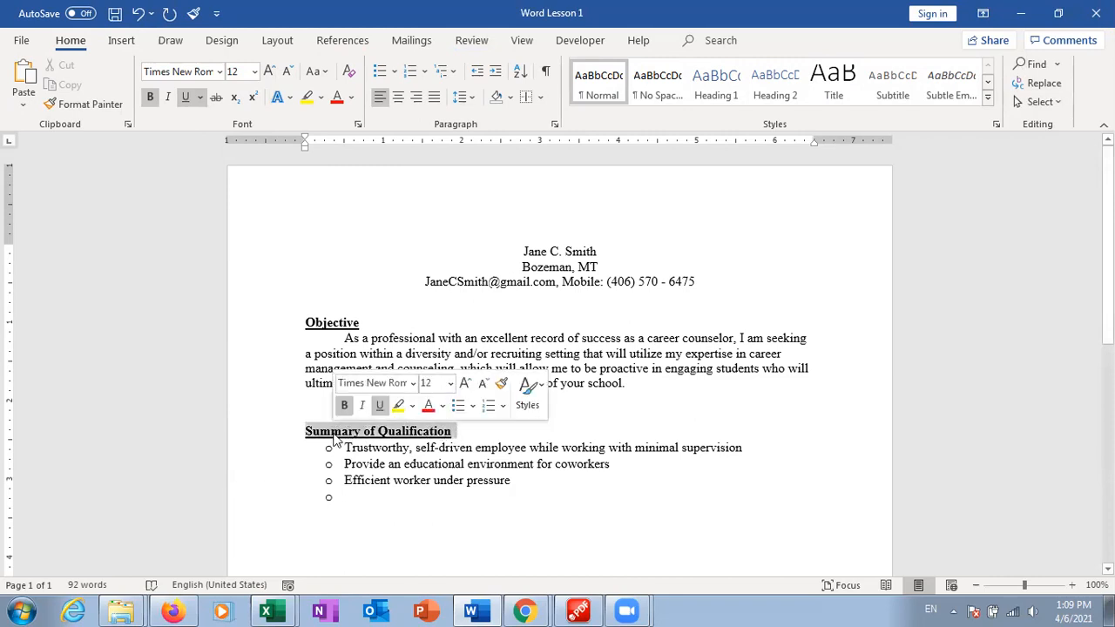
pyautogui.click(270, 72)
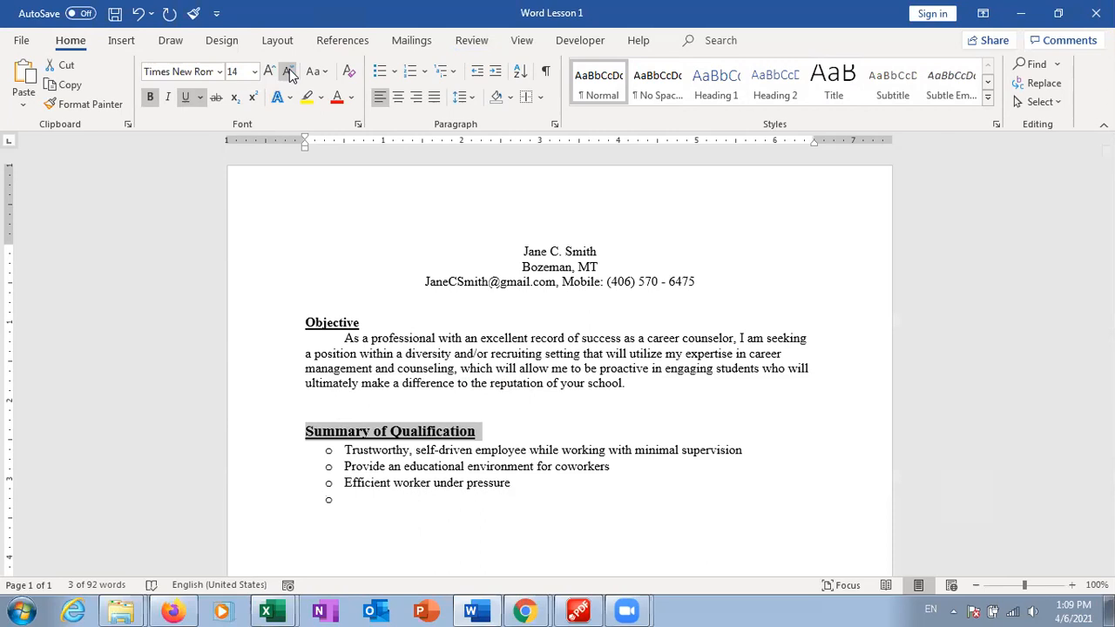
pyautogui.click(288, 72)
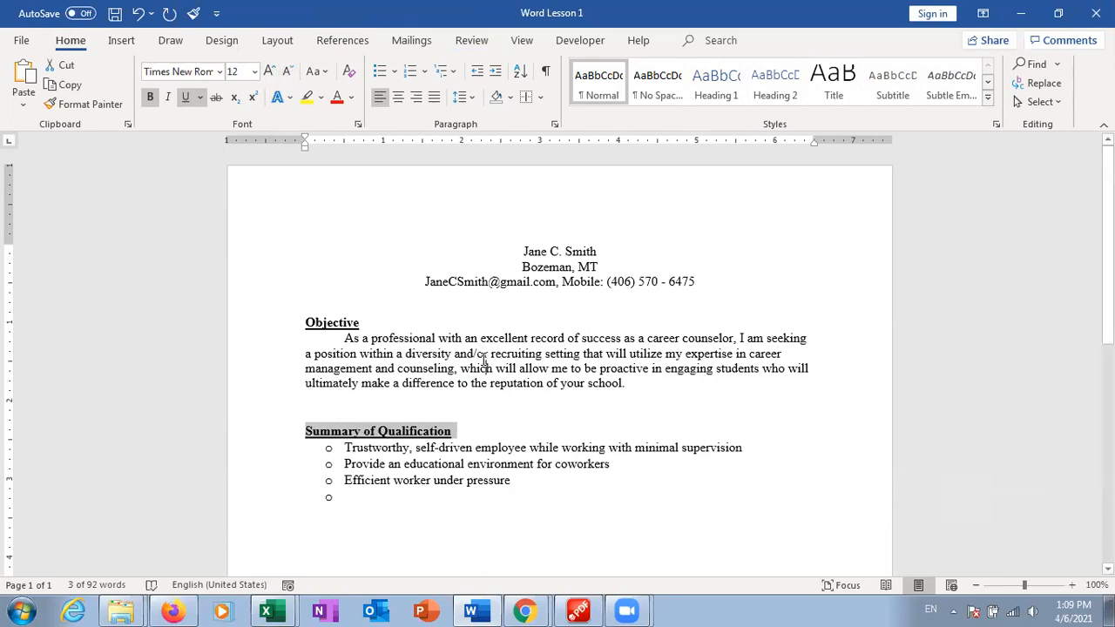
pyautogui.click(485, 361)
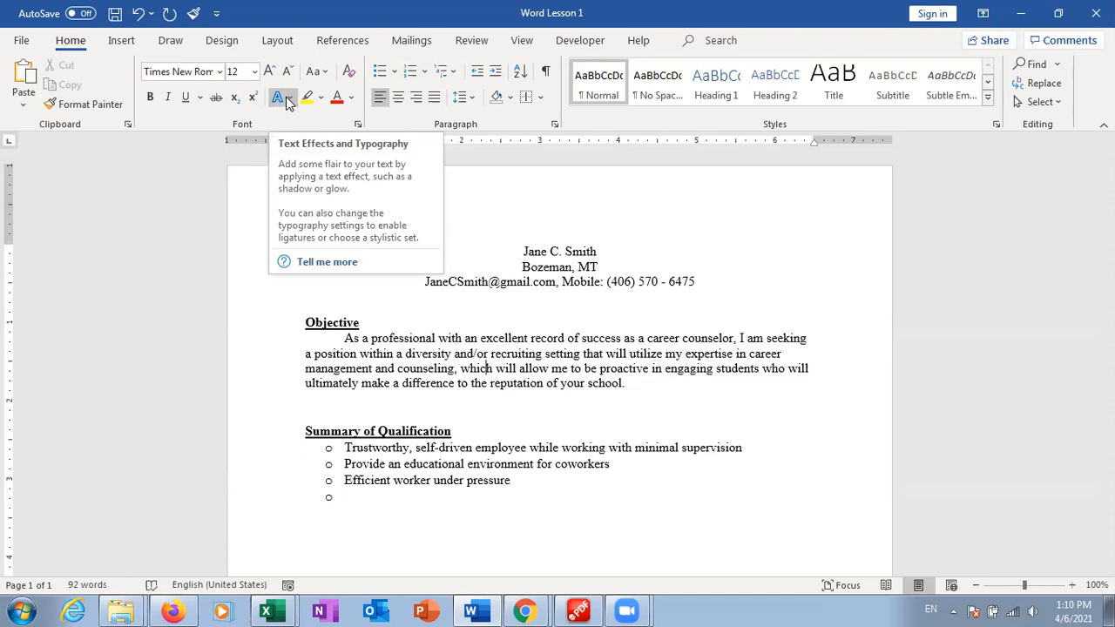
pyautogui.moveTo(599, 250); pyautogui.dragTo(521, 252)
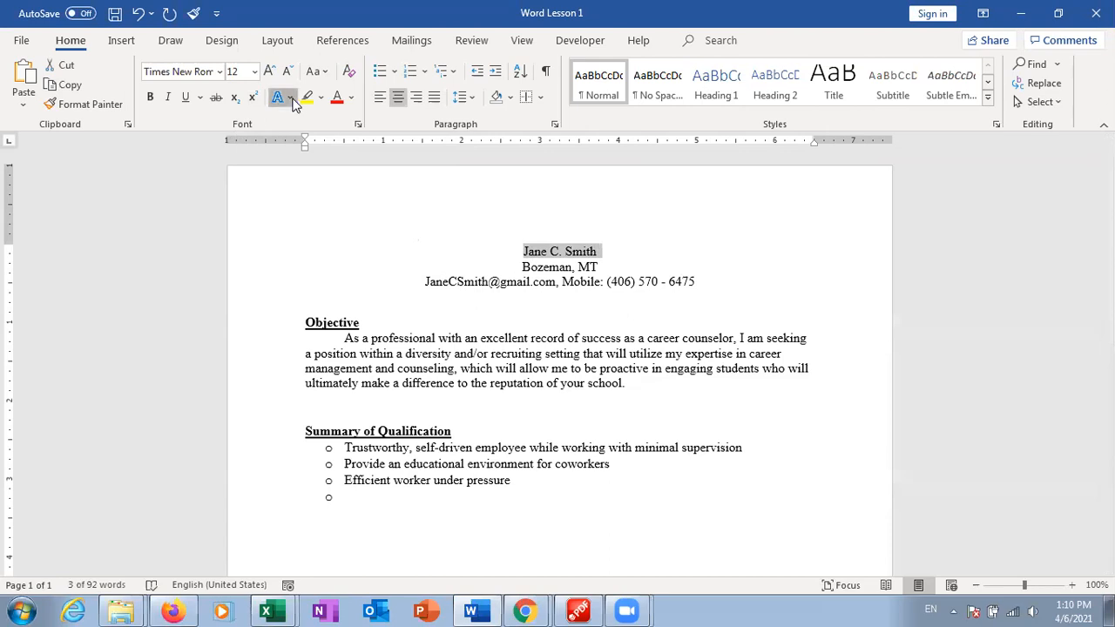
pyautogui.click(291, 98)
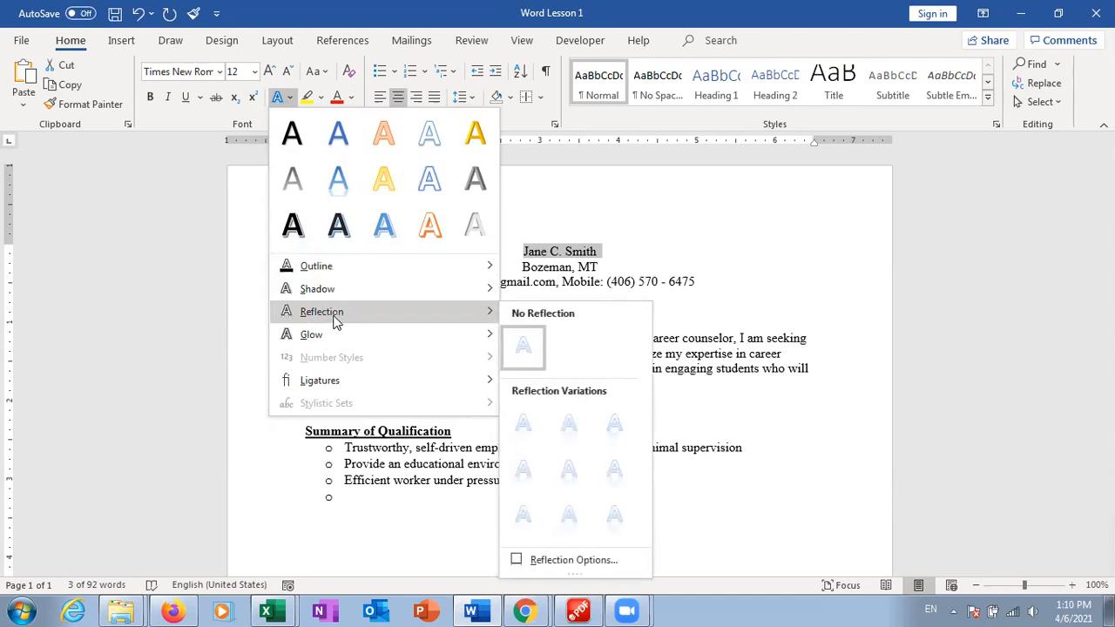
pyautogui.moveTo(339, 341)
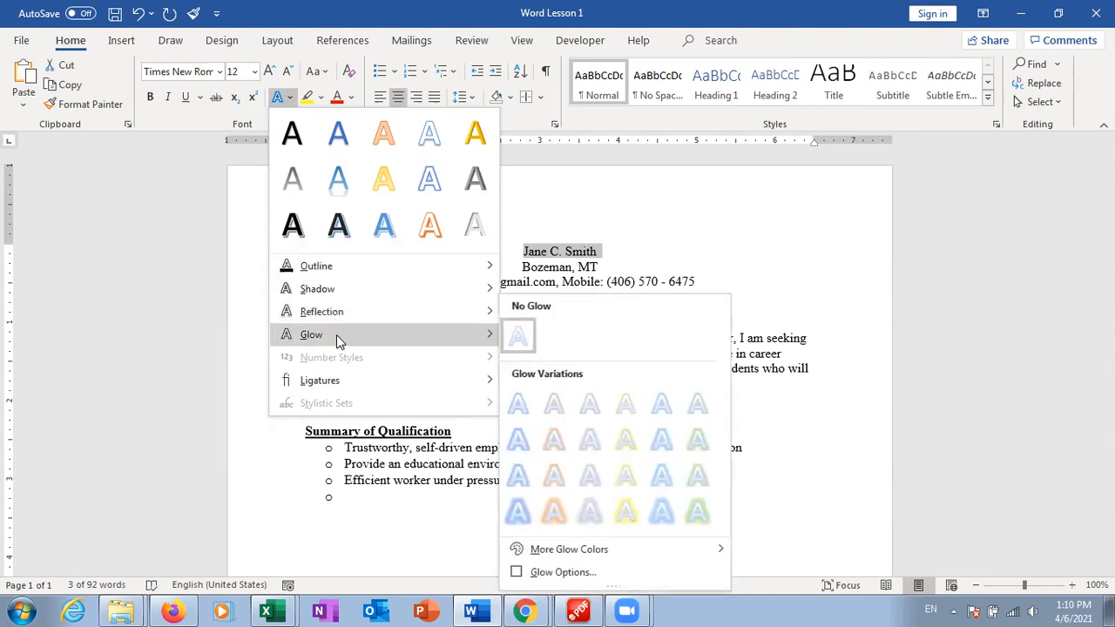
pyautogui.click(555, 481)
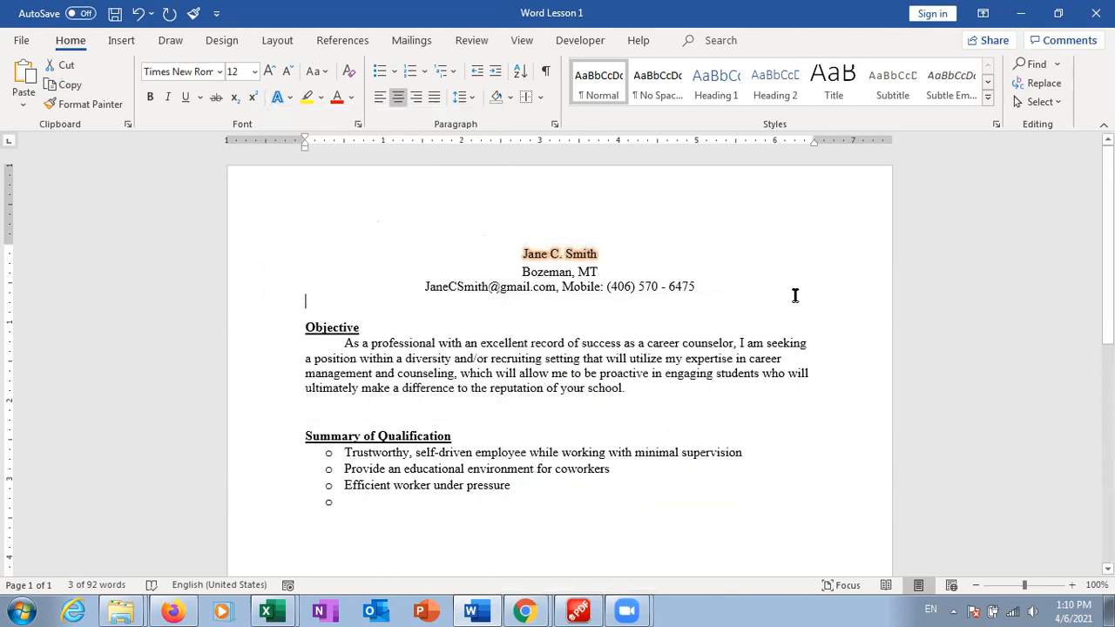
pyautogui.click(794, 295)
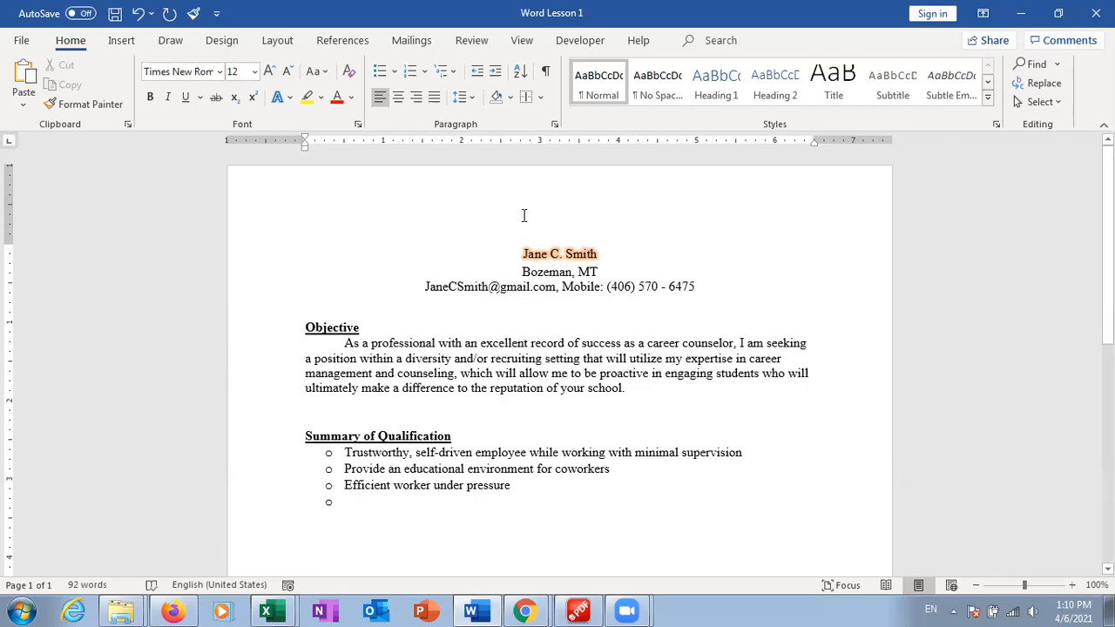
pyautogui.hotkey('ctrl', 'z')
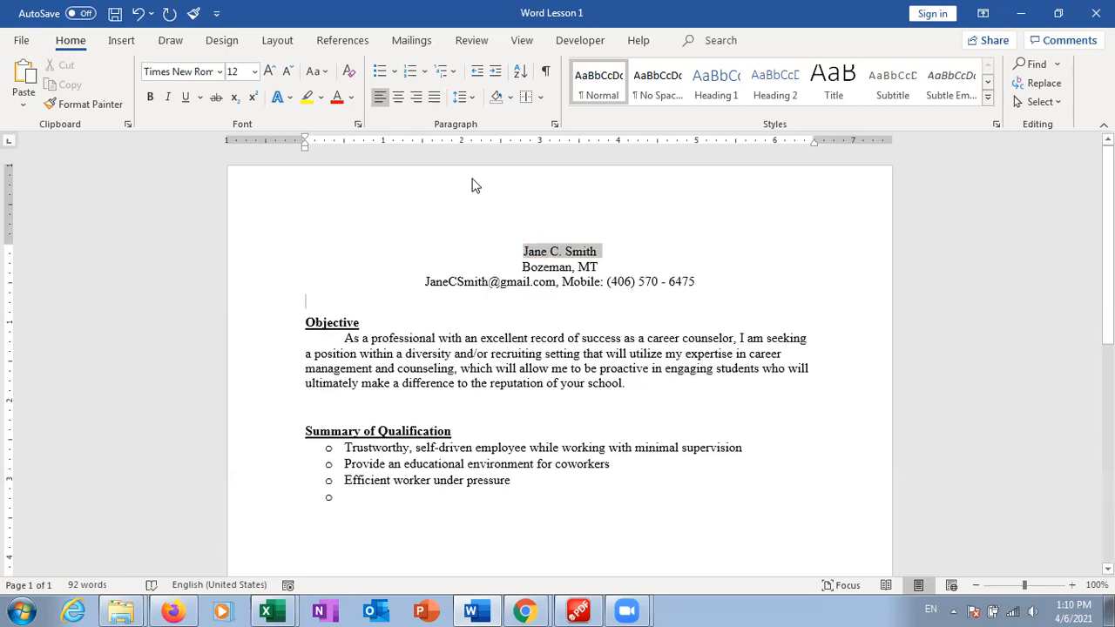
pyautogui.click(593, 317)
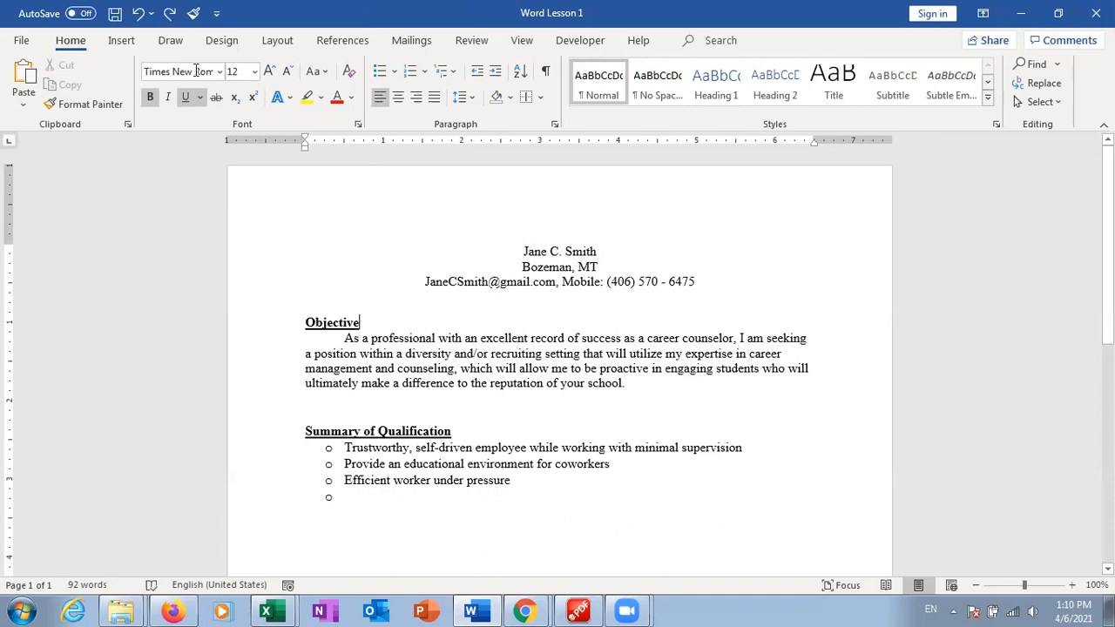
# Insert a page break before Objective, then remove it and restore the blank line above Objective
pyautogui.click(121, 44)
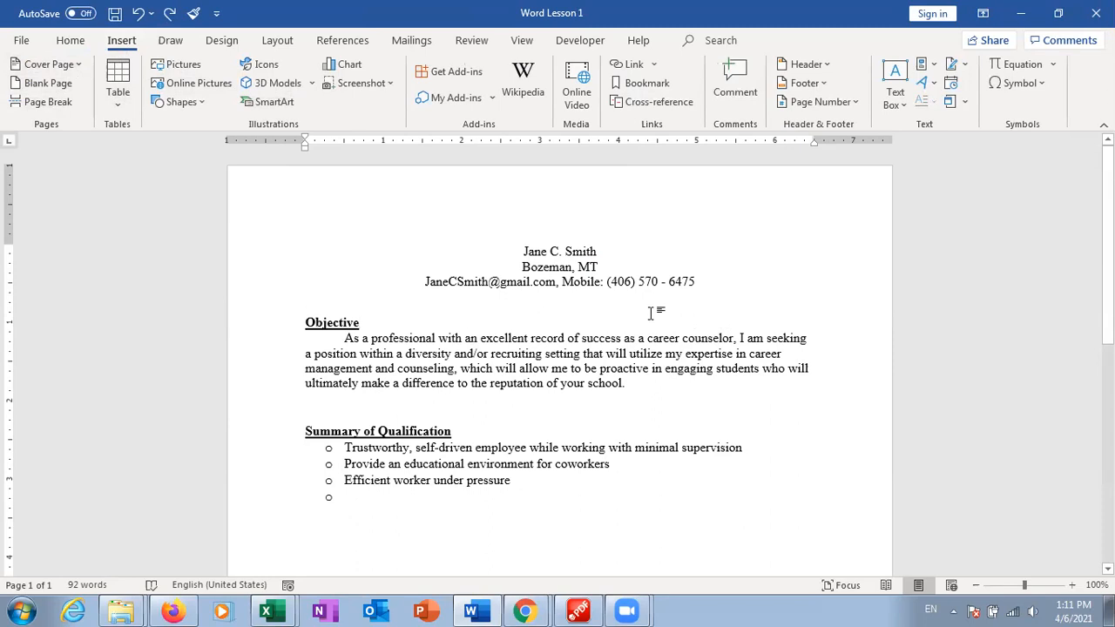
pyautogui.click(50, 103)
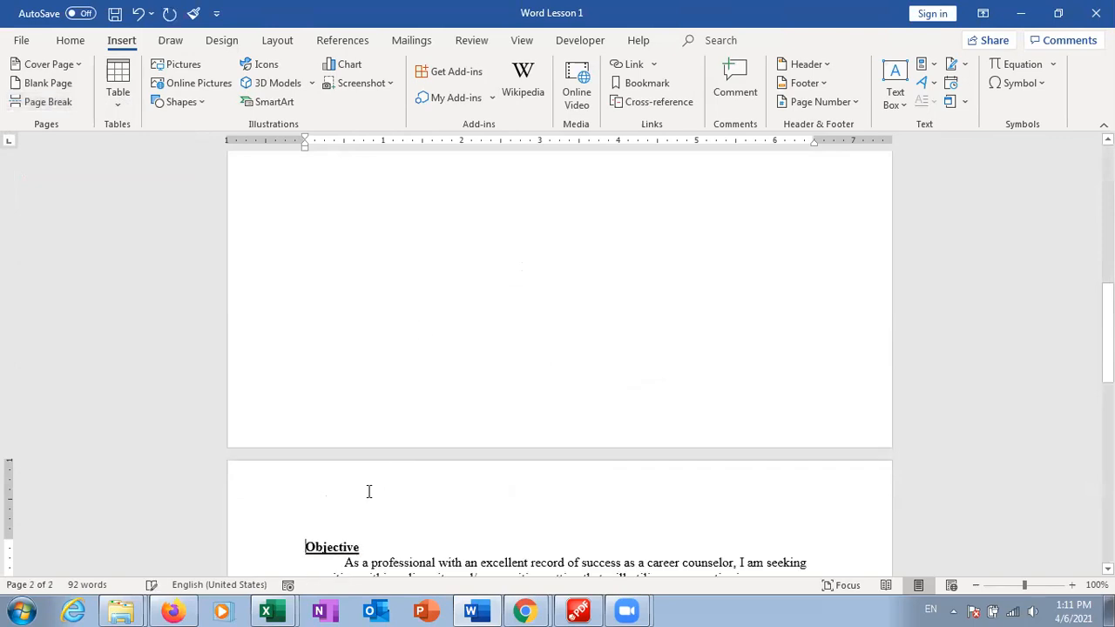
pyautogui.moveTo(1107, 351); pyautogui.dragTo(1107, 400)
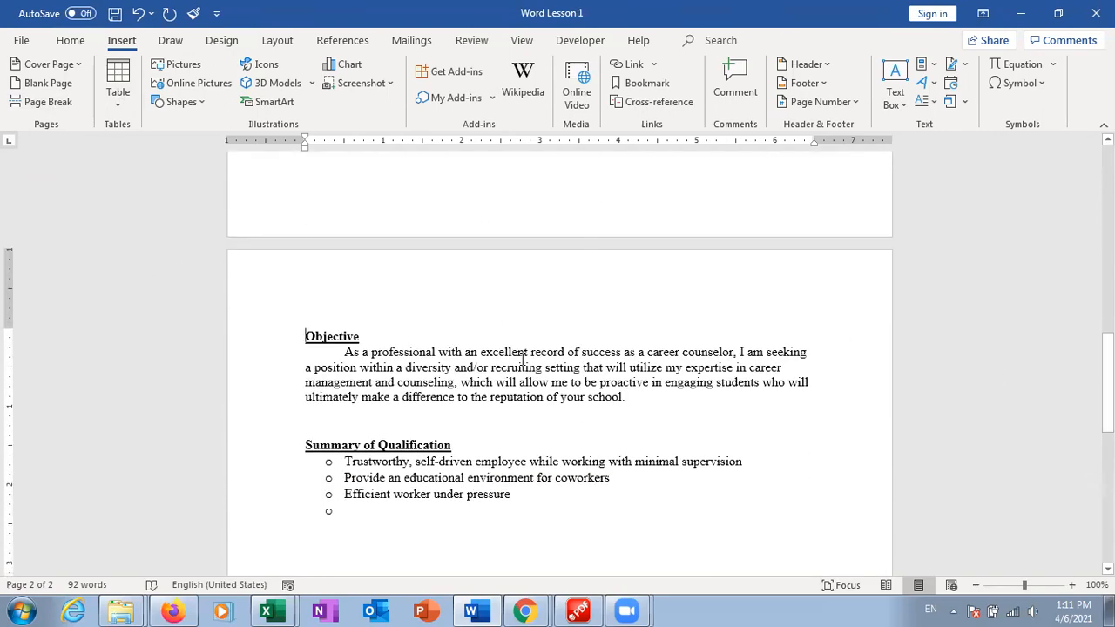
pyautogui.press('BackSpace')
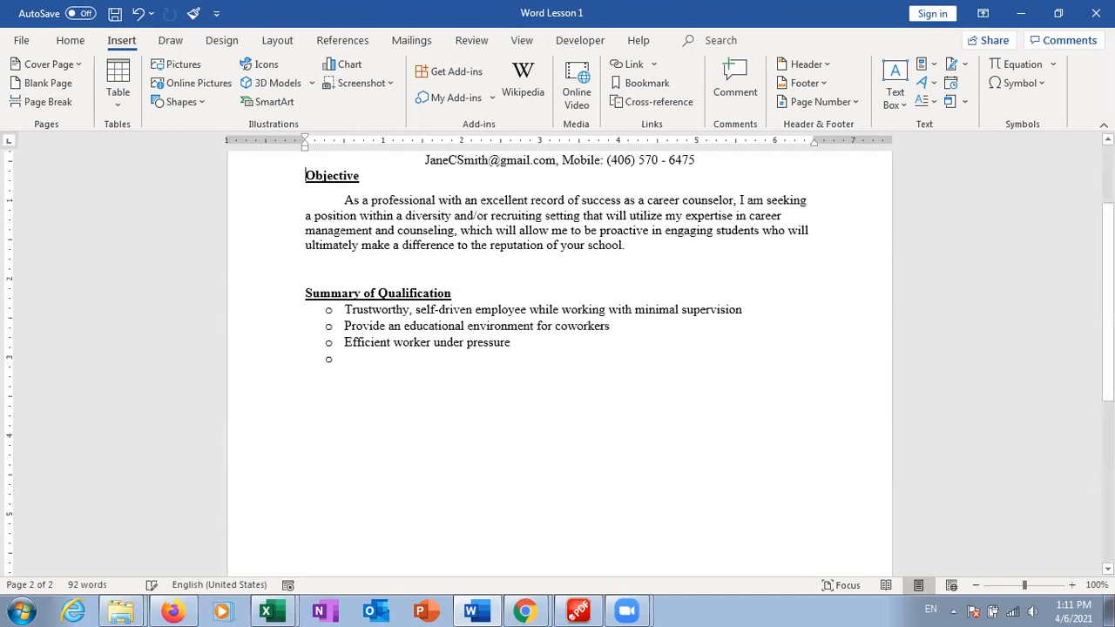
pyautogui.moveTo(1107, 322); pyautogui.dragTo(1107, 284)
pyautogui.press('Return')
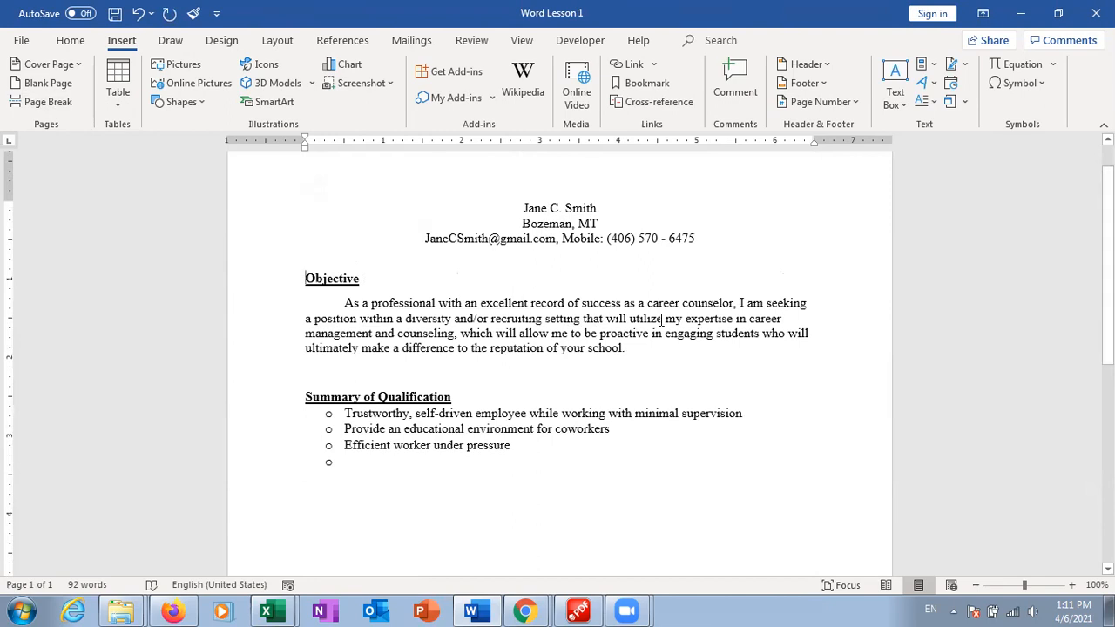
pyautogui.scroll(1, 458, 271)
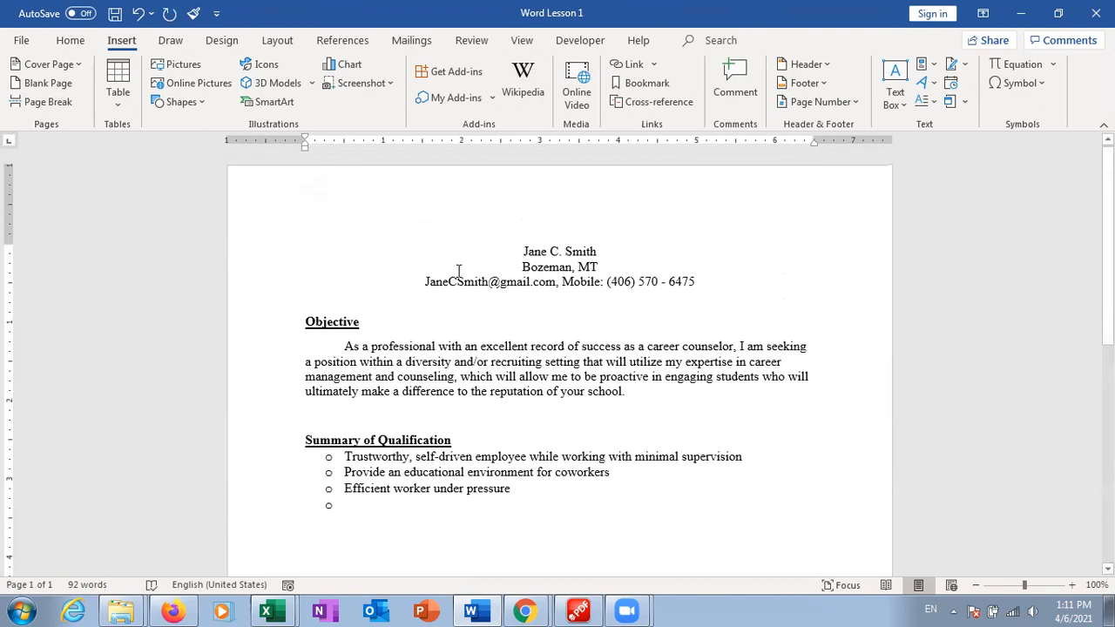
# Add and undo the Filigree cover page, then strip the bullet from the empty fourth qualification line
pyautogui.click(81, 65)
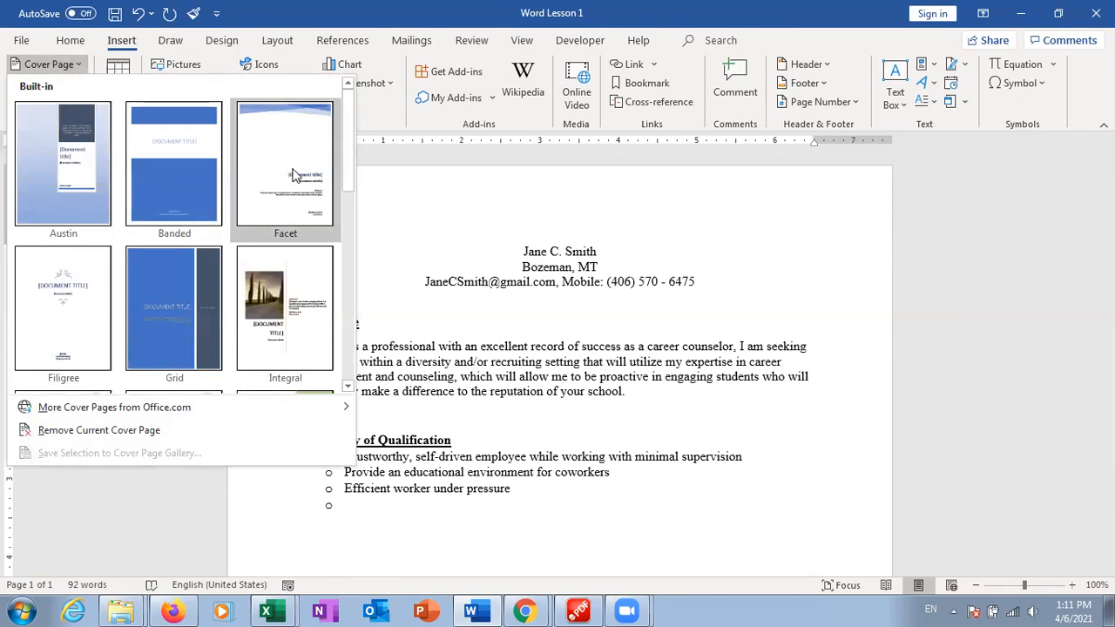
pyautogui.click(78, 305)
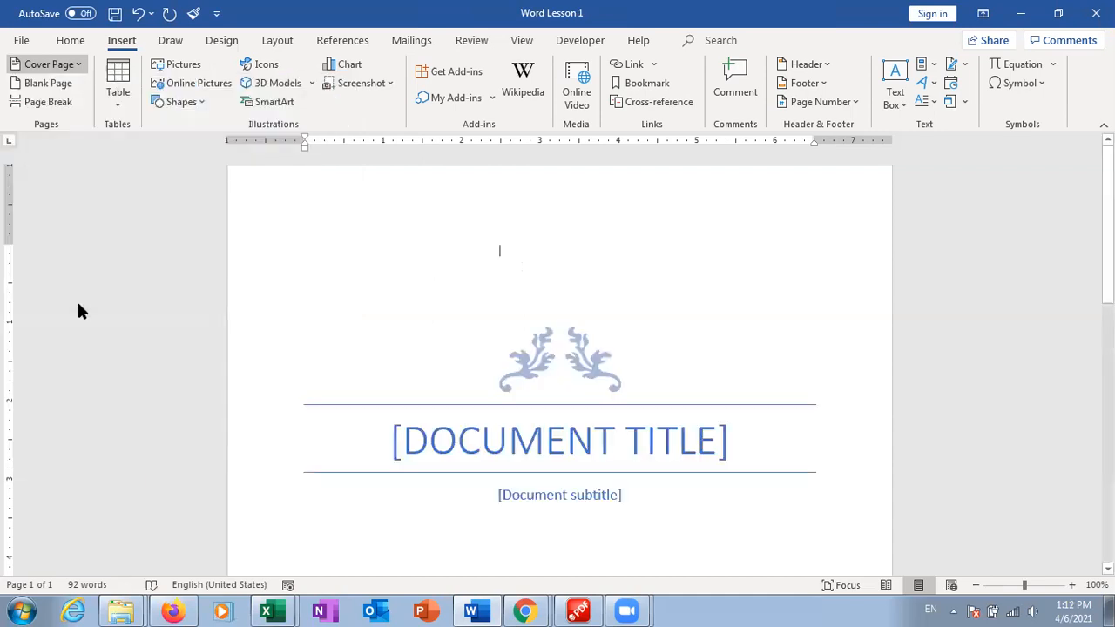
pyautogui.moveTo(1107, 205)
pyautogui.mouseDown()
pyautogui.moveTo(1107, 434)
pyautogui.moveTo(1107, 202)
pyautogui.mouseUp()
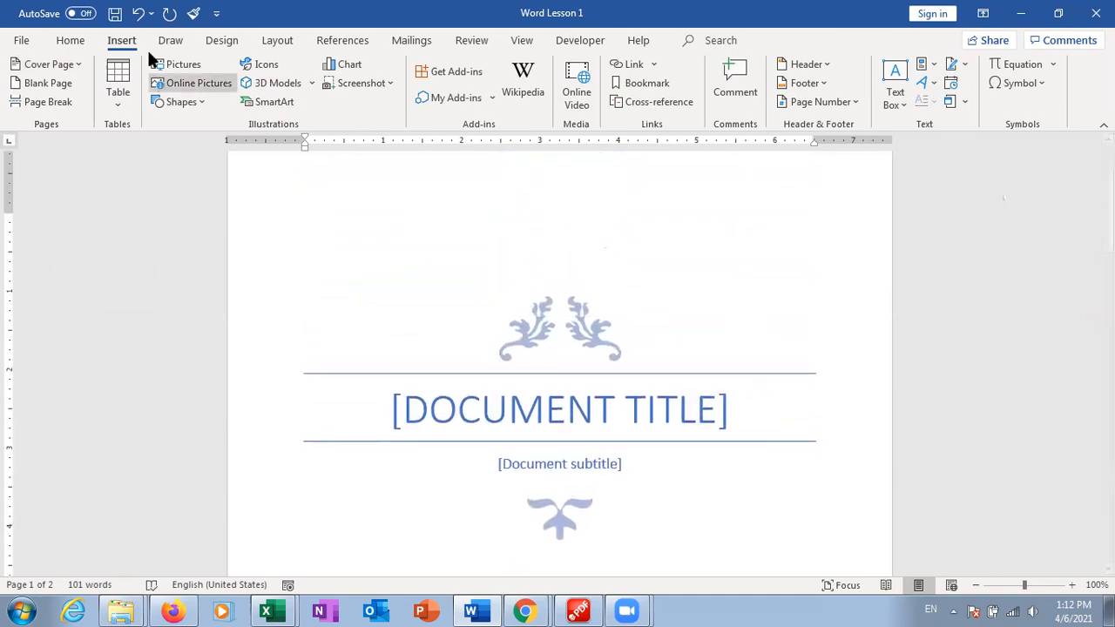
pyautogui.click(138, 14)
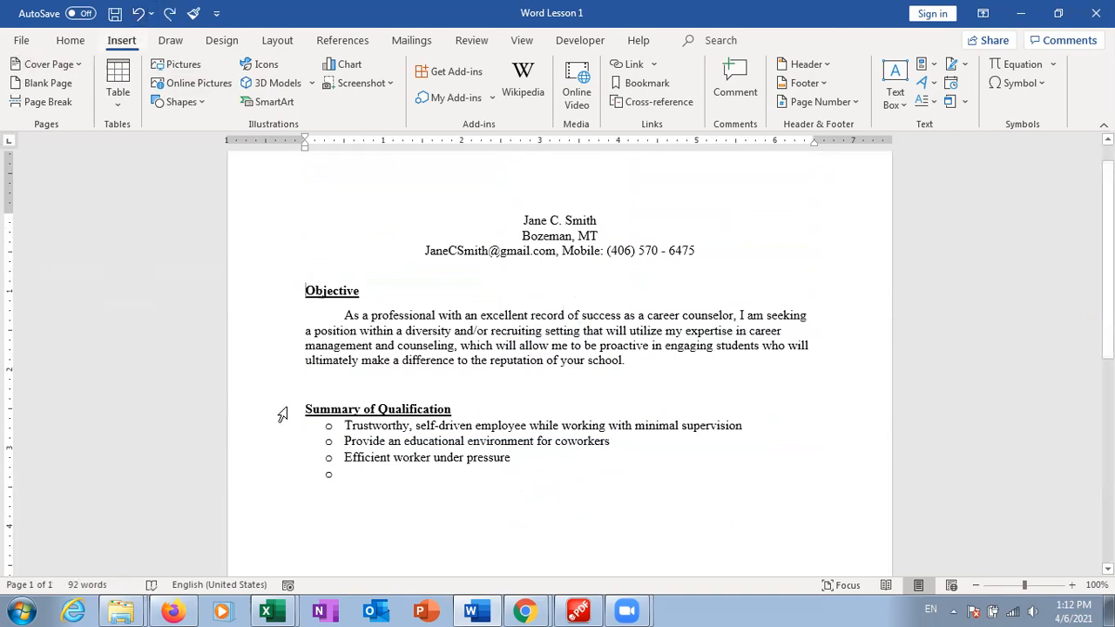
pyautogui.click(421, 517)
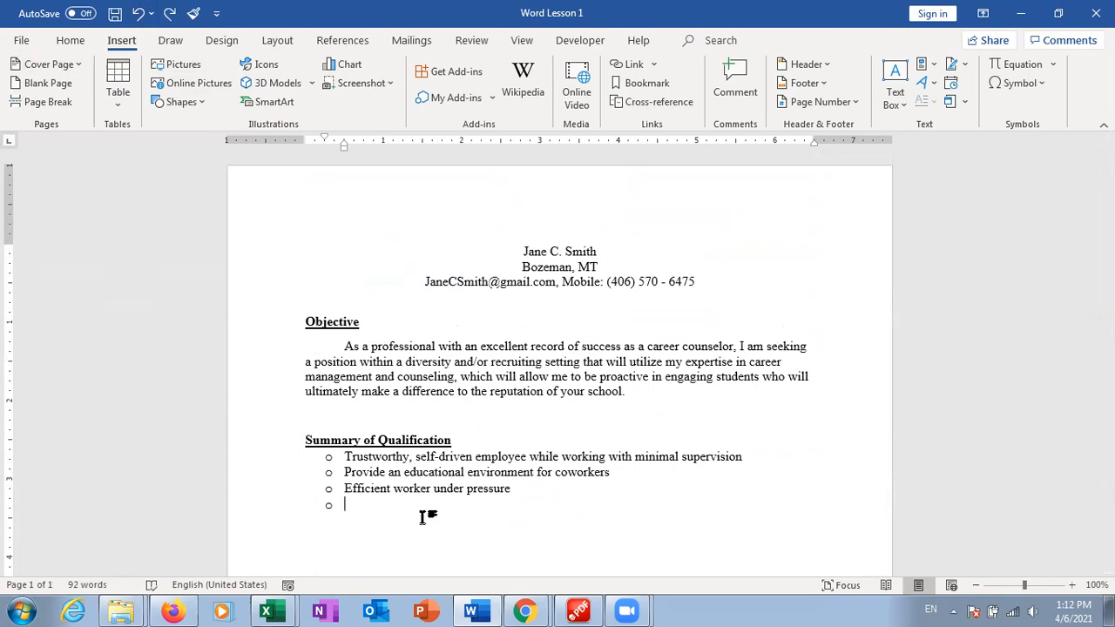
pyautogui.press('BackSpace')
pyautogui.press('BackSpace')
pyautogui.press('BackSpace')
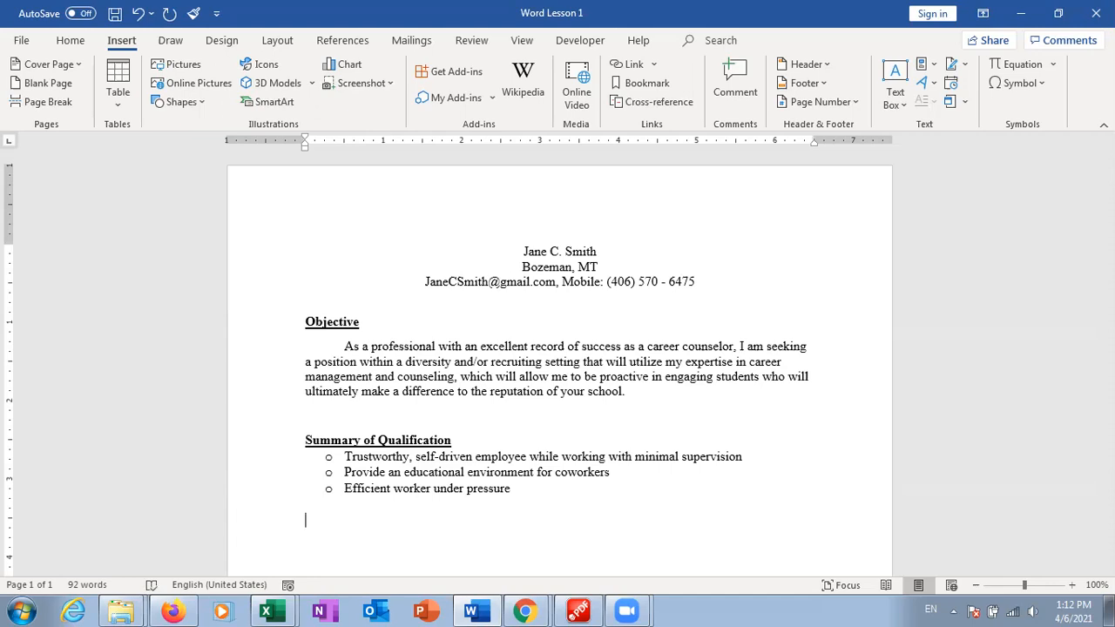
# Open and dismiss the table grid without inserting a table, then show the Draw pen tools
pyautogui.click(124, 102)
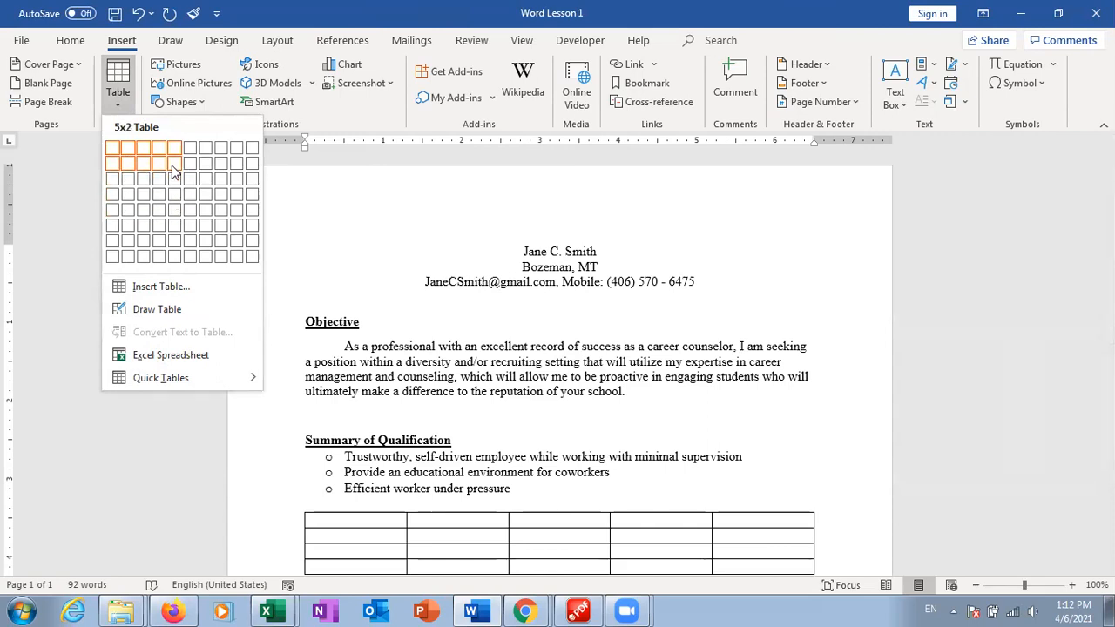
pyautogui.click(127, 106)
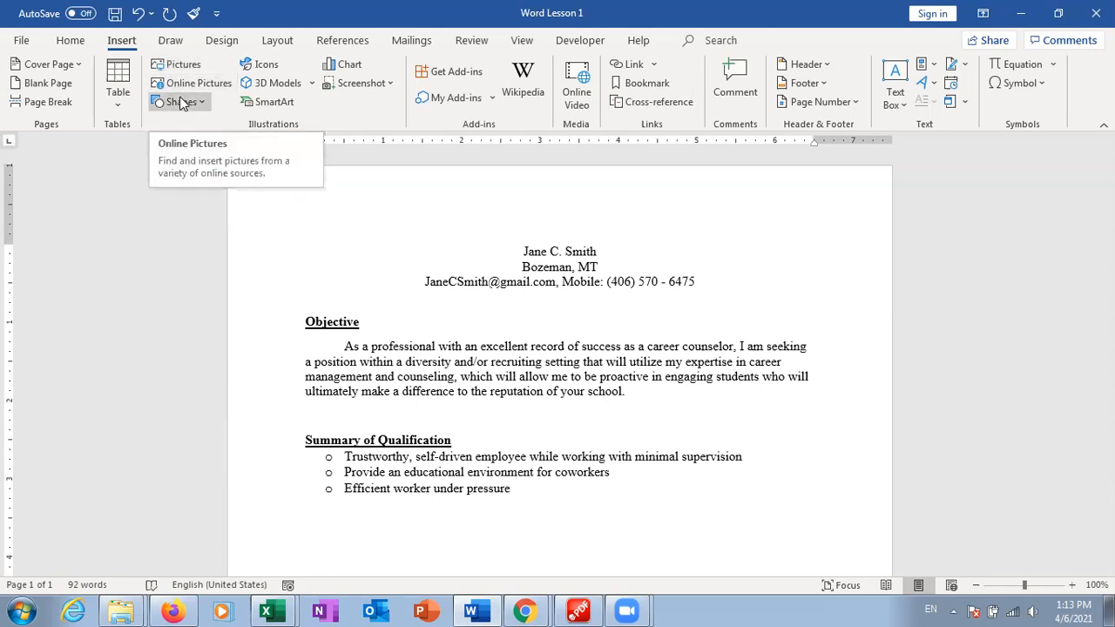
pyautogui.click(172, 44)
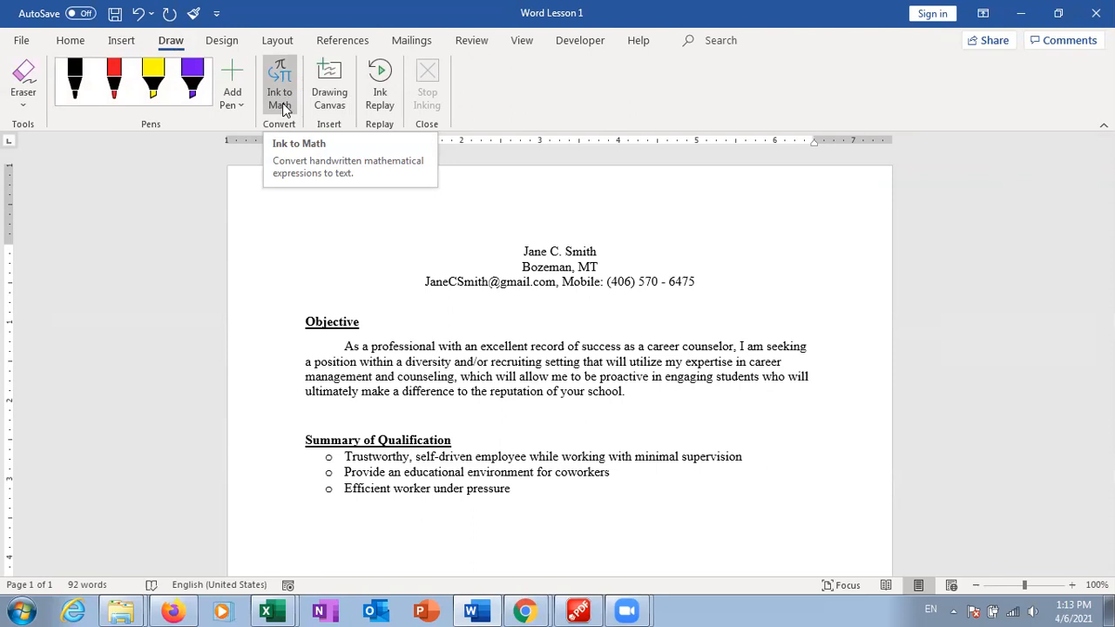
# Apply a different Document Formatting style set from the Design gallery, then return to Home
pyautogui.click(222, 41)
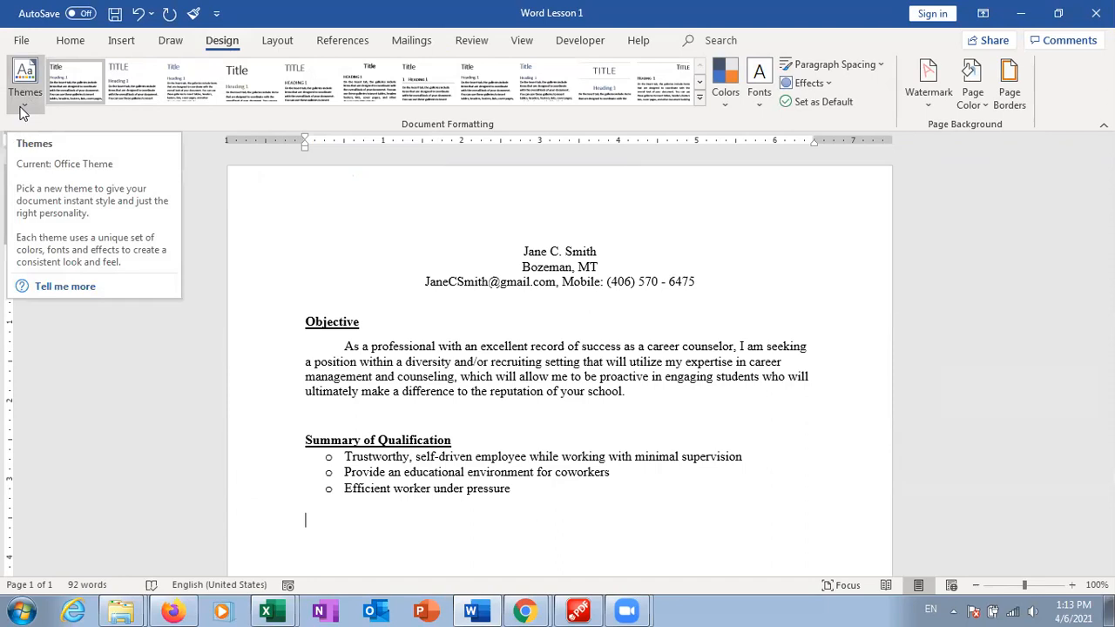
pyautogui.click(68, 42)
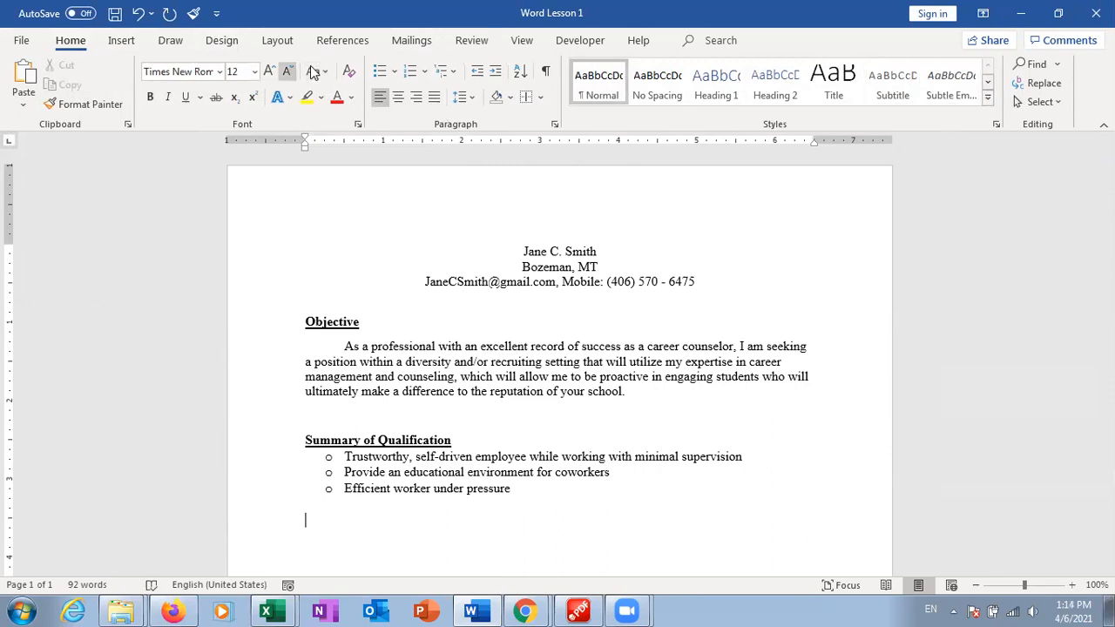
pyautogui.click(224, 41)
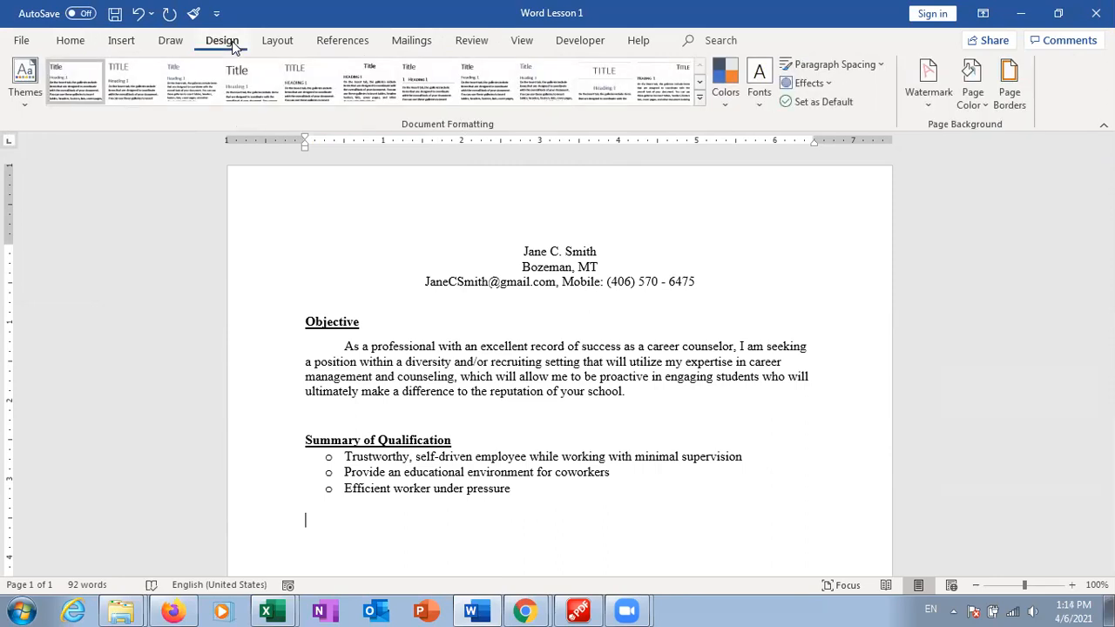
pyautogui.click(245, 93)
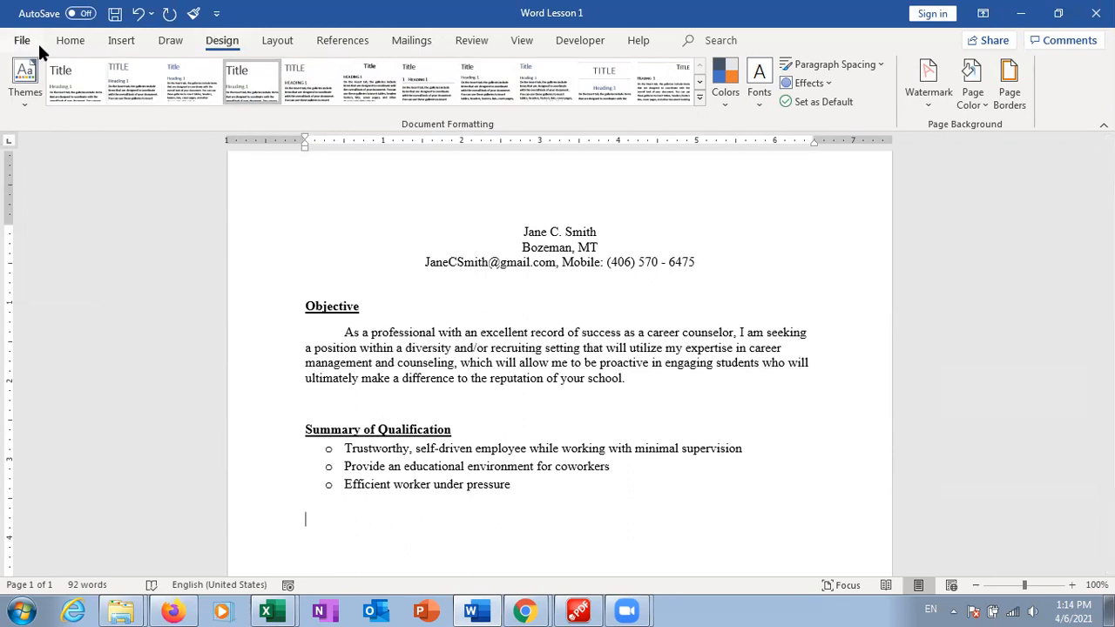
pyautogui.click(69, 42)
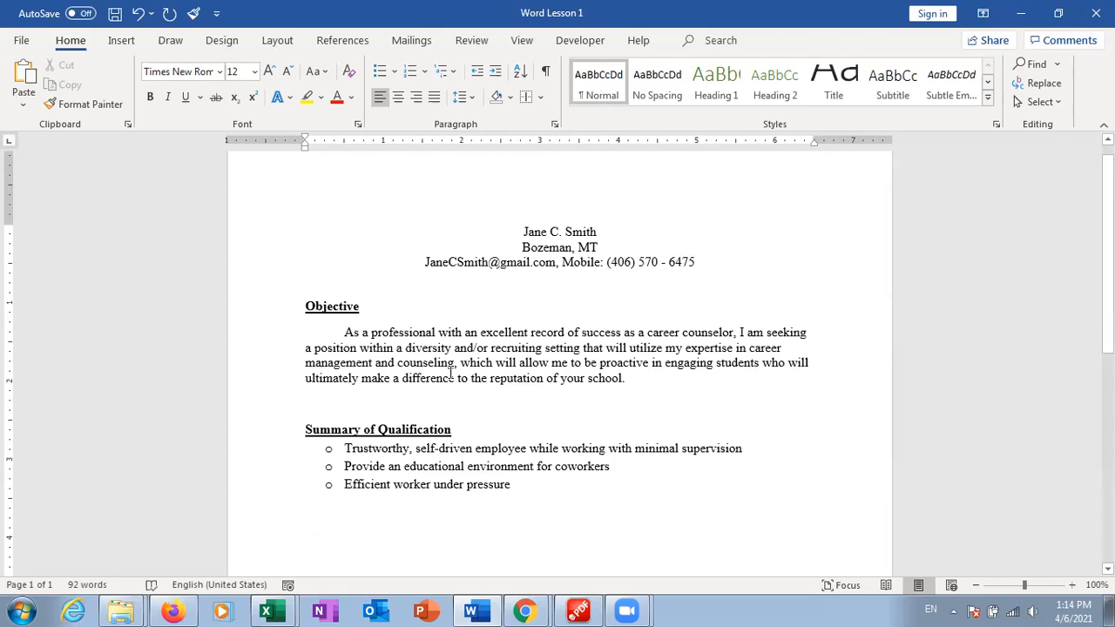
pyautogui.click(450, 372)
pyautogui.doubleClick(505, 362)
pyautogui.click(535, 507)
pyautogui.moveTo(326, 513); pyautogui.dragTo(259, 224)
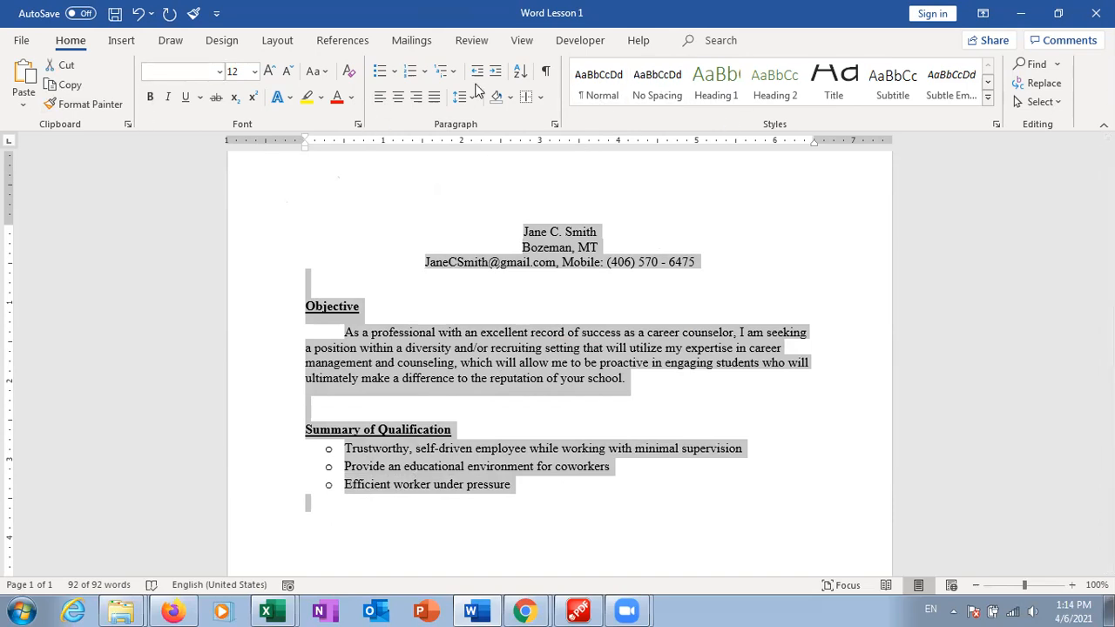
pyautogui.click(218, 41)
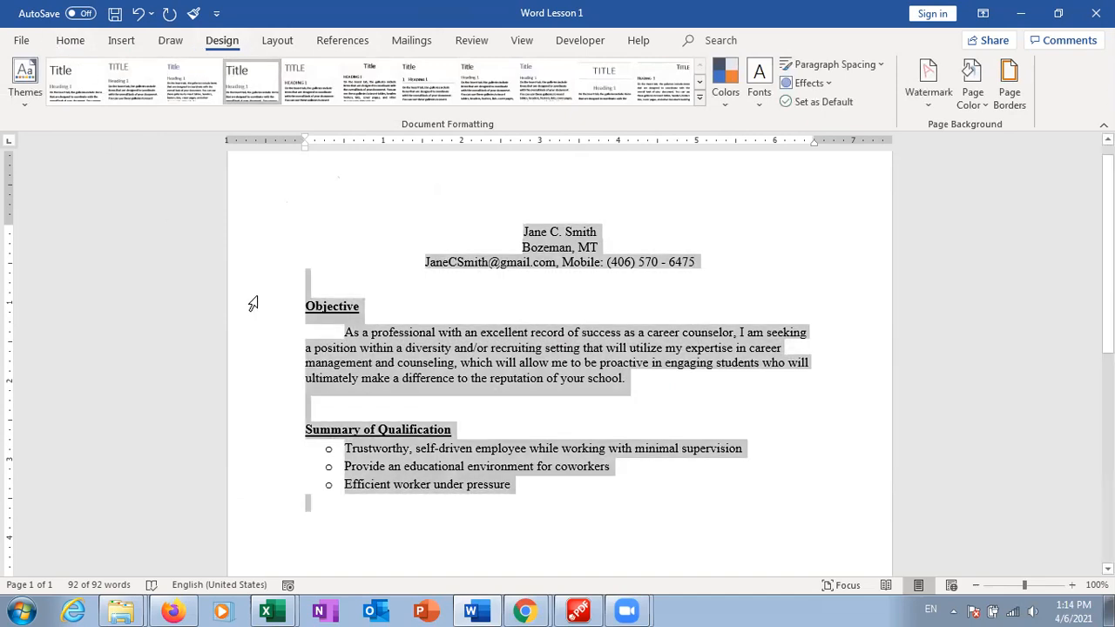
pyautogui.click(73, 40)
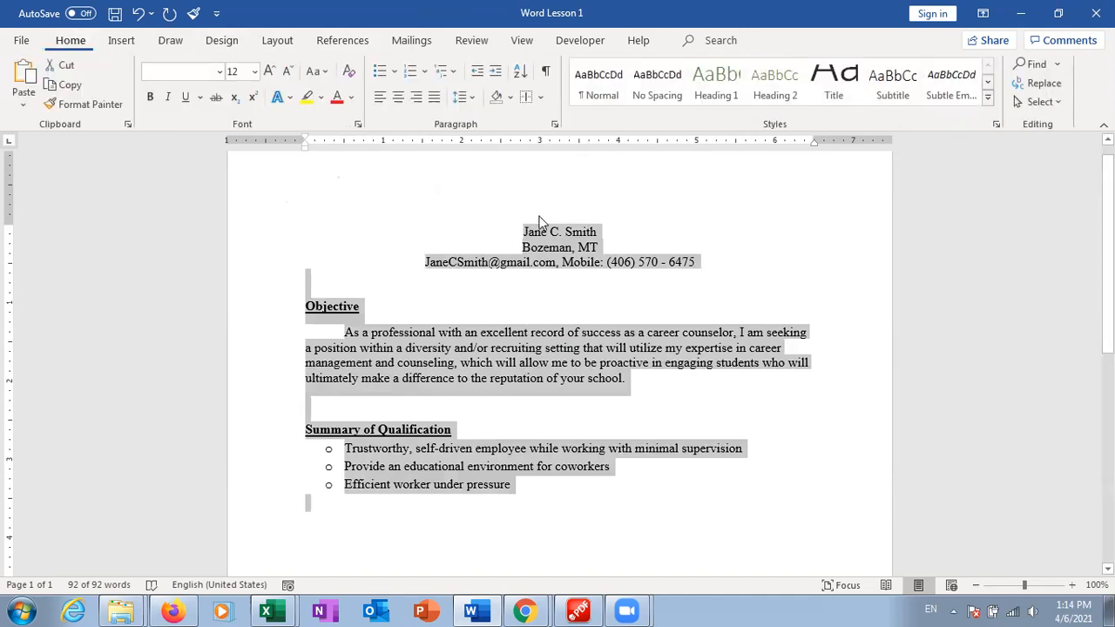
pyautogui.click(599, 78)
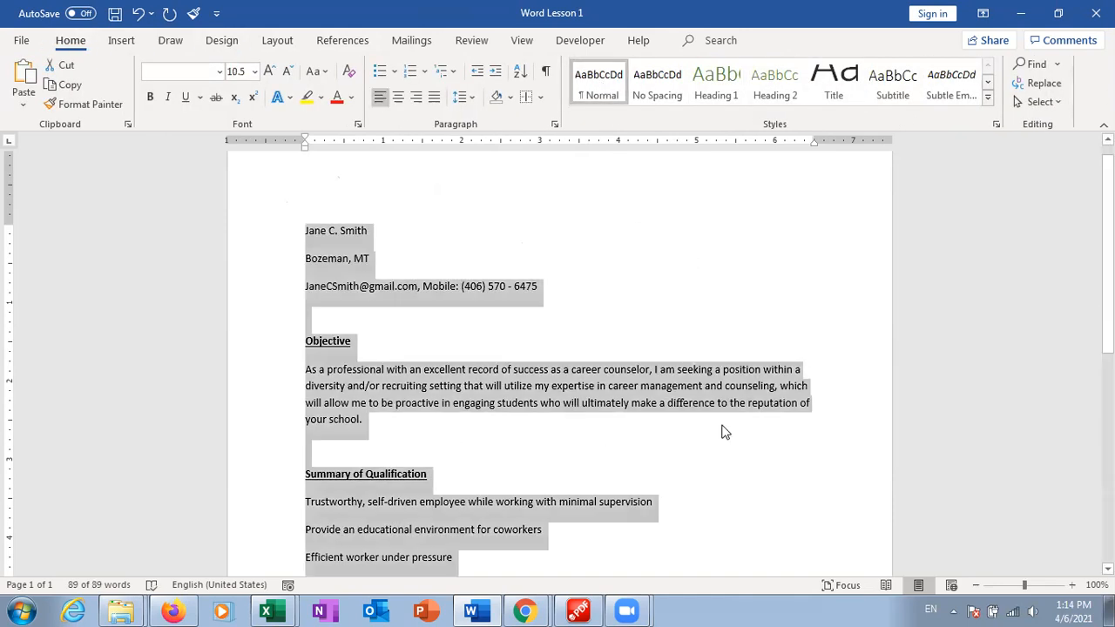
pyautogui.hotkey('ctrl', 'z')
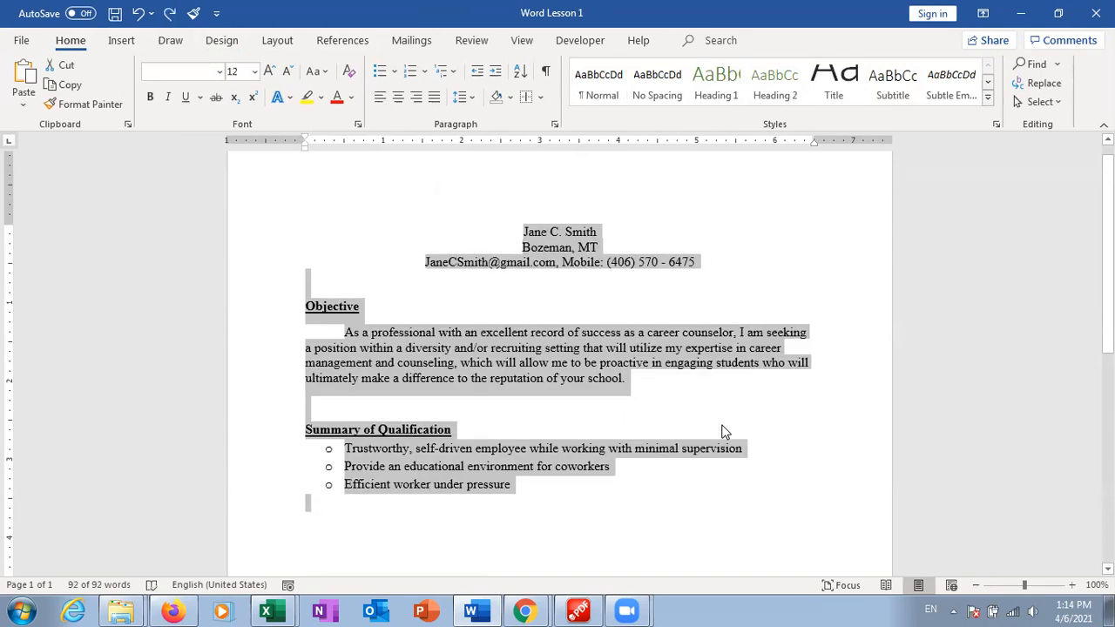
pyautogui.click(455, 286)
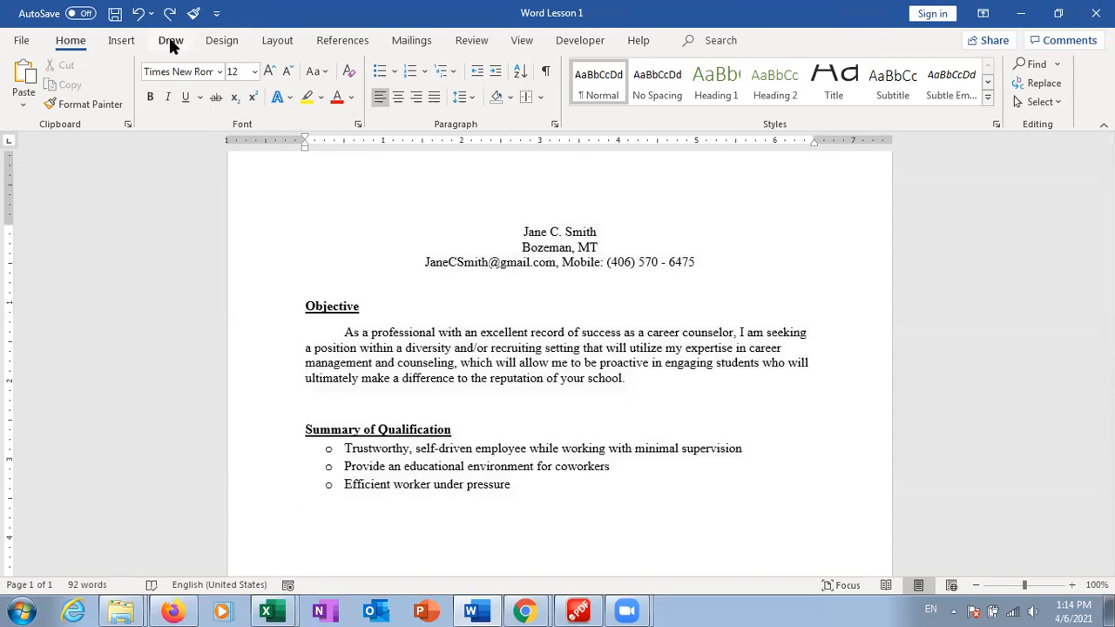
pyautogui.click(478, 360)
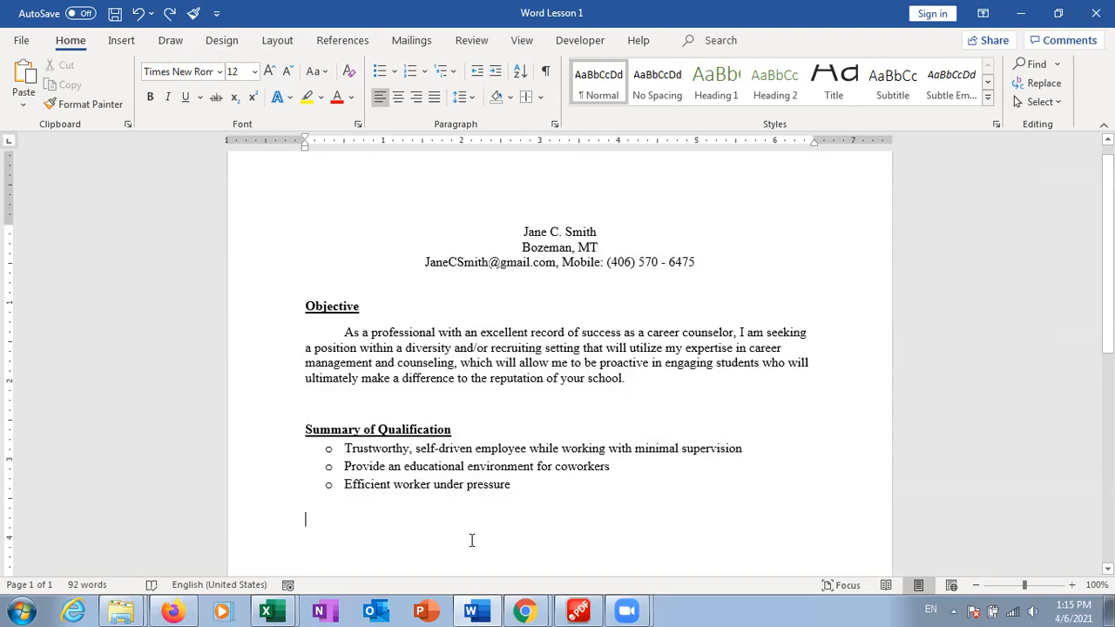
# Type 'Professional Experience' as a Heading 1 line beneath the qualification bullets
pyautogui.click(599, 76)
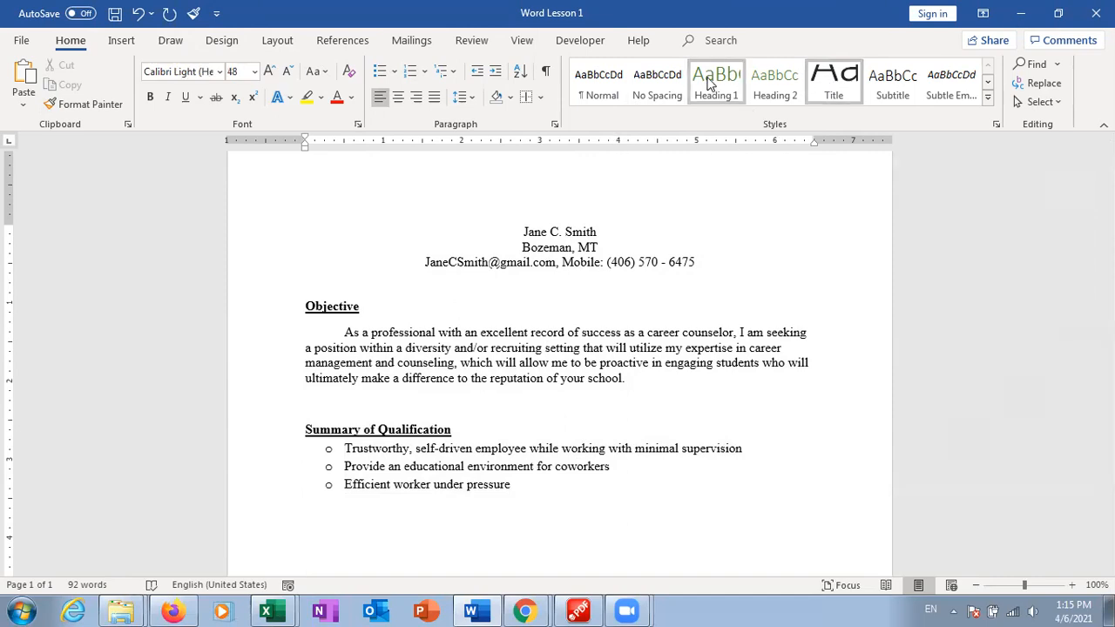
pyautogui.click(709, 81)
pyautogui.write('Pro')
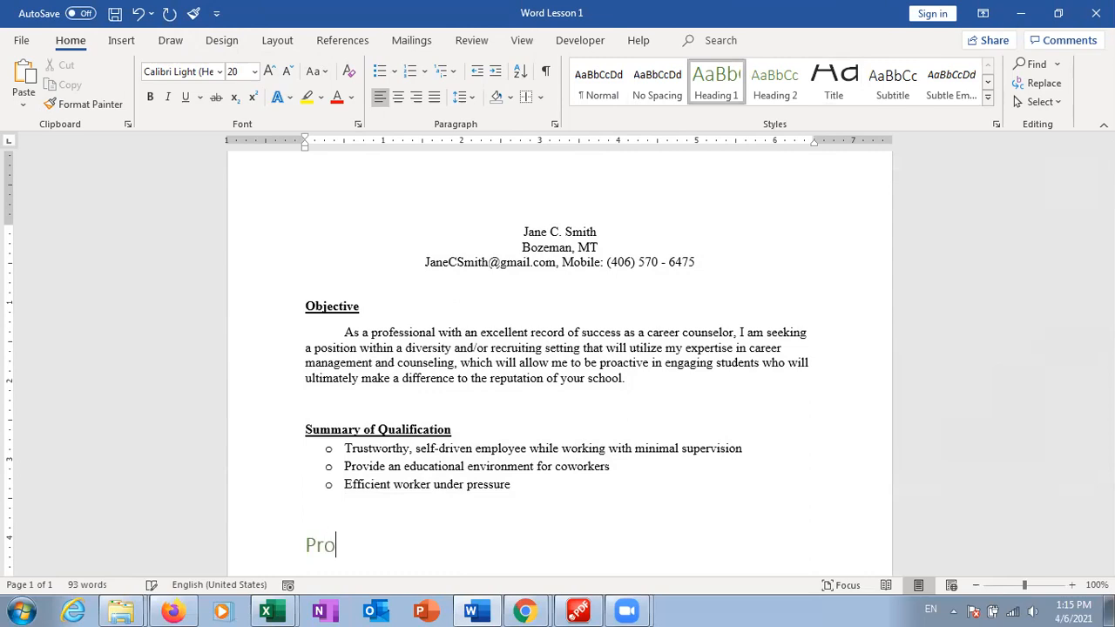
pyautogui.write('fessional ')
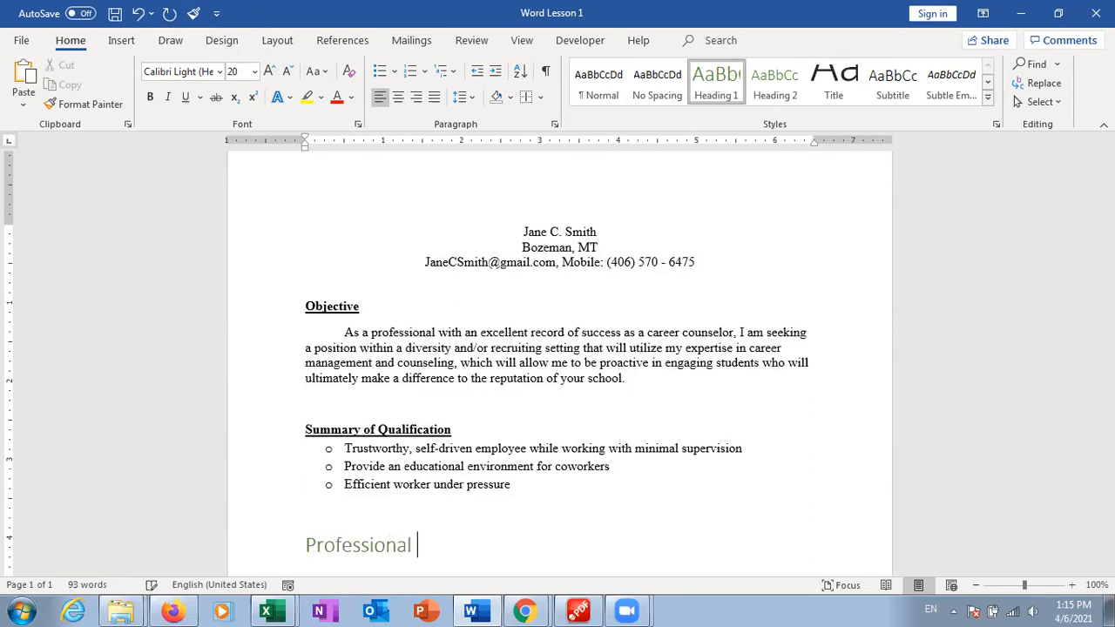
pyautogui.write('Experience')
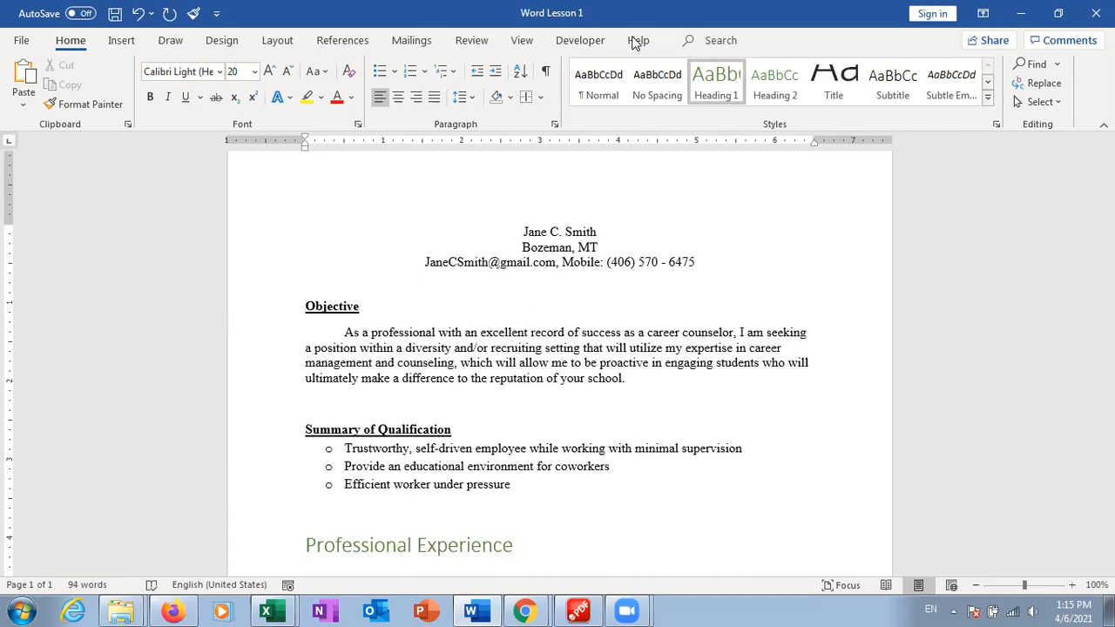
pyautogui.click(222, 41)
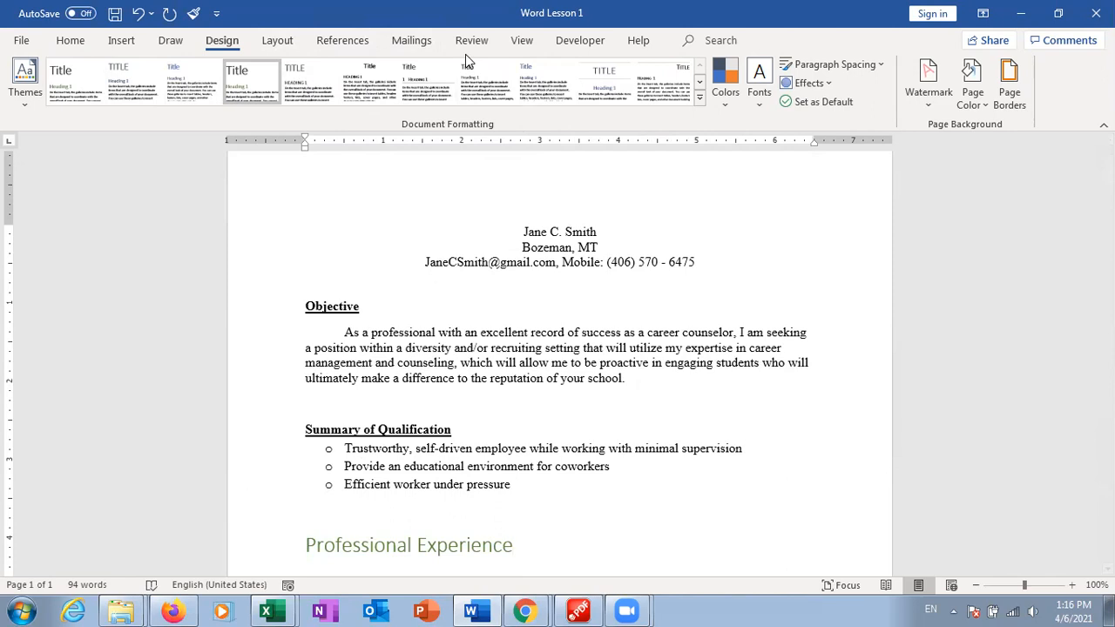
pyautogui.click(521, 41)
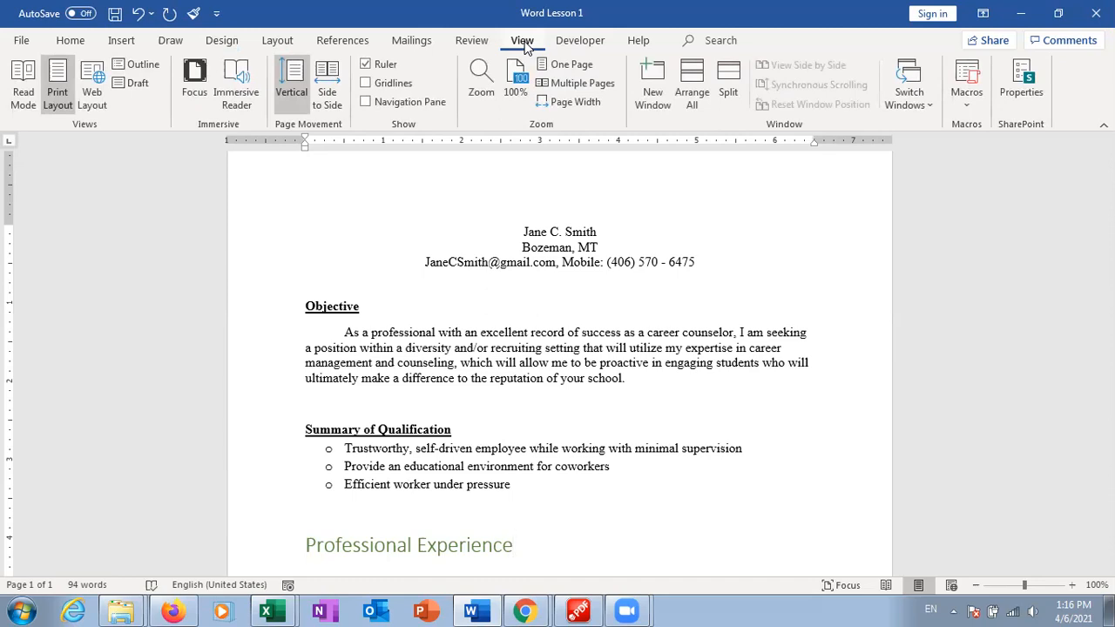
# Switch the résumé to Read Mode and briefly open the reading View menu
pyautogui.click(23, 97)
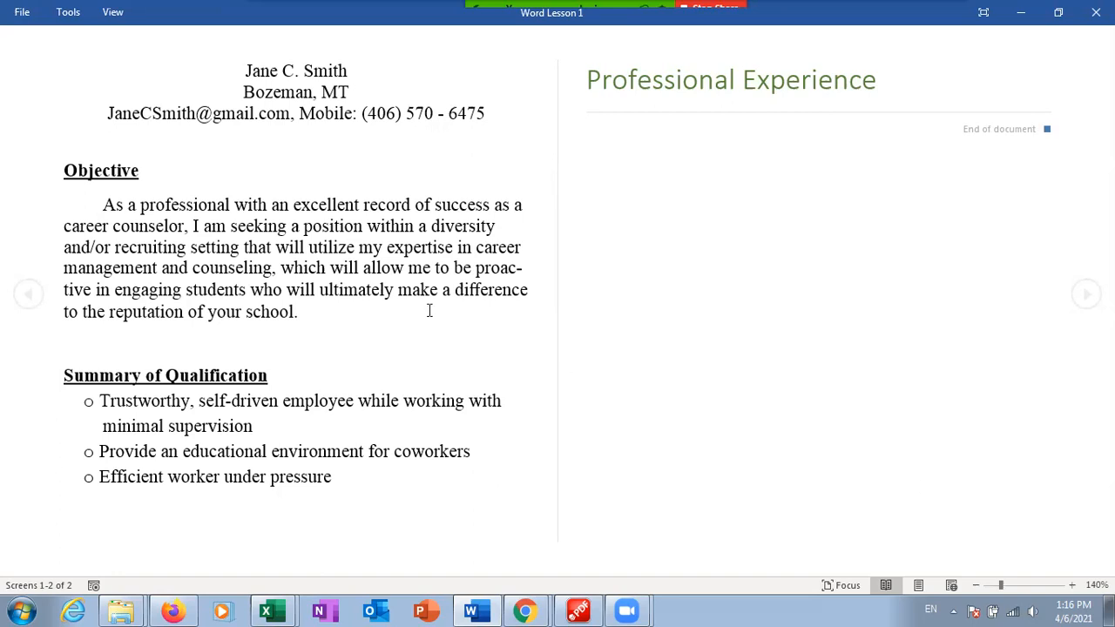
pyautogui.click(115, 14)
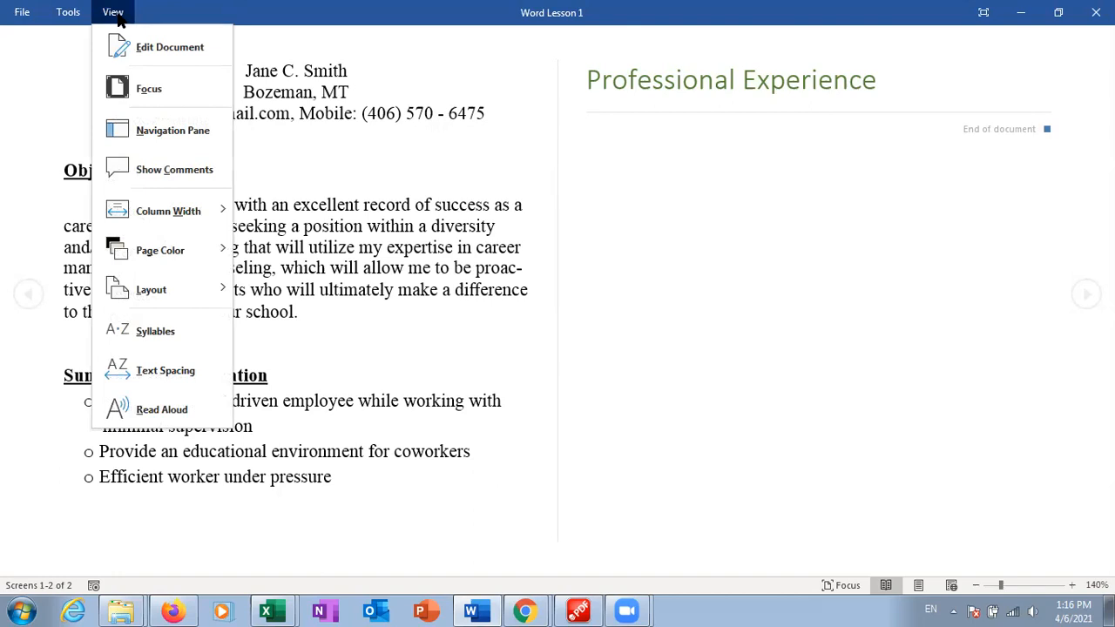
pyautogui.click(118, 14)
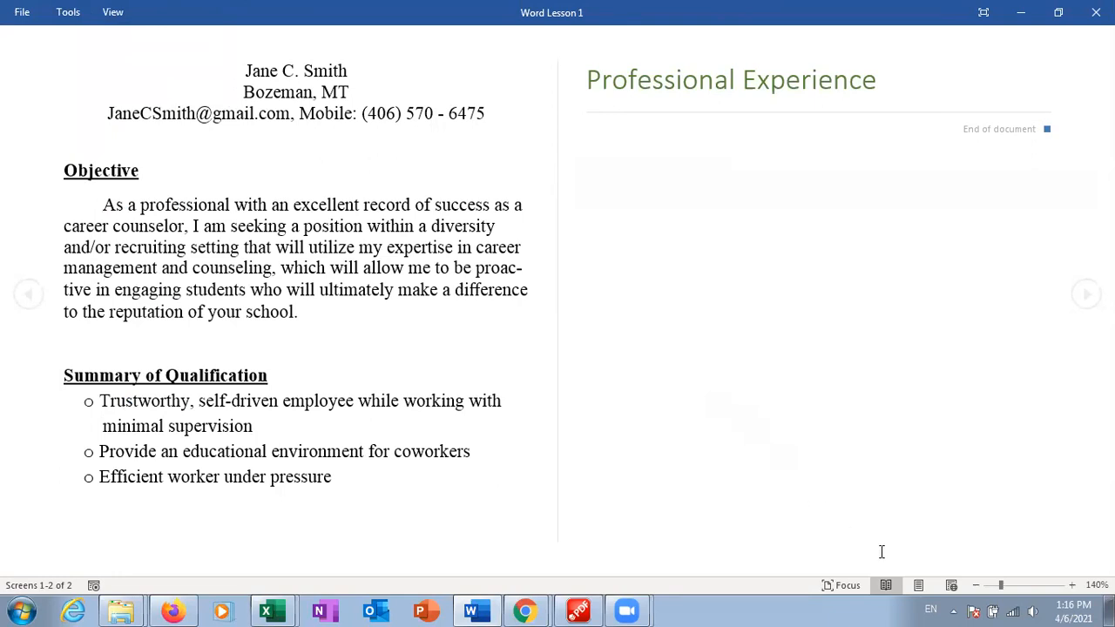
# Switch through Print Layout, Web Layout and Outline views, then close Outline view
pyautogui.click(919, 585)
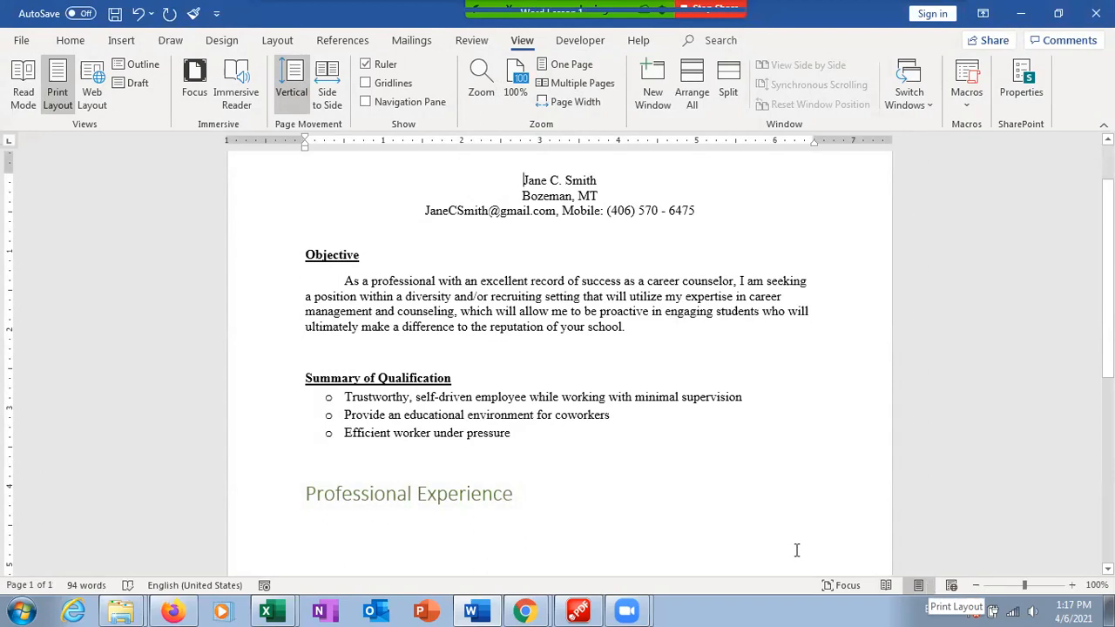
pyautogui.click(97, 85)
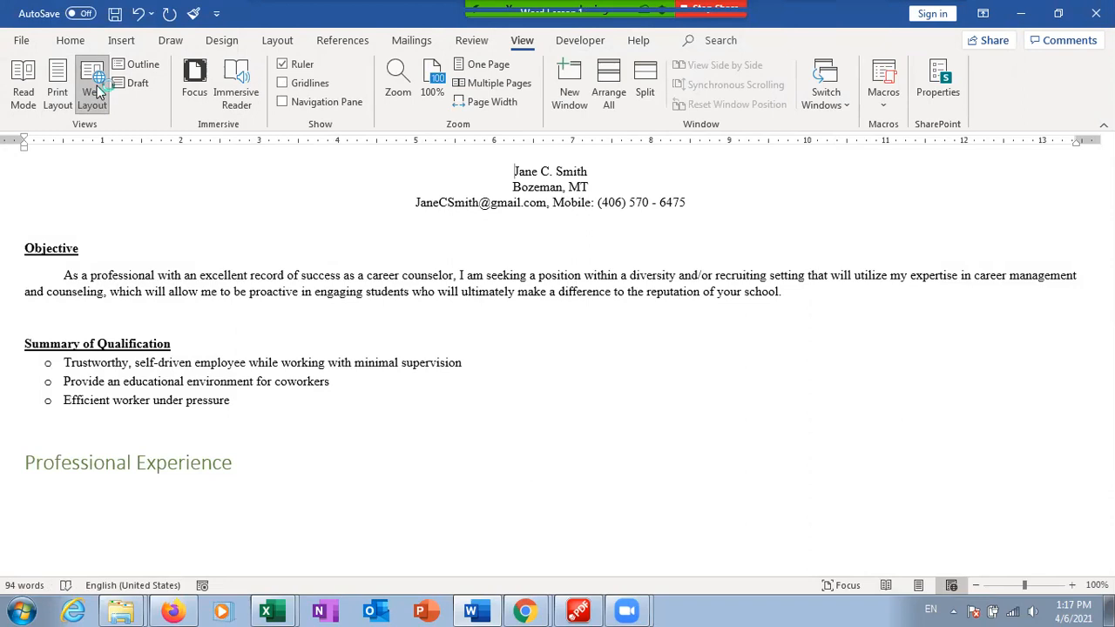
pyautogui.click(135, 67)
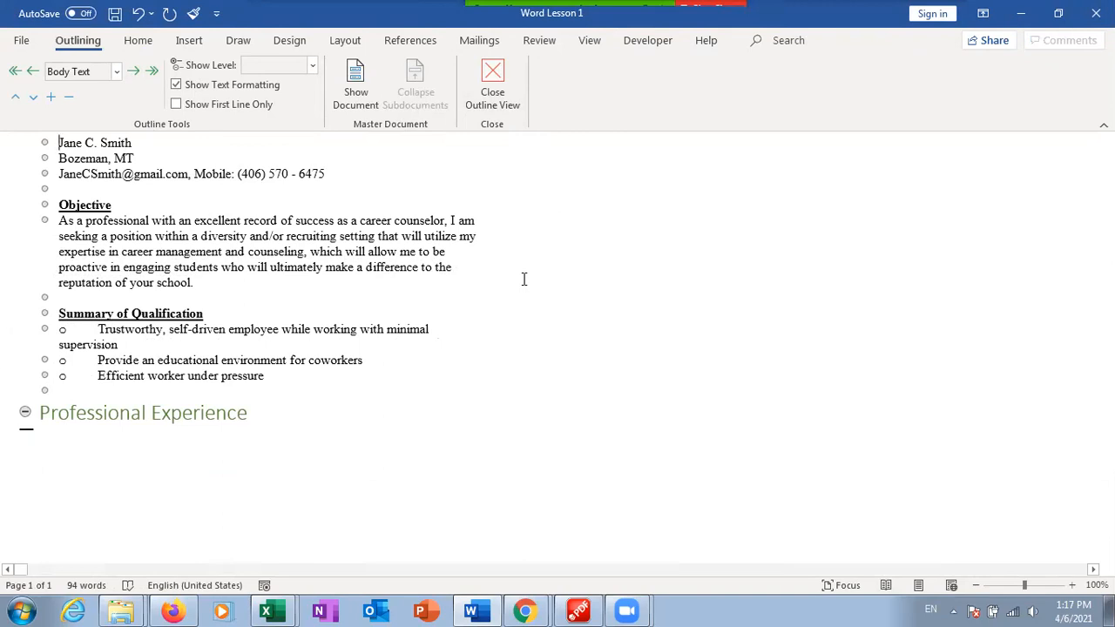
pyautogui.click(494, 76)
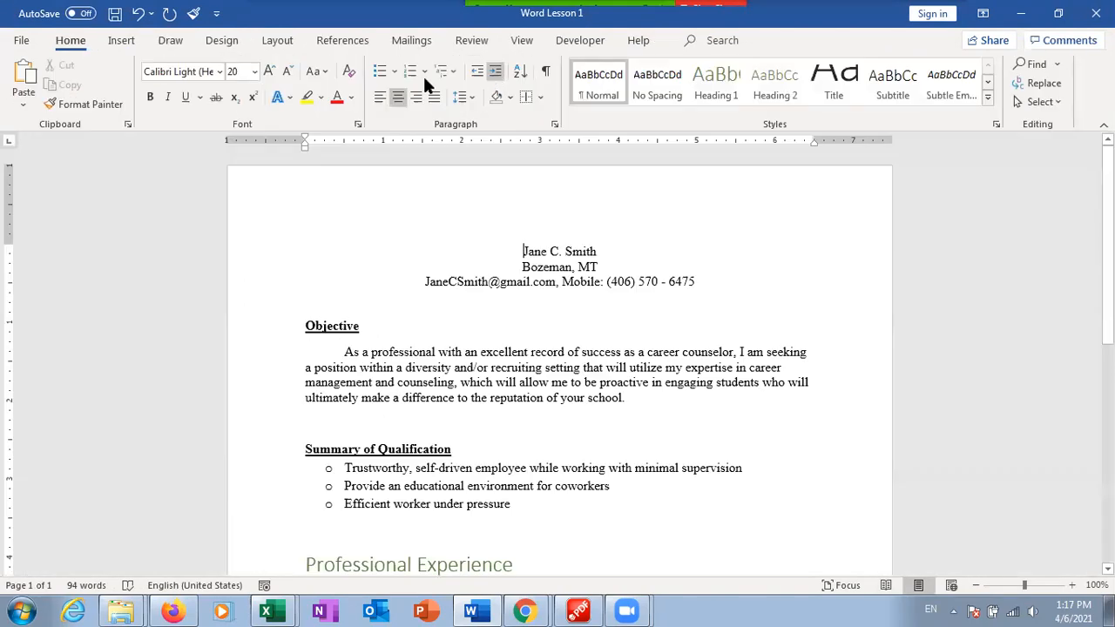
pyautogui.click(523, 41)
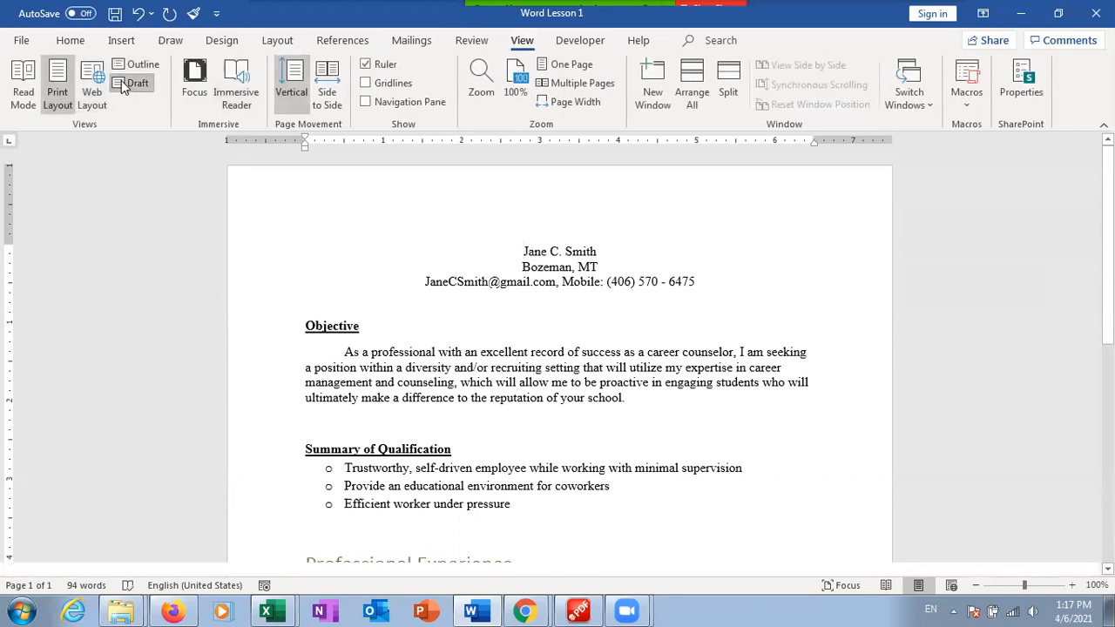
pyautogui.click(132, 83)
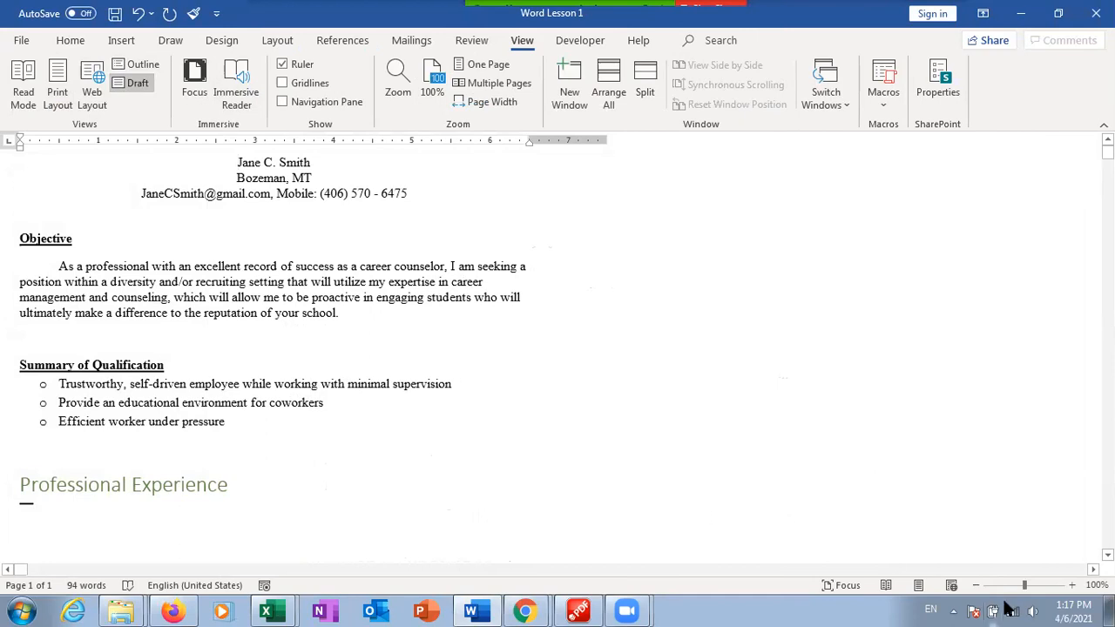
pyautogui.click(57, 87)
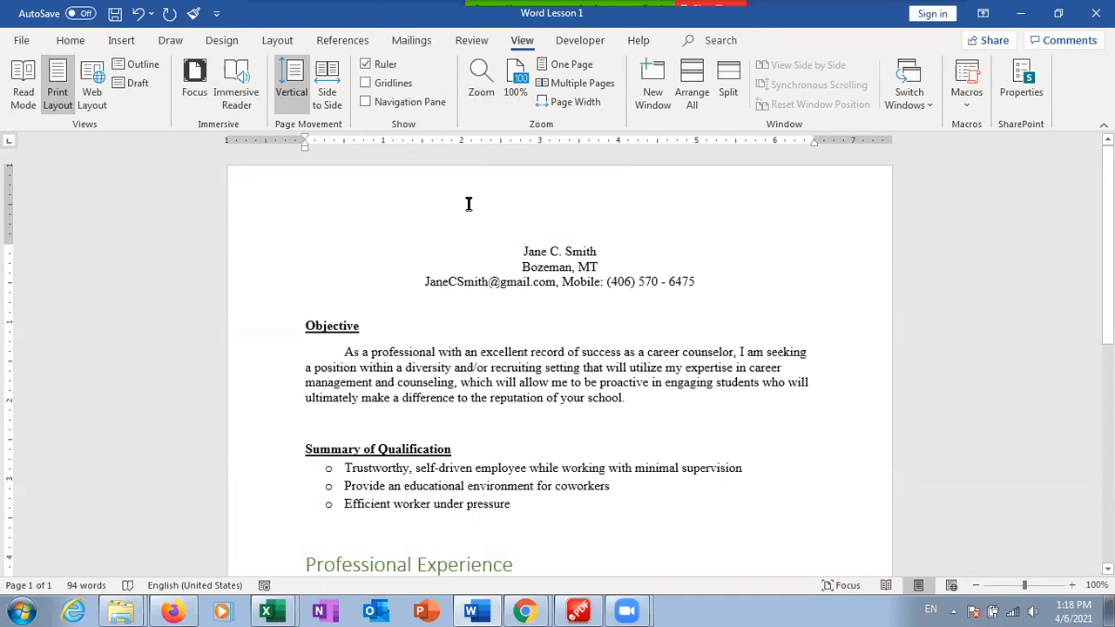
pyautogui.click(367, 69)
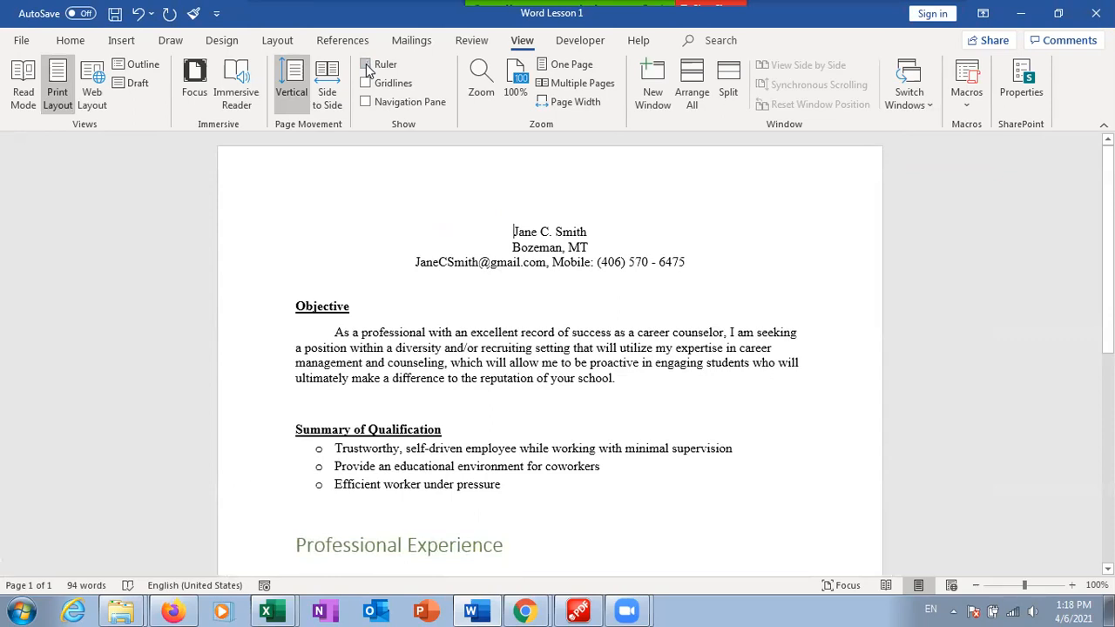
pyautogui.click(366, 66)
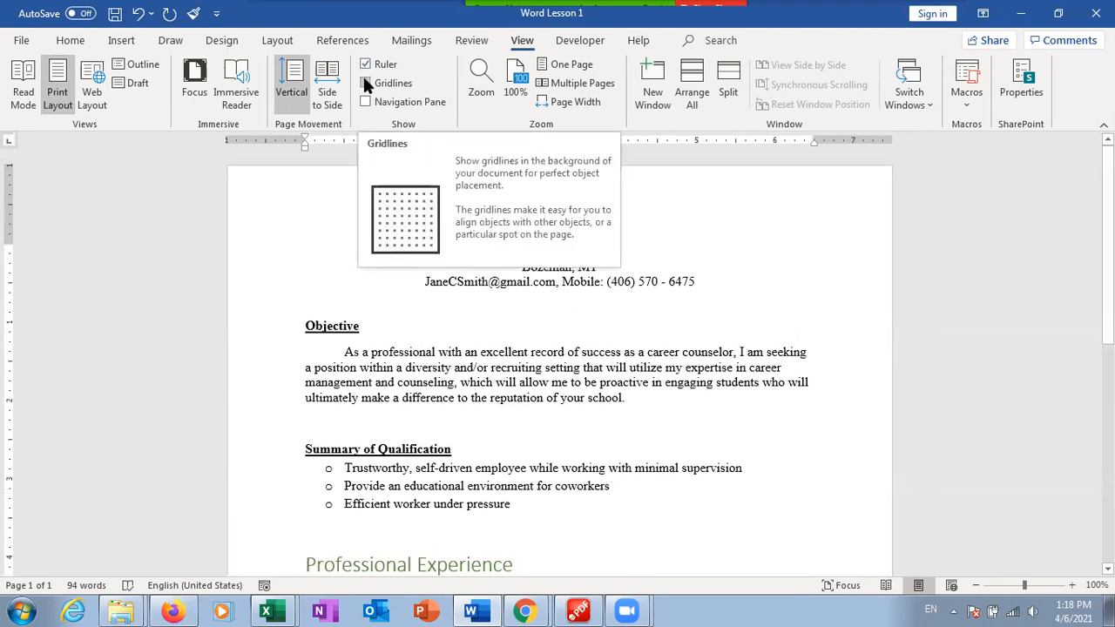
pyautogui.click(365, 81)
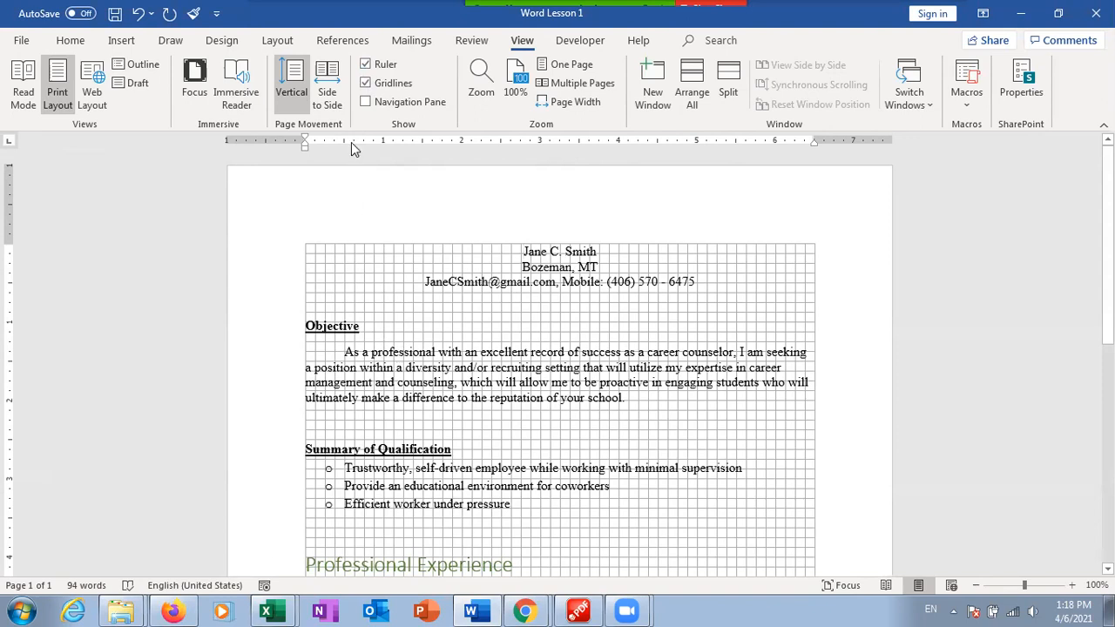
pyautogui.click(388, 87)
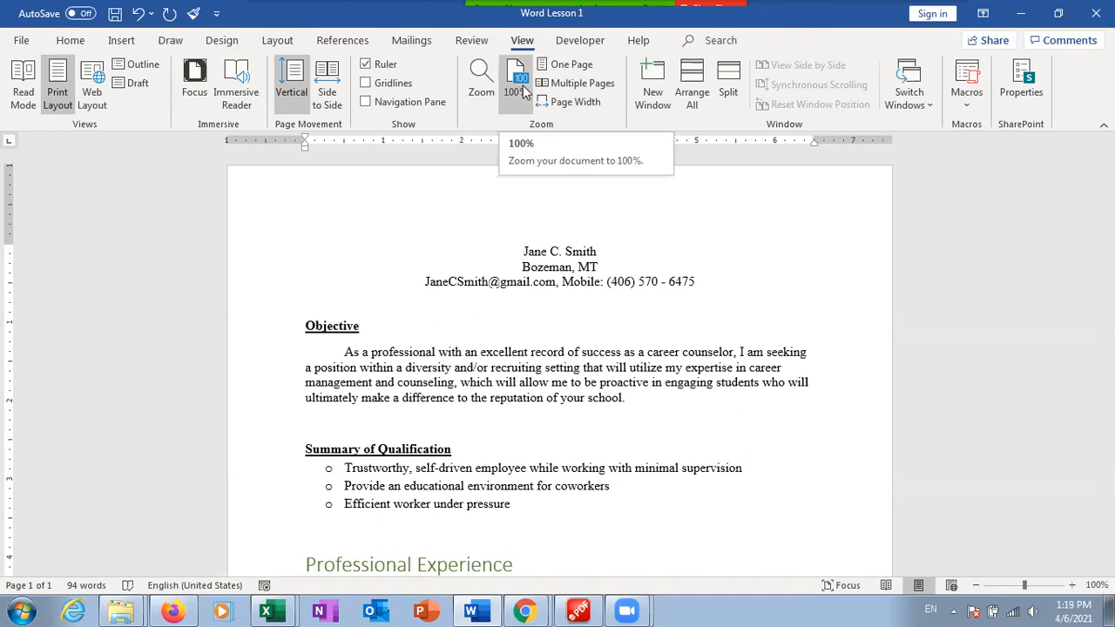
pyautogui.click(554, 74)
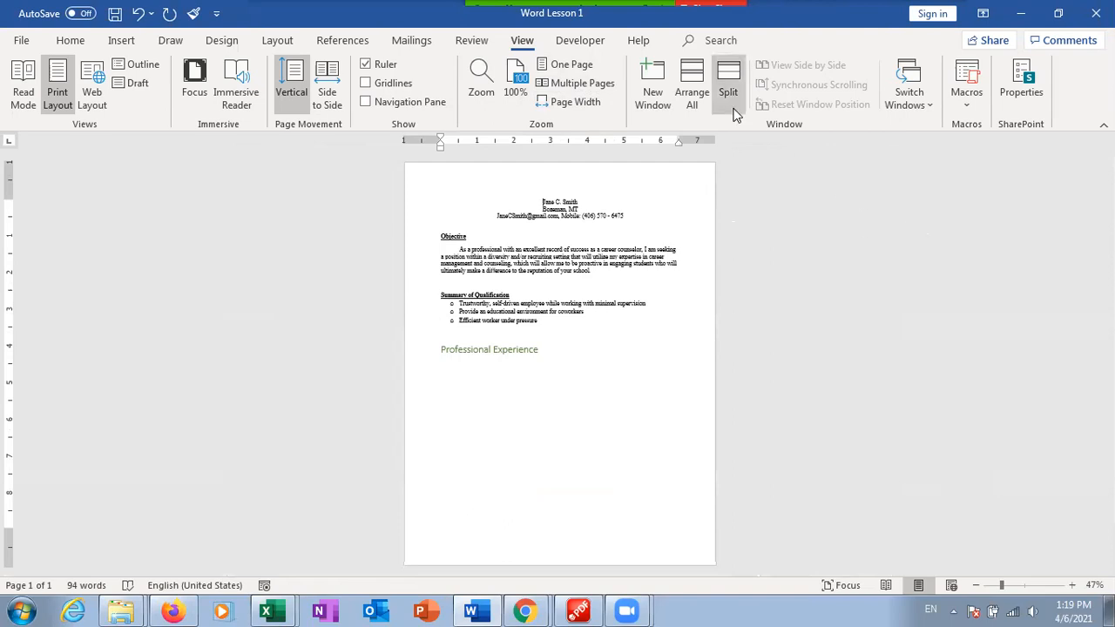
pyautogui.click(579, 107)
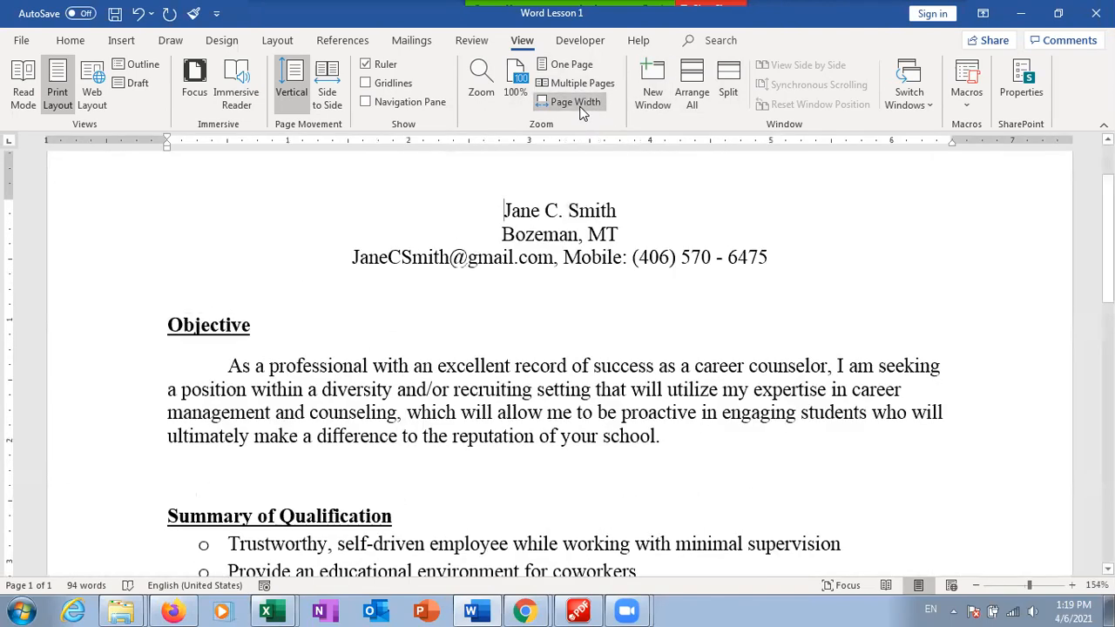
pyautogui.click(521, 78)
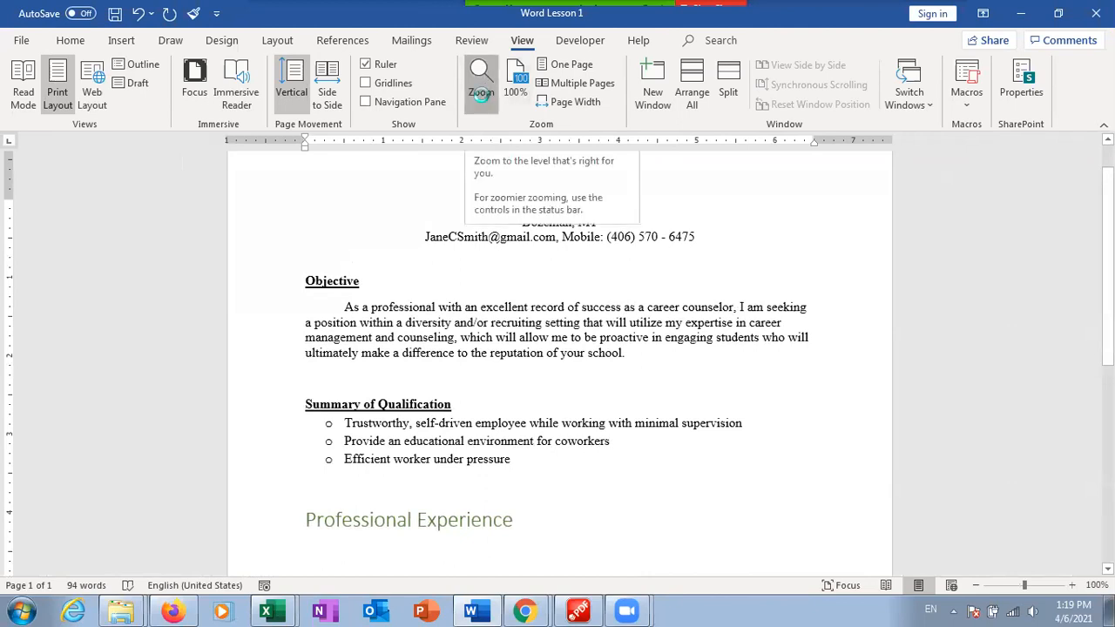
pyautogui.click(480, 87)
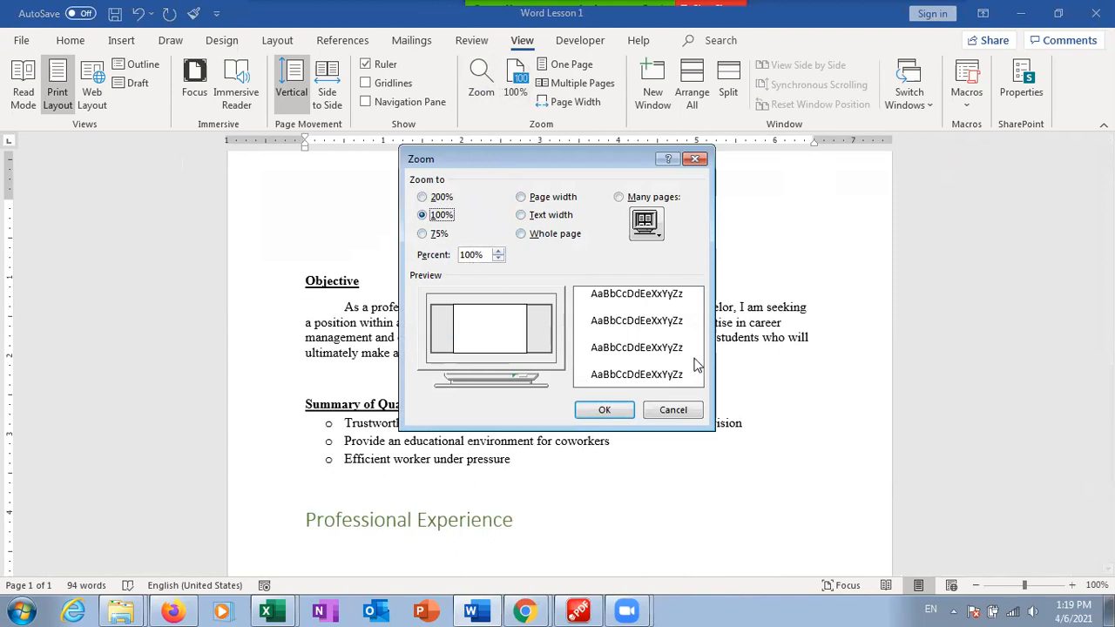
pyautogui.click(615, 411)
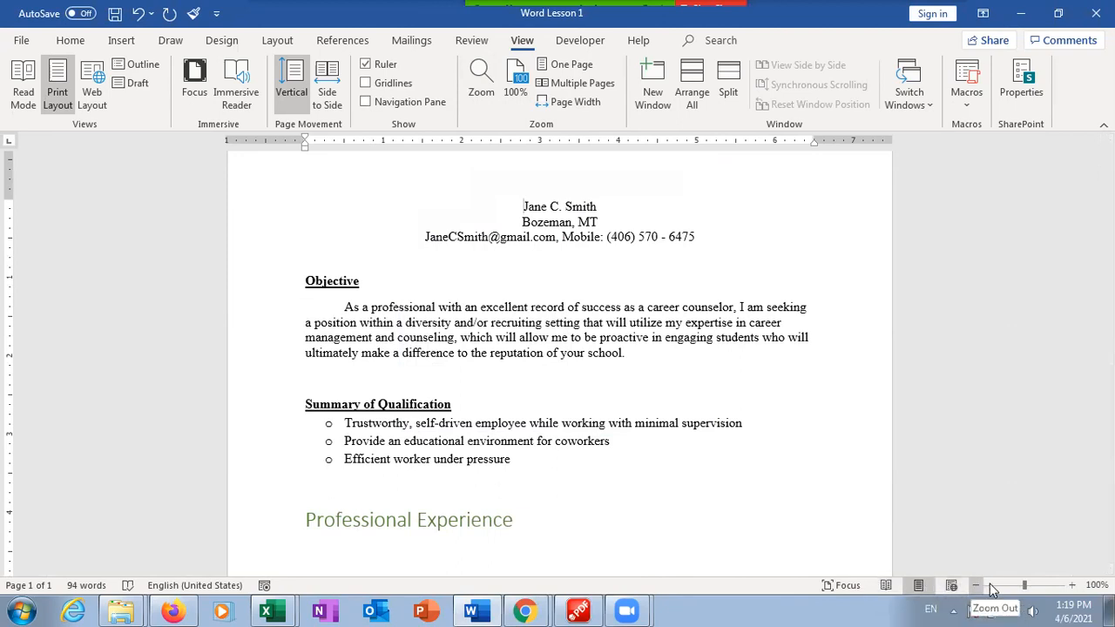
pyautogui.moveTo(1026, 591); pyautogui.dragTo(1027, 590)
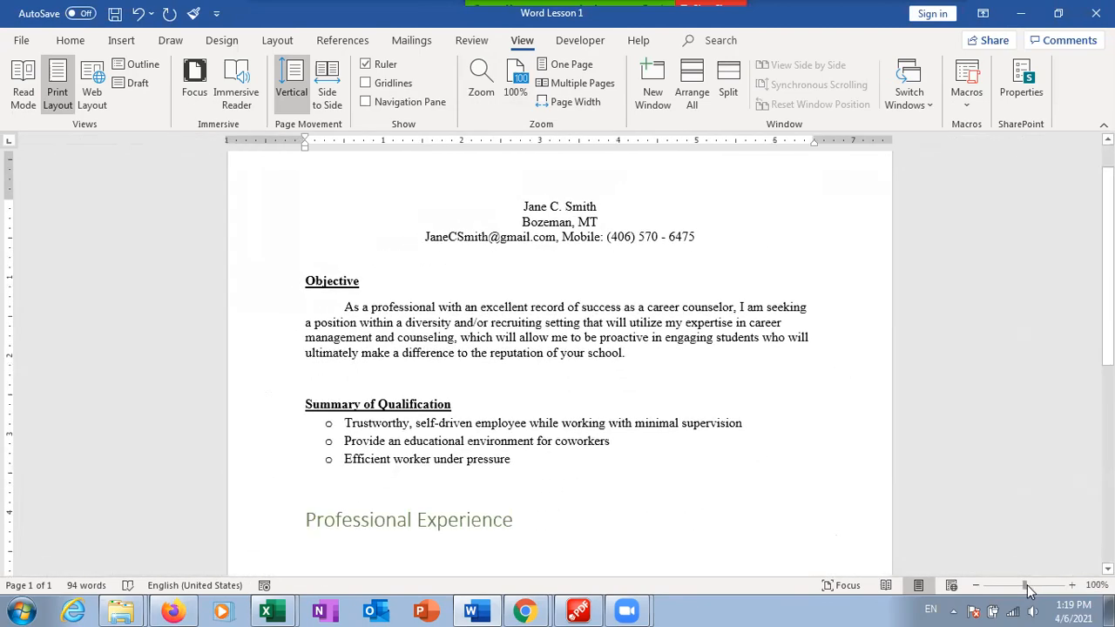
pyautogui.click(1072, 585)
pyautogui.click(976, 588)
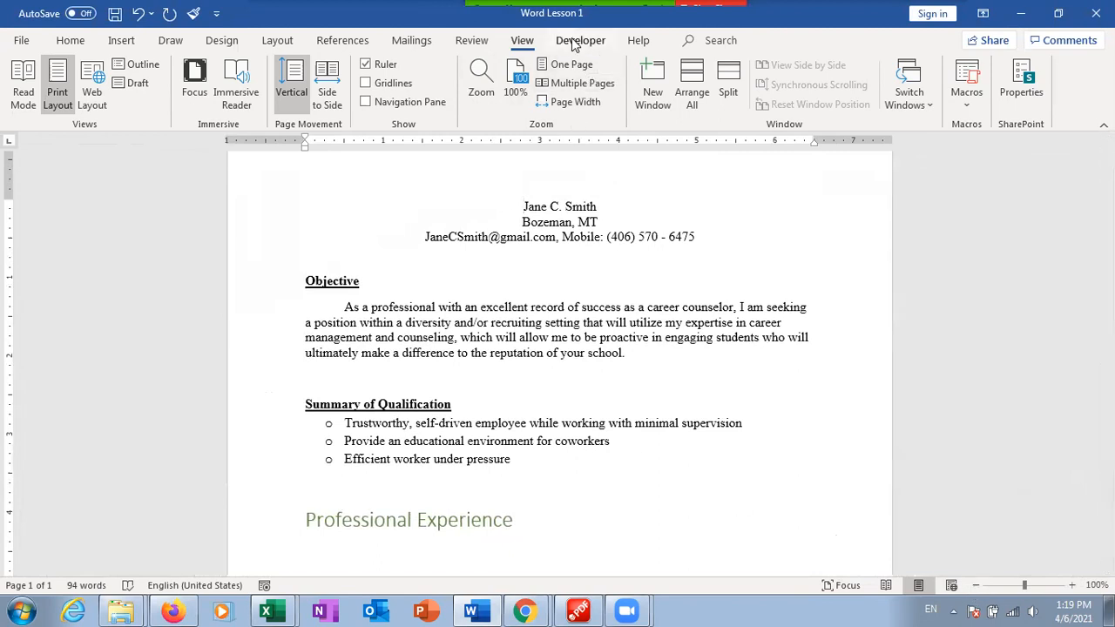
# Save the résumé under its existing name, 'Word Lesson 1'
pyautogui.click(22, 41)
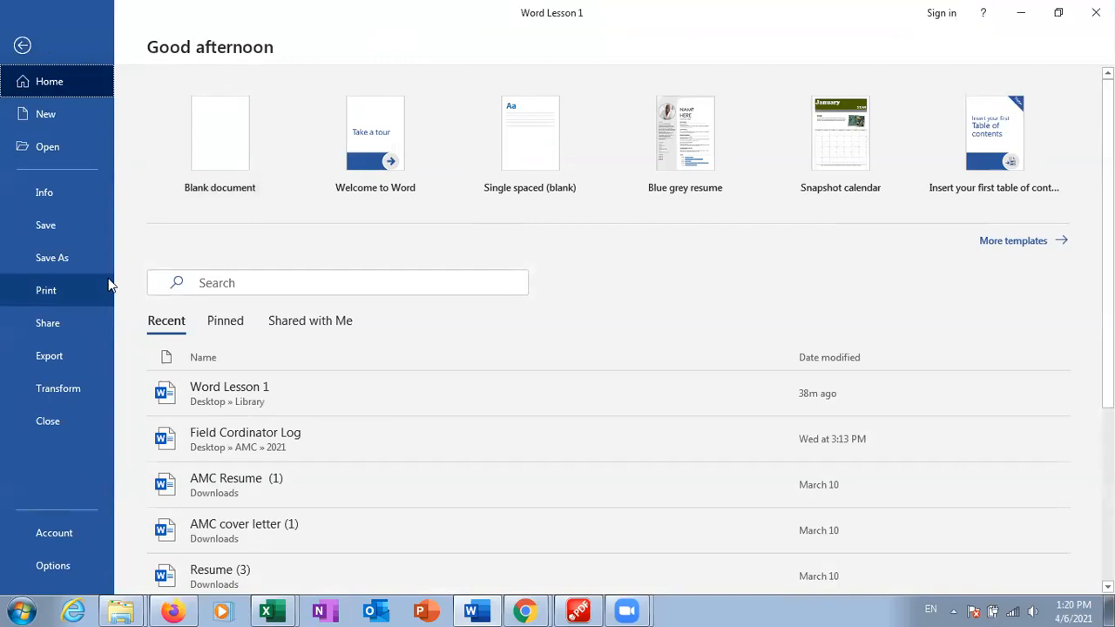
pyautogui.click(62, 232)
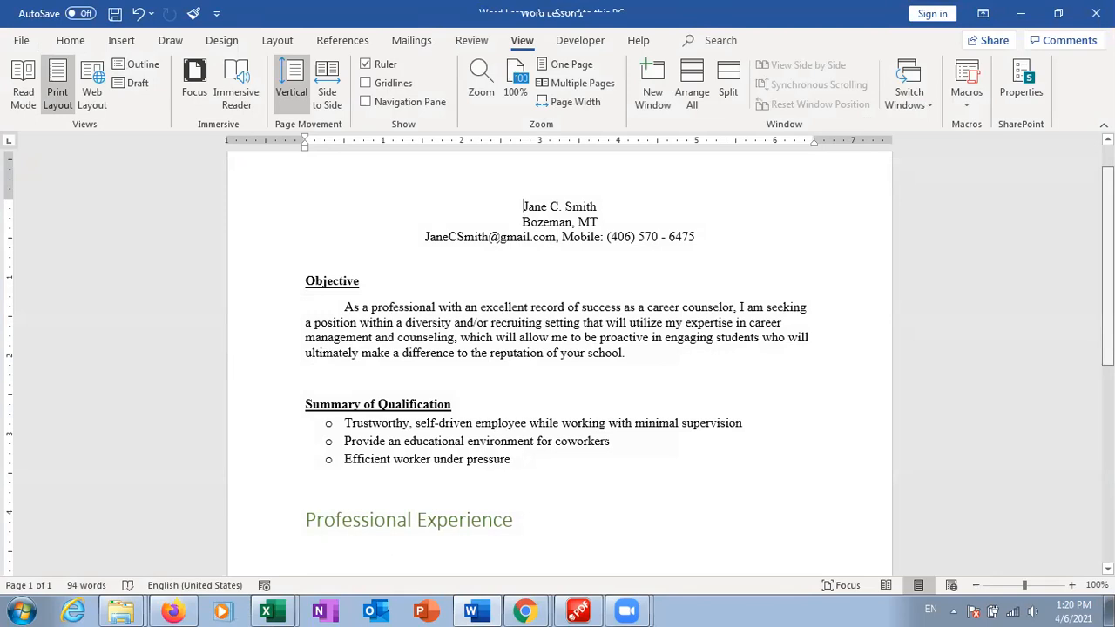
pyautogui.scroll(1, 557, 366)
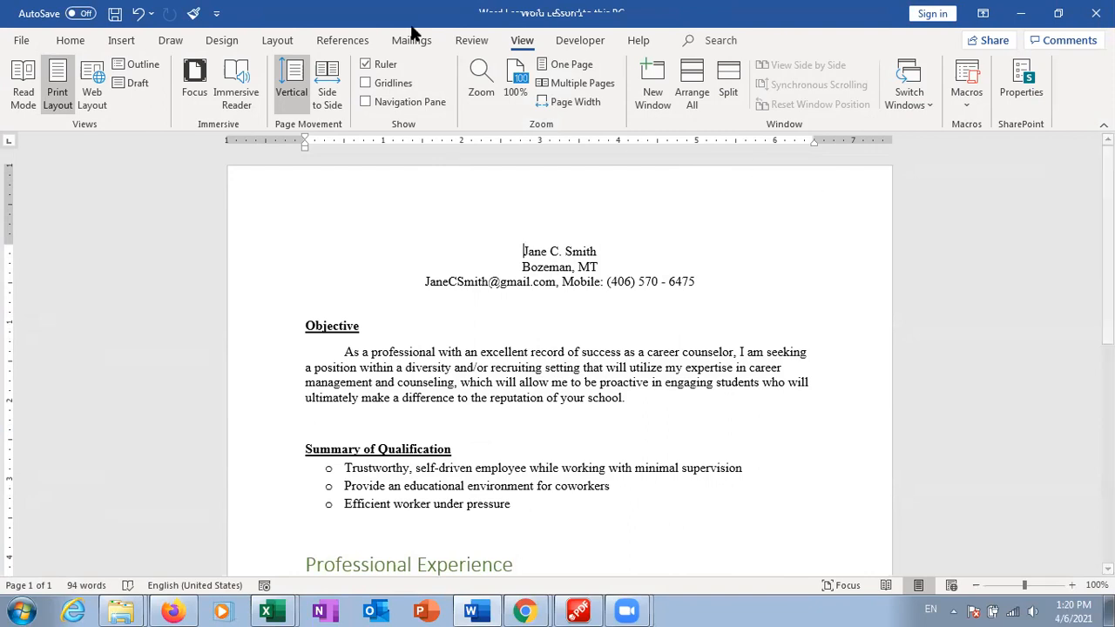
# Bring back the Home text formatting tools
pyautogui.click(69, 41)
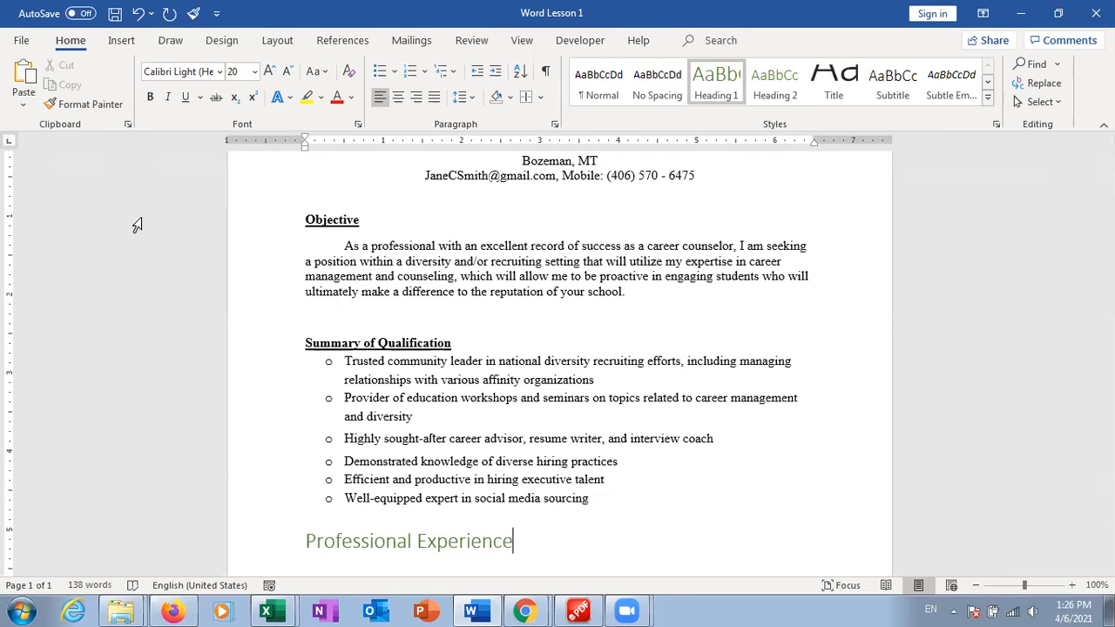
pyautogui.click(78, 16)
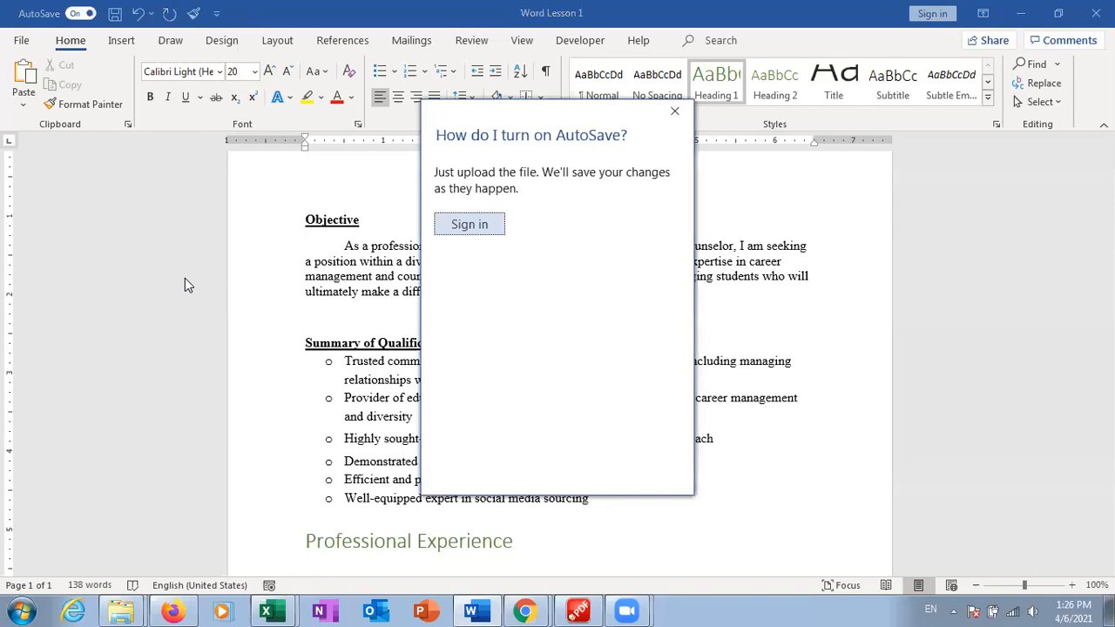
pyautogui.click(673, 115)
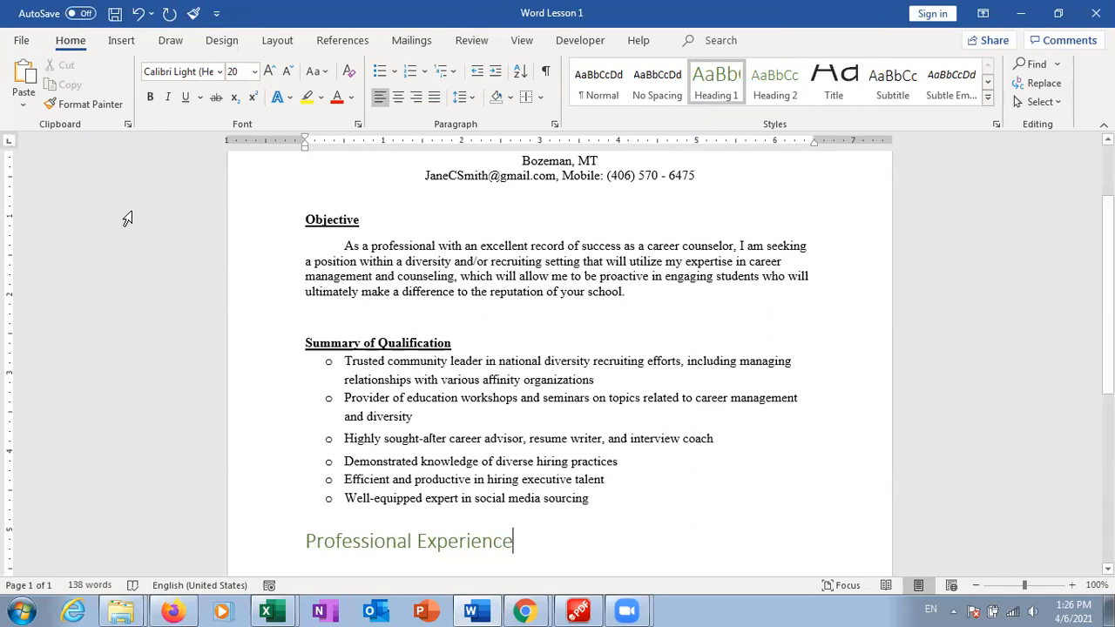
# Show the Open page's recent files and browse the recoverable unsaved documents folder
pyautogui.click(22, 41)
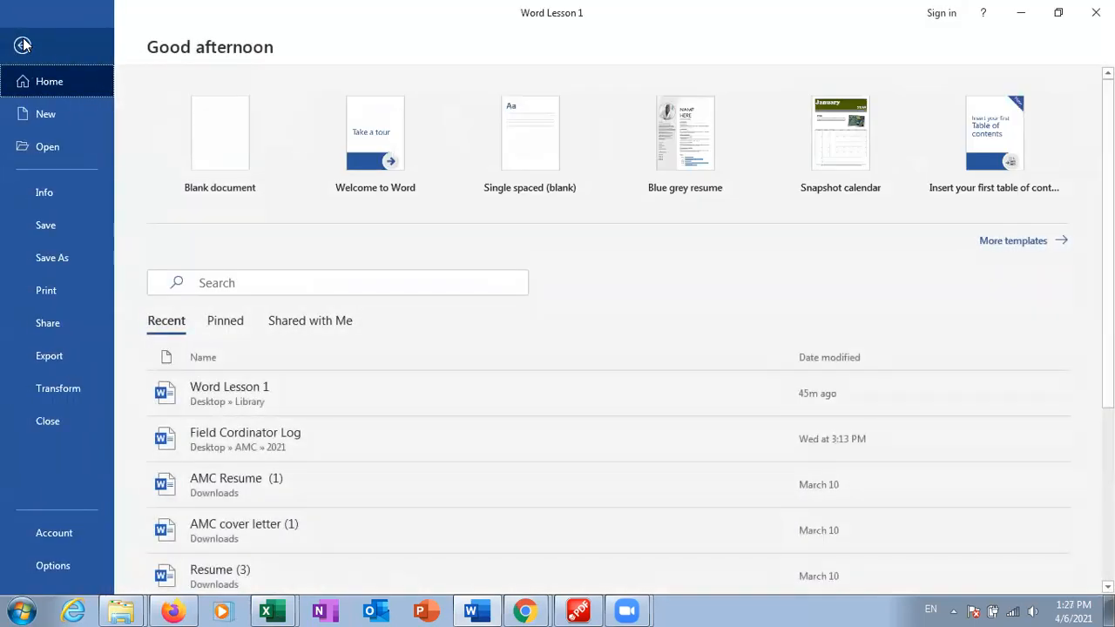
pyautogui.click(54, 147)
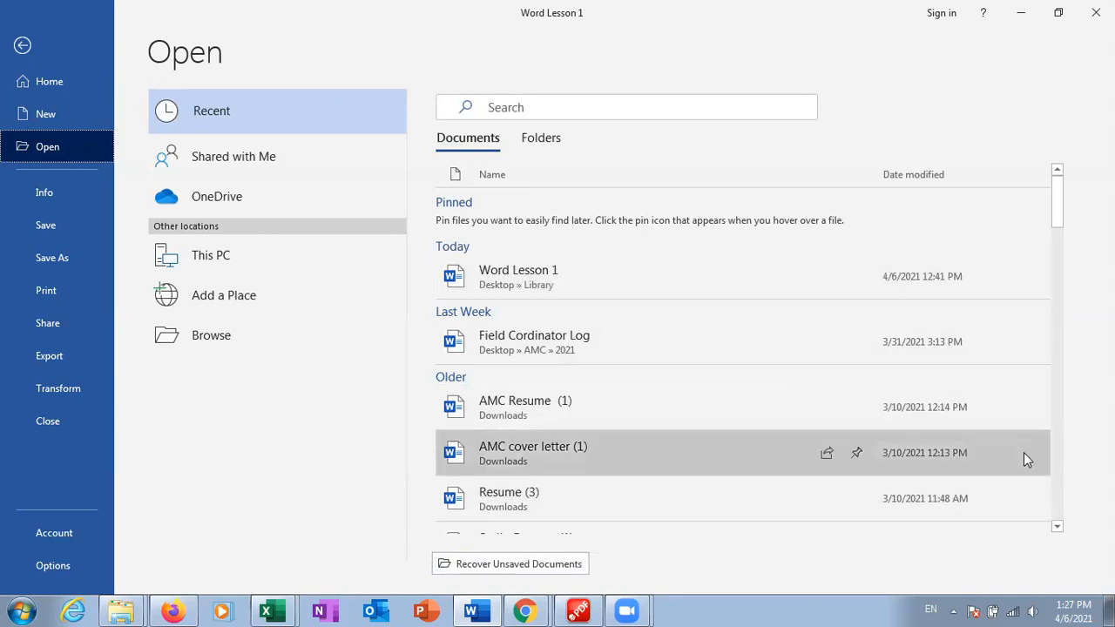
pyautogui.click(564, 563)
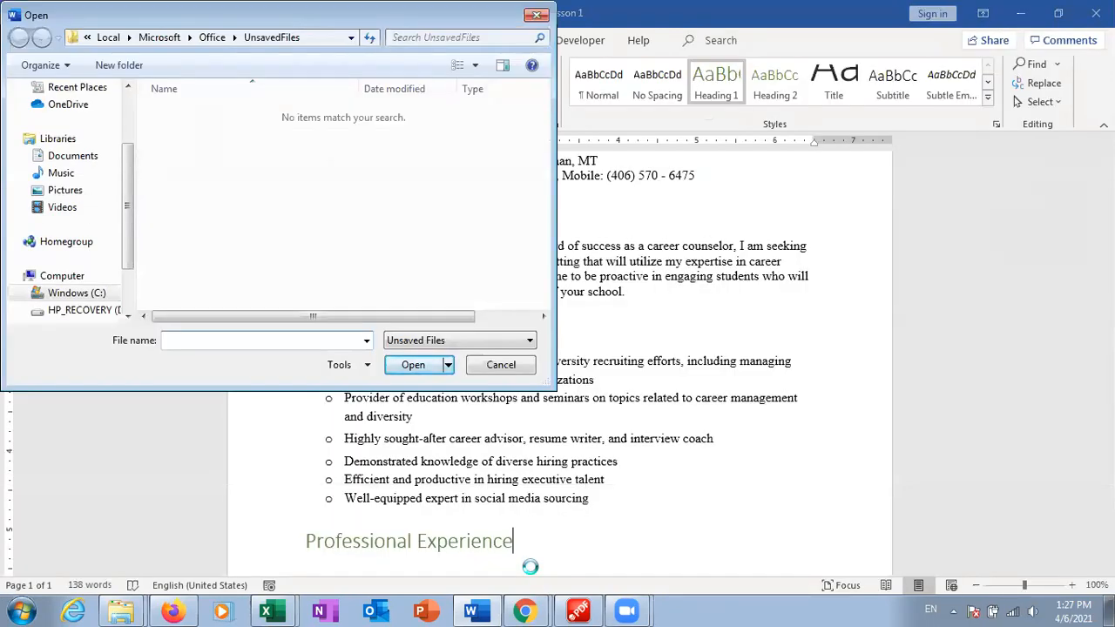
# Look in the UnsavedFiles folder for recoverable documents, find it empty, and cancel
pyautogui.click(177, 136)
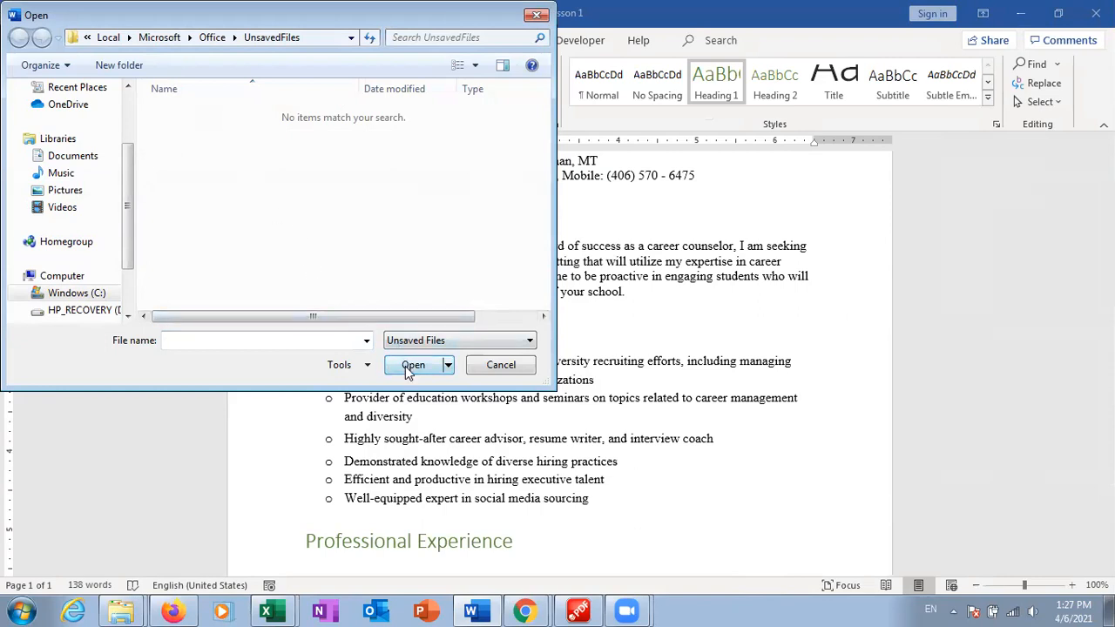
pyautogui.click(522, 369)
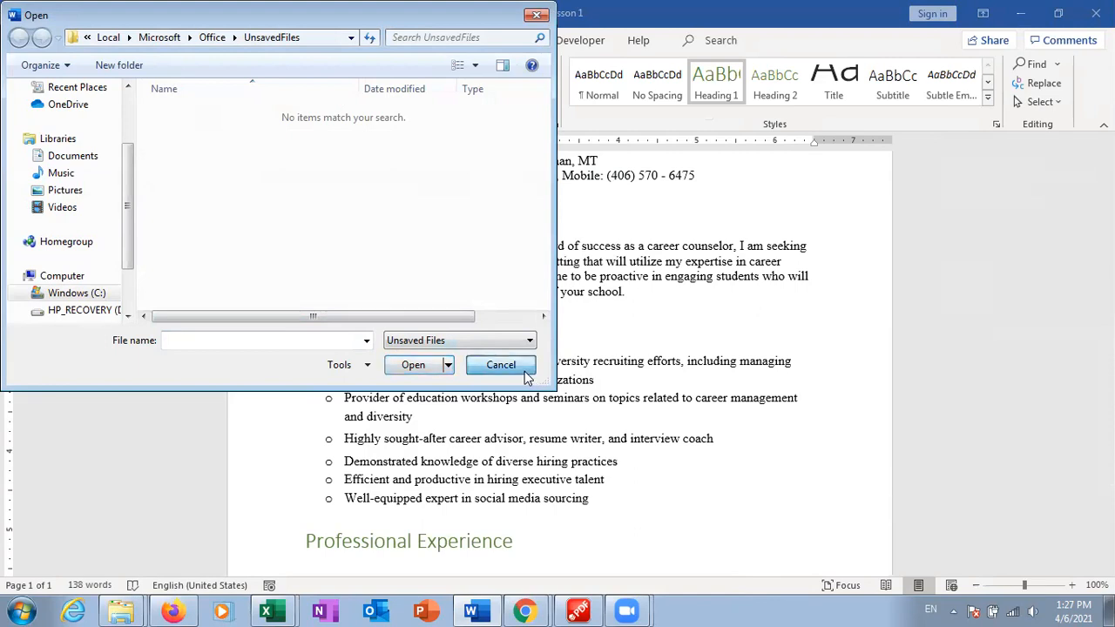